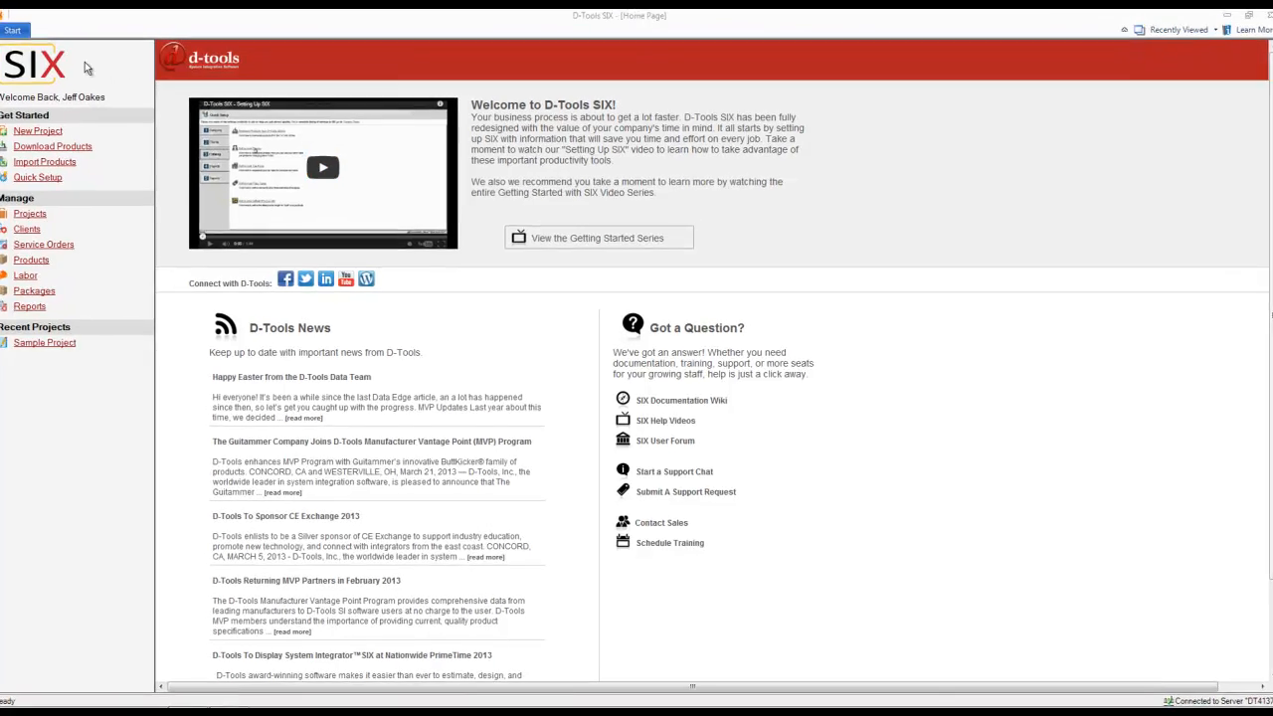
Step: Open the Control Panel for changing settings and customizing functionality
{"action": "left_click", "coordinate": [19, 34]}
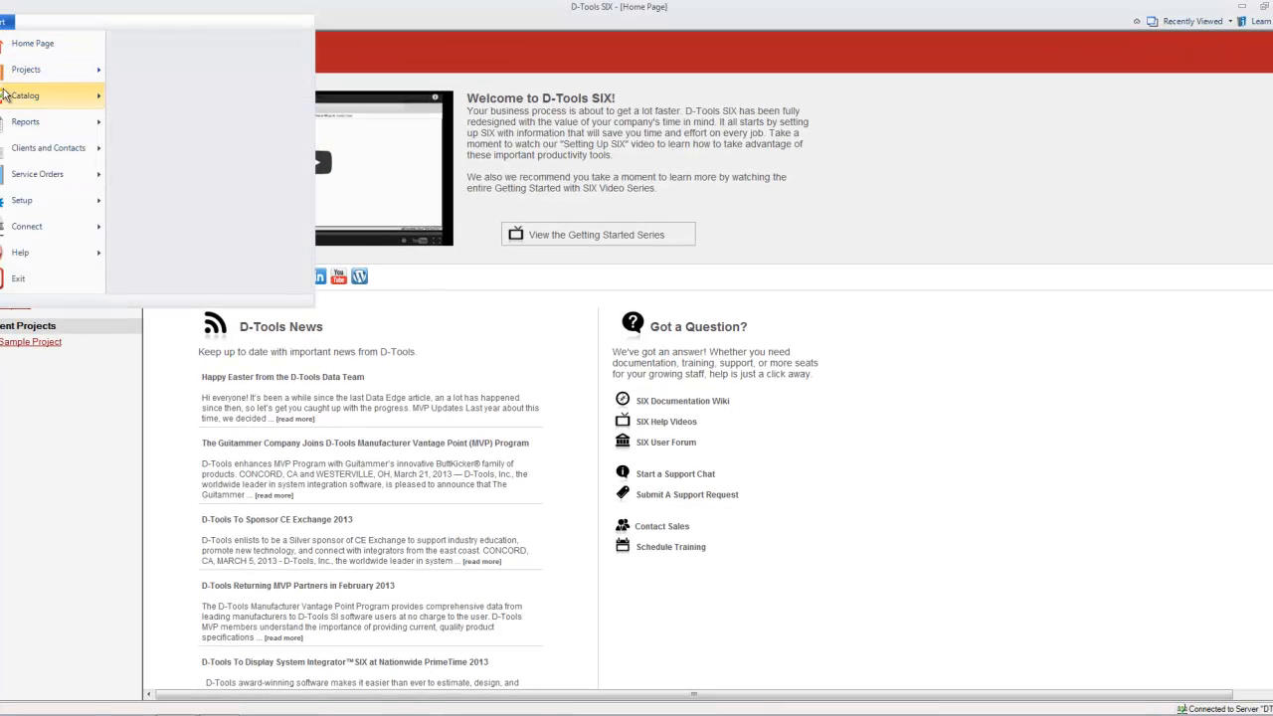
{"action": "mouse_move", "coordinate": [8, 177]}
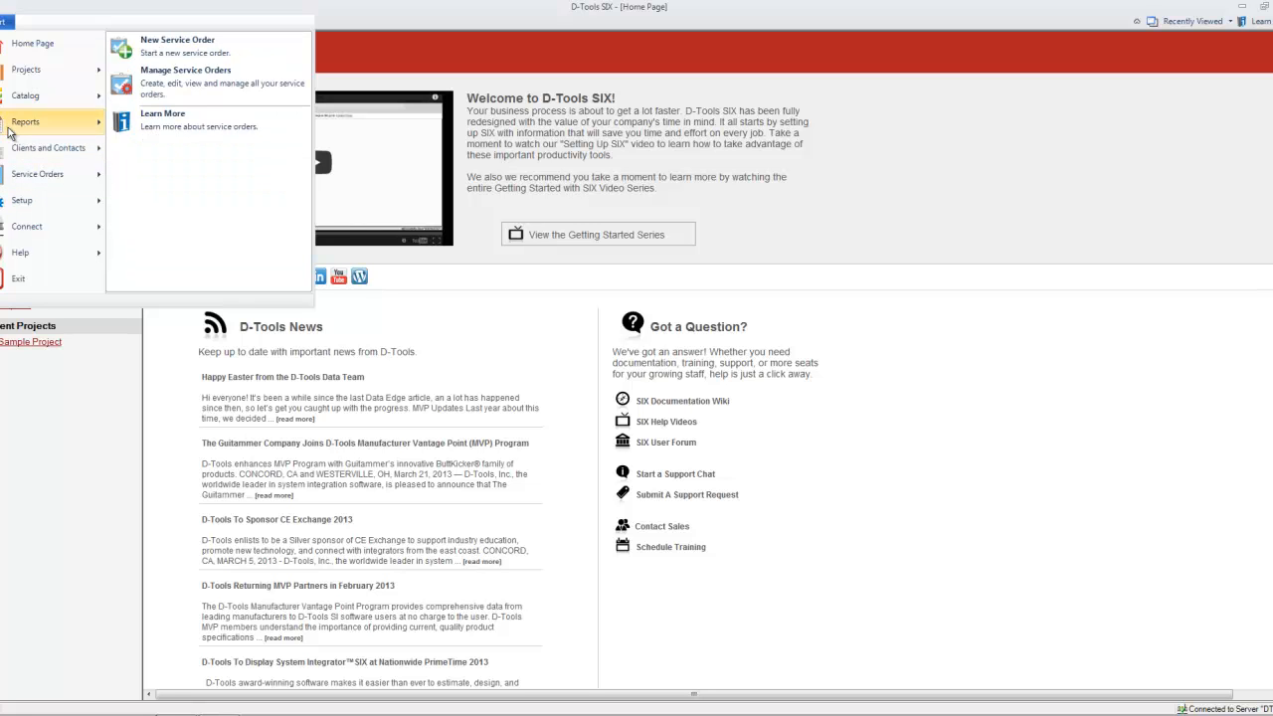
{"action": "mouse_move", "coordinate": [8, 67]}
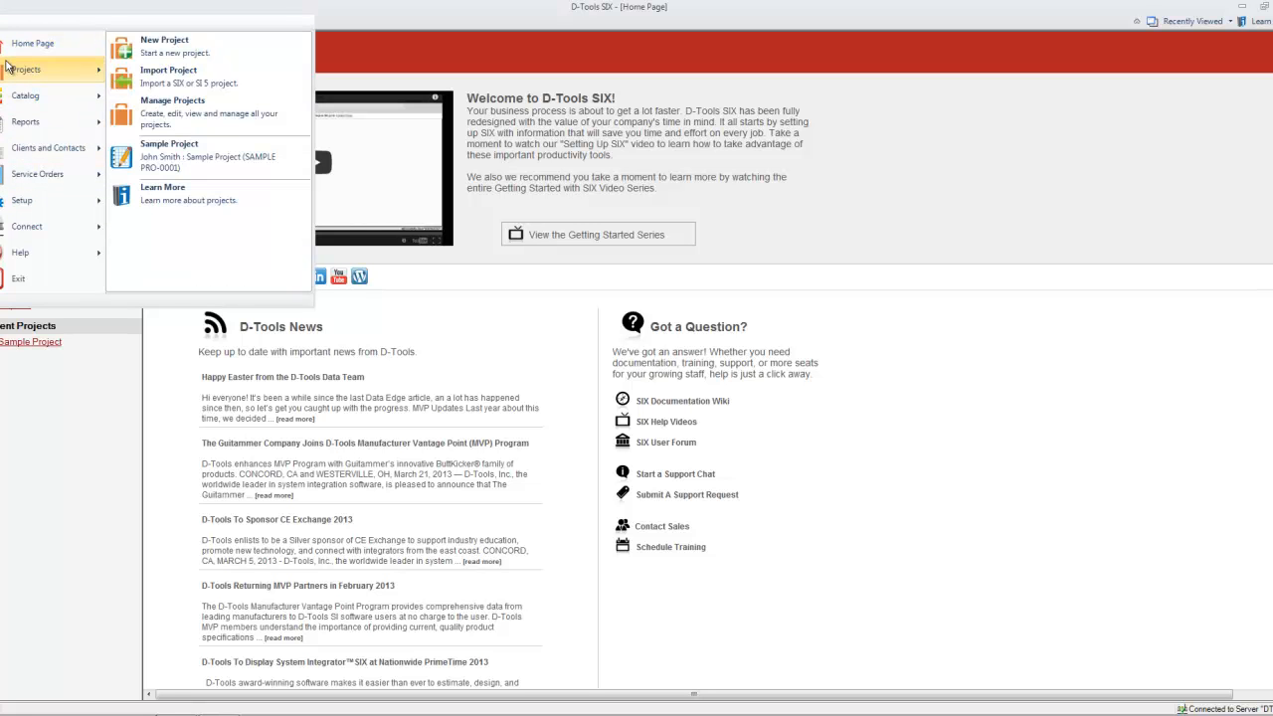
{"action": "mouse_move", "coordinate": [41, 202]}
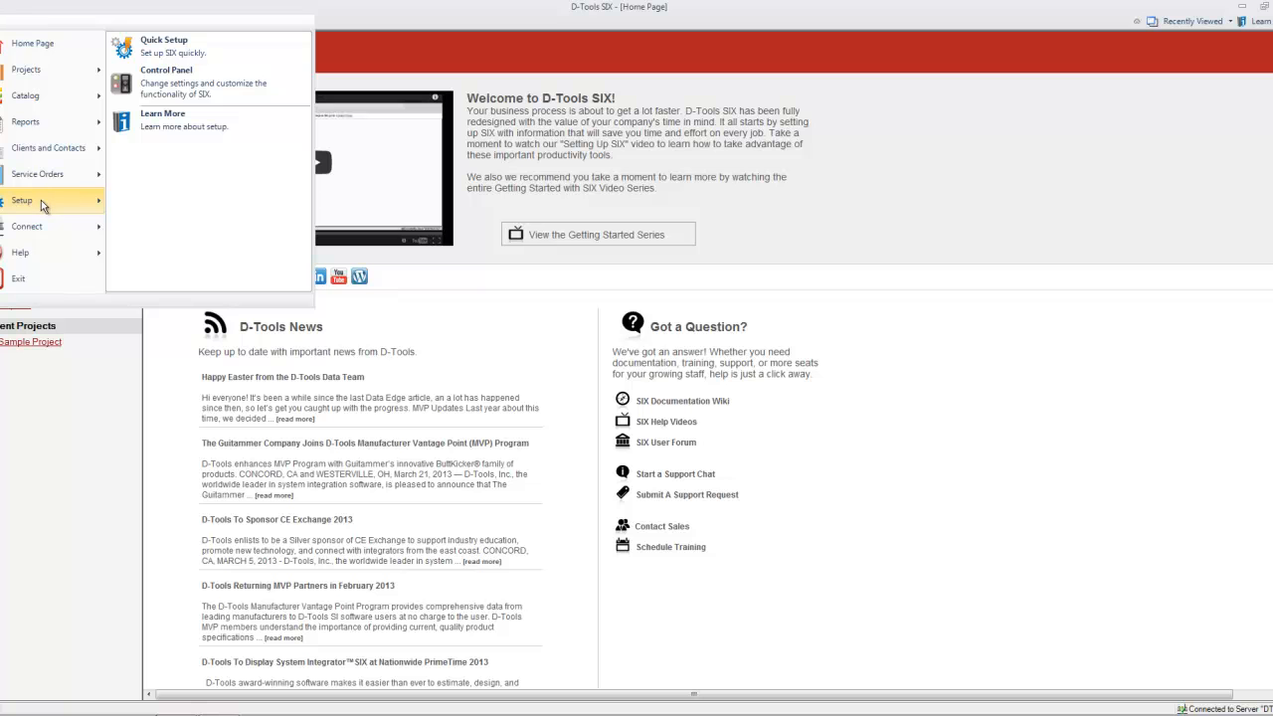
{"action": "left_click", "coordinate": [165, 85]}
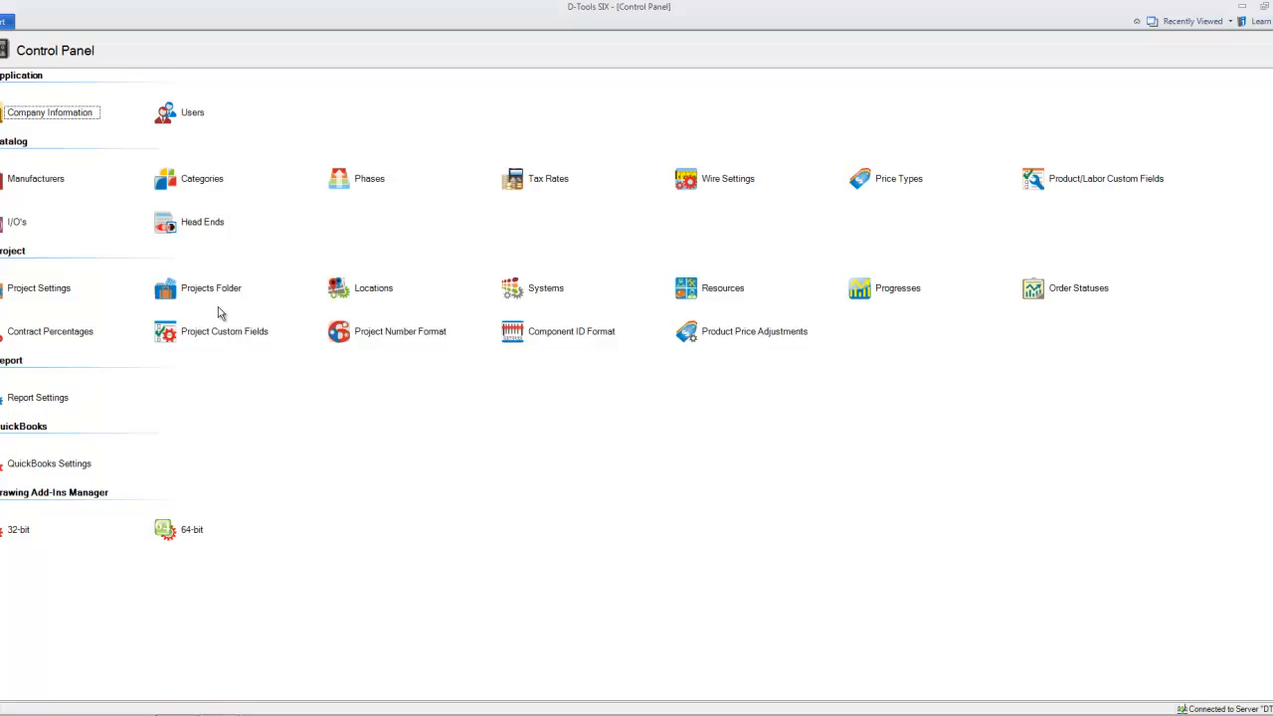
Step: Examine the full permission list of the Standard User group in the user management settings, and close those settings
{"action": "double_click", "coordinate": [182, 112]}
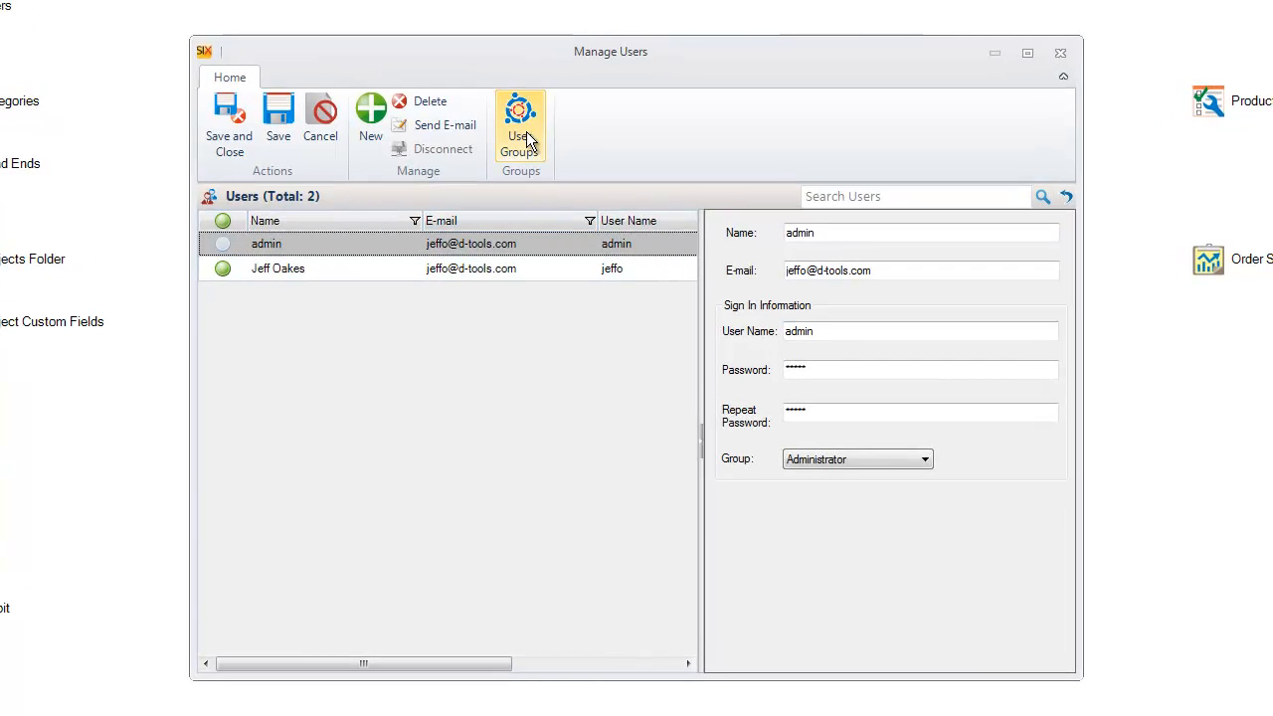
{"action": "left_click", "coordinate": [525, 139]}
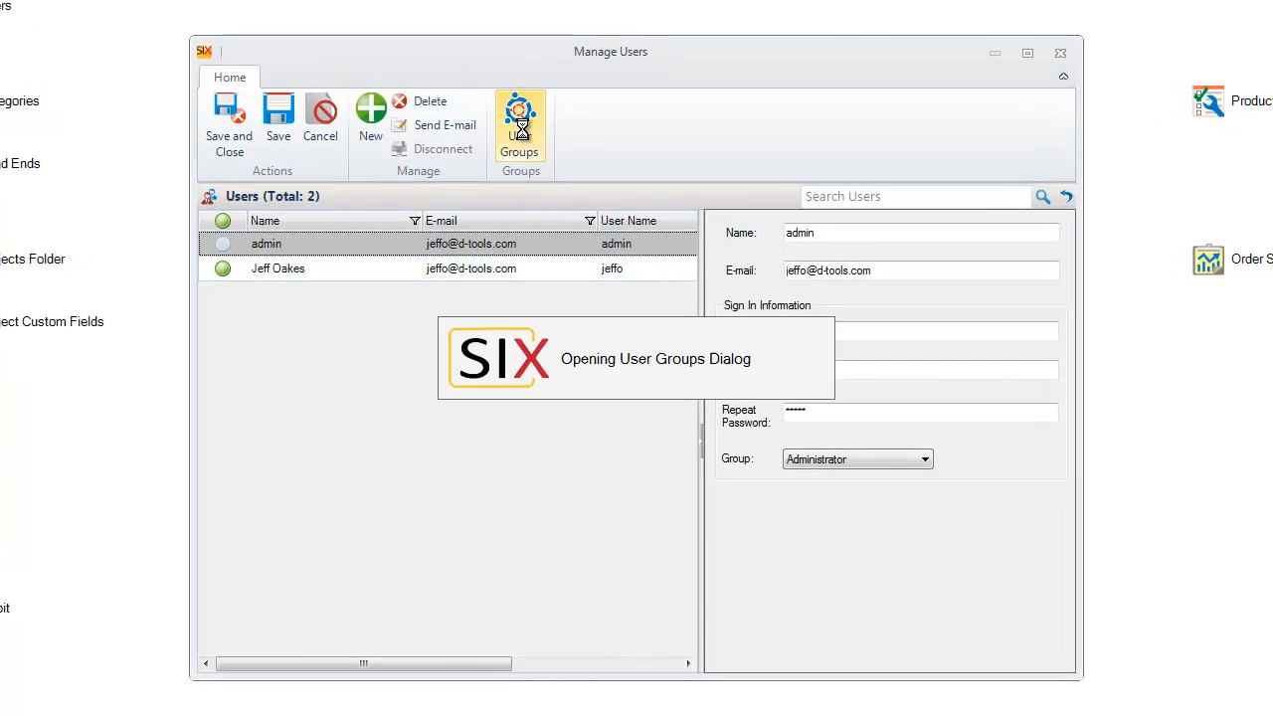
{"action": "left_click", "coordinate": [279, 249]}
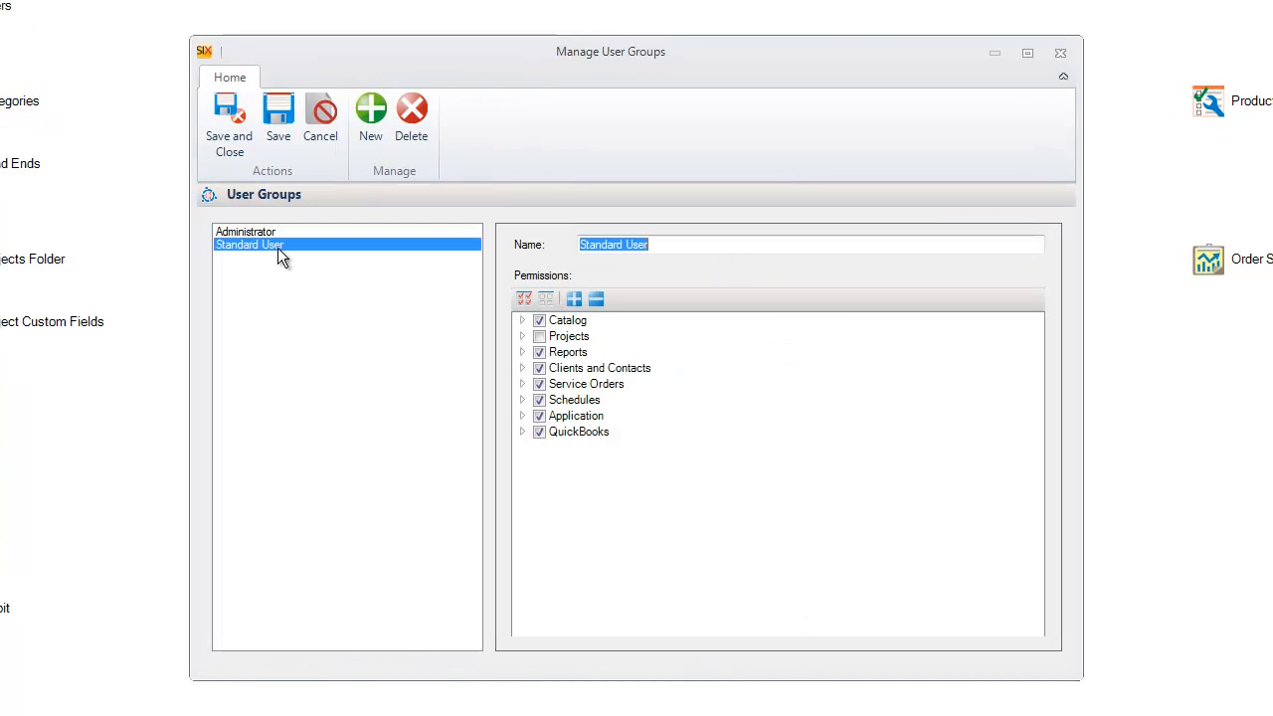
{"action": "left_click", "coordinate": [573, 300]}
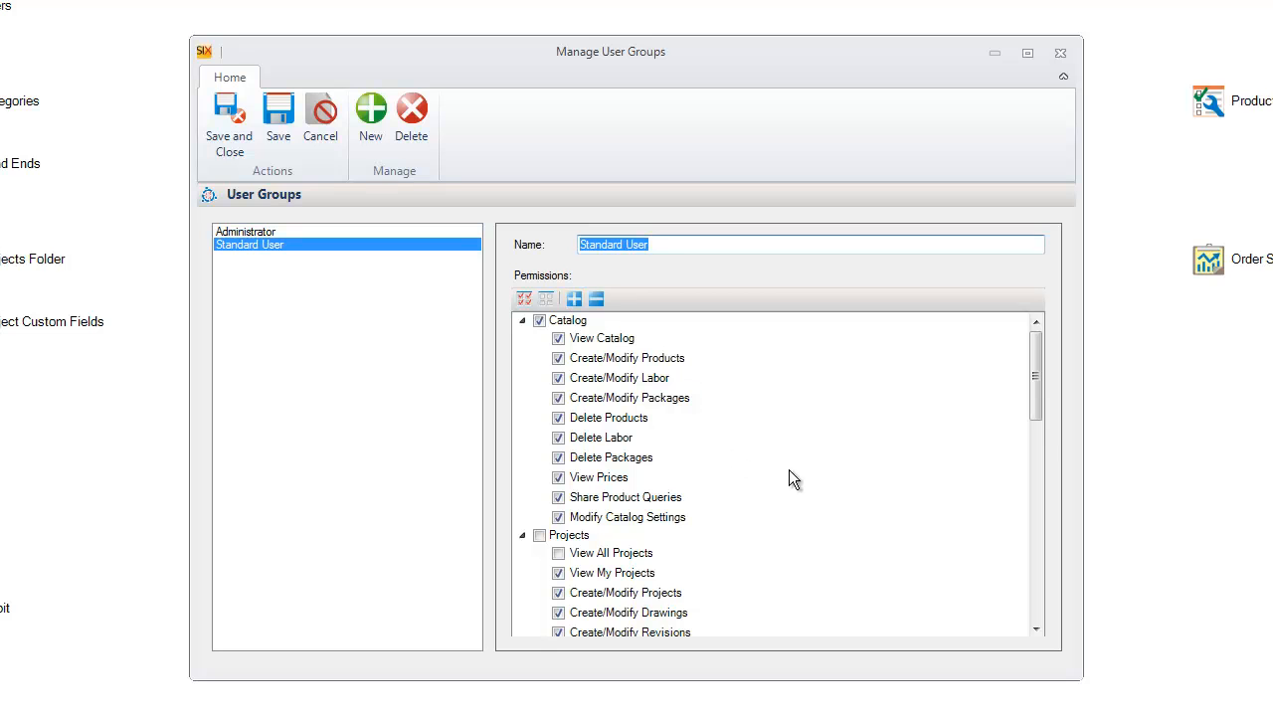
{"action": "left_click_drag", "start_coordinate": [1034, 382], "coordinate": [1034, 445]}
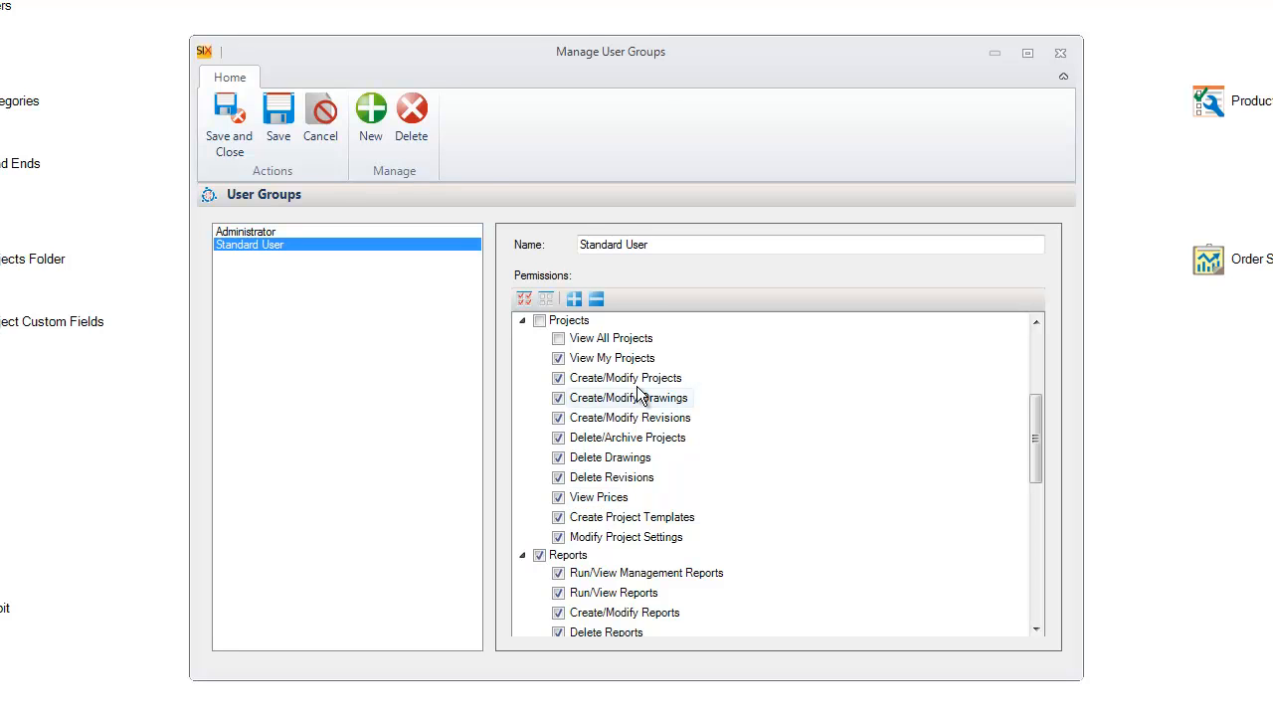
{"action": "left_click", "coordinate": [1057, 54]}
{"action": "left_click", "coordinate": [1029, 76]}
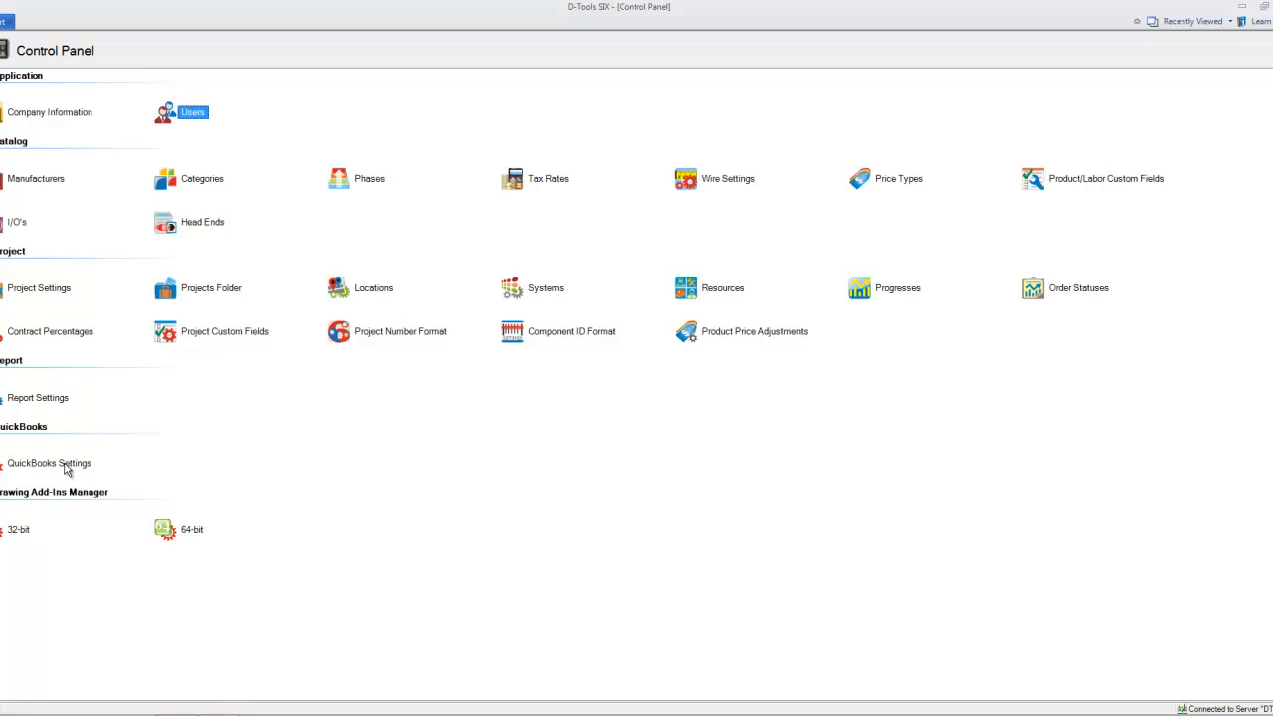
Step: Return to the home page and open the D-Tools library for downloading catalog products
{"action": "left_click", "coordinate": [4, 22]}
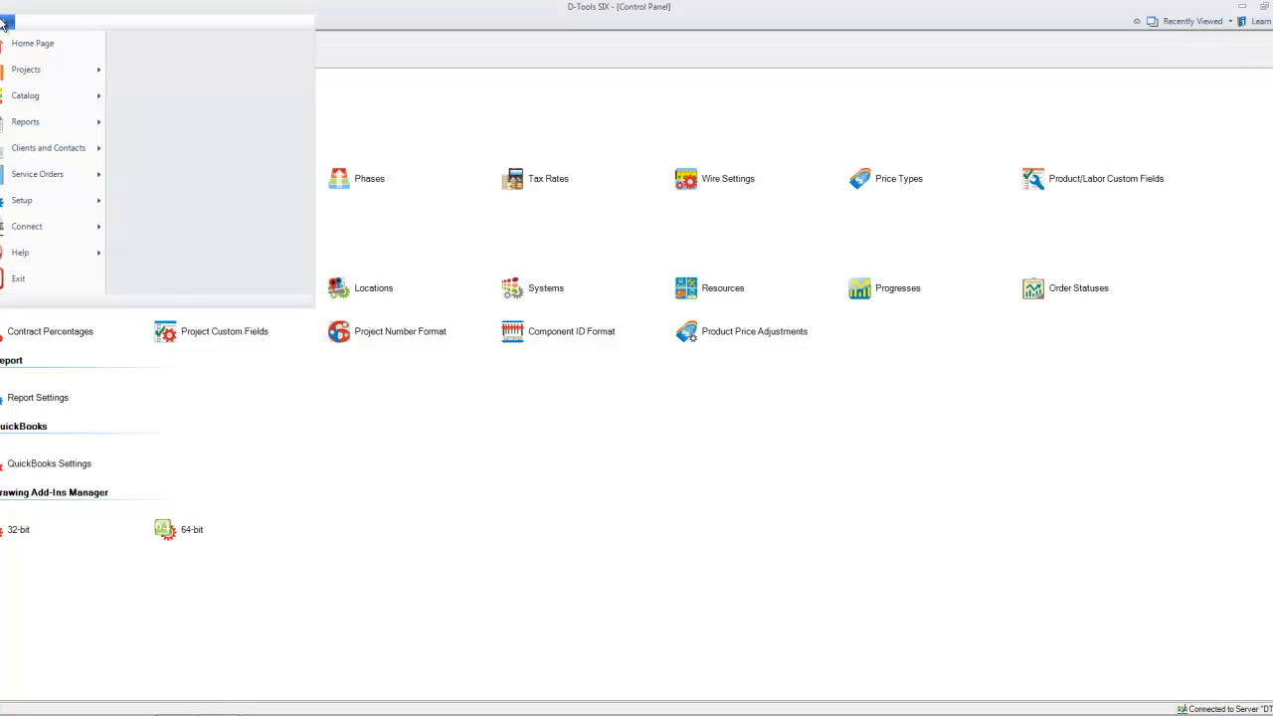
{"action": "left_click", "coordinate": [12, 46]}
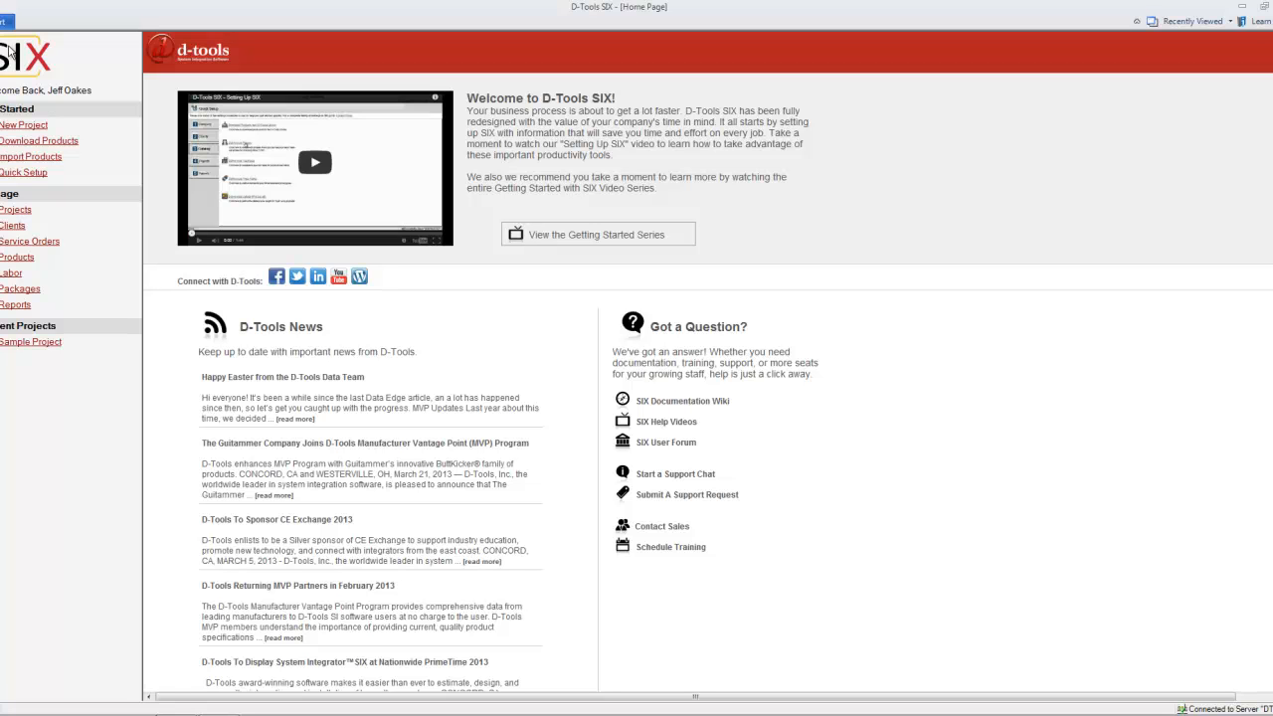
{"action": "left_click", "coordinate": [5, 19]}
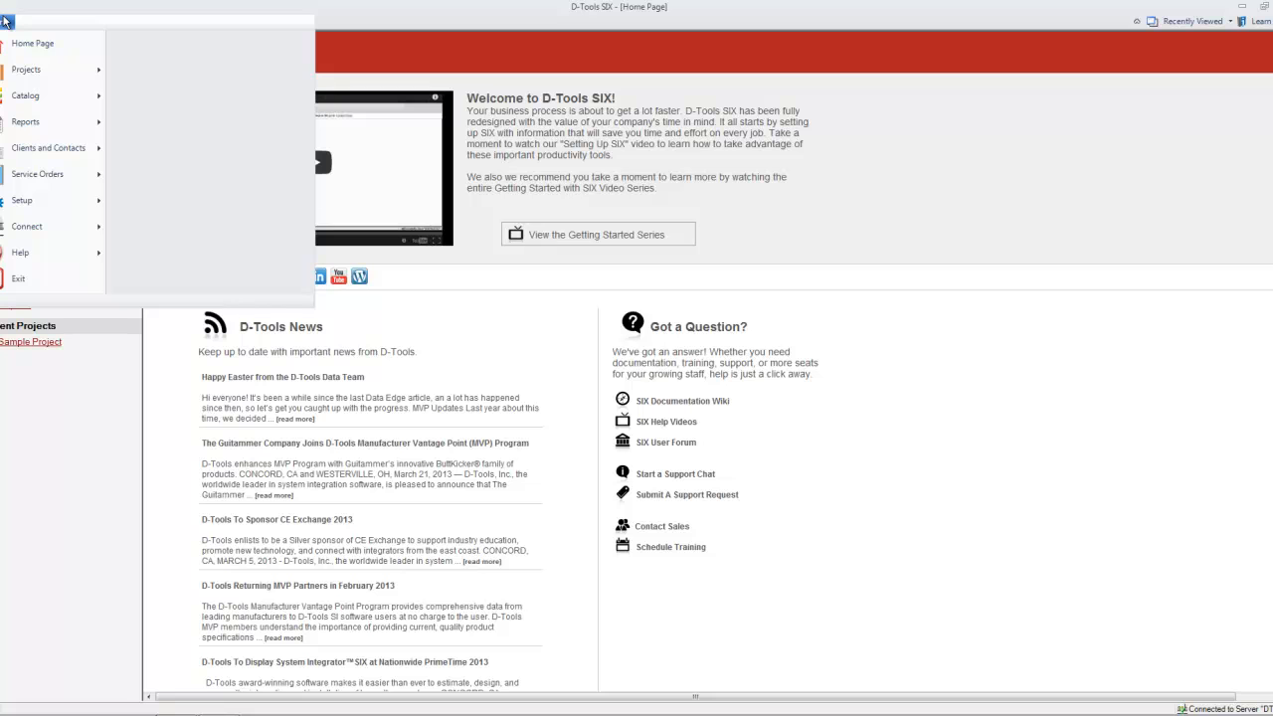
{"action": "mouse_move", "coordinate": [5, 98]}
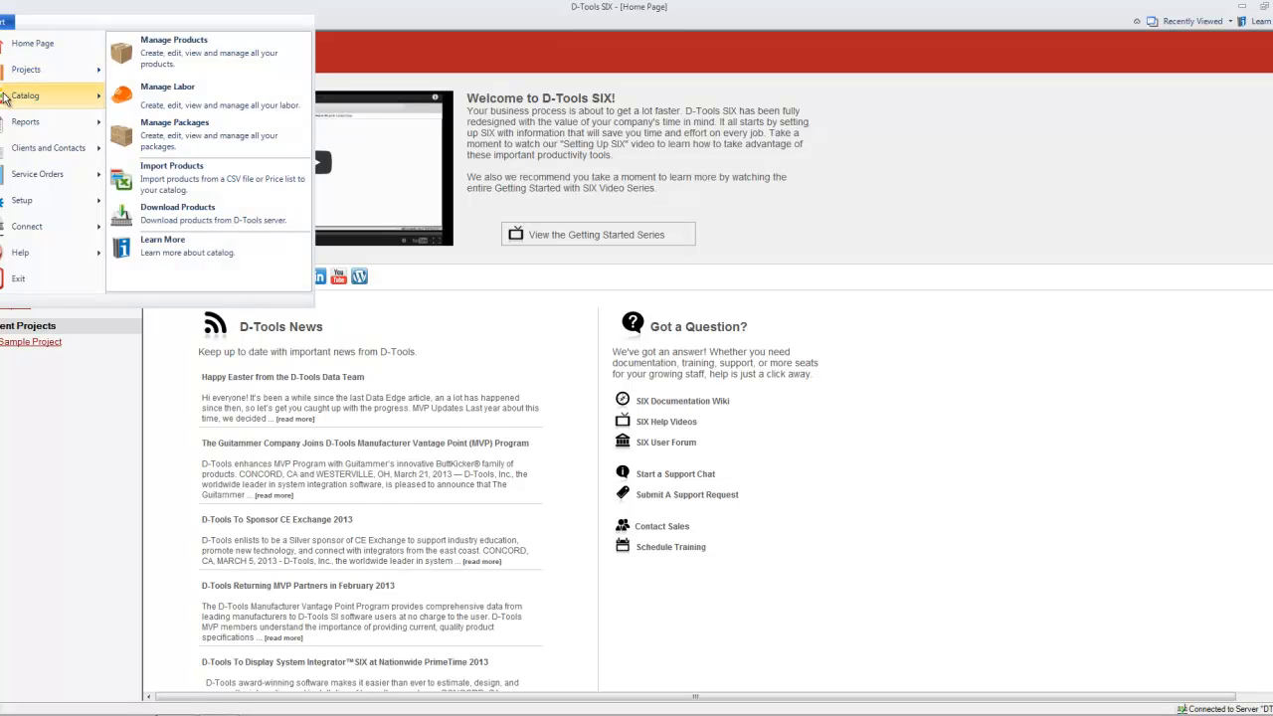
{"action": "left_click", "coordinate": [171, 220]}
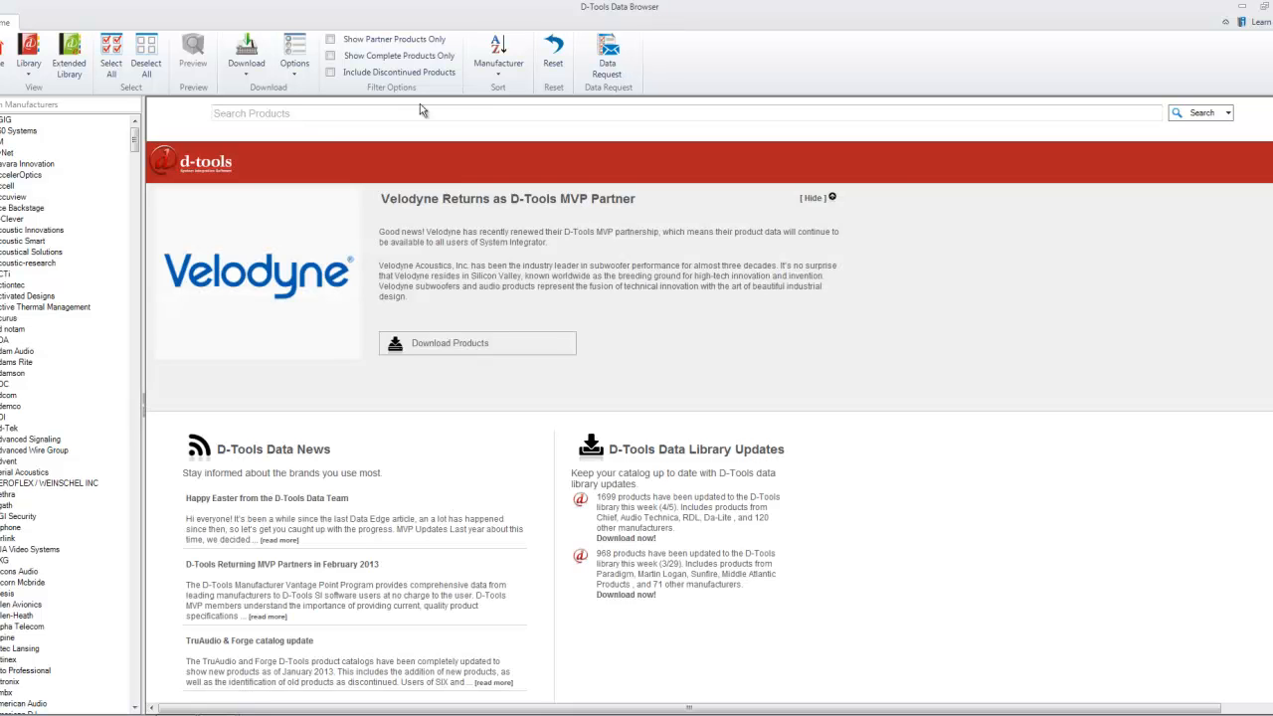
Step: Browse the Active Thermal Management products, the available download choices, and the list of other manufacturers
{"action": "left_click", "coordinate": [86, 308]}
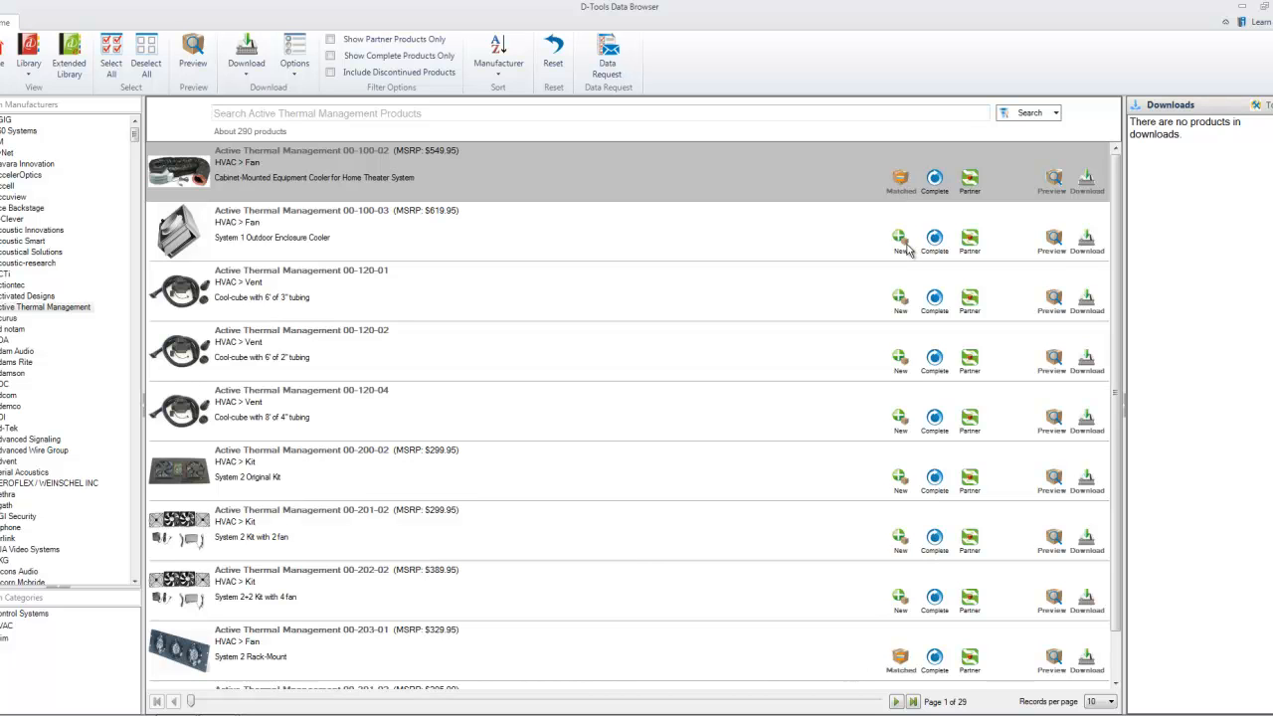
{"action": "left_click", "coordinate": [247, 79]}
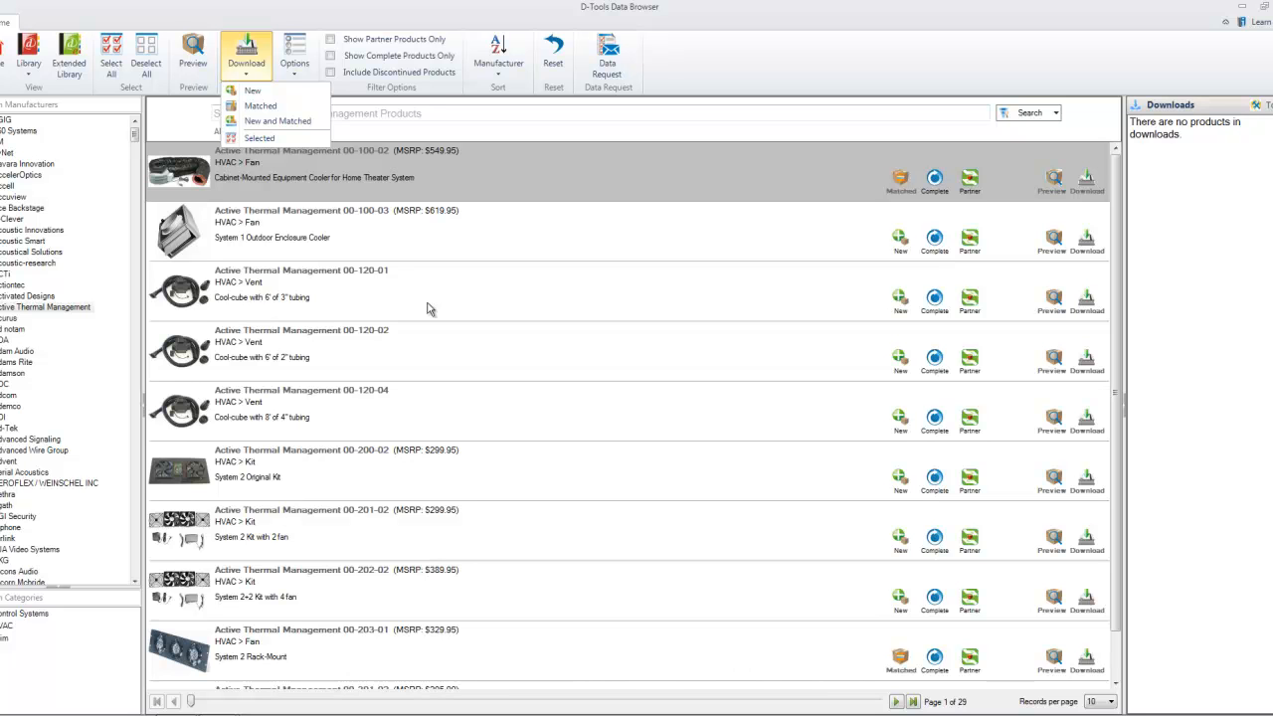
{"action": "left_click", "coordinate": [140, 147]}
{"action": "left_click_drag", "start_coordinate": [134, 139], "coordinate": [135, 165]}
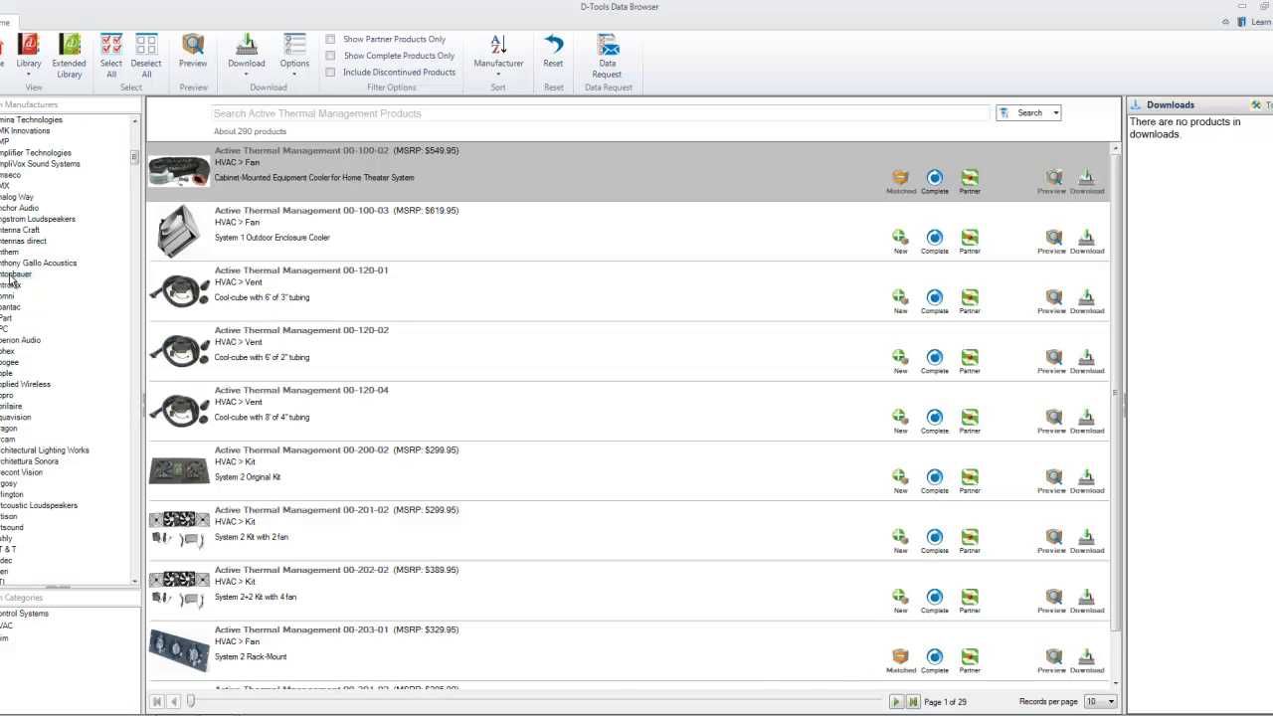
Step: Look through the product categories of the Extended Library, and close the data browser
{"action": "left_click", "coordinate": [62, 79]}
{"action": "mouse_move", "coordinate": [136, 144]}
{"action": "left_mouse_down"}
{"action": "mouse_move", "coordinate": [136, 609]}
{"action": "mouse_move", "coordinate": [125, 136]}
{"action": "left_mouse_up"}
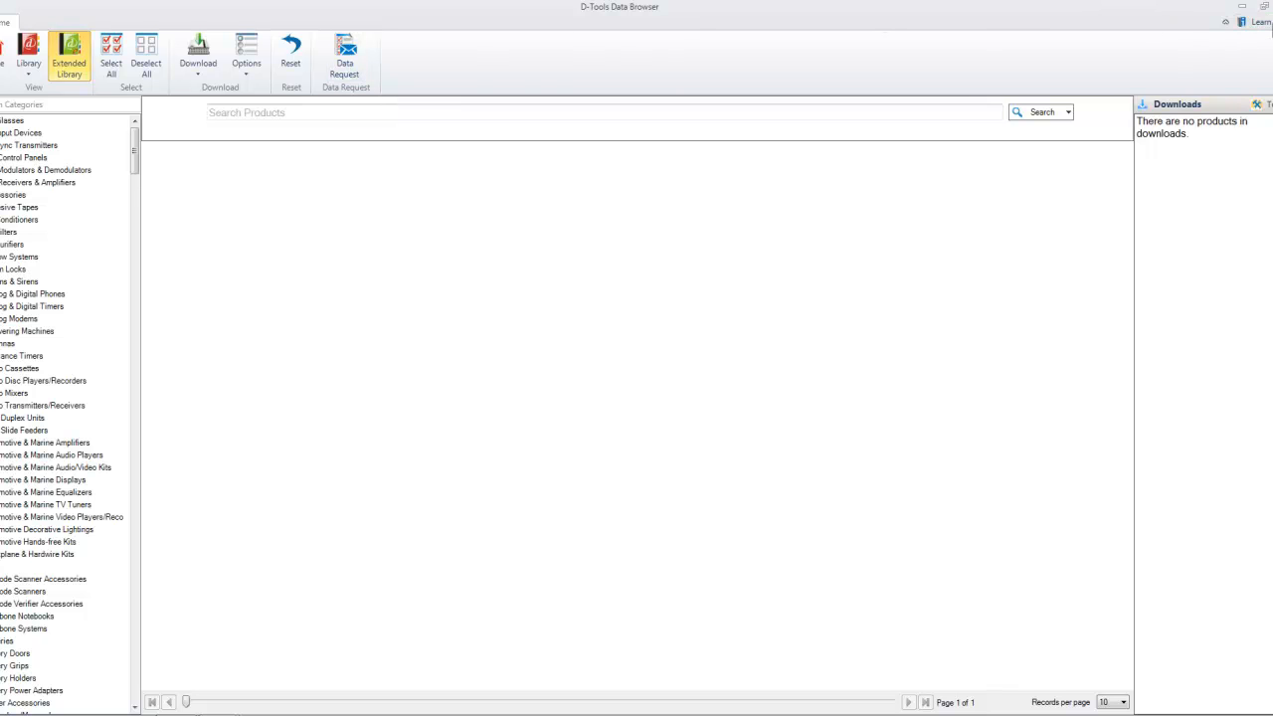
{"action": "left_click", "coordinate": [1272, 7]}
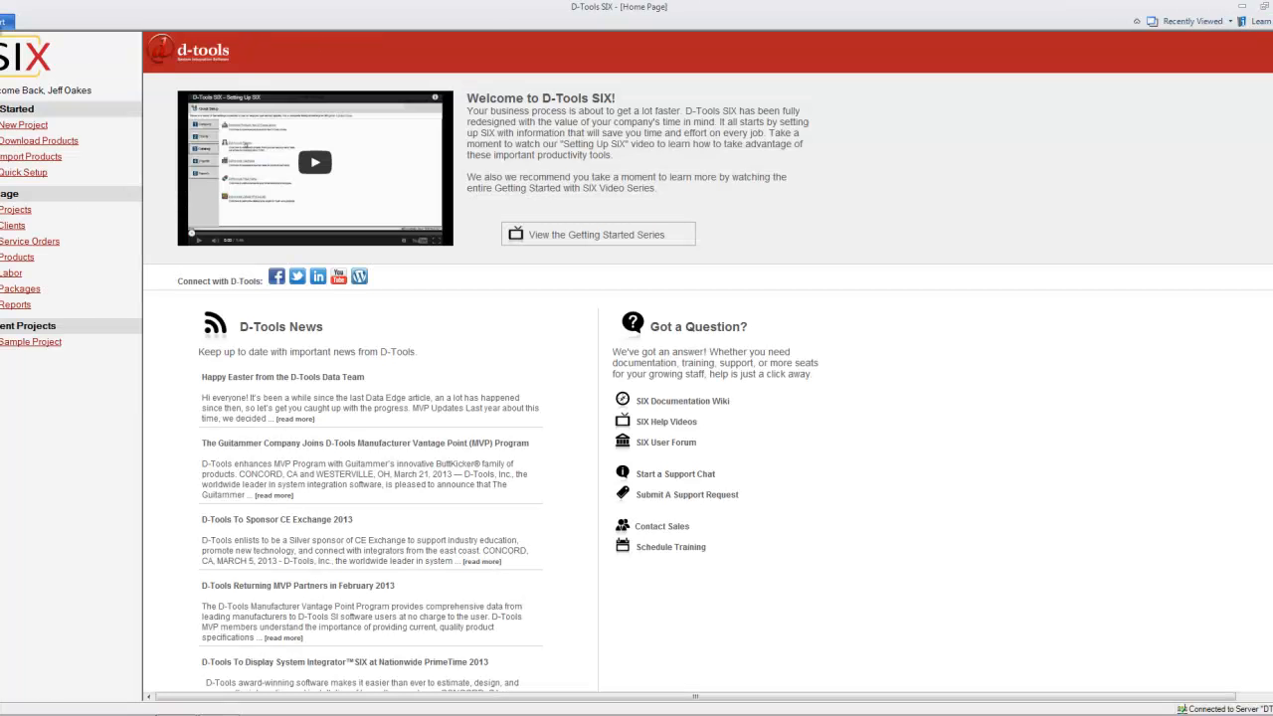
Step: Open the catalog's product management list
{"action": "left_click", "coordinate": [4, 22]}
{"action": "mouse_move", "coordinate": [6, 102]}
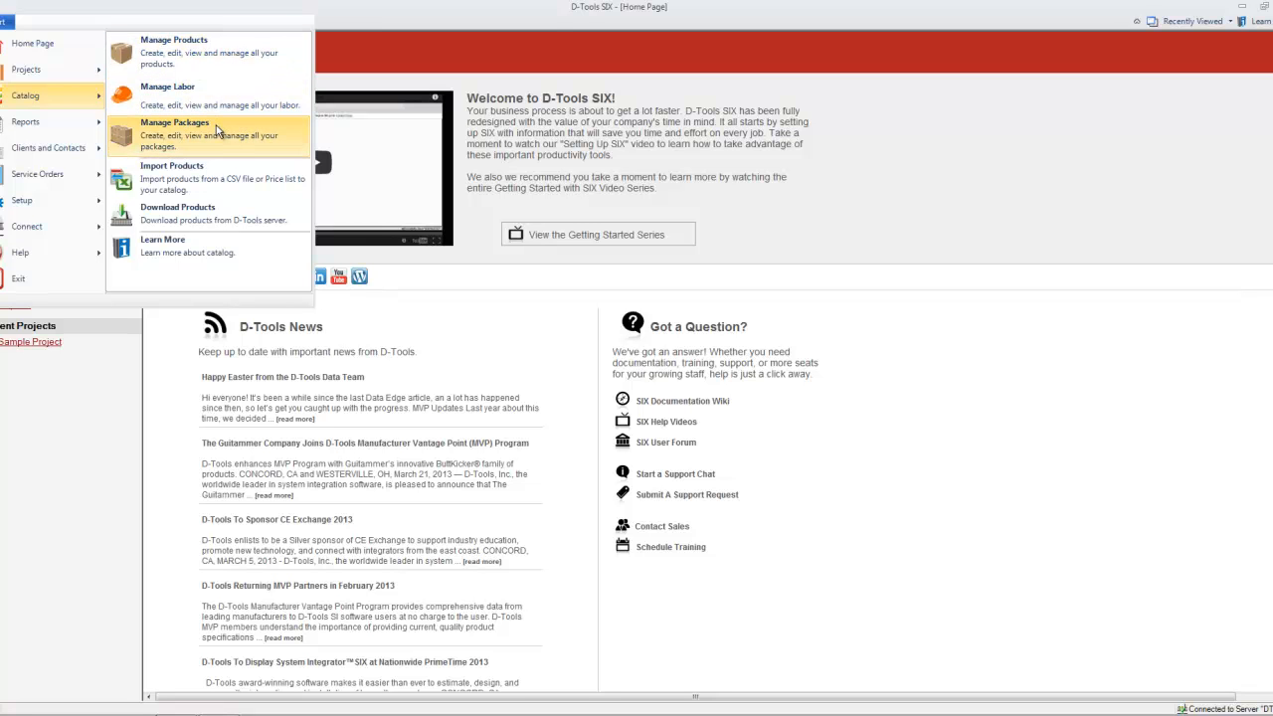
{"action": "left_click", "coordinate": [226, 55]}
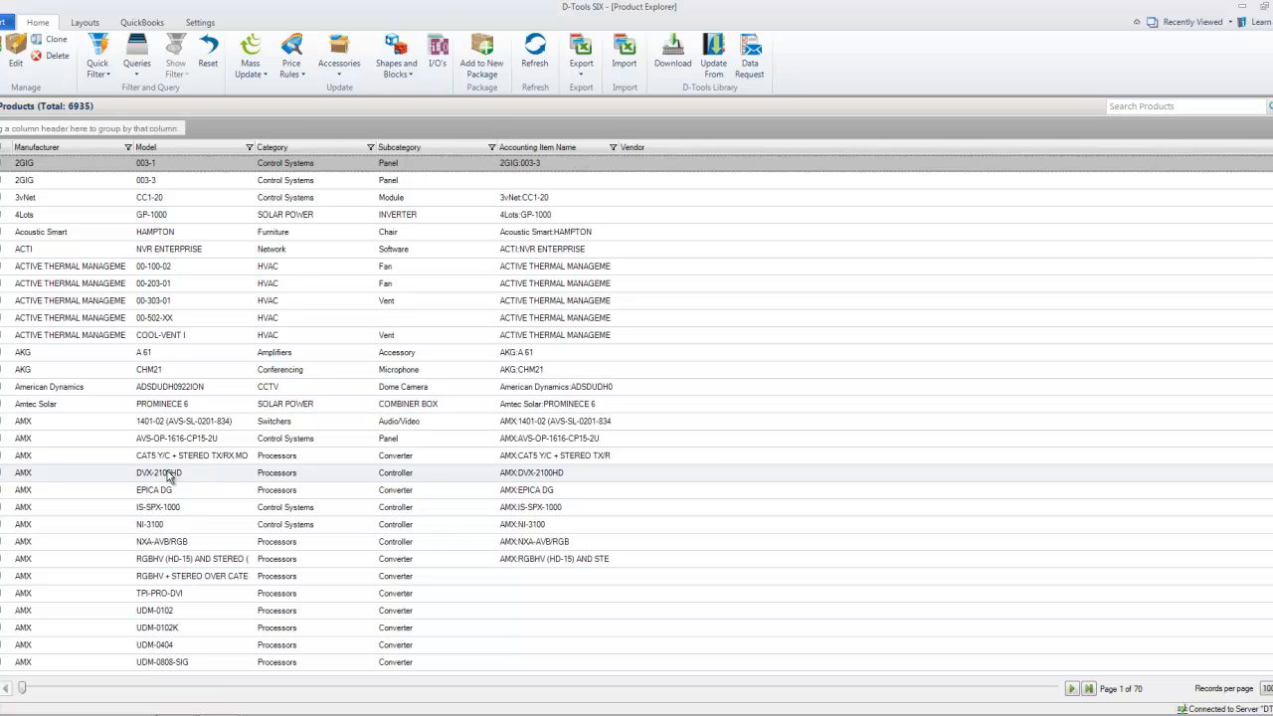
Step: Examine the product list's quick filter choices for manufacturers, categories and phases without applying a filter
{"action": "left_click", "coordinate": [98, 68]}
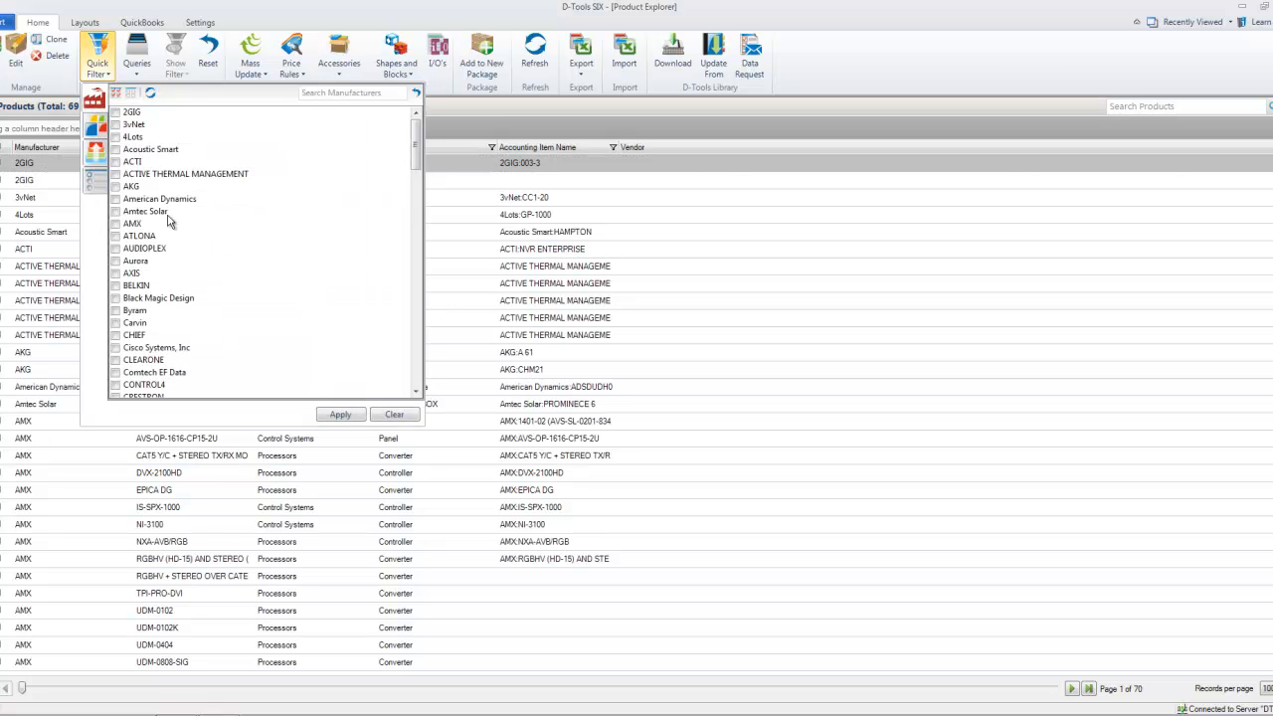
{"action": "left_click", "coordinate": [101, 129]}
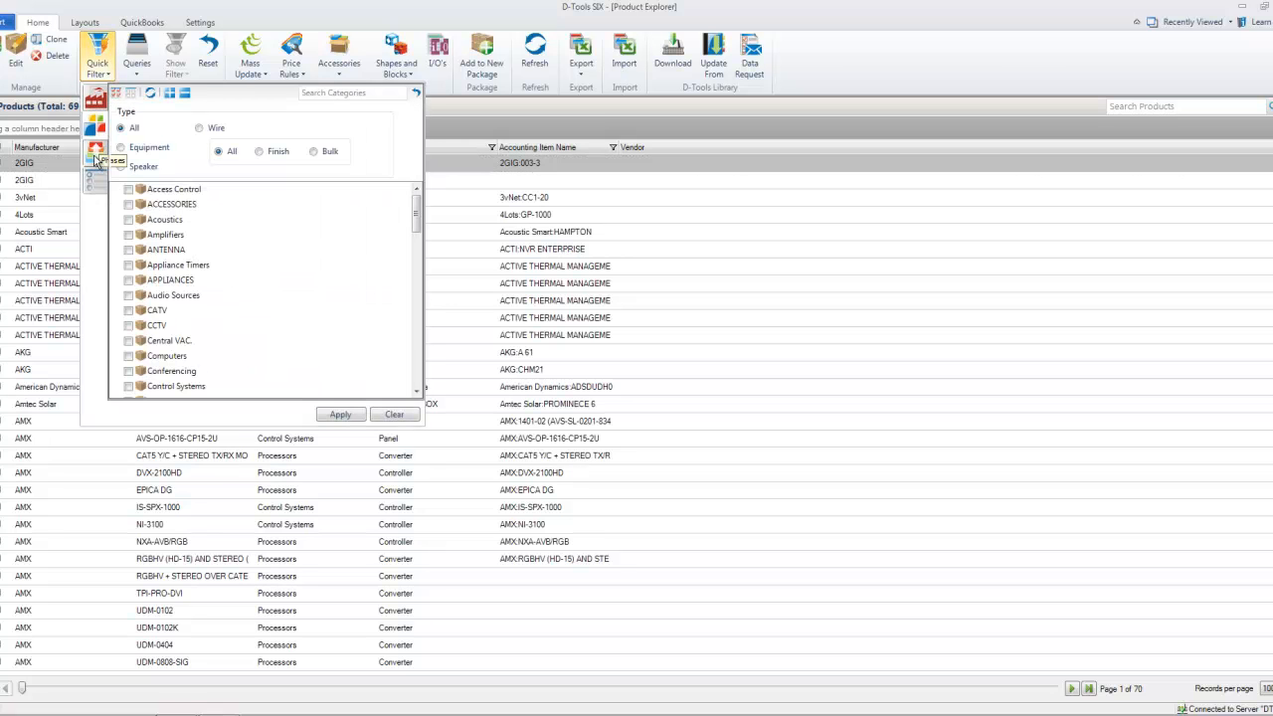
{"action": "left_click", "coordinate": [96, 159]}
{"action": "left_click", "coordinate": [96, 127]}
{"action": "left_click", "coordinate": [95, 103]}
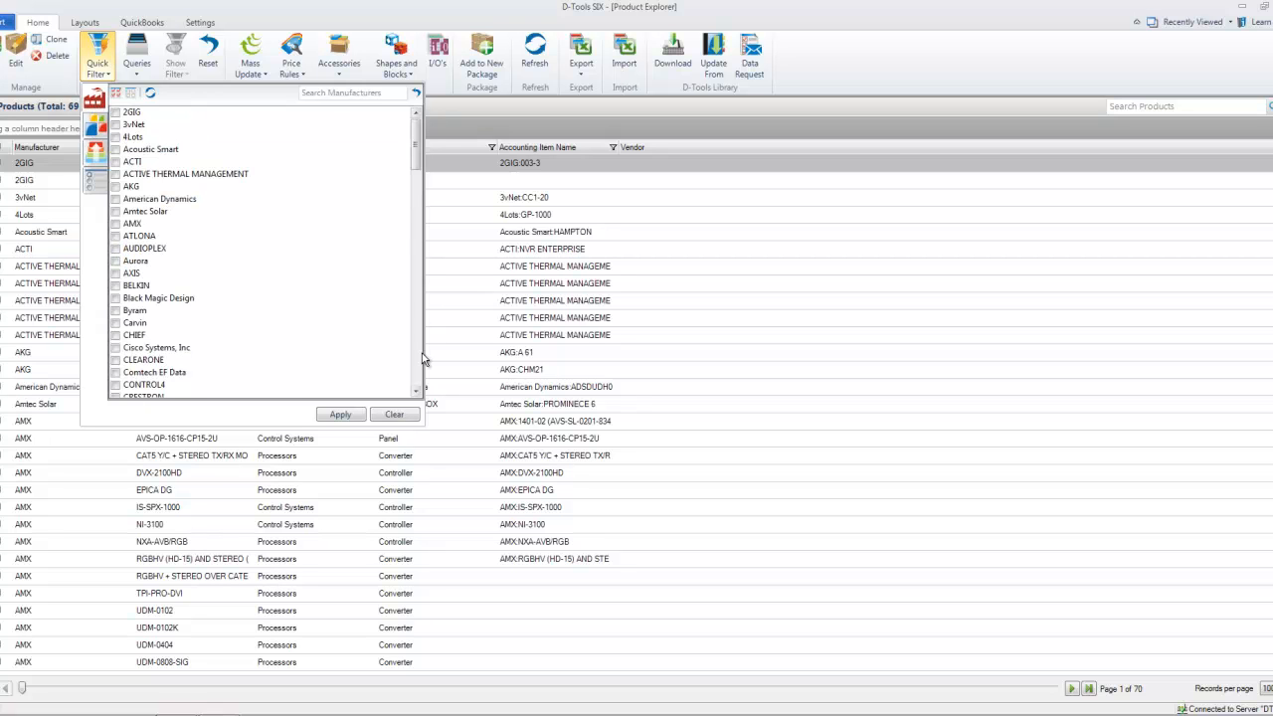
{"action": "left_click", "coordinate": [487, 134]}
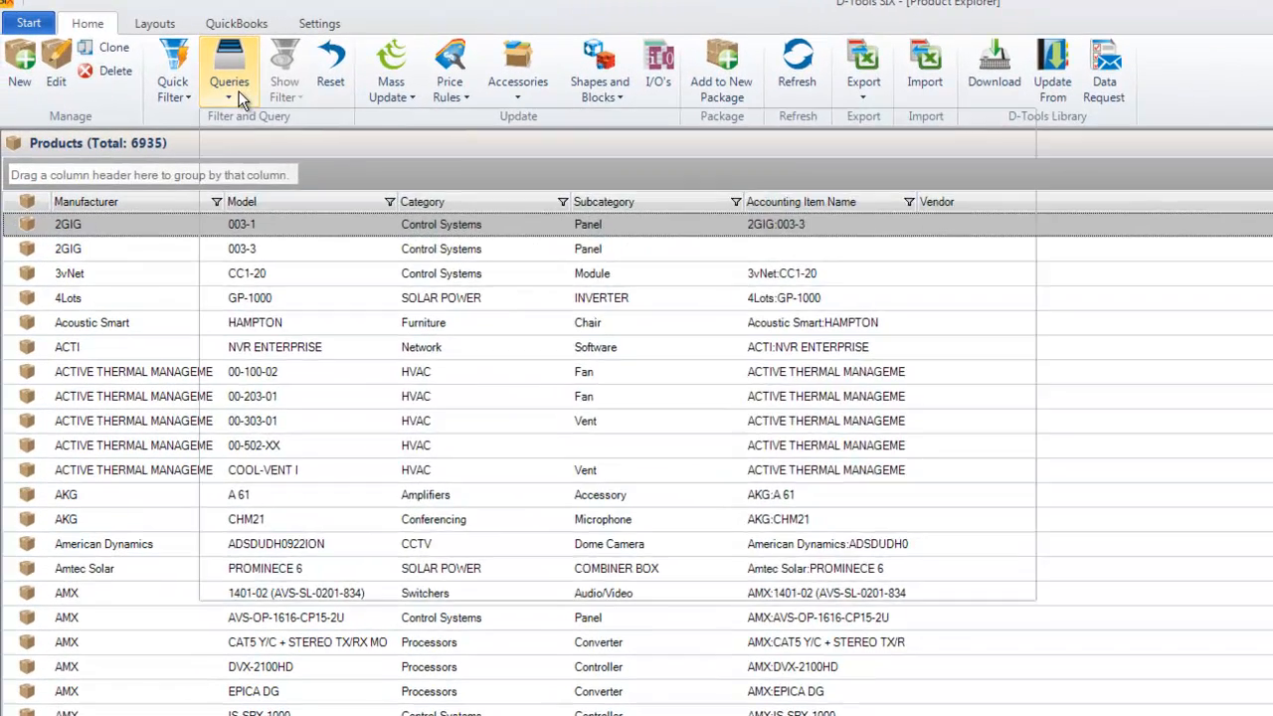
Step: Examine the fields available for the clauses of a new product query
{"action": "left_click", "coordinate": [238, 92]}
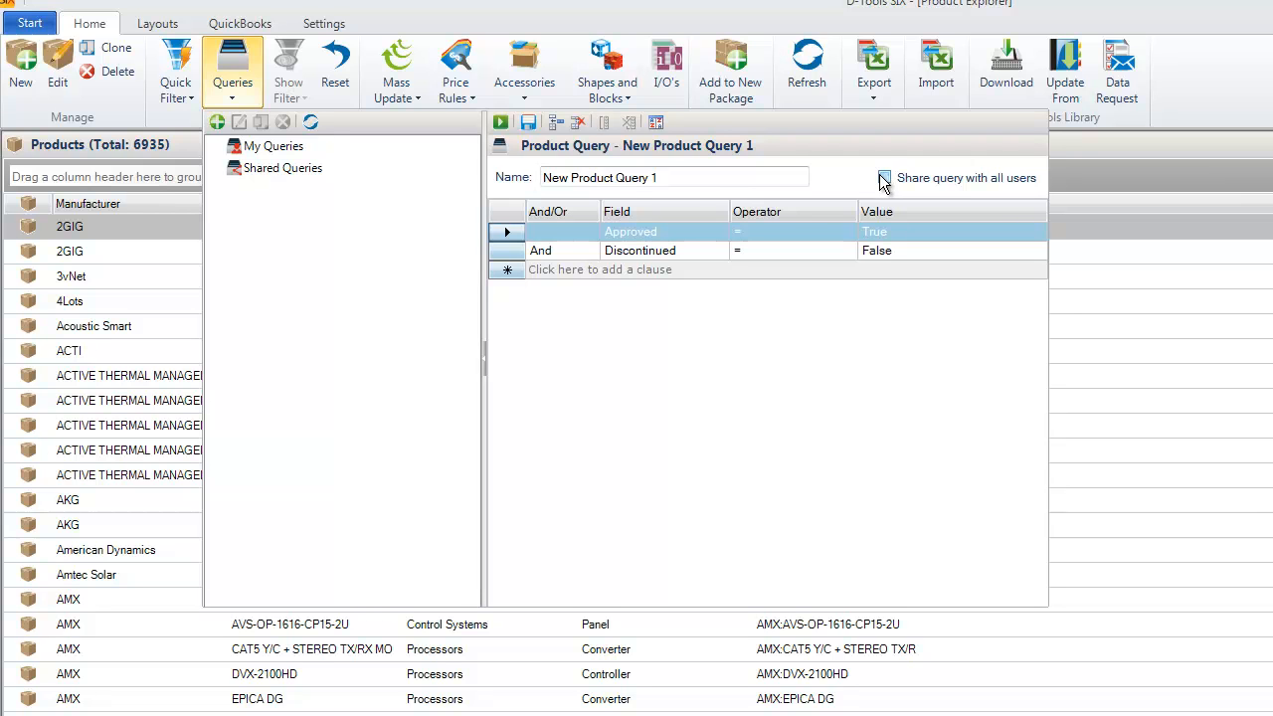
{"action": "left_click", "coordinate": [718, 250]}
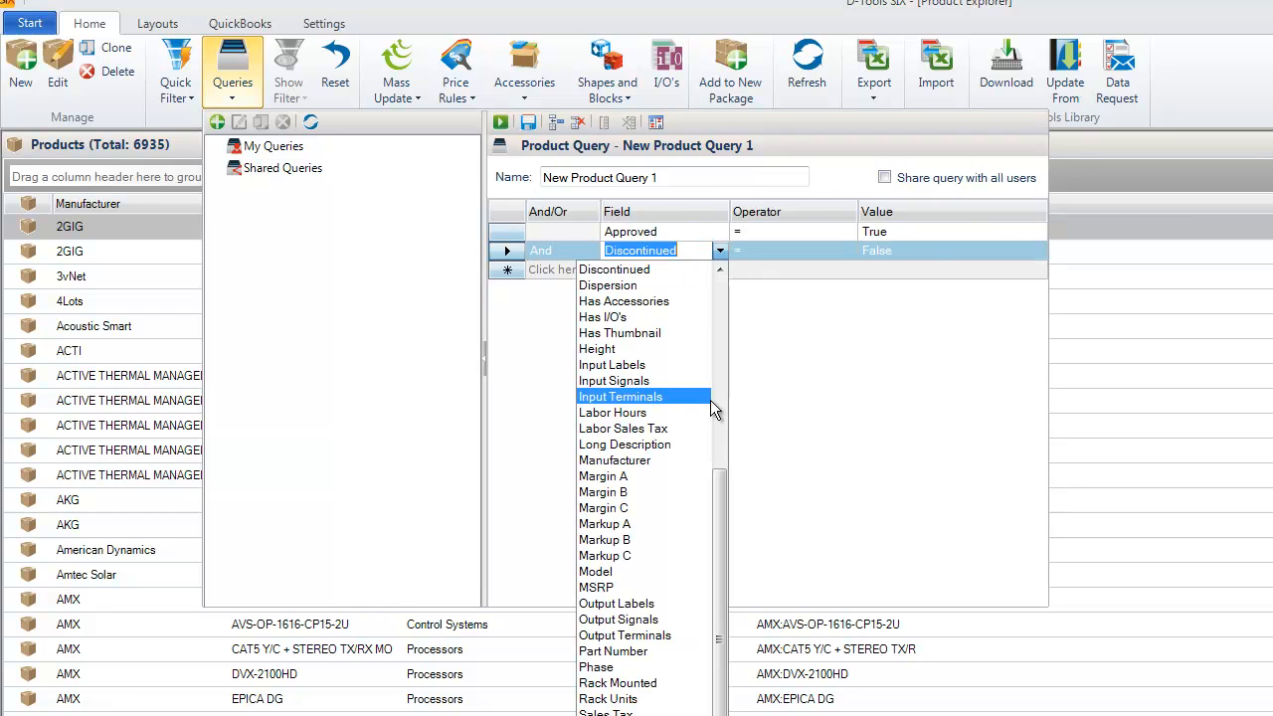
{"action": "left_click", "coordinate": [917, 248]}
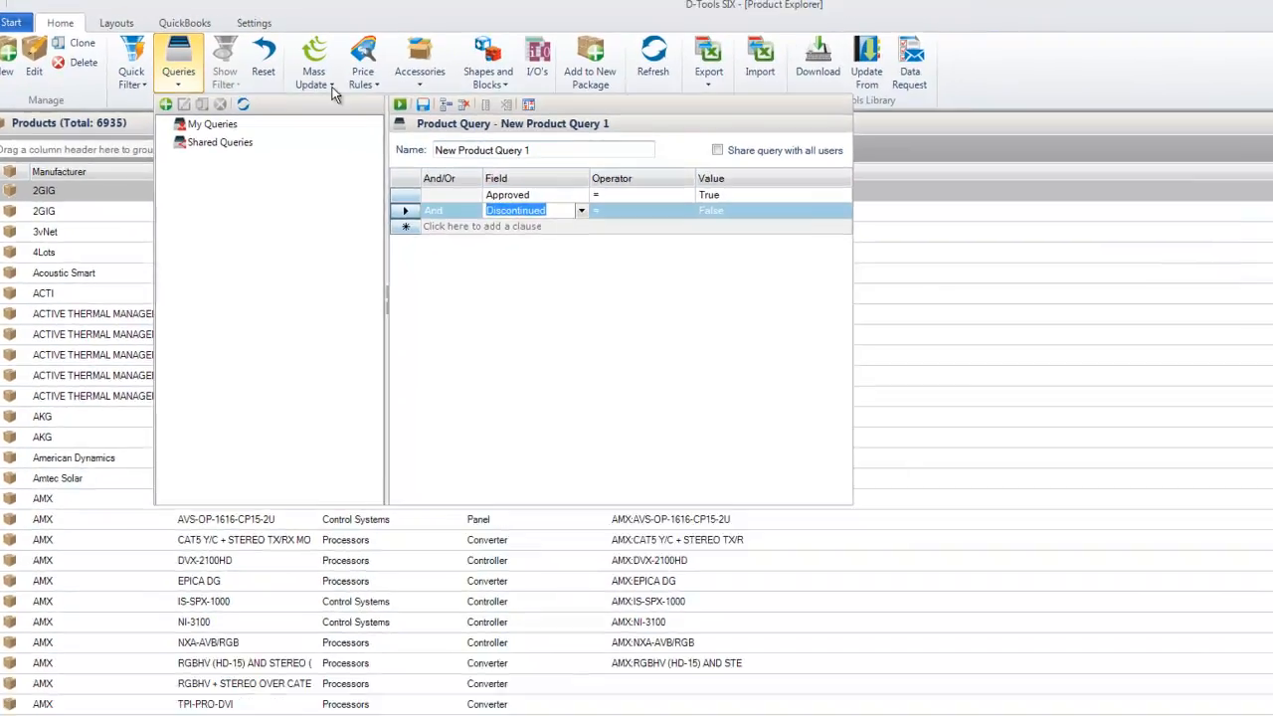
Step: Select several separate products in the list, including ACTI NVR ENTERPRISE and AMX IS-SPX-1000
{"action": "left_click", "coordinate": [410, 96]}
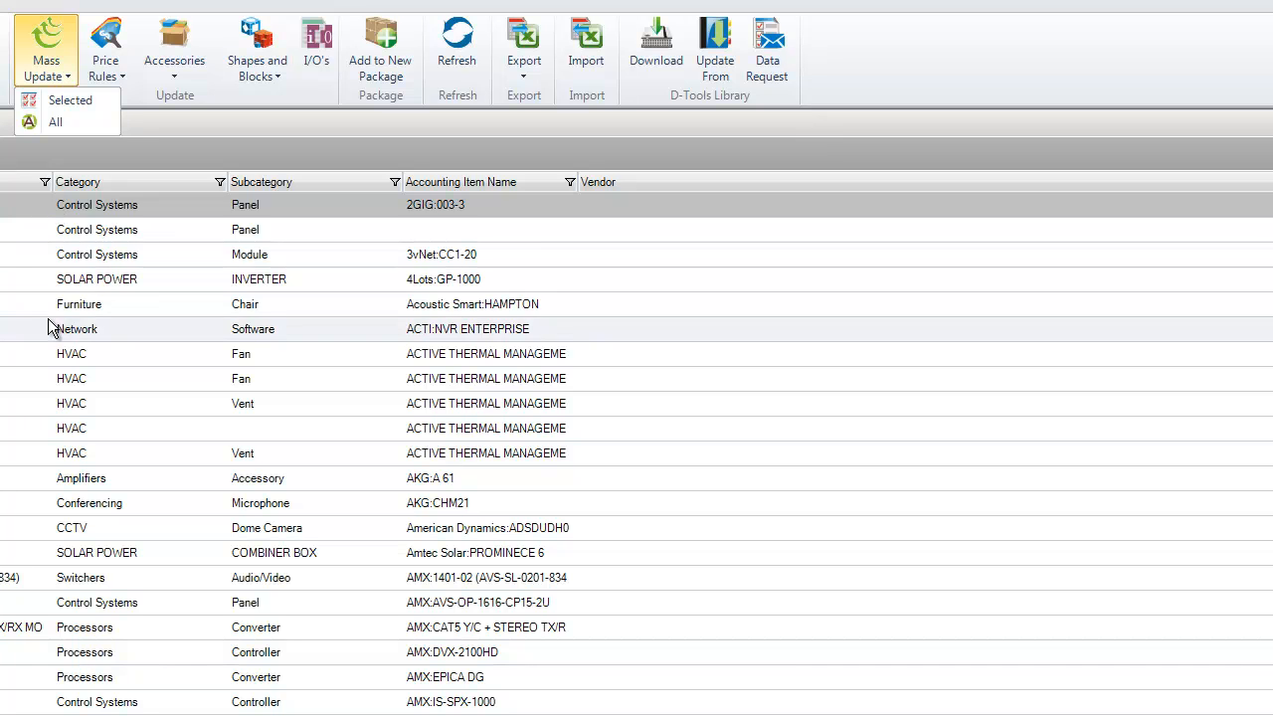
{"action": "left_click", "coordinate": [48, 328]}
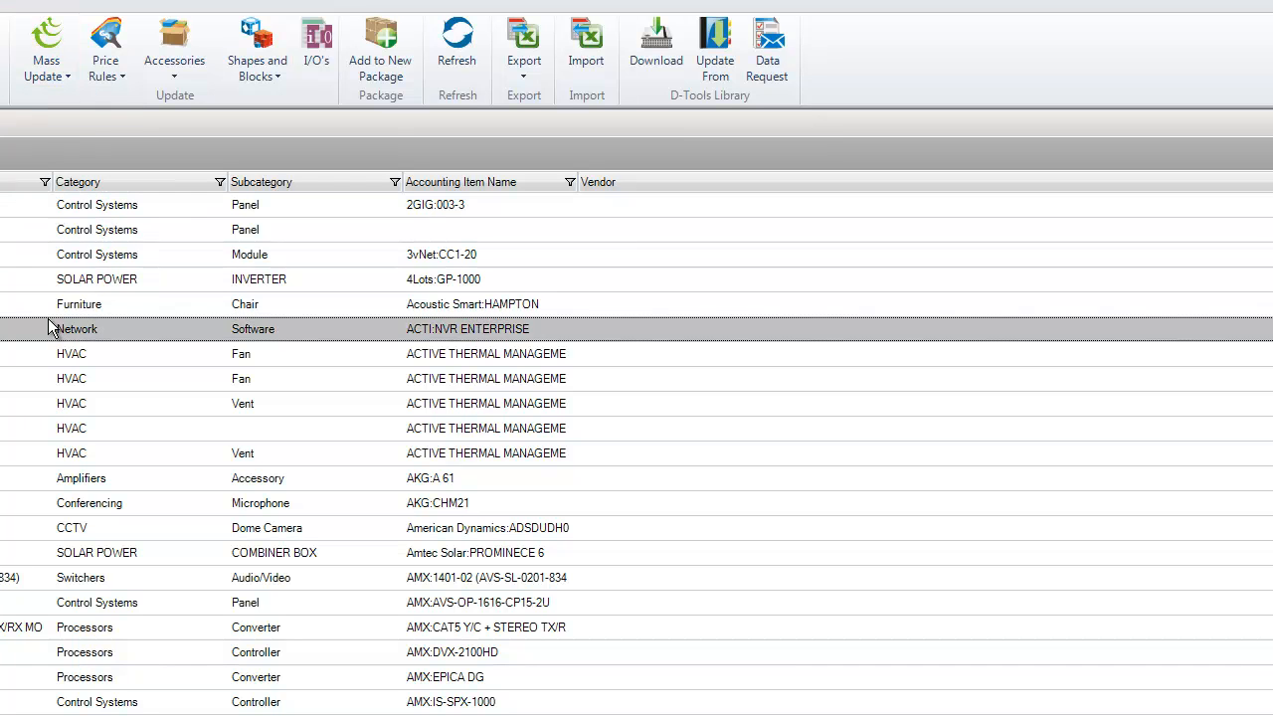
{"action": "left_click", "coordinate": [50, 702], "text": "ctrl"}
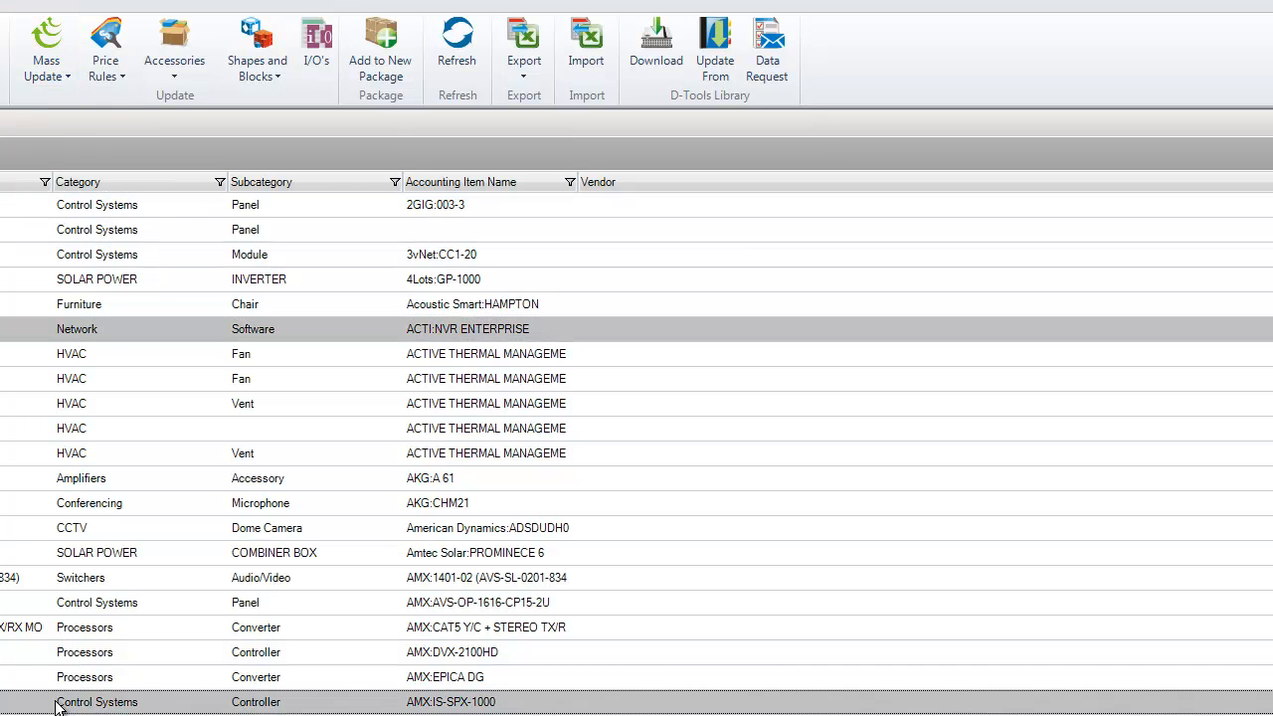
Step: Start a mass update of all products and look through the fields that can be updated
{"action": "left_click", "coordinate": [45, 54]}
{"action": "left_click", "coordinate": [64, 127]}
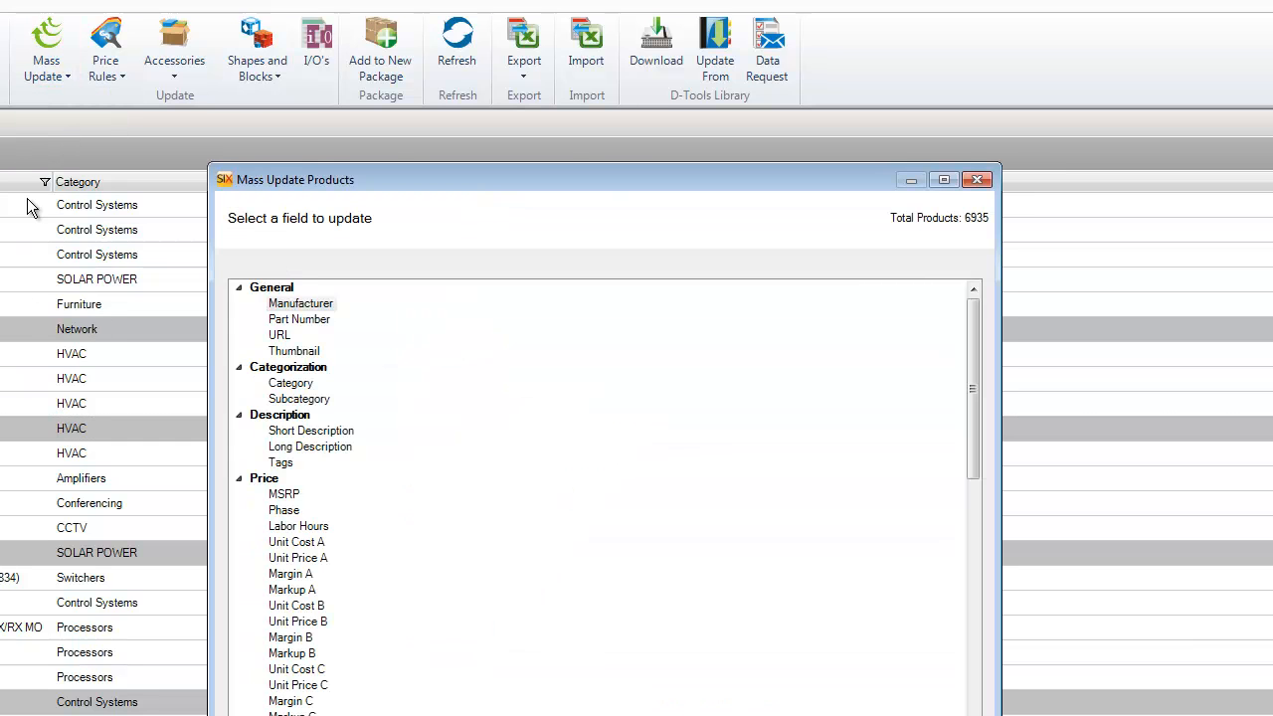
{"action": "left_click_drag", "start_coordinate": [974, 348], "coordinate": [969, 482]}
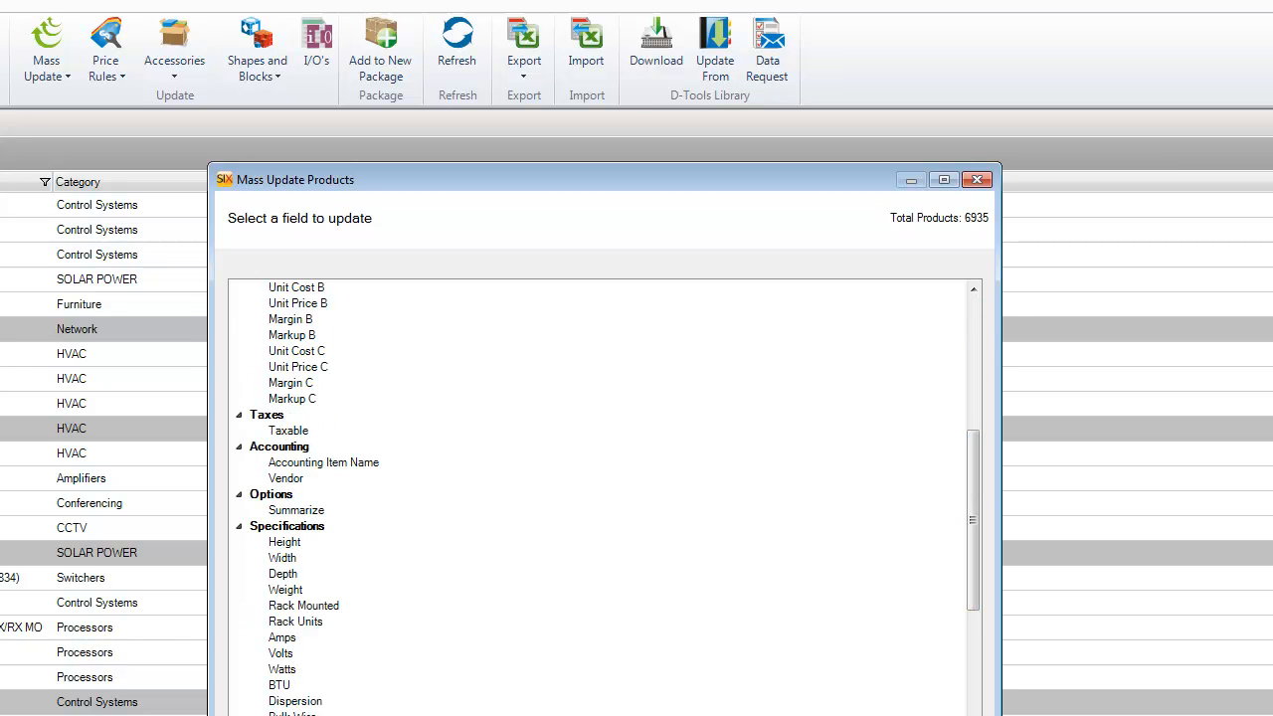
Step: Leave the mass update, select only ACTI NVR ENTERPRISE and open the price rules for the selected product
{"action": "left_click", "coordinate": [958, 715]}
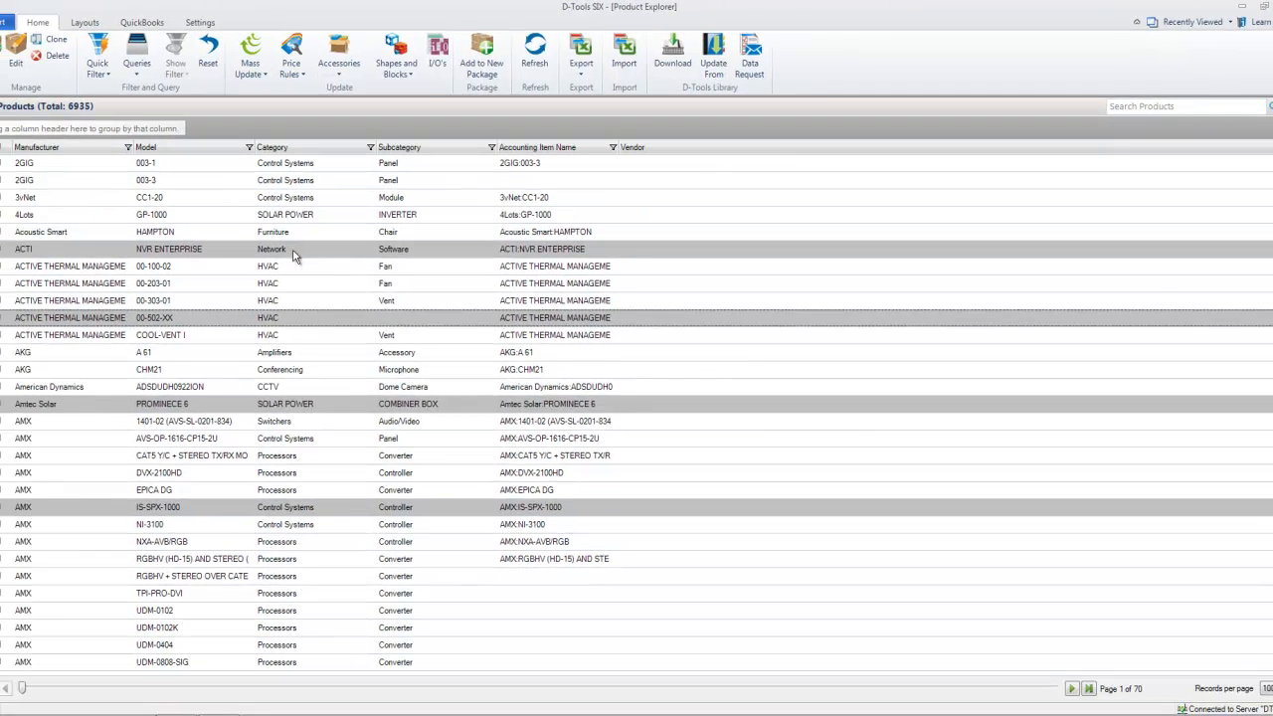
{"action": "left_click", "coordinate": [244, 251]}
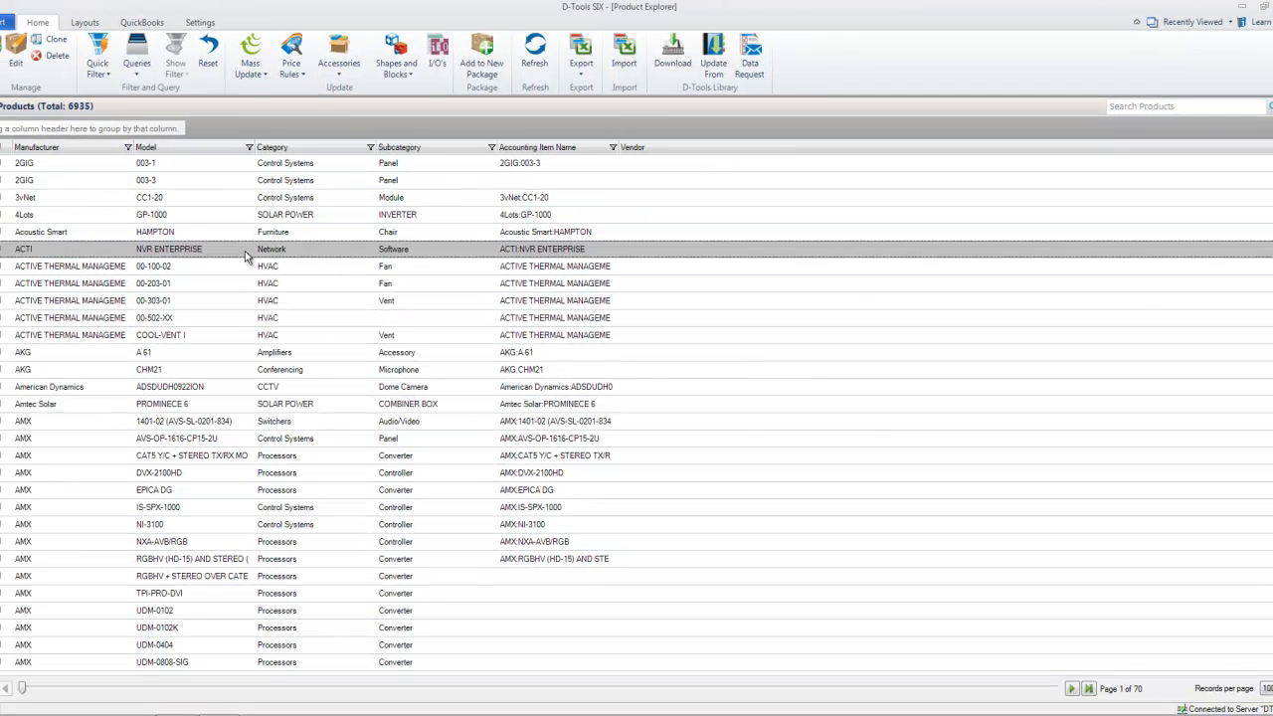
{"action": "left_click", "coordinate": [304, 80]}
{"action": "left_click", "coordinate": [310, 92]}
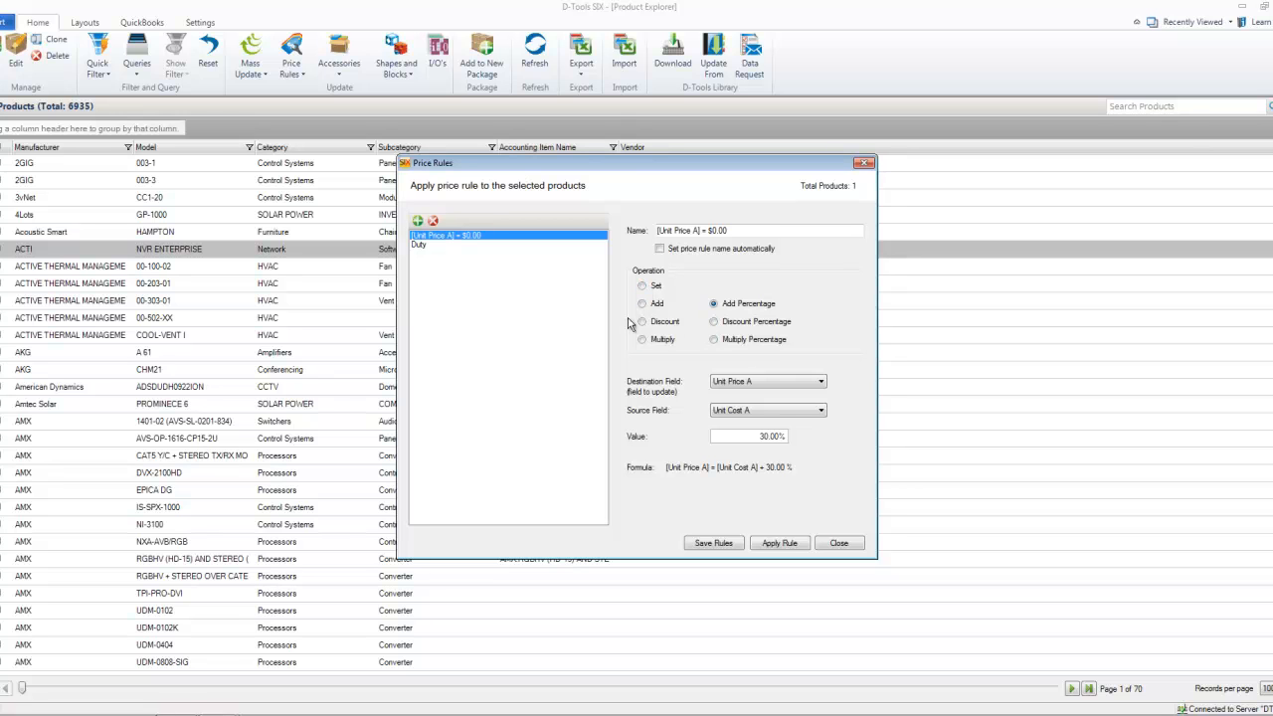
Step: Examine the price rule's destination field, source field and operation choices, then close the rules without applying one
{"action": "left_click", "coordinate": [813, 384]}
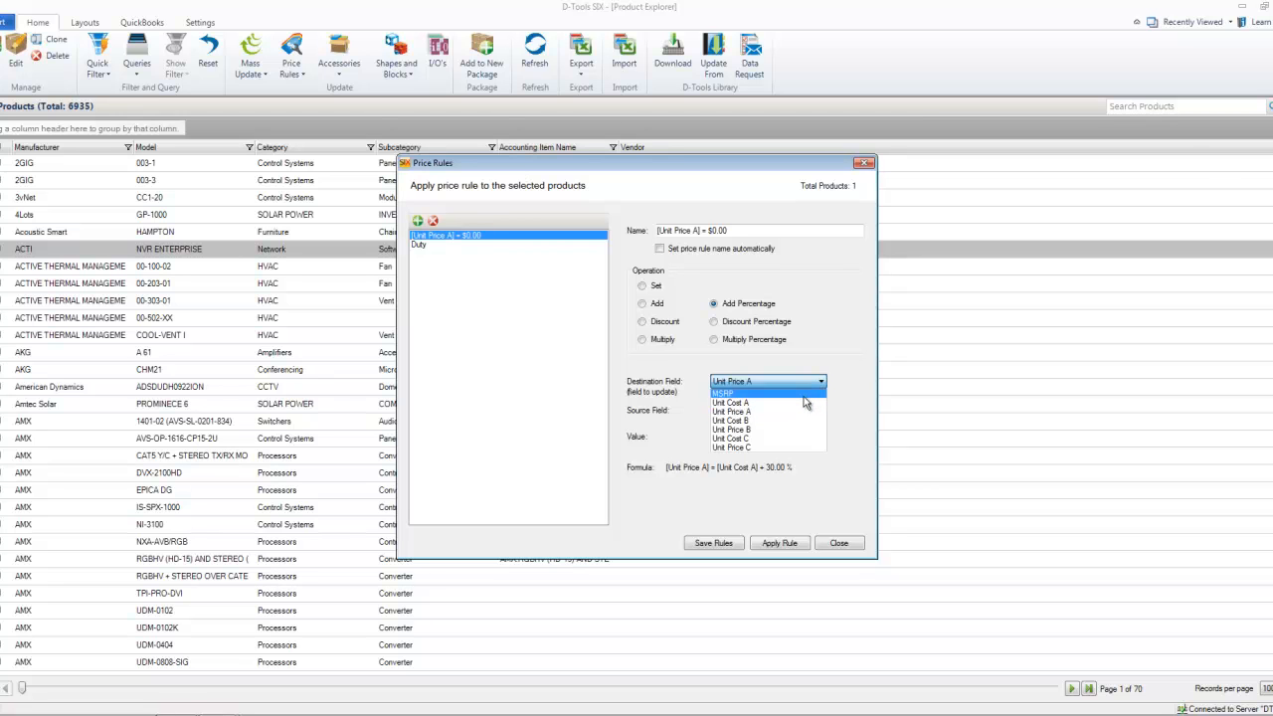
{"action": "left_click", "coordinate": [817, 382]}
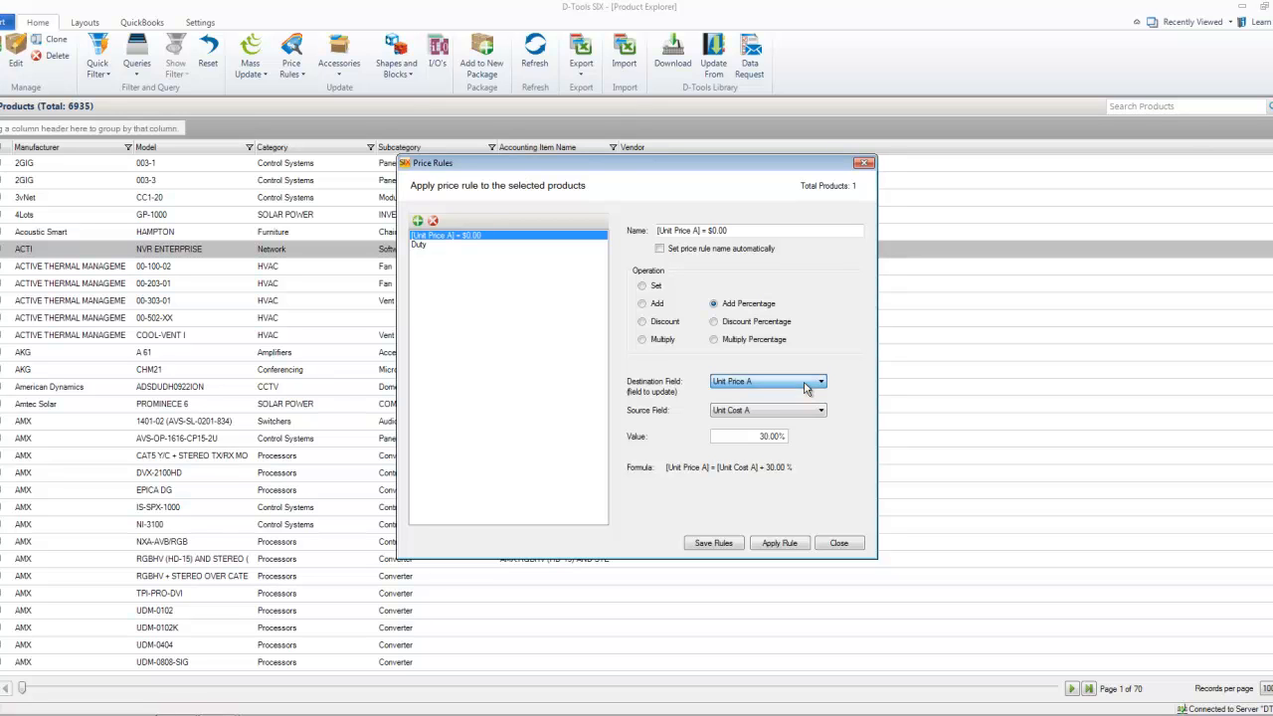
{"action": "left_click", "coordinate": [779, 411]}
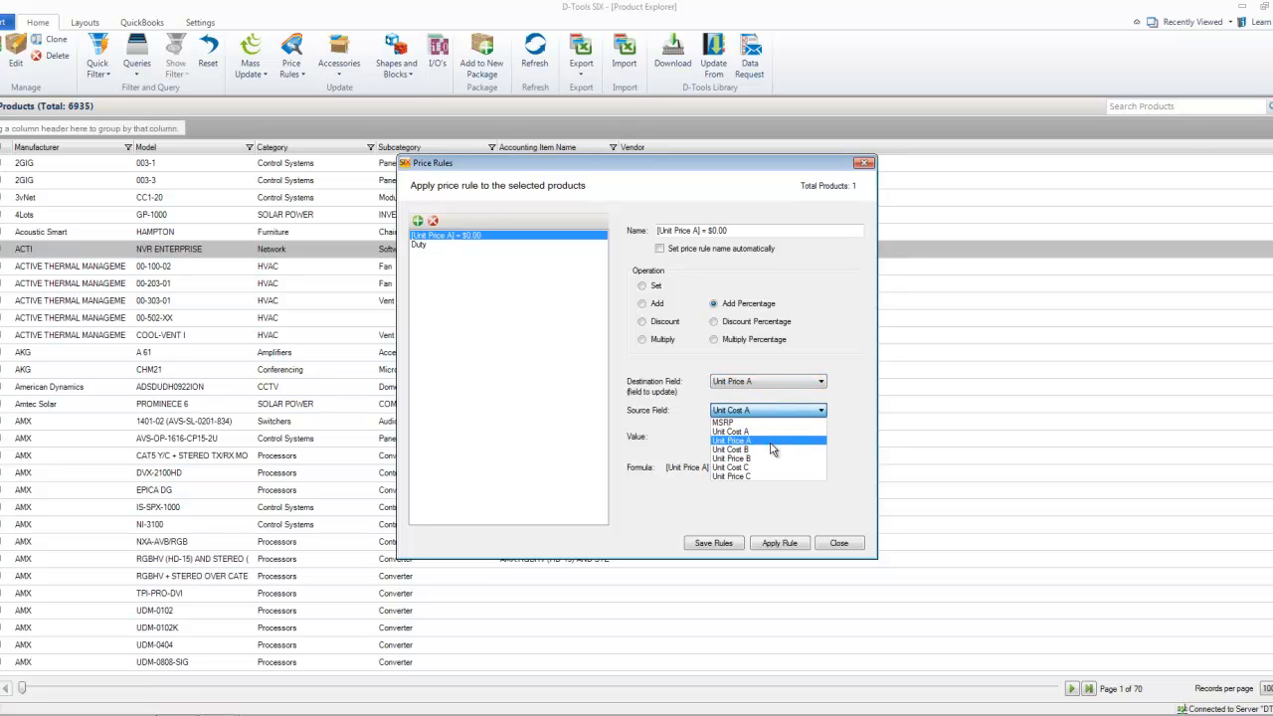
{"action": "left_click", "coordinate": [824, 431]}
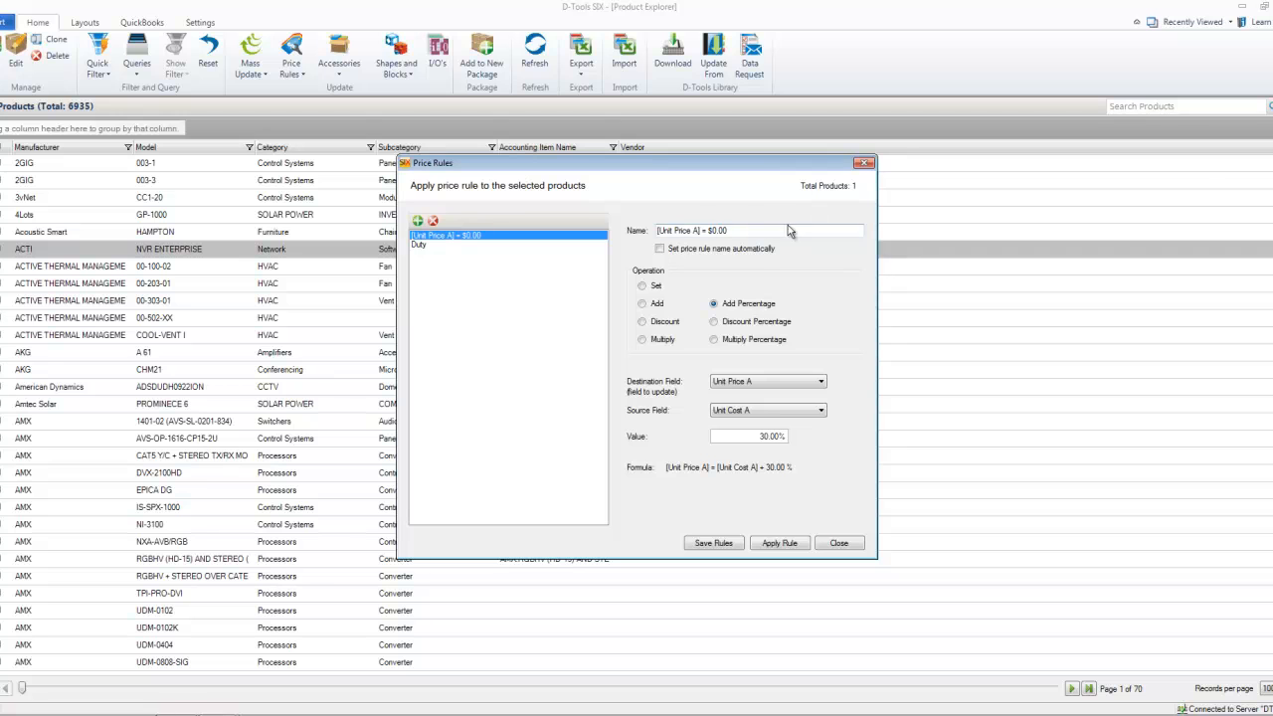
{"action": "left_click", "coordinate": [713, 340]}
{"action": "left_click", "coordinate": [840, 542]}
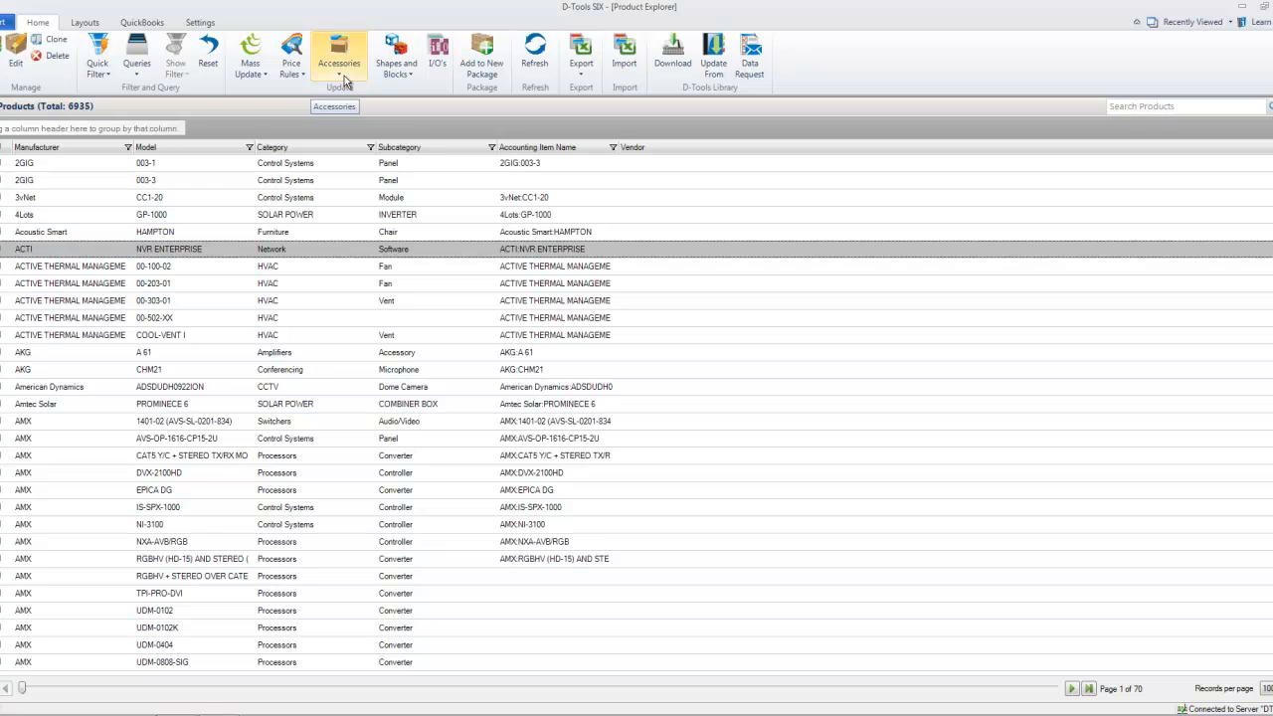
Step: Add EPICA DG, ADSDUDH0922ION, 00-502-XX and 00-203-01 to the selection and view the accessories mass update for the selected products without saving
{"action": "left_click", "coordinate": [306, 490], "text": "ctrl"}
{"action": "left_click", "coordinate": [303, 387], "text": "ctrl"}
{"action": "left_click", "coordinate": [298, 317], "text": "ctrl"}
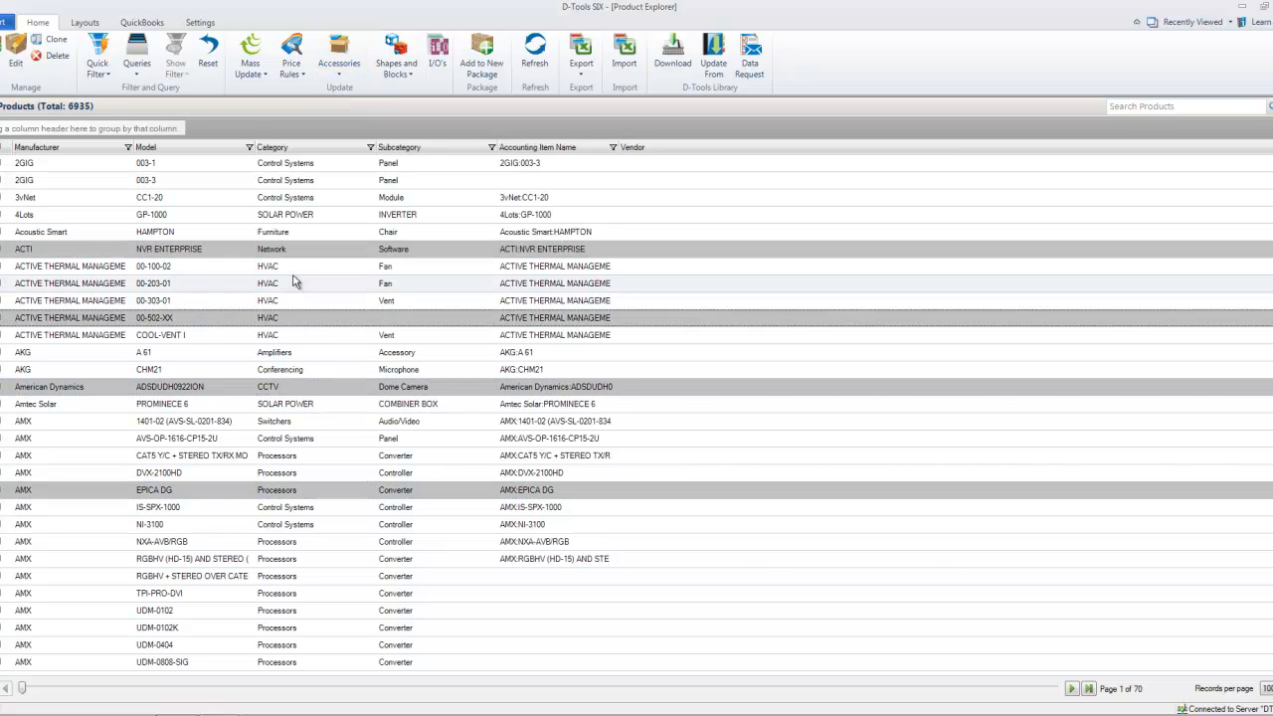
{"action": "left_click", "coordinate": [296, 285], "text": "ctrl"}
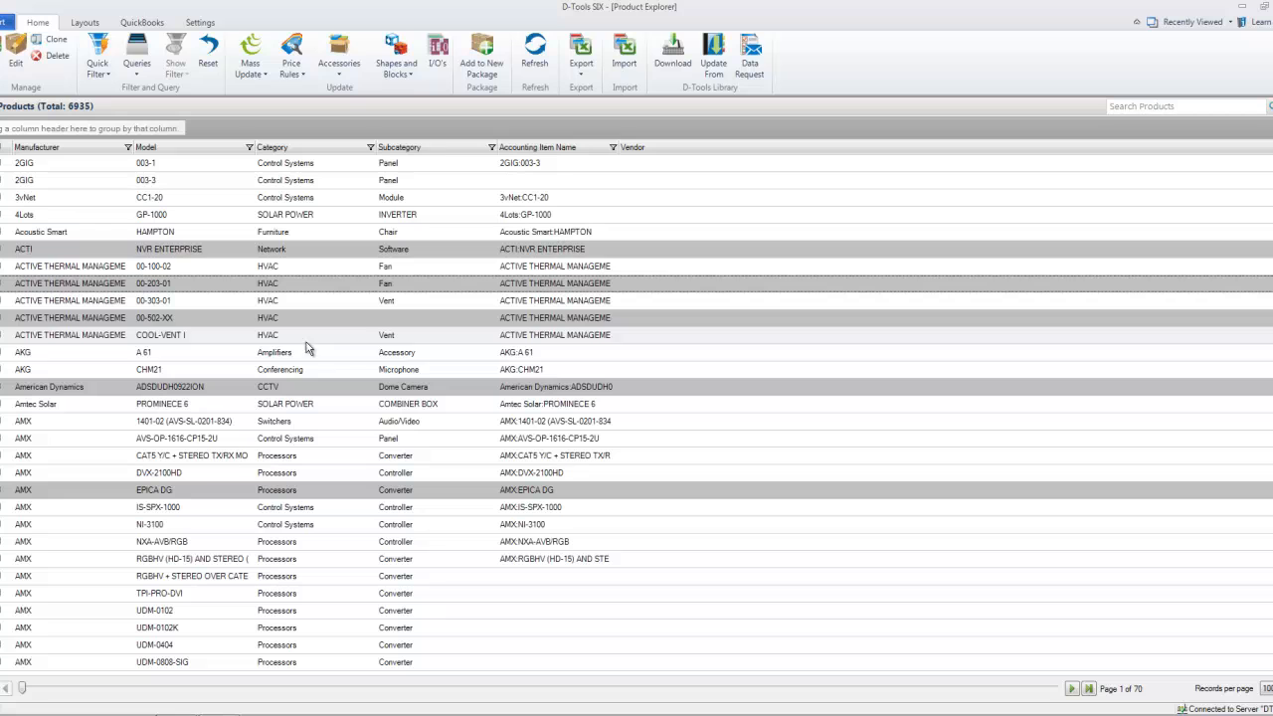
{"action": "left_click", "coordinate": [345, 78]}
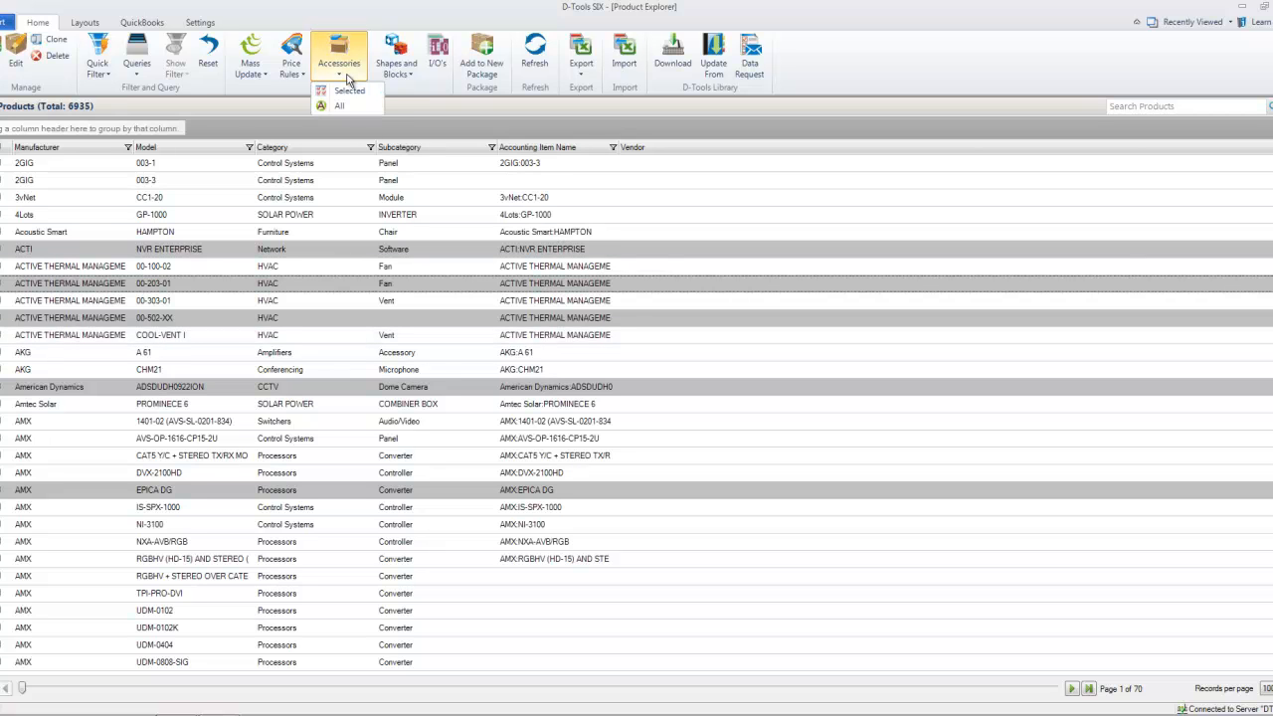
{"action": "left_click", "coordinate": [352, 101]}
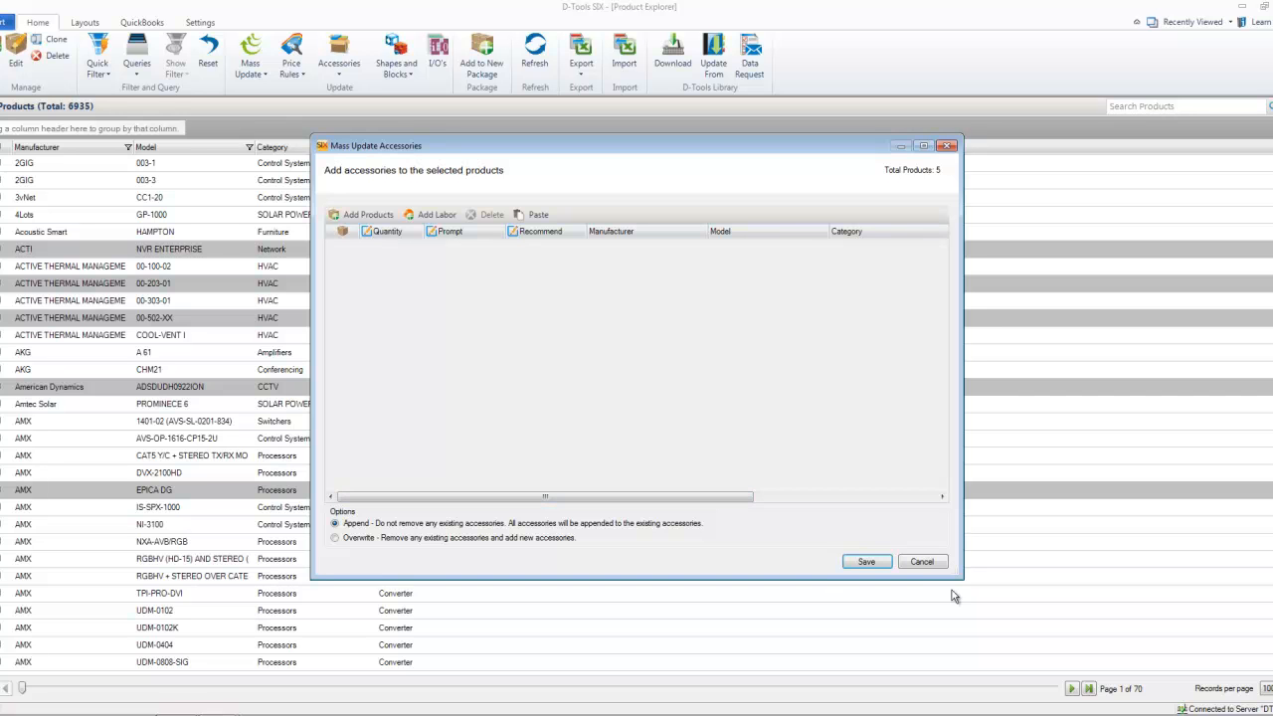
{"action": "left_click", "coordinate": [922, 563]}
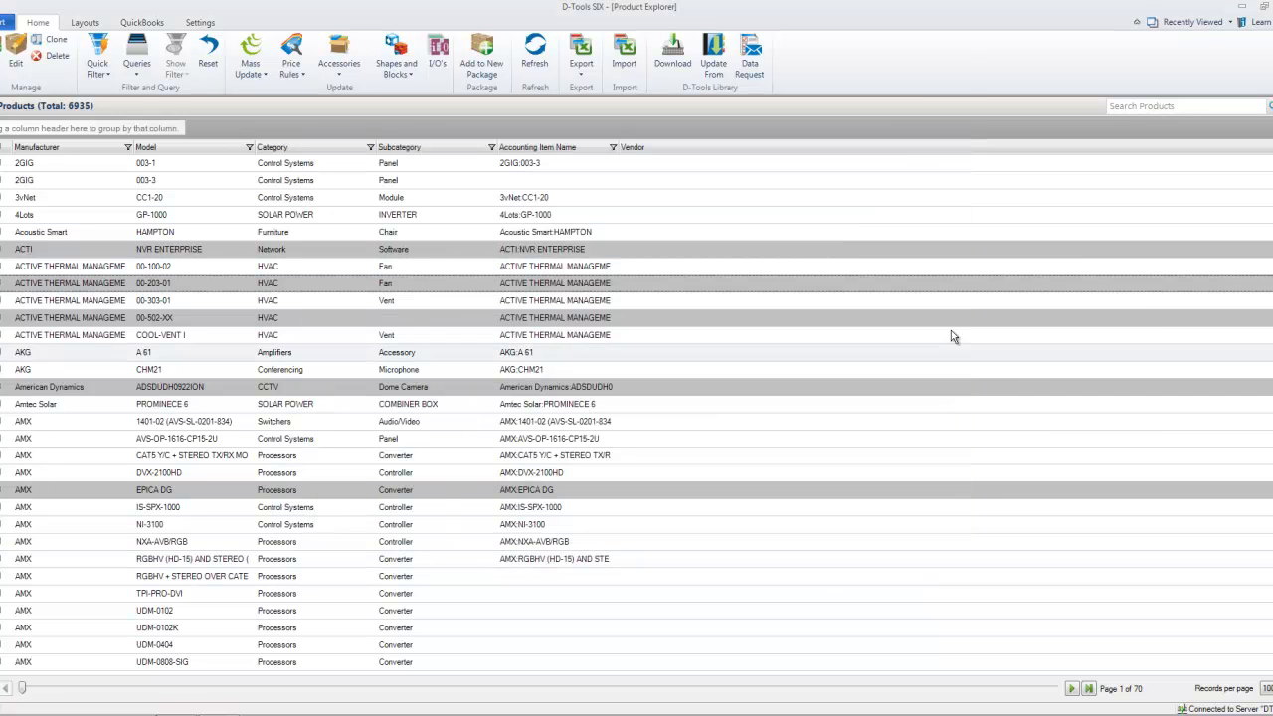
Step: Select the products from 3vNet CC1-20 through AMX EPICA DG and examine a new package of them and its group choices without saving
{"action": "left_click", "coordinate": [397, 202]}
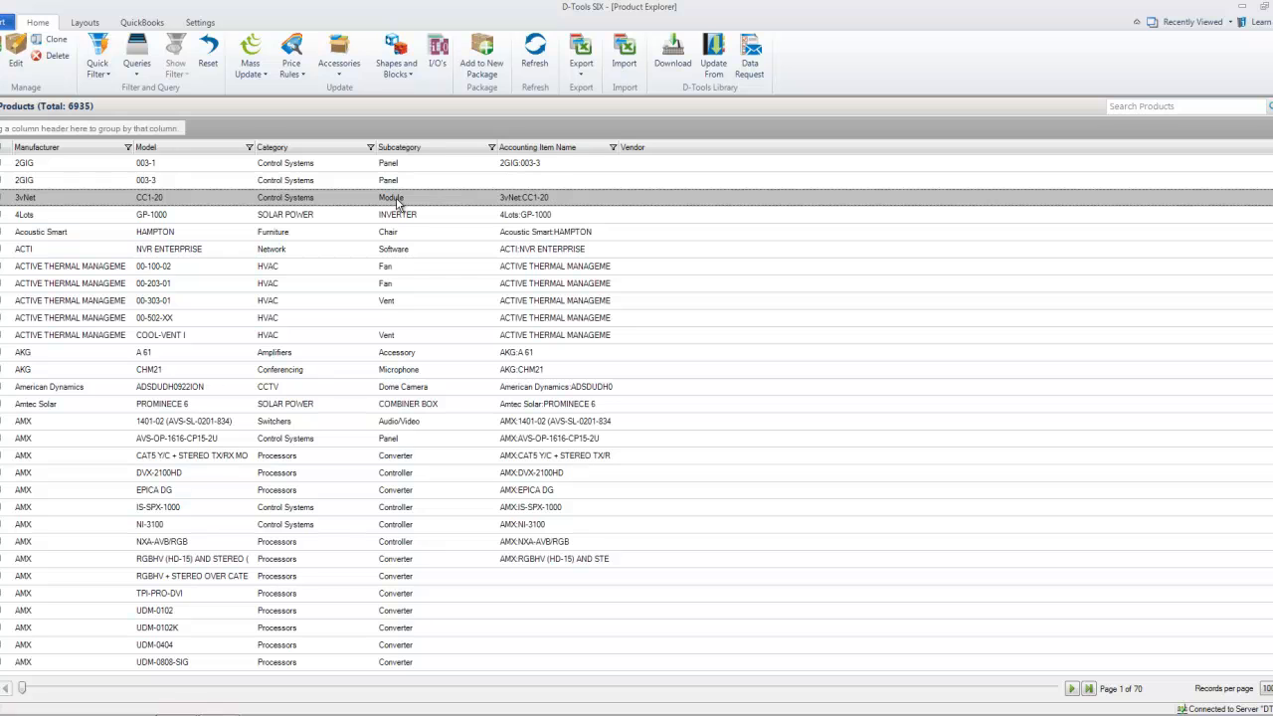
{"action": "left_click", "coordinate": [383, 491], "text": "shift"}
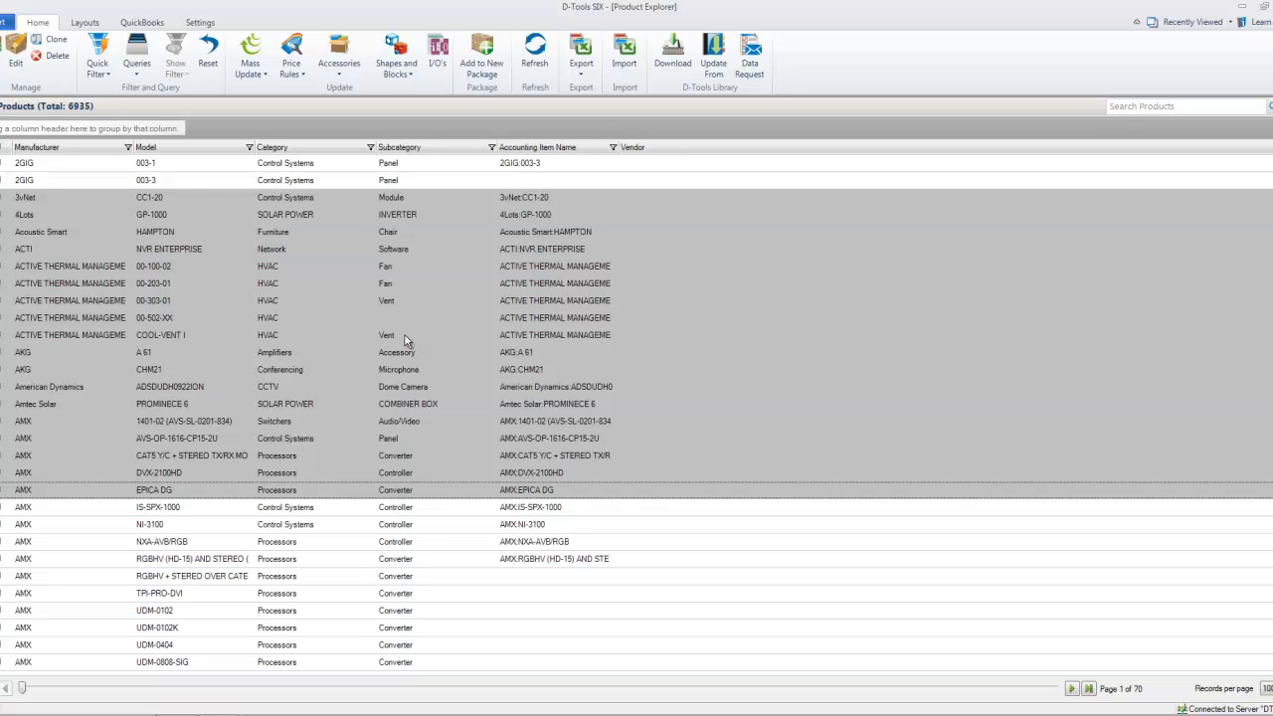
{"action": "left_click", "coordinate": [484, 65]}
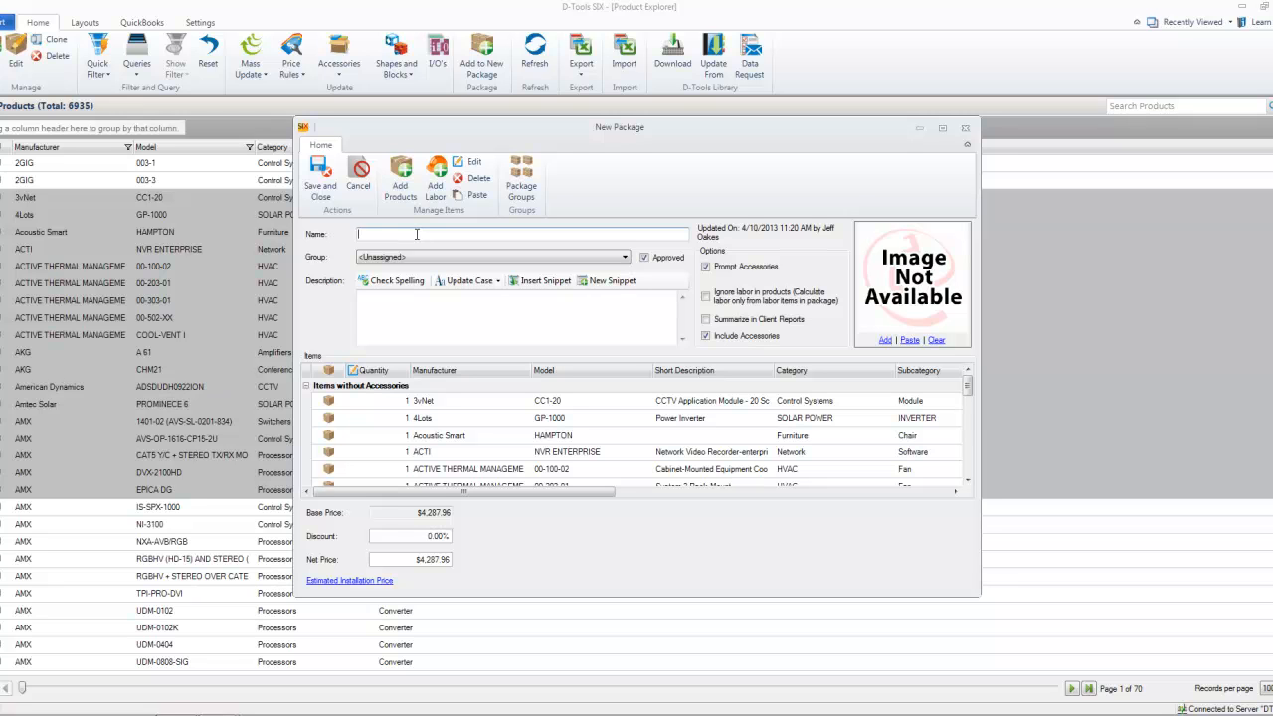
{"action": "left_click", "coordinate": [545, 261]}
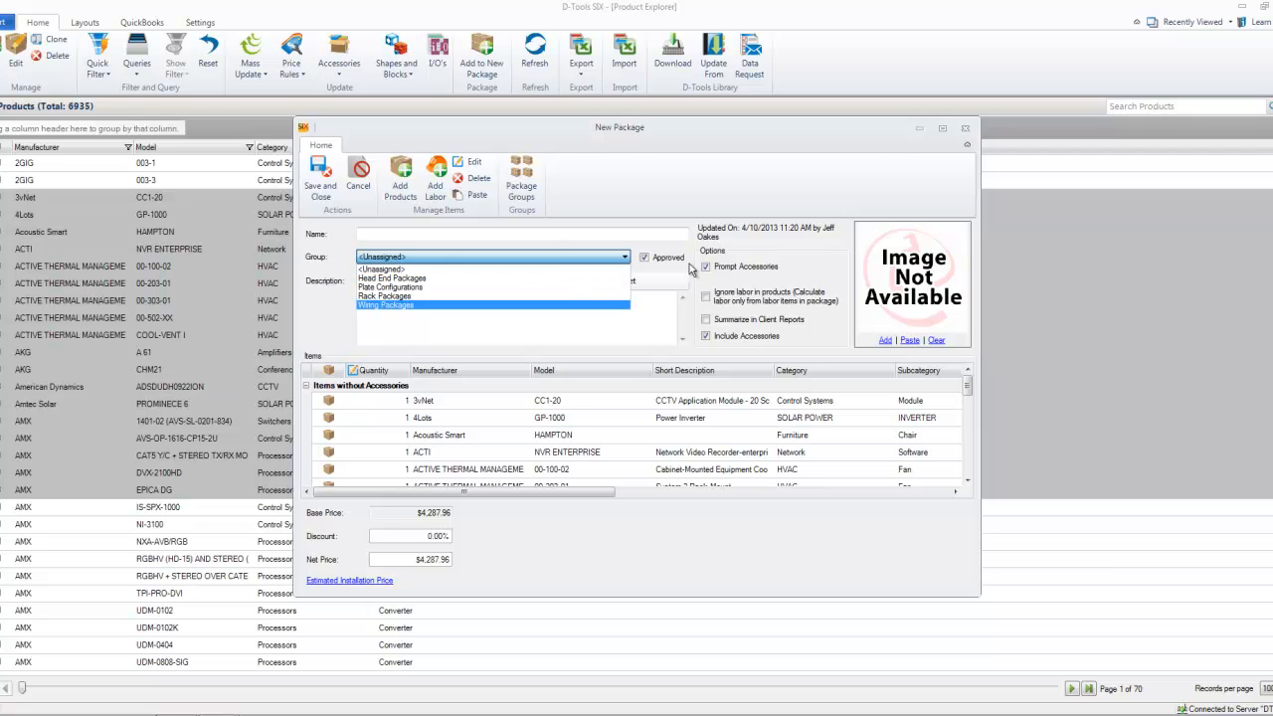
{"action": "left_click", "coordinate": [968, 136]}
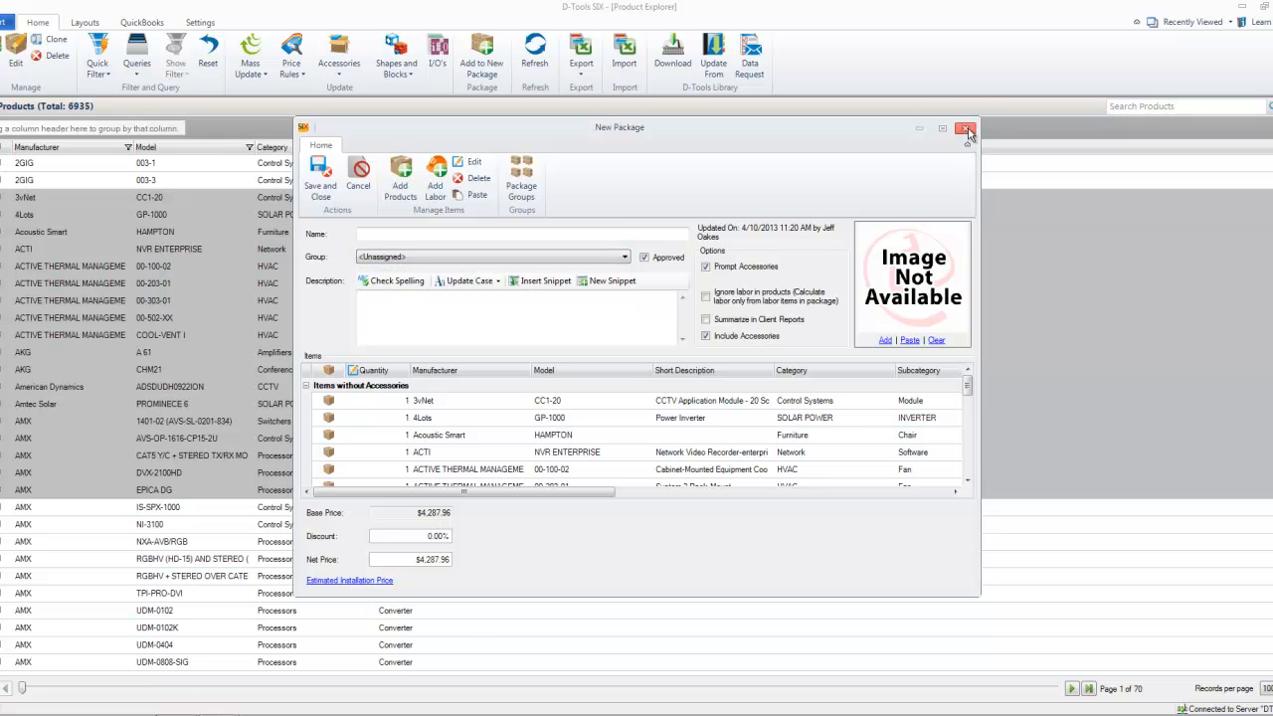
{"action": "left_click", "coordinate": [966, 130]}
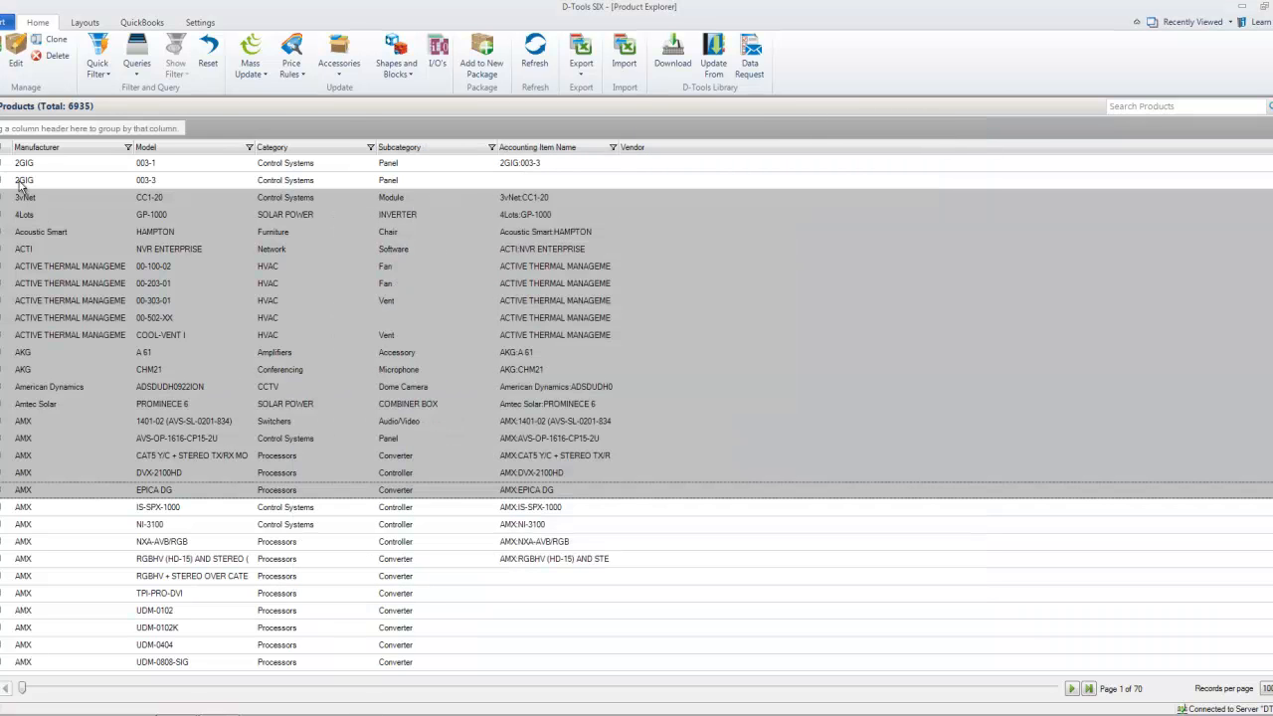
Step: Open the labor catalog and review the description and price settings of the Design Labor item without editing them
{"action": "left_click", "coordinate": [5, 22]}
{"action": "mouse_move", "coordinate": [3, 96]}
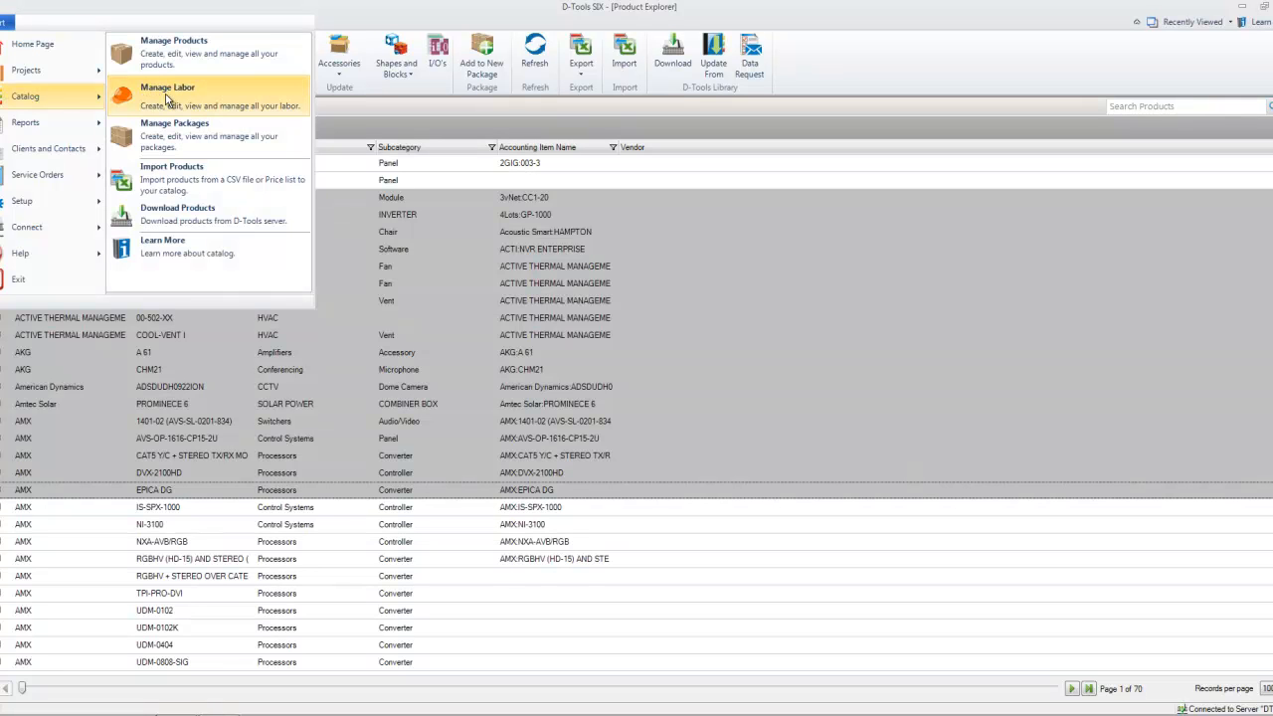
{"action": "left_click", "coordinate": [167, 98]}
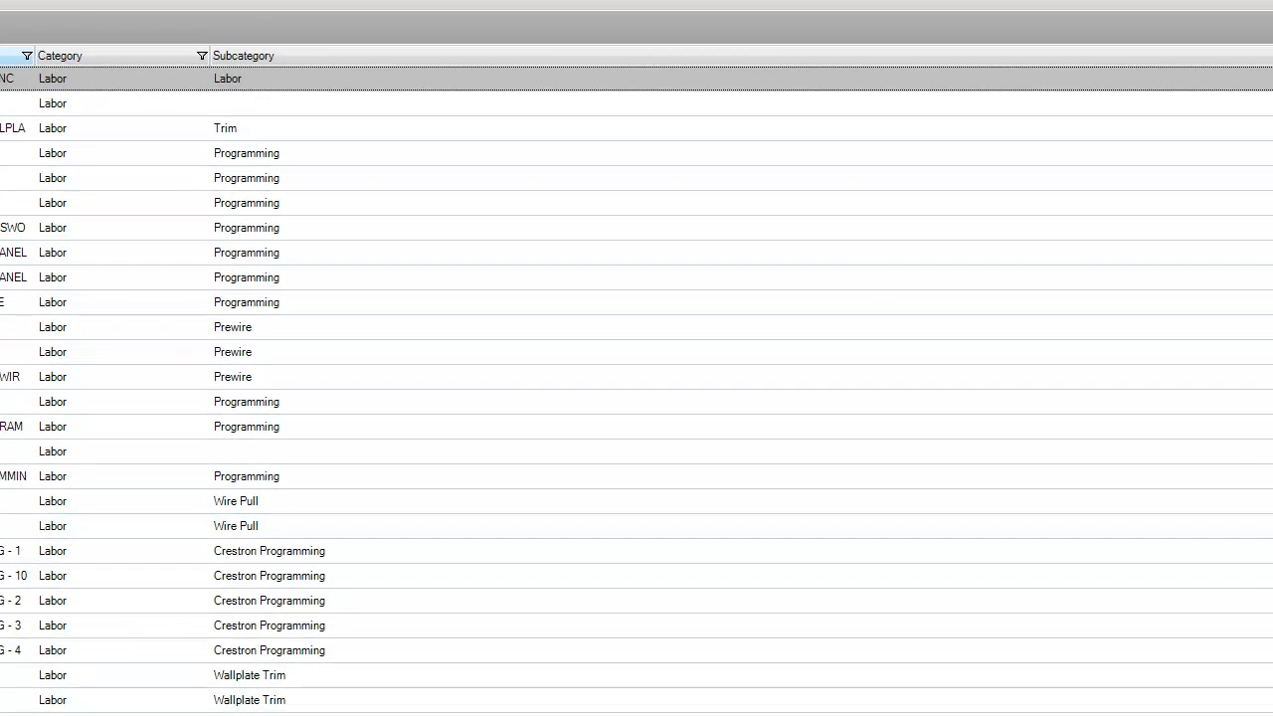
{"action": "double_click", "coordinate": [273, 103]}
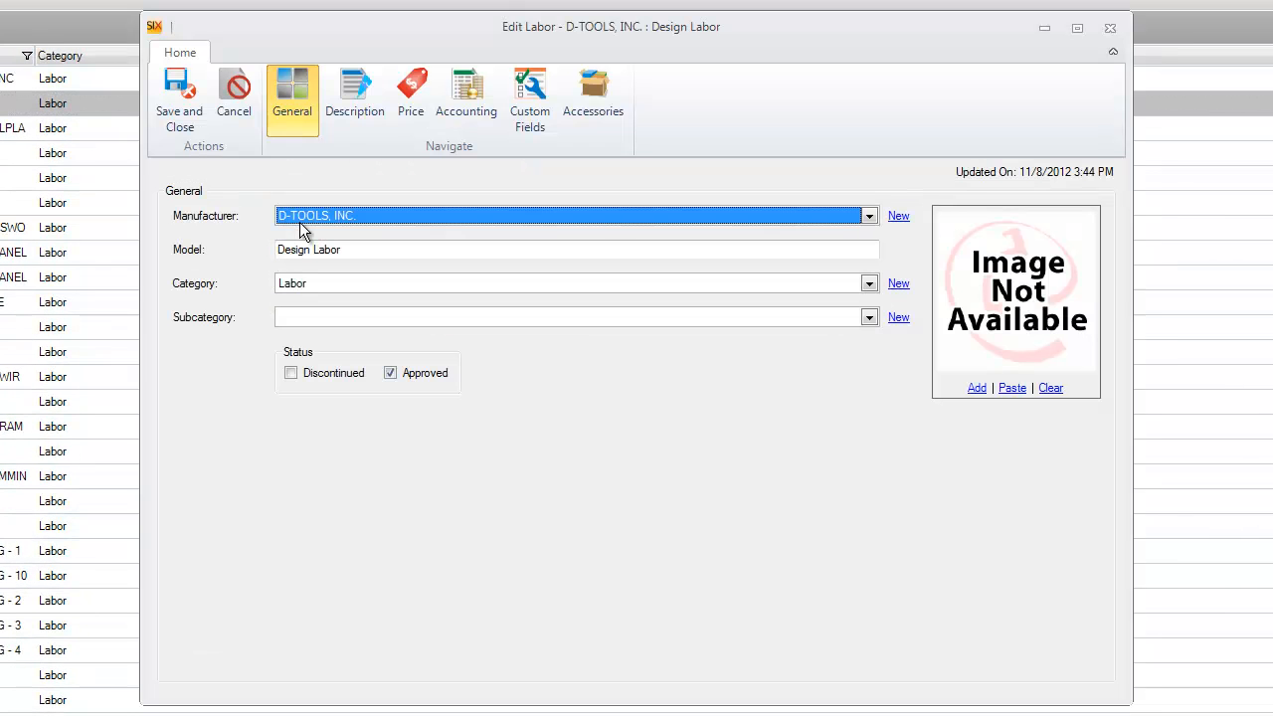
{"action": "left_click", "coordinate": [364, 113]}
{"action": "left_click", "coordinate": [407, 103]}
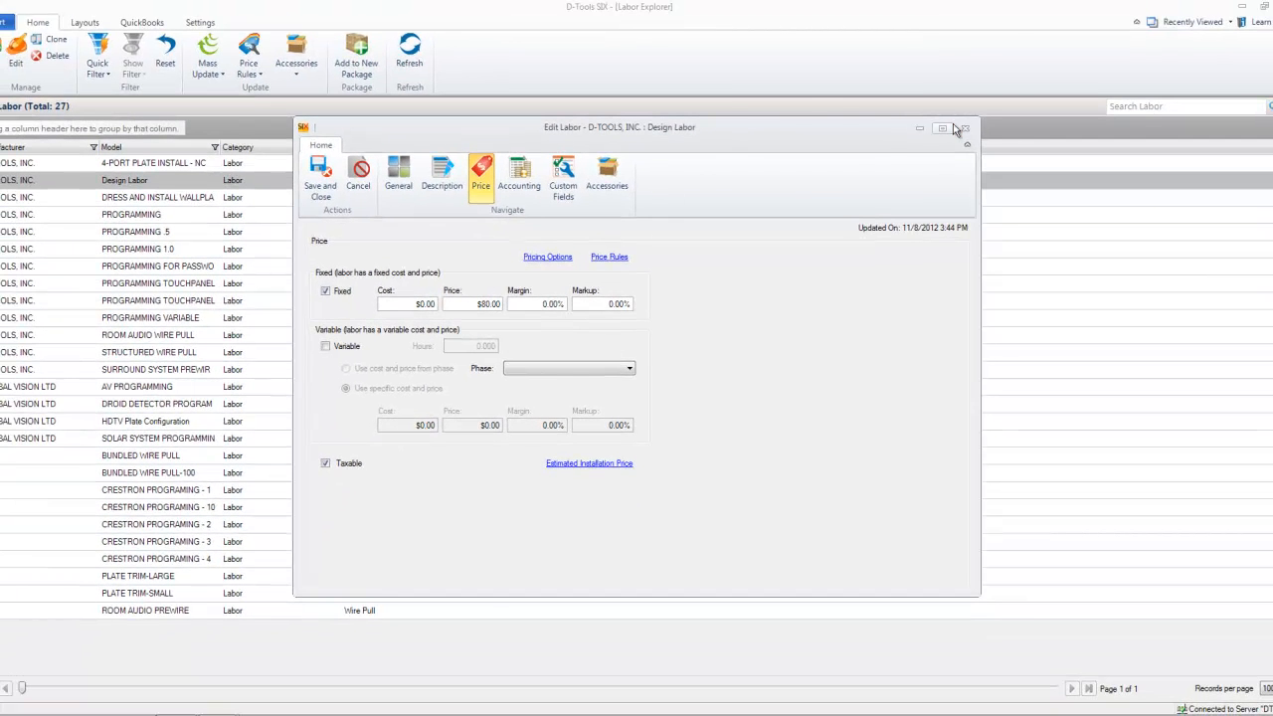
{"action": "left_click", "coordinate": [963, 128]}
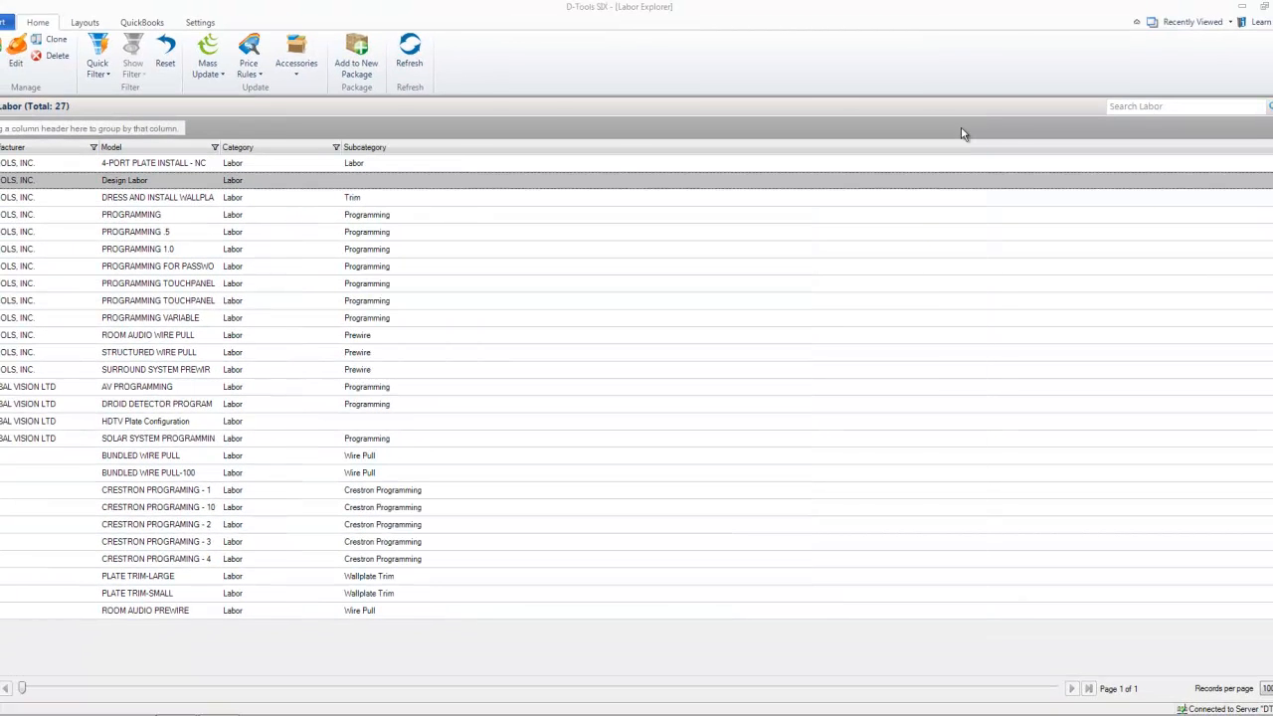
Step: Start a new project from the home page and view the available sources for creating a client
{"action": "left_click", "coordinate": [4, 24]}
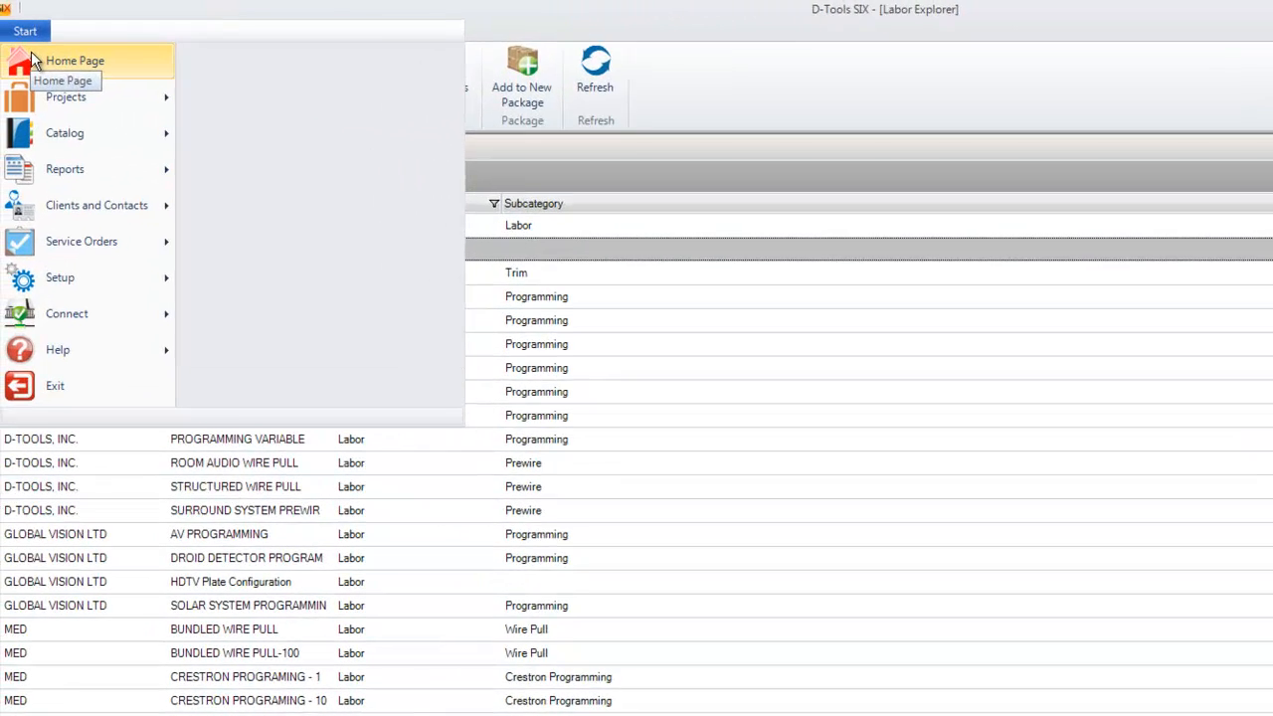
{"action": "left_click", "coordinate": [5, 42]}
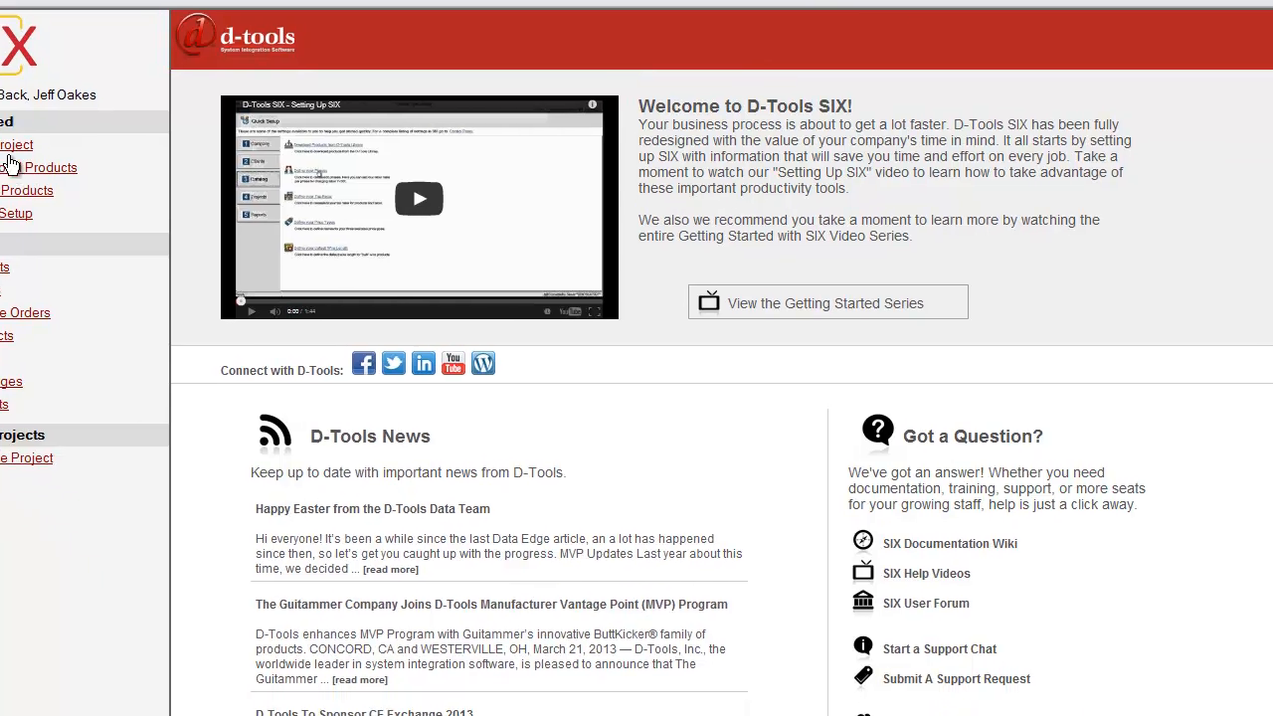
{"action": "left_click", "coordinate": [77, 184]}
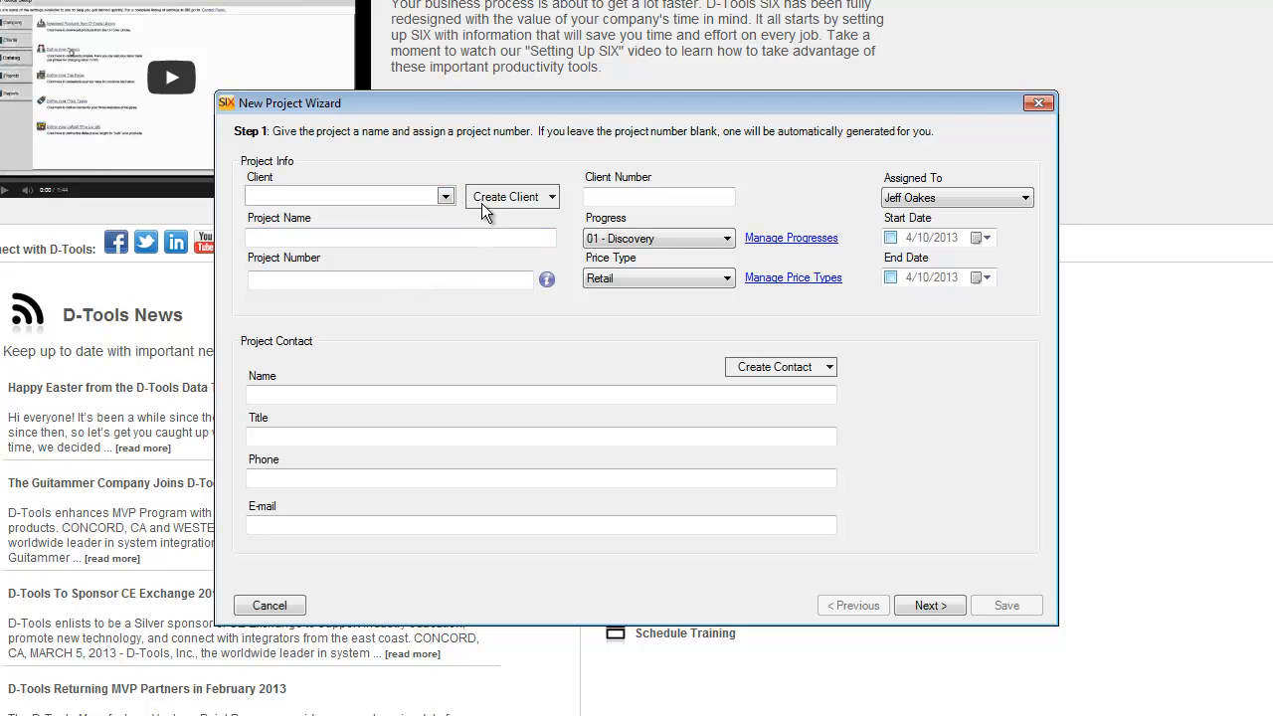
{"action": "left_click", "coordinate": [549, 199]}
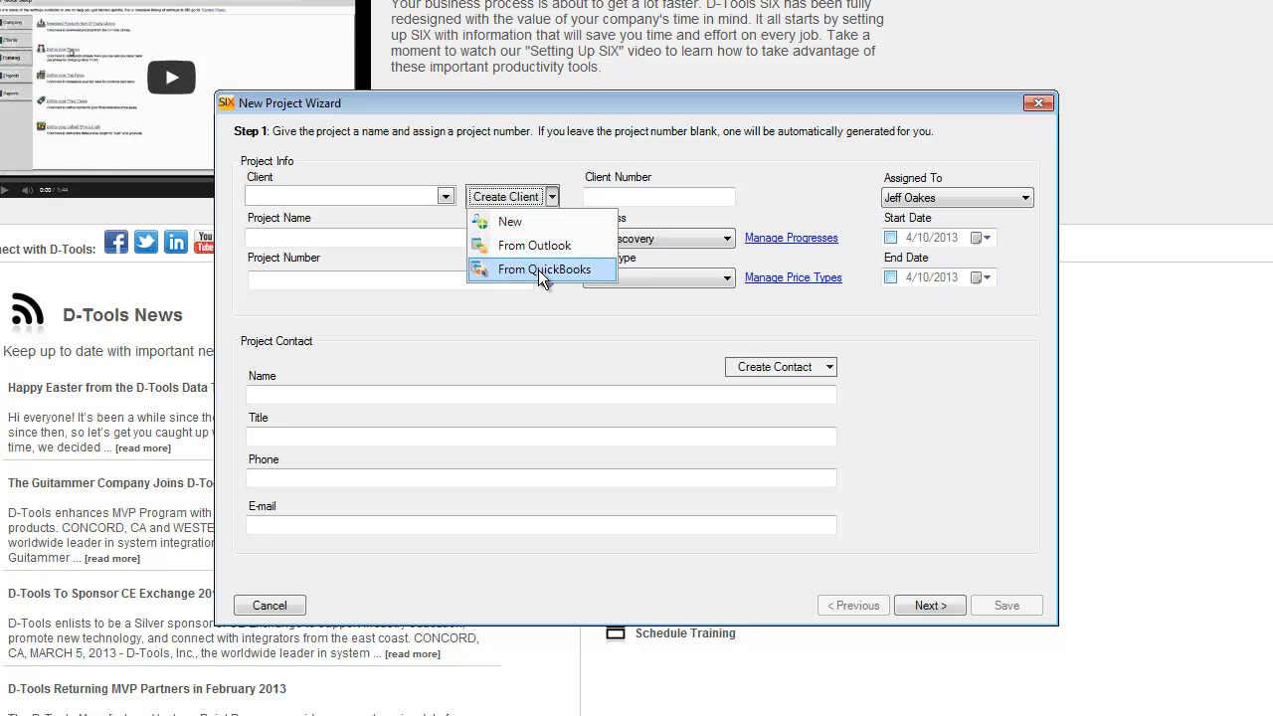
Step: Assign an existing homeowner client from the client list to the new project
{"action": "left_click", "coordinate": [448, 196]}
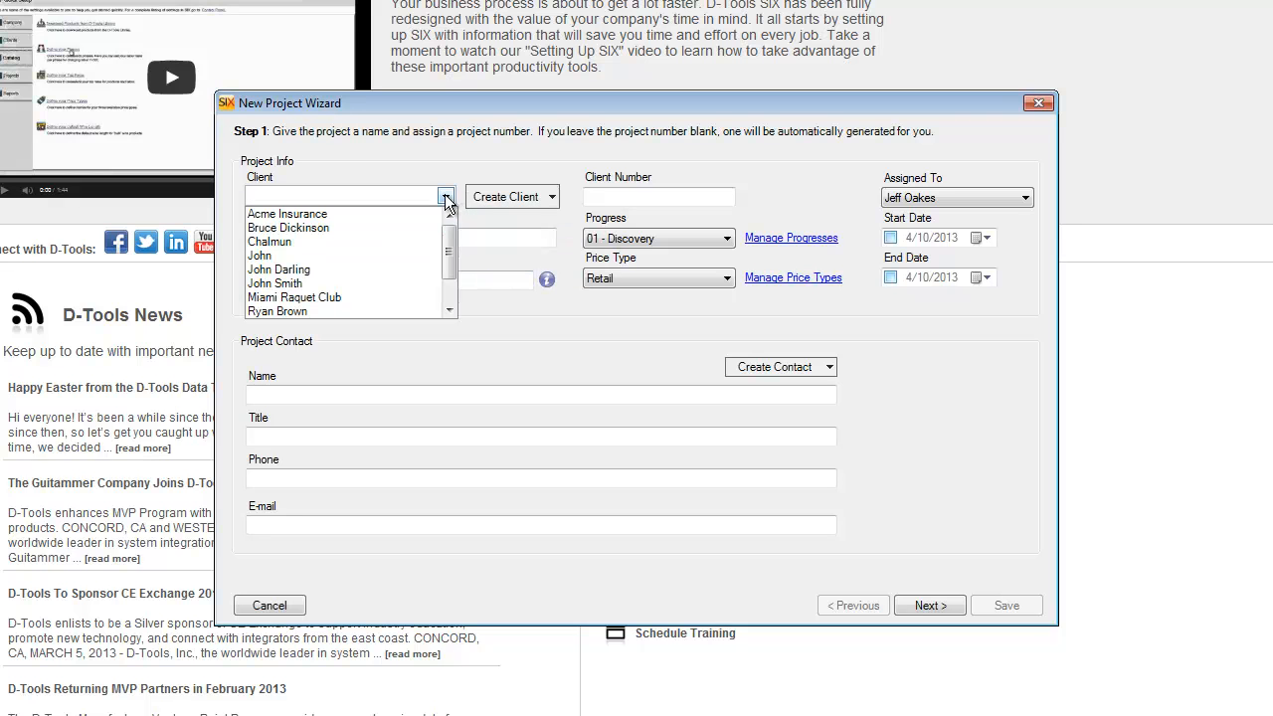
{"action": "left_click", "coordinate": [416, 283]}
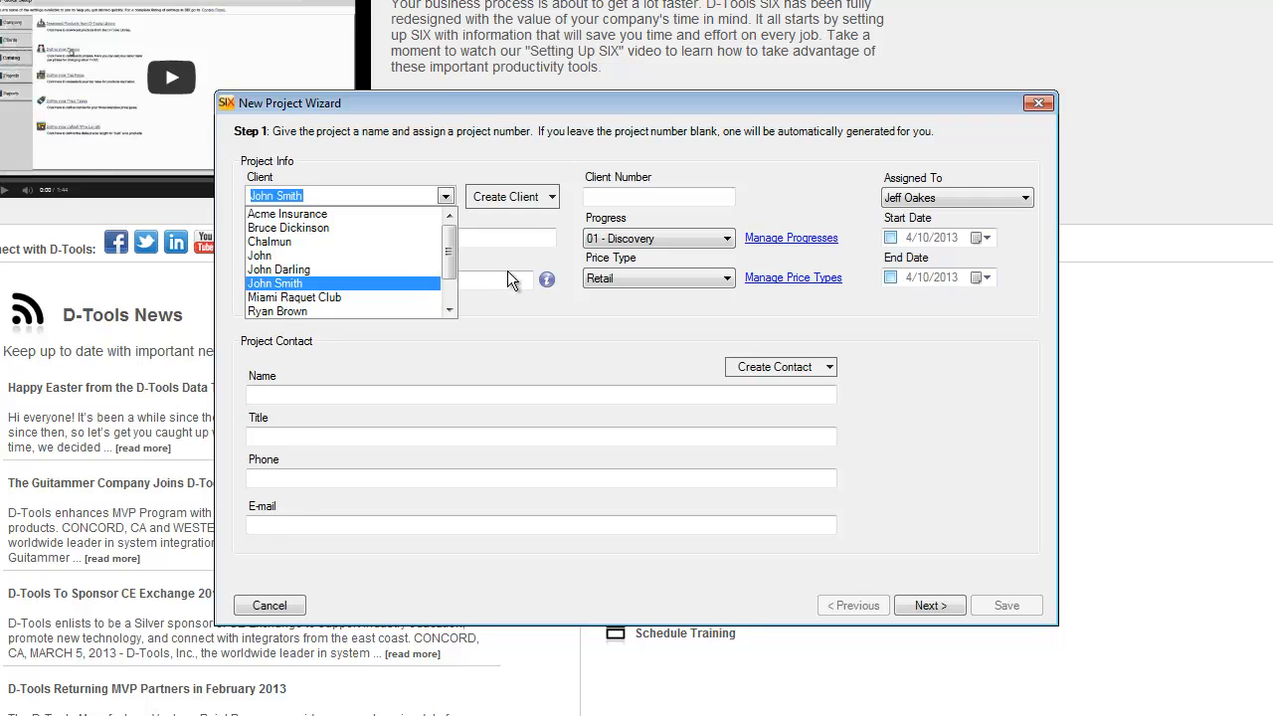
{"action": "left_click", "coordinate": [438, 238]}
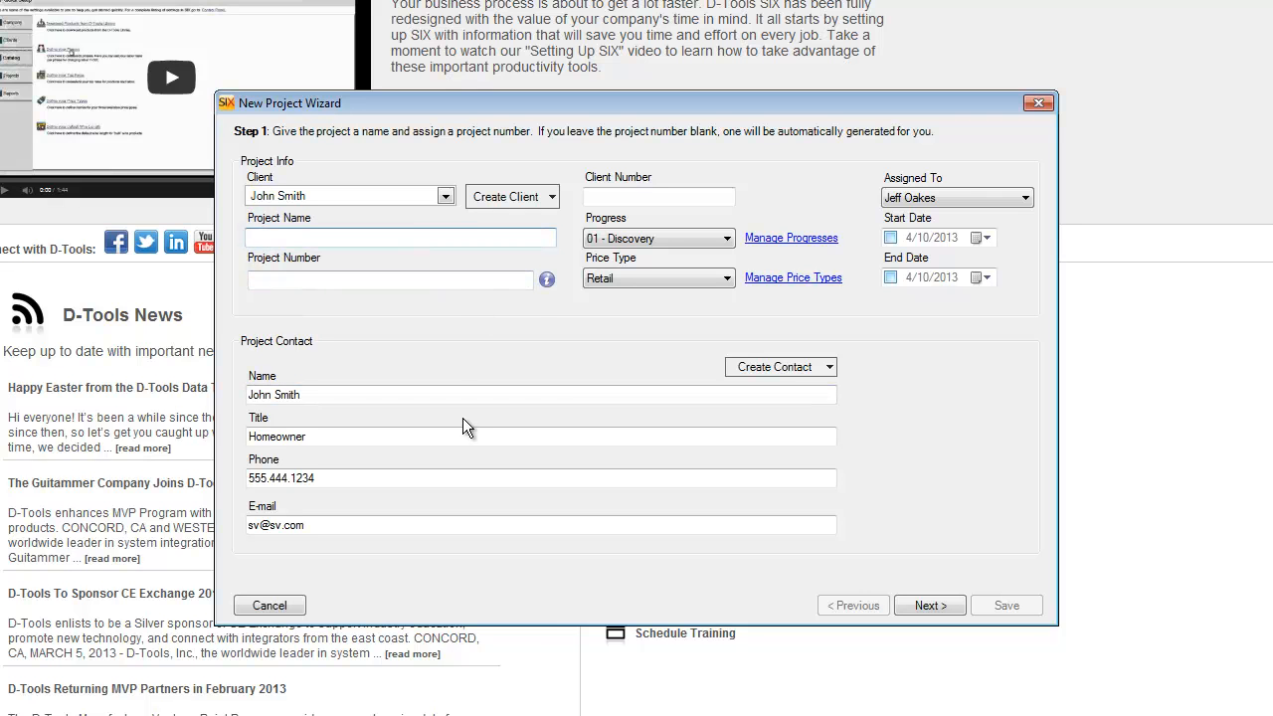
Step: Choose the Retail price type and enable the project's start date, setting it to 4/11/2013
{"action": "left_click", "coordinate": [685, 279]}
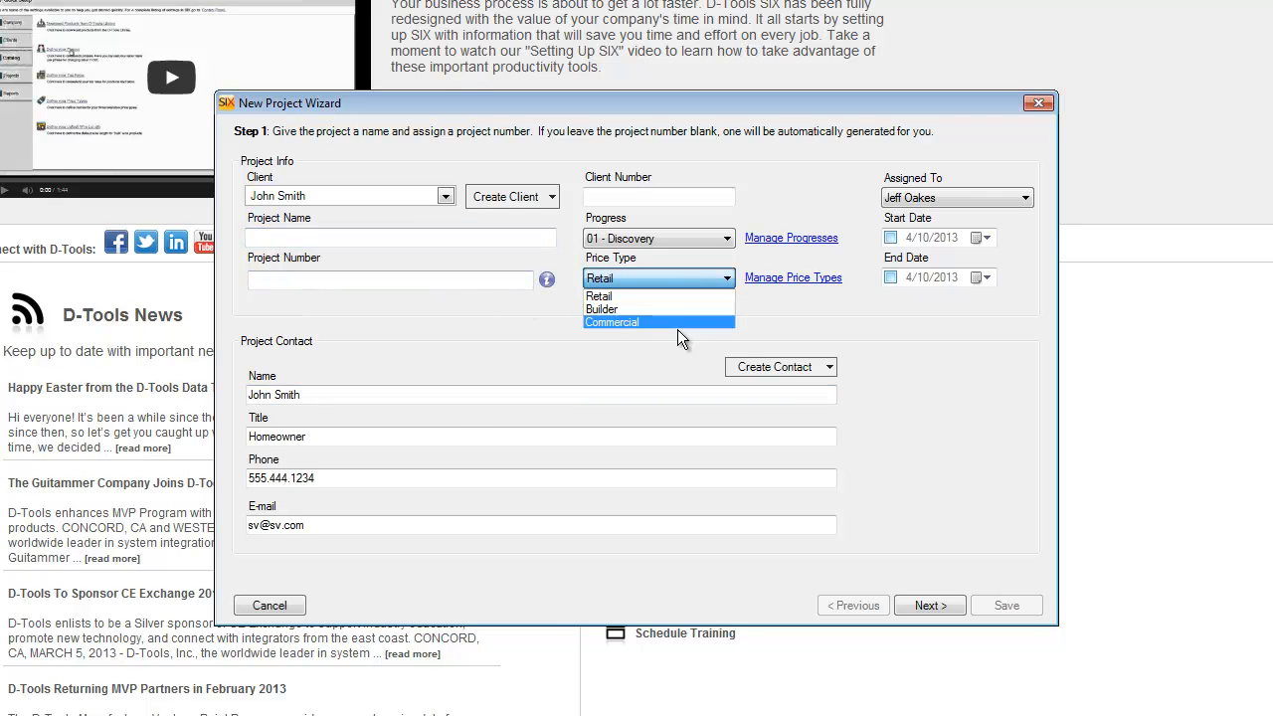
{"action": "left_click", "coordinate": [680, 298]}
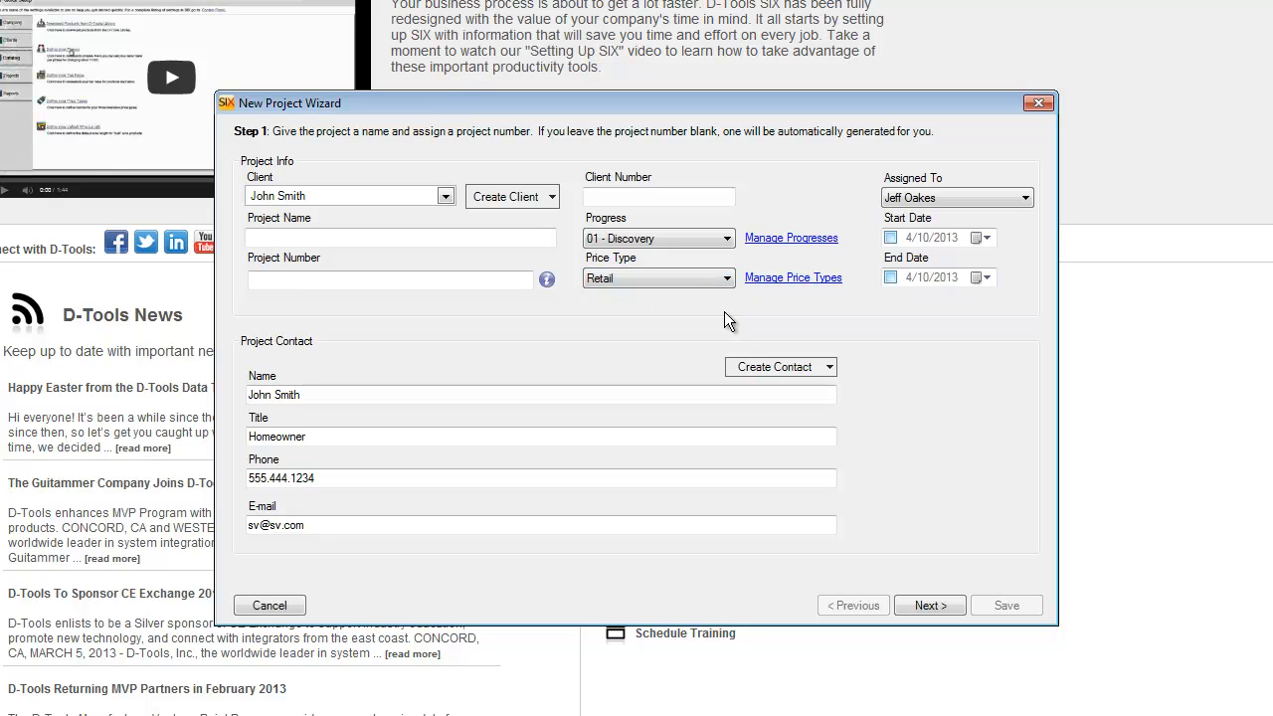
{"action": "left_click", "coordinate": [659, 197]}
{"action": "left_click", "coordinate": [890, 238]}
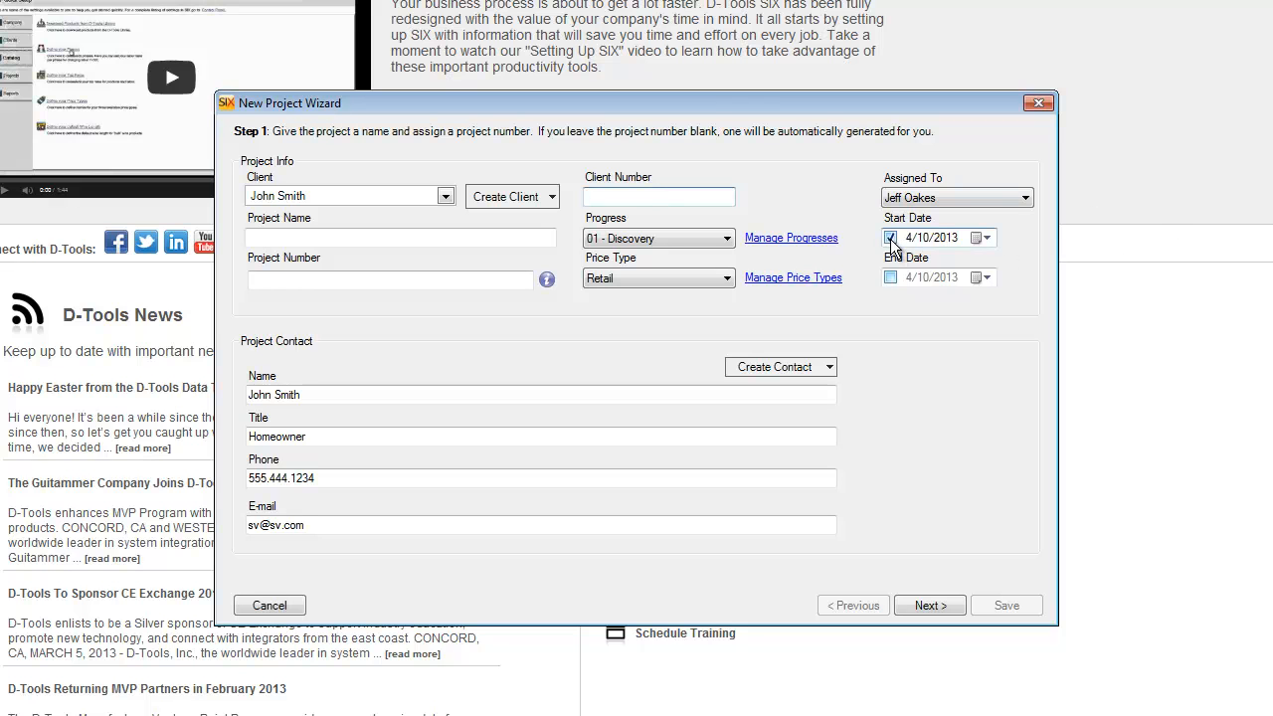
{"action": "left_click", "coordinate": [987, 239]}
{"action": "left_click", "coordinate": [1027, 321]}
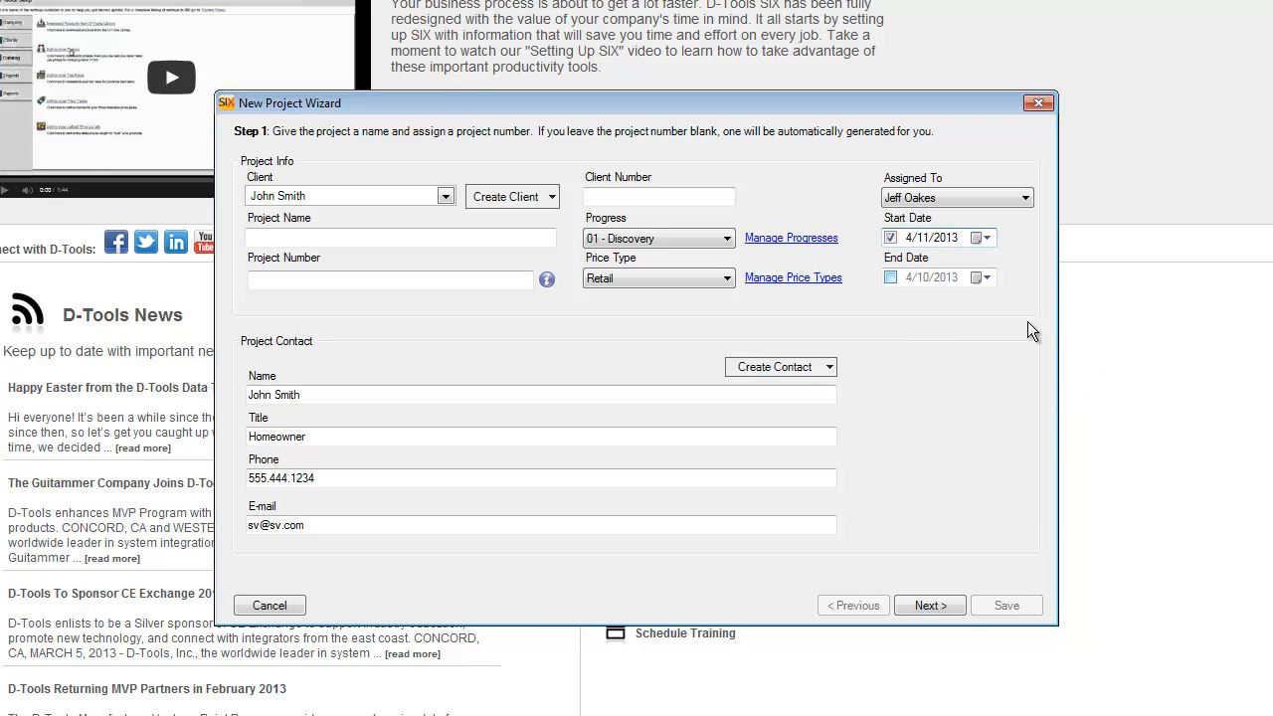
Step: Name the new project vsv and advance past the site address to the resource assignment
{"action": "left_click", "coordinate": [941, 603]}
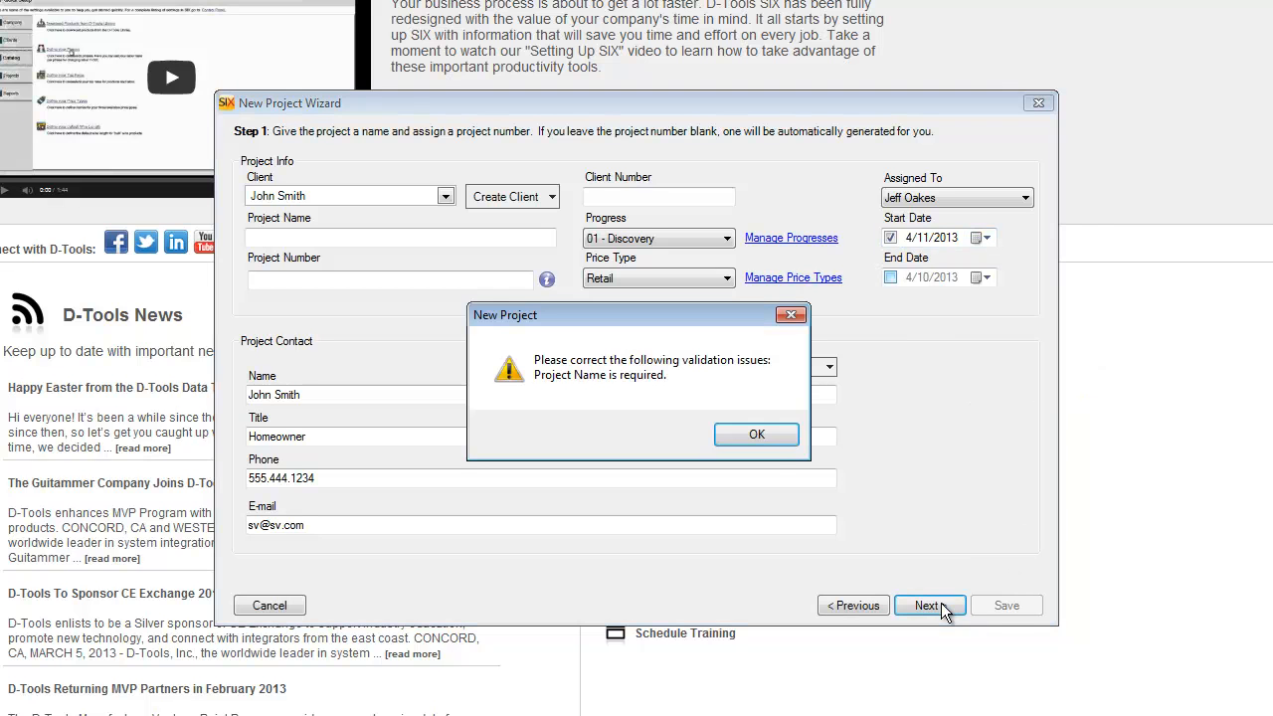
{"action": "left_click", "coordinate": [754, 436]}
{"action": "left_click", "coordinate": [511, 239]}
{"action": "type", "text": "vsv"}
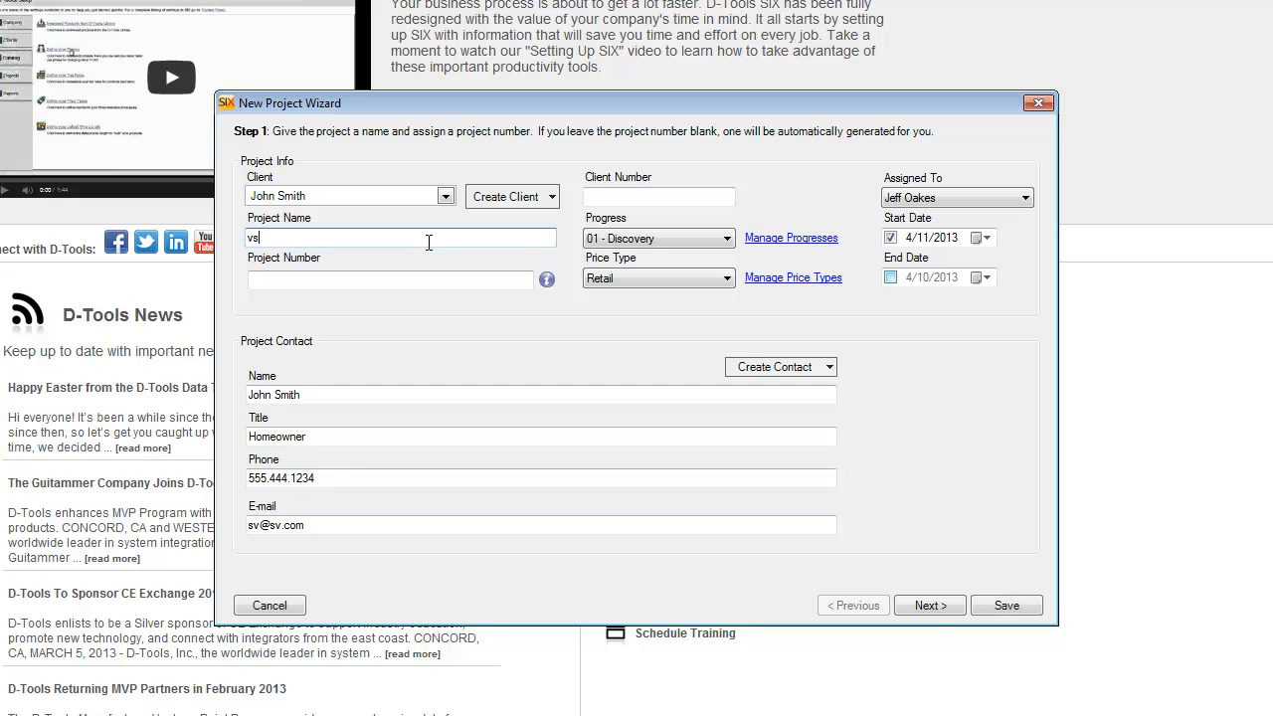
{"action": "left_click", "coordinate": [929, 605]}
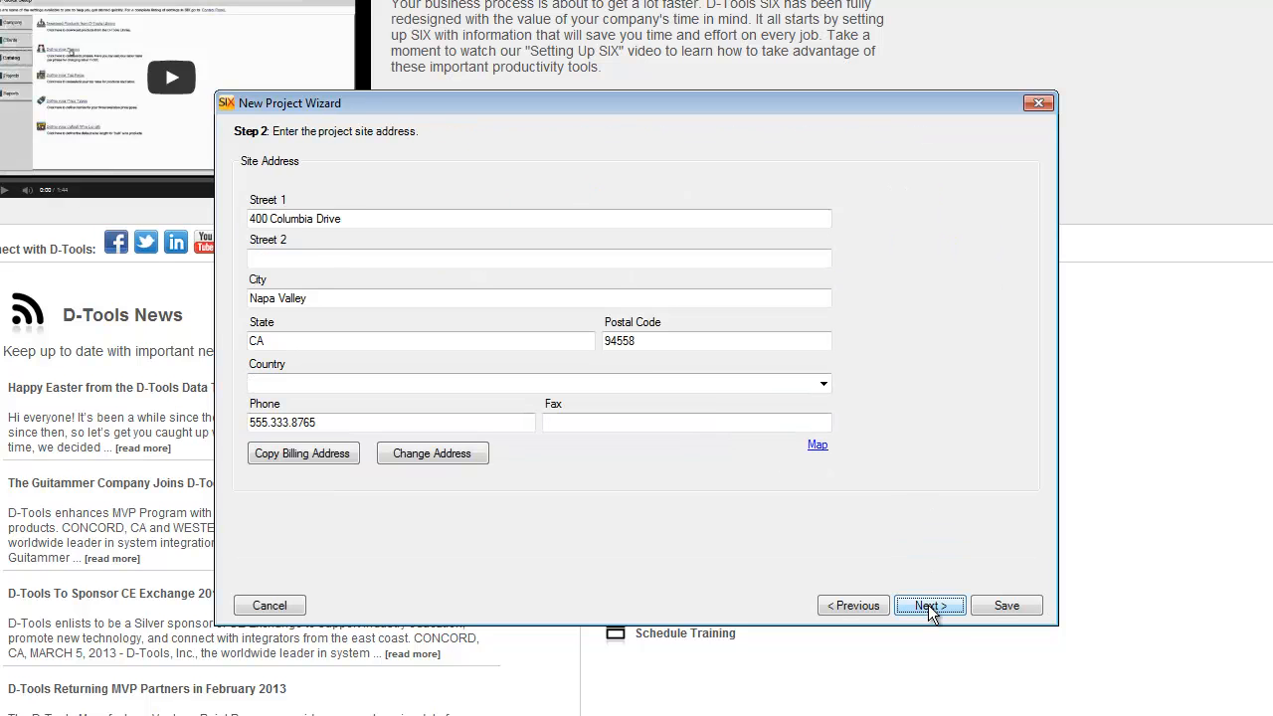
{"action": "left_click", "coordinate": [928, 605]}
{"action": "left_click", "coordinate": [928, 604]}
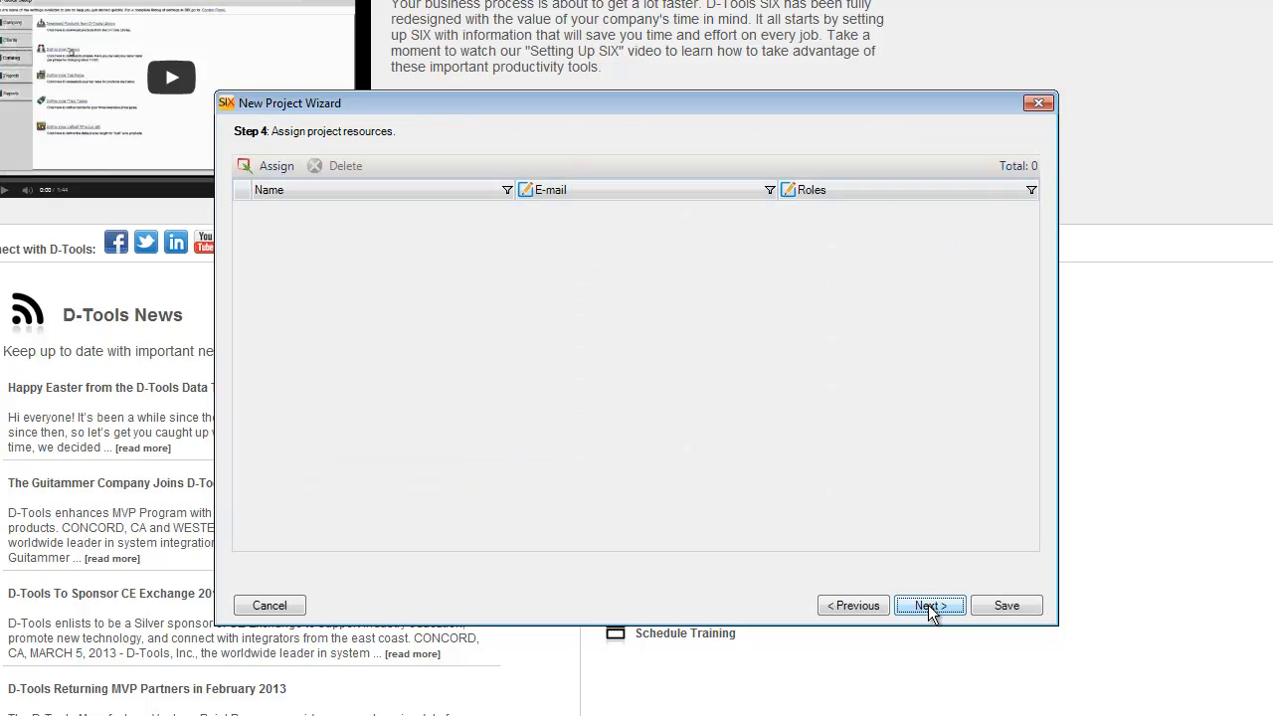
Step: Assign the first listed sales rep, the Install Team 1 member and the first designer to the project, viewing the availability filter options
{"action": "left_click", "coordinate": [266, 165]}
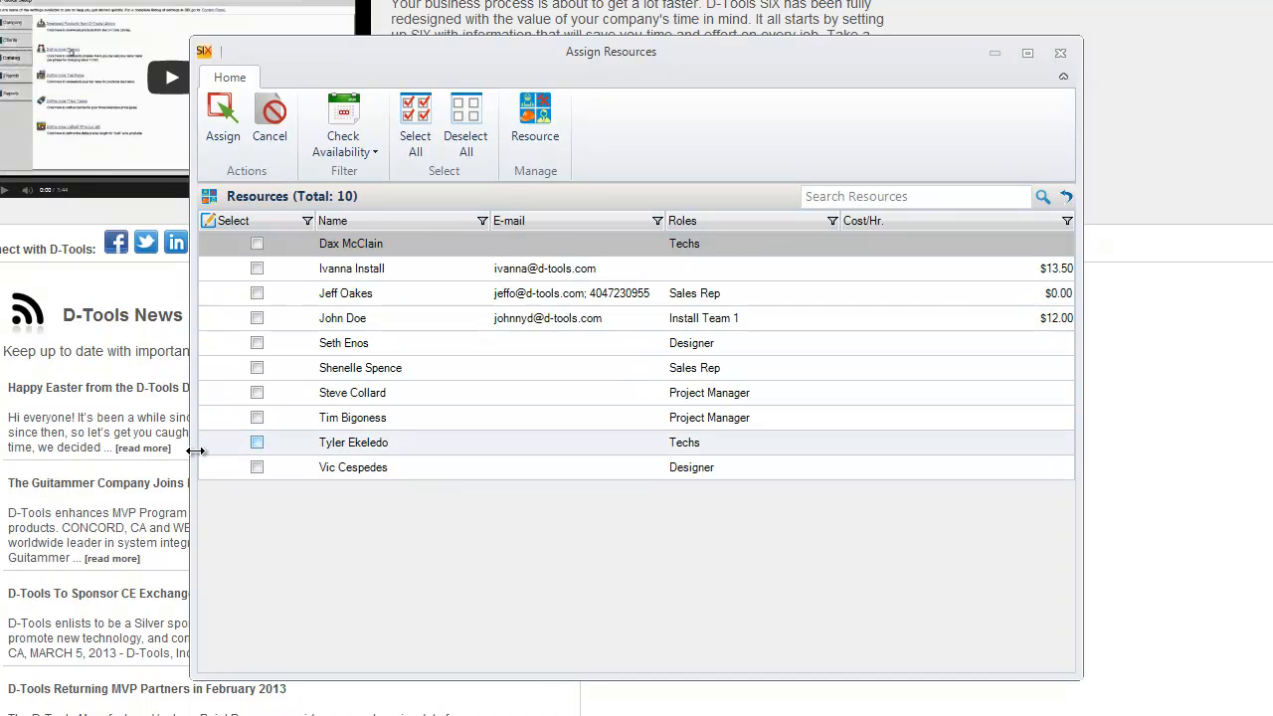
{"action": "left_click", "coordinate": [257, 294]}
{"action": "left_click", "coordinate": [257, 318]}
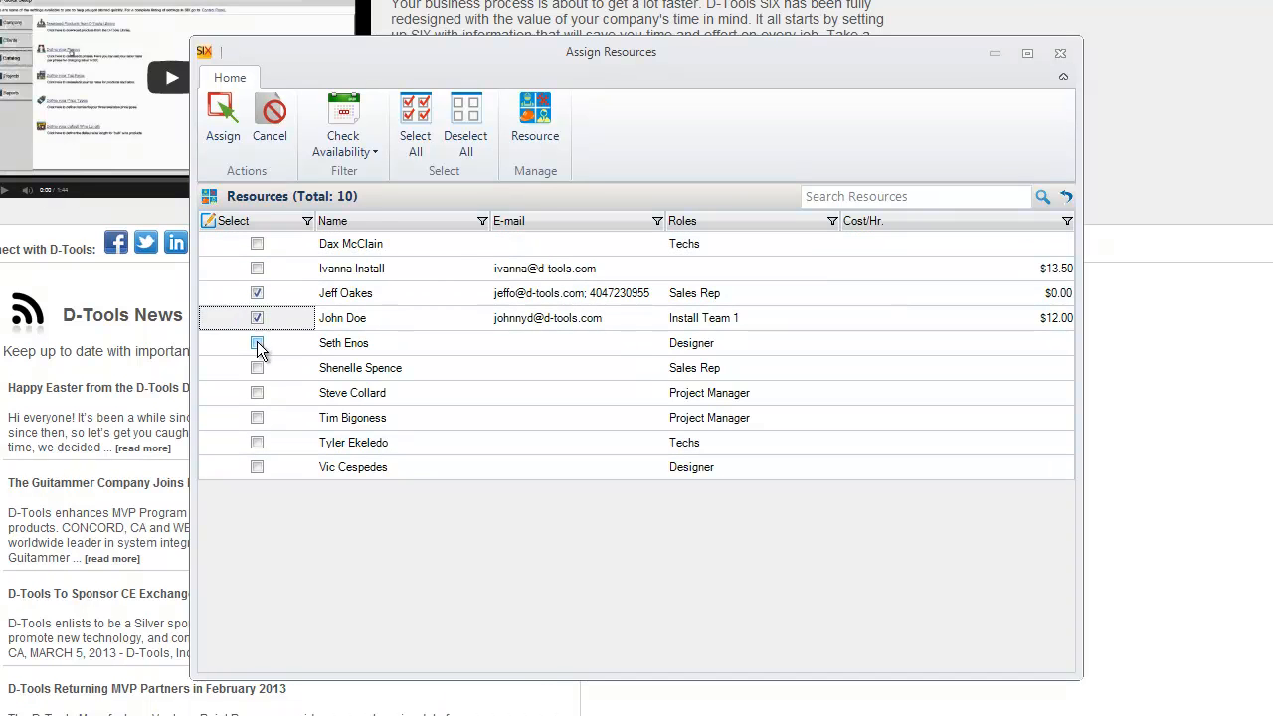
{"action": "left_click", "coordinate": [257, 342]}
{"action": "left_click", "coordinate": [362, 149]}
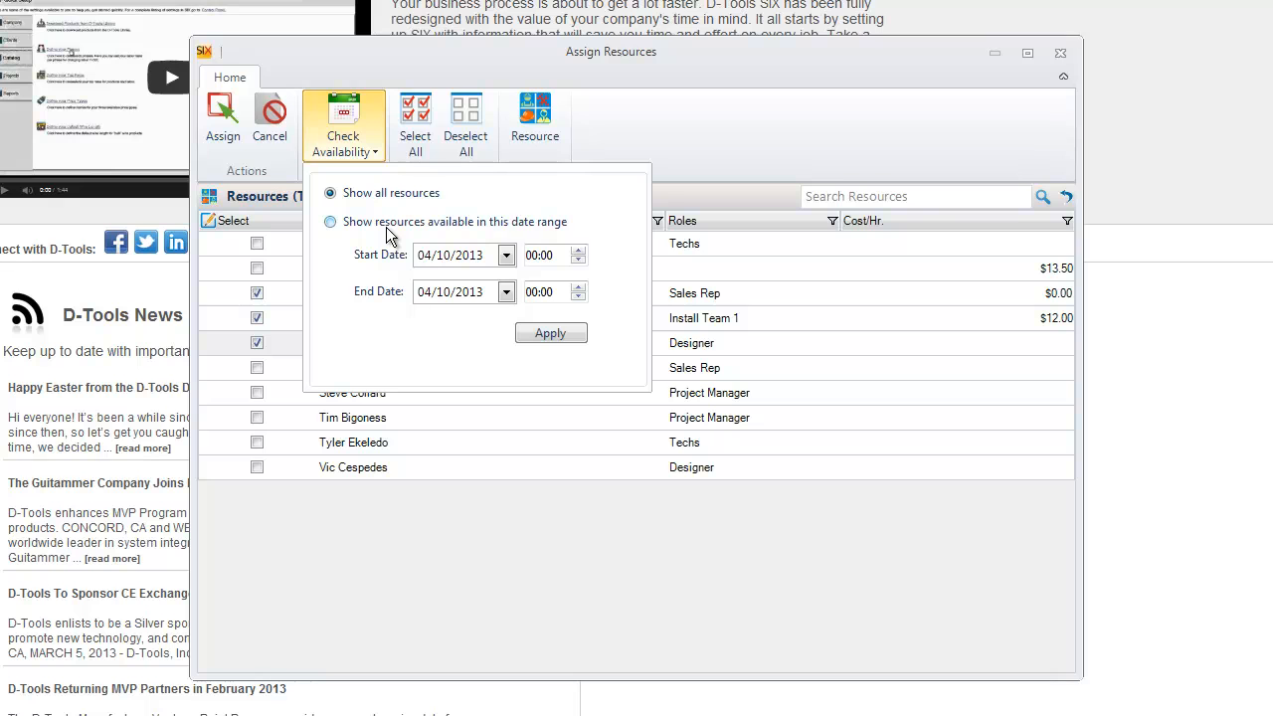
{"action": "left_click", "coordinate": [222, 124]}
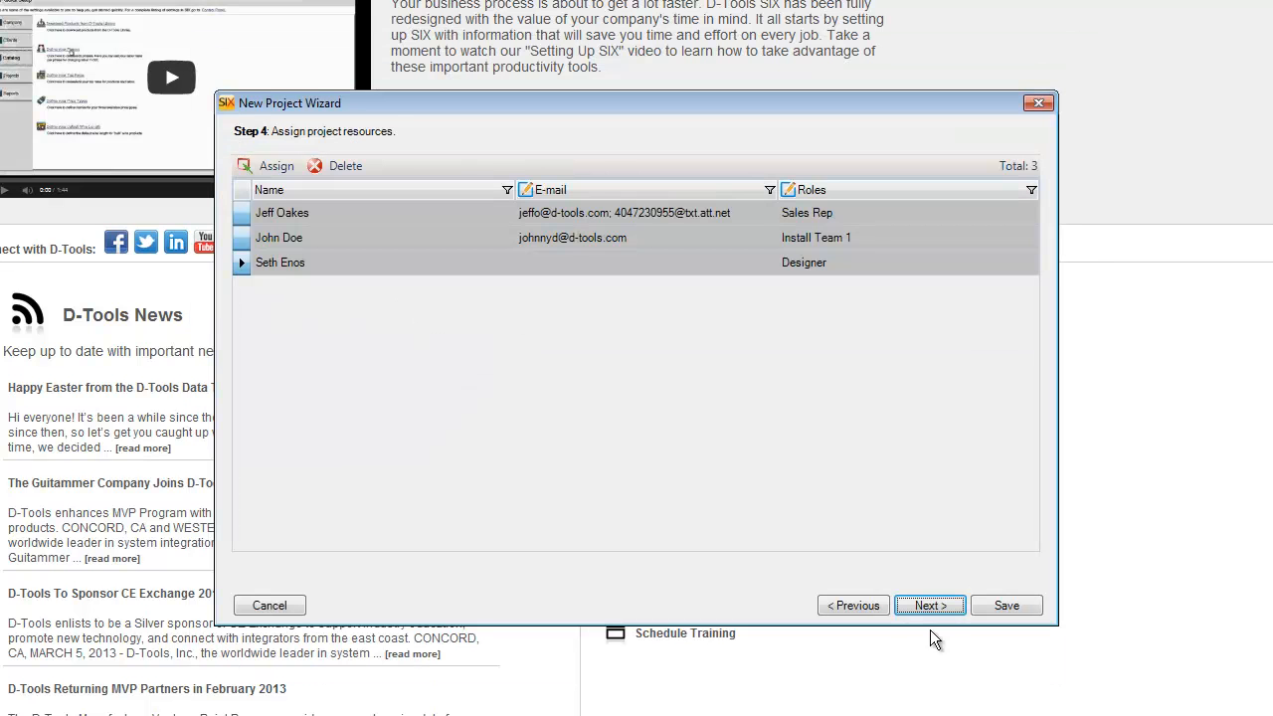
Step: Continue past the project contacts and view the snippets available for the scope of work without inserting one
{"action": "left_click", "coordinate": [939, 605]}
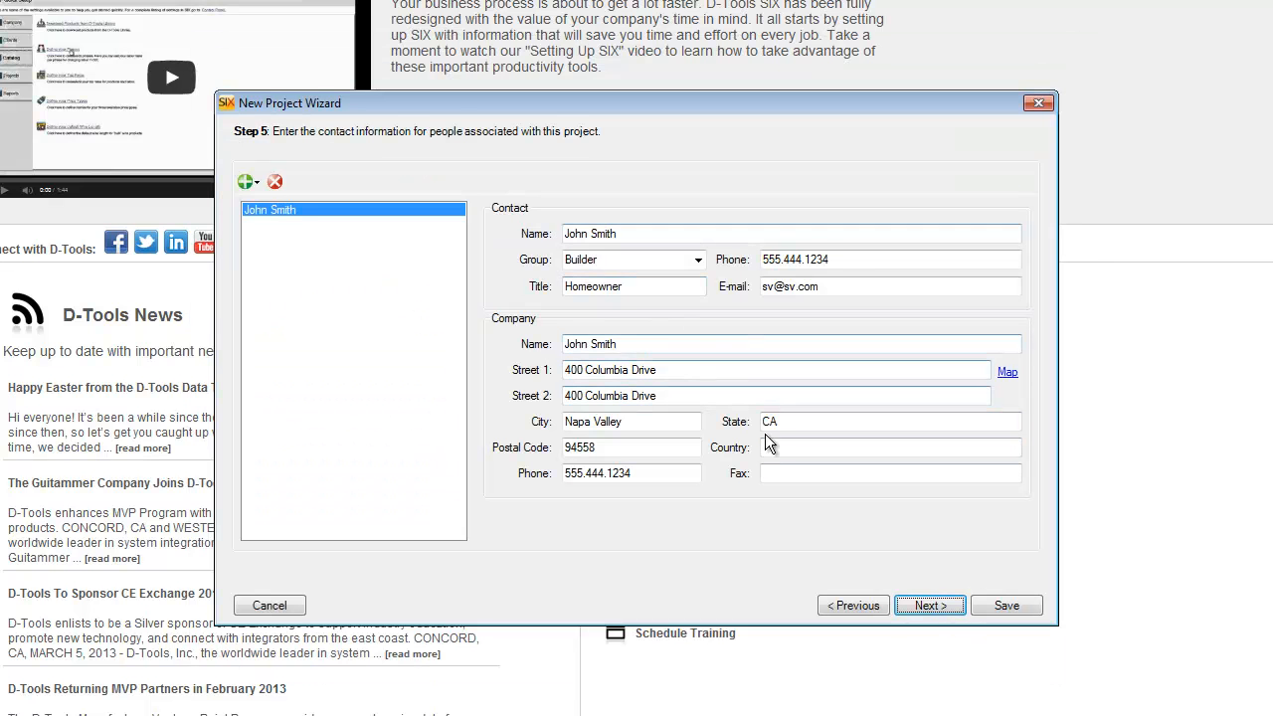
{"action": "left_click", "coordinate": [929, 606]}
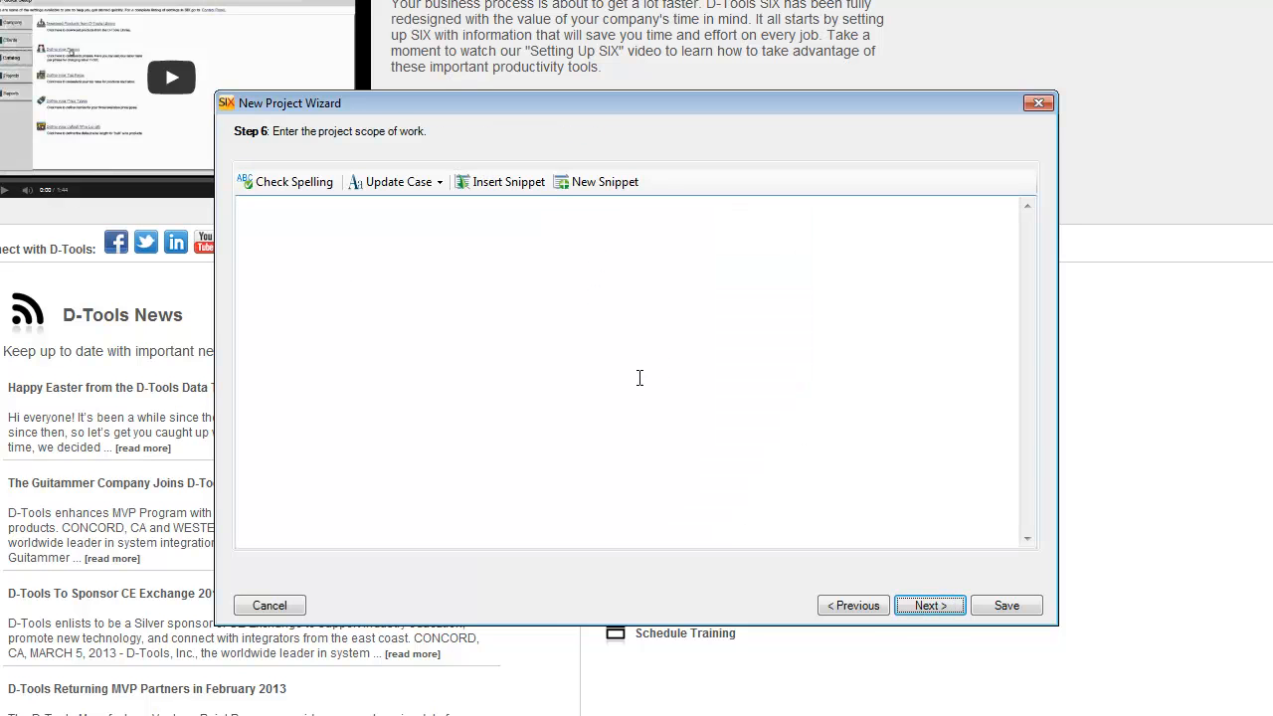
{"action": "left_click", "coordinate": [516, 184]}
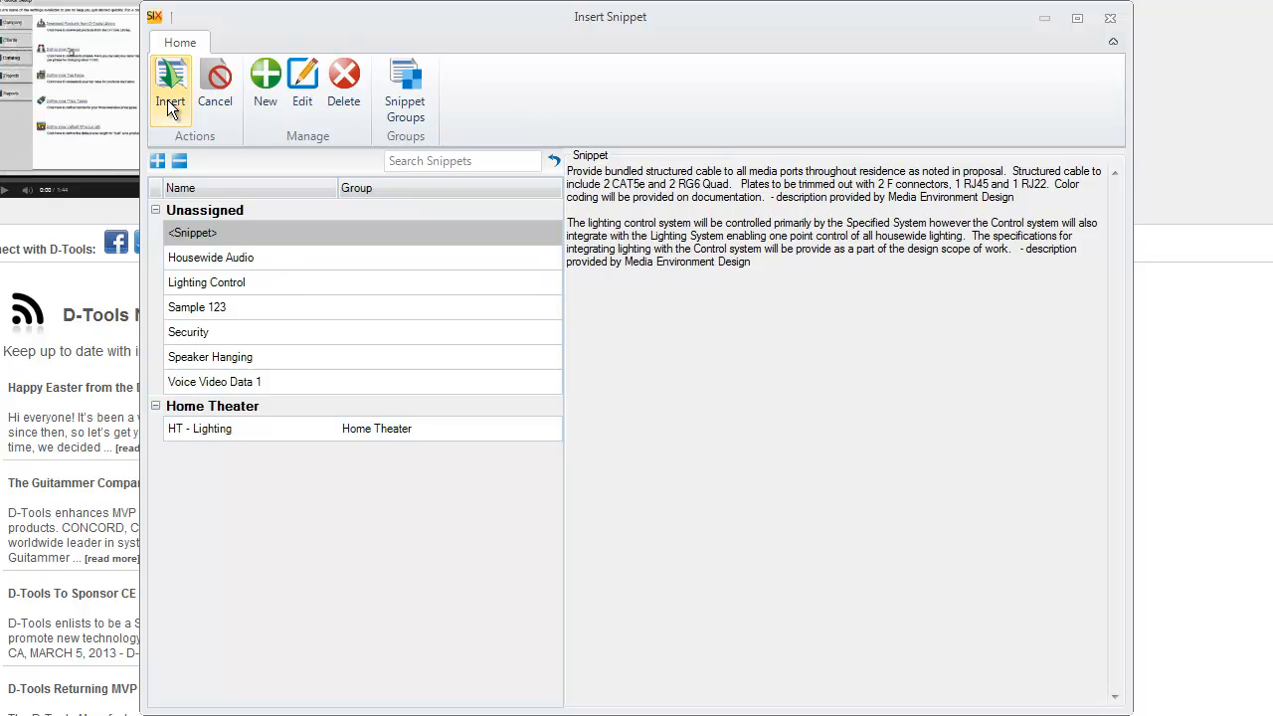
{"action": "left_click", "coordinate": [1109, 18]}
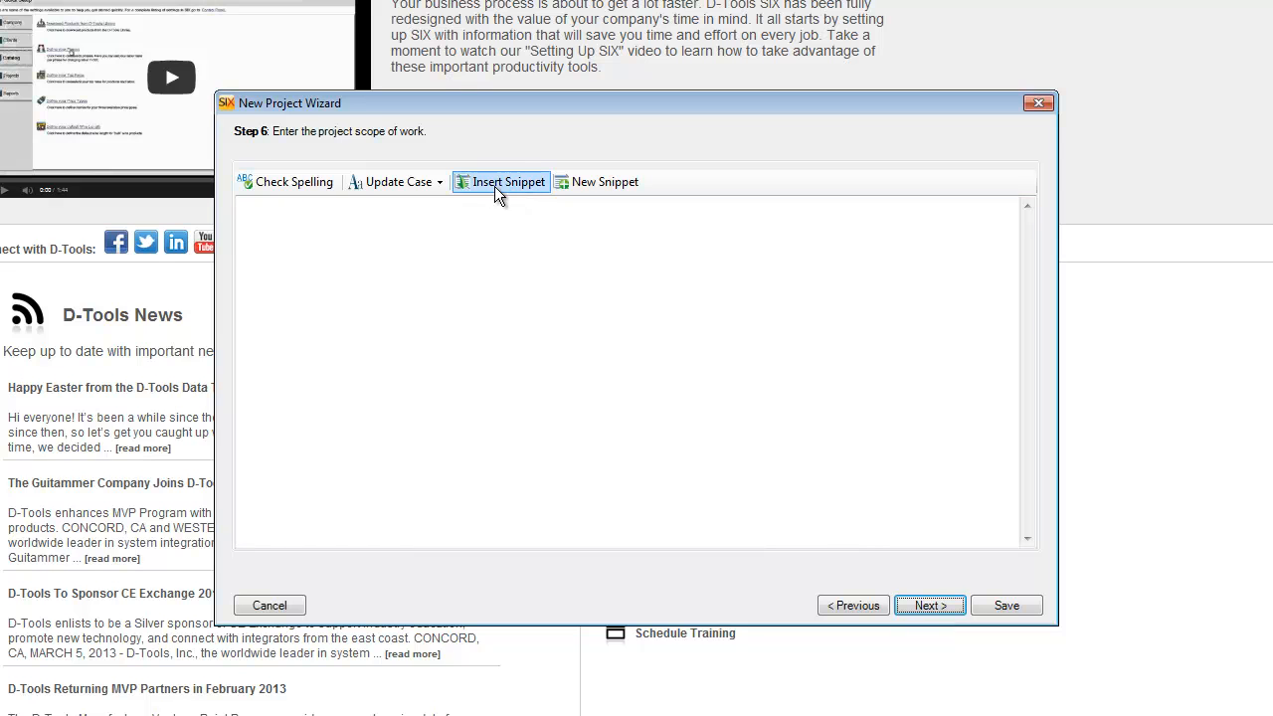
Step: Add a location named svxsv to the project and view the snippets available for its description
{"action": "left_click", "coordinate": [924, 606]}
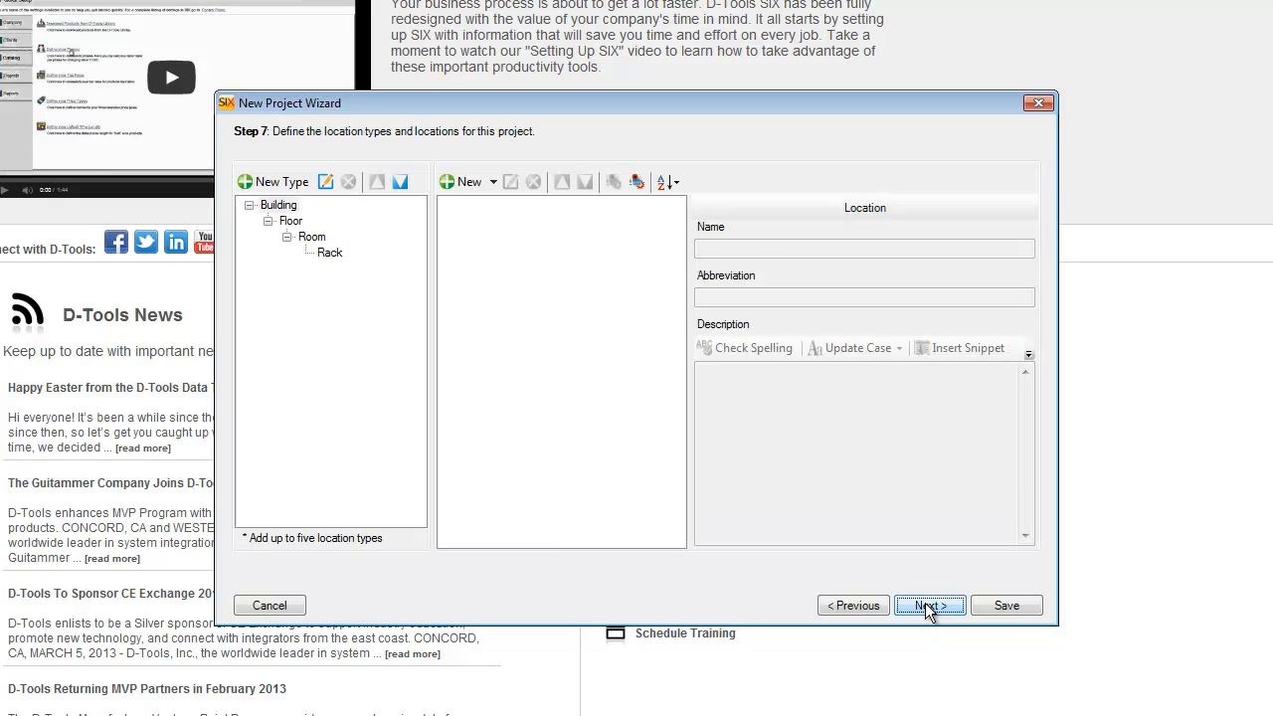
{"action": "left_click", "coordinate": [281, 205]}
{"action": "left_click", "coordinate": [281, 205]}
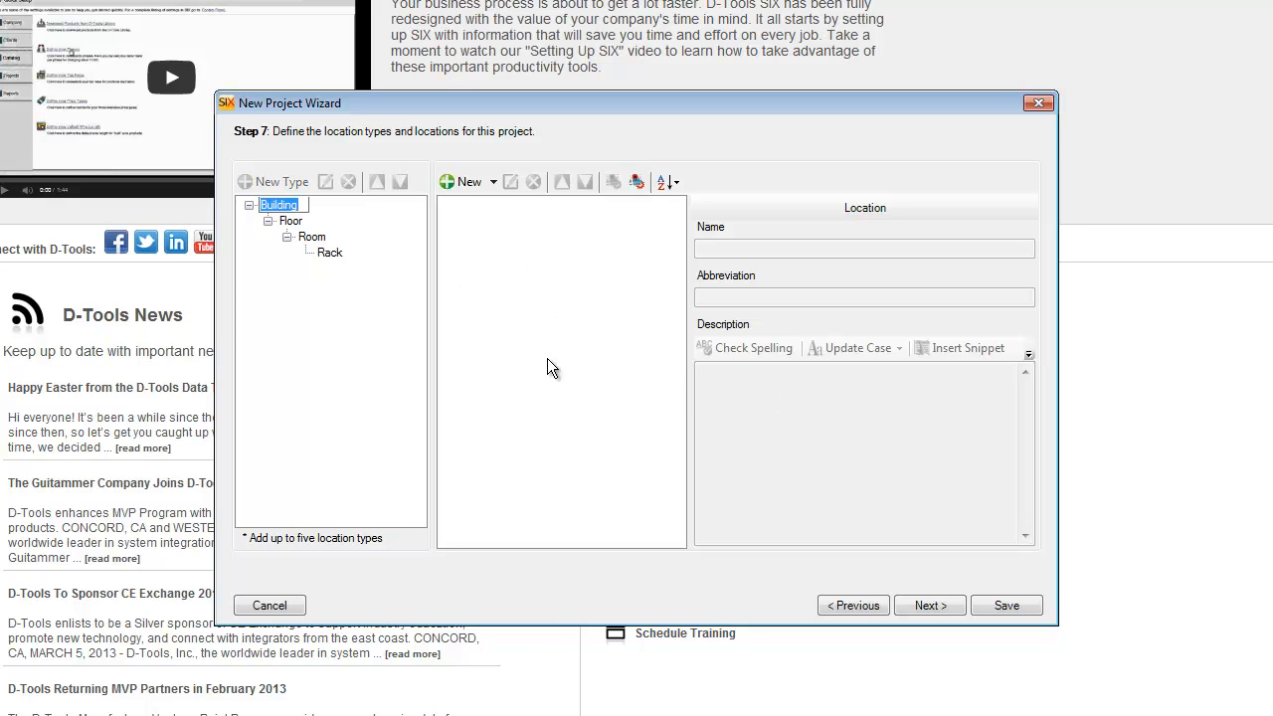
{"action": "left_click", "coordinate": [470, 181]}
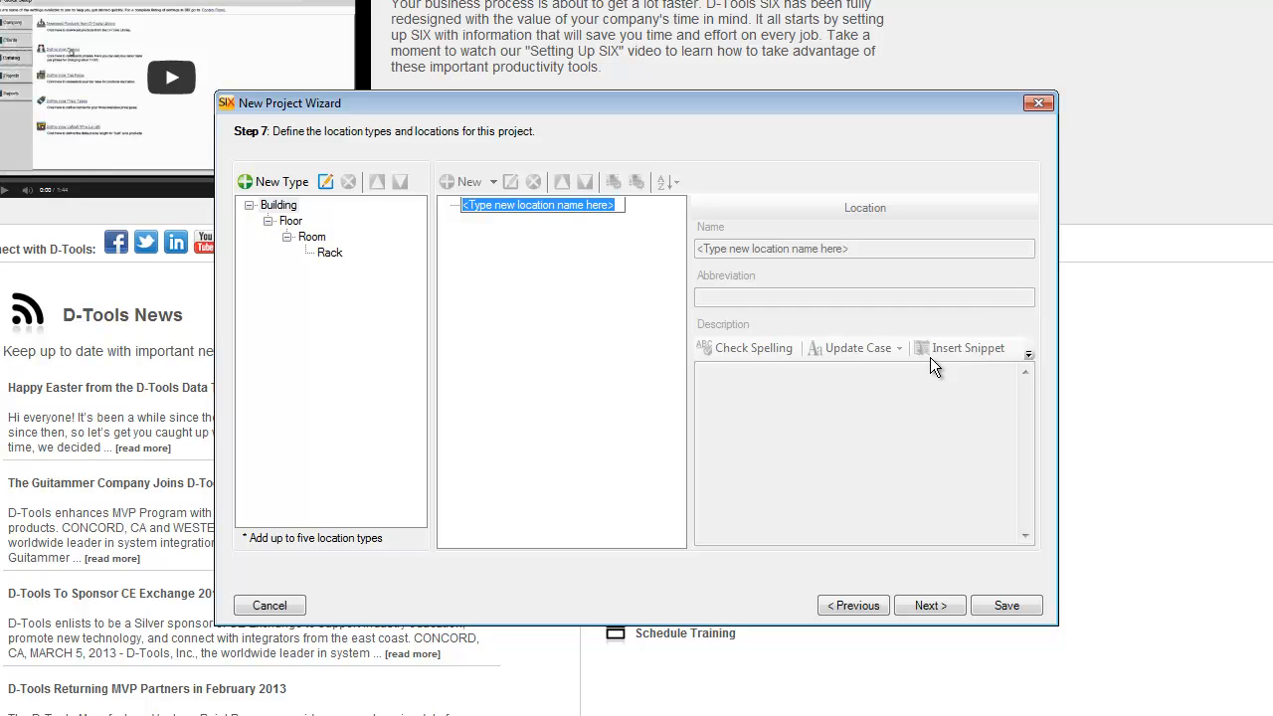
{"action": "type", "text": "svxsv"}
{"action": "key", "text": "Return"}
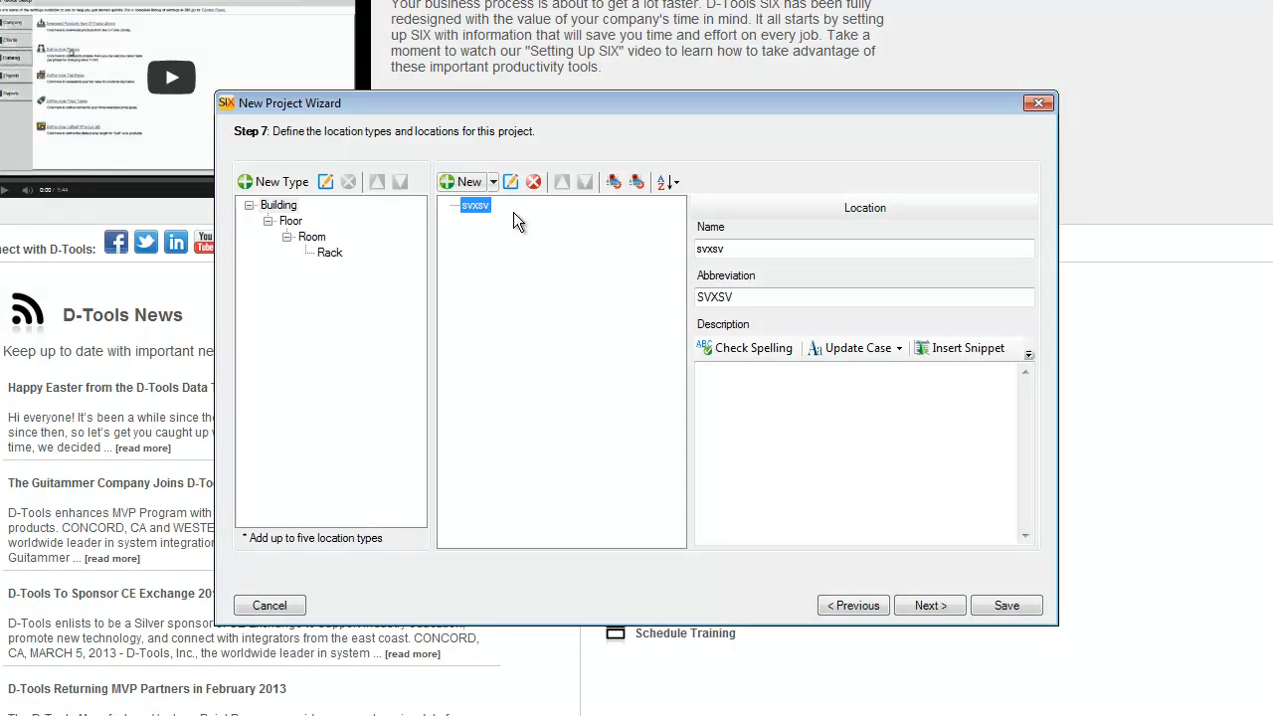
{"action": "left_click", "coordinate": [963, 348]}
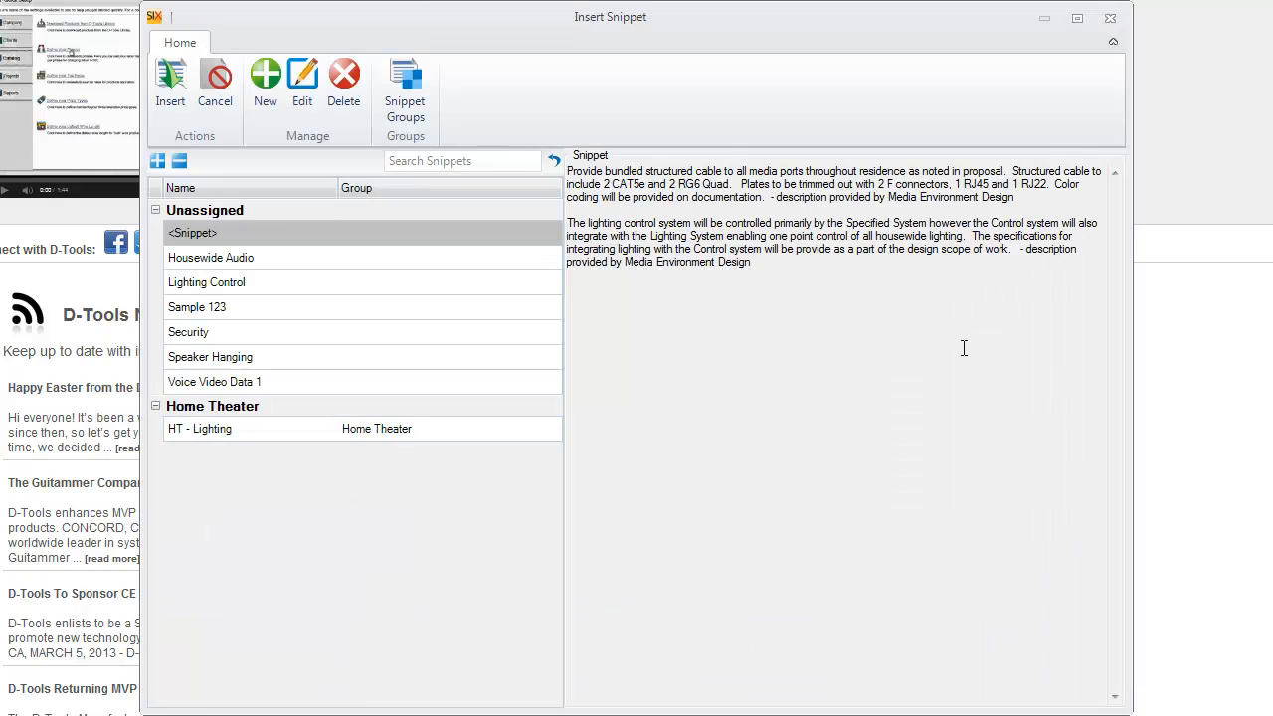
{"action": "left_click", "coordinate": [1109, 24]}
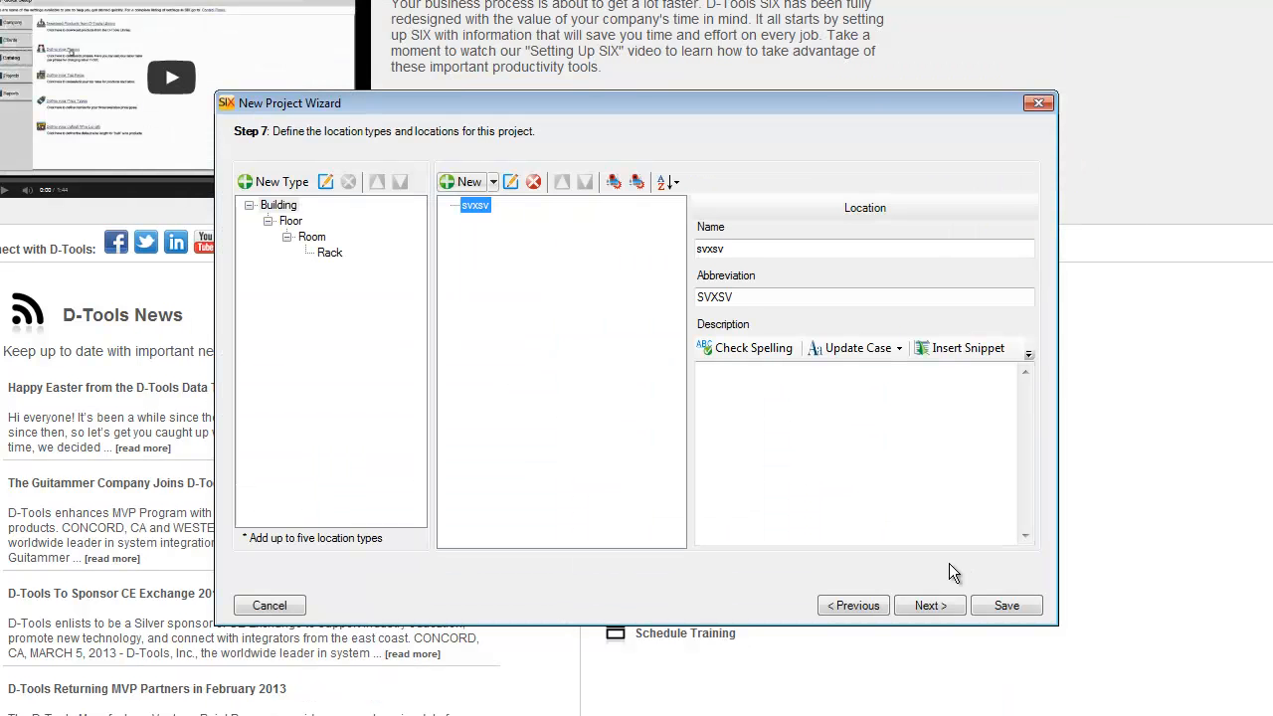
Step: View the predefined systems available for the project and the form for creating a new snippet, without adding either
{"action": "left_click", "coordinate": [930, 605]}
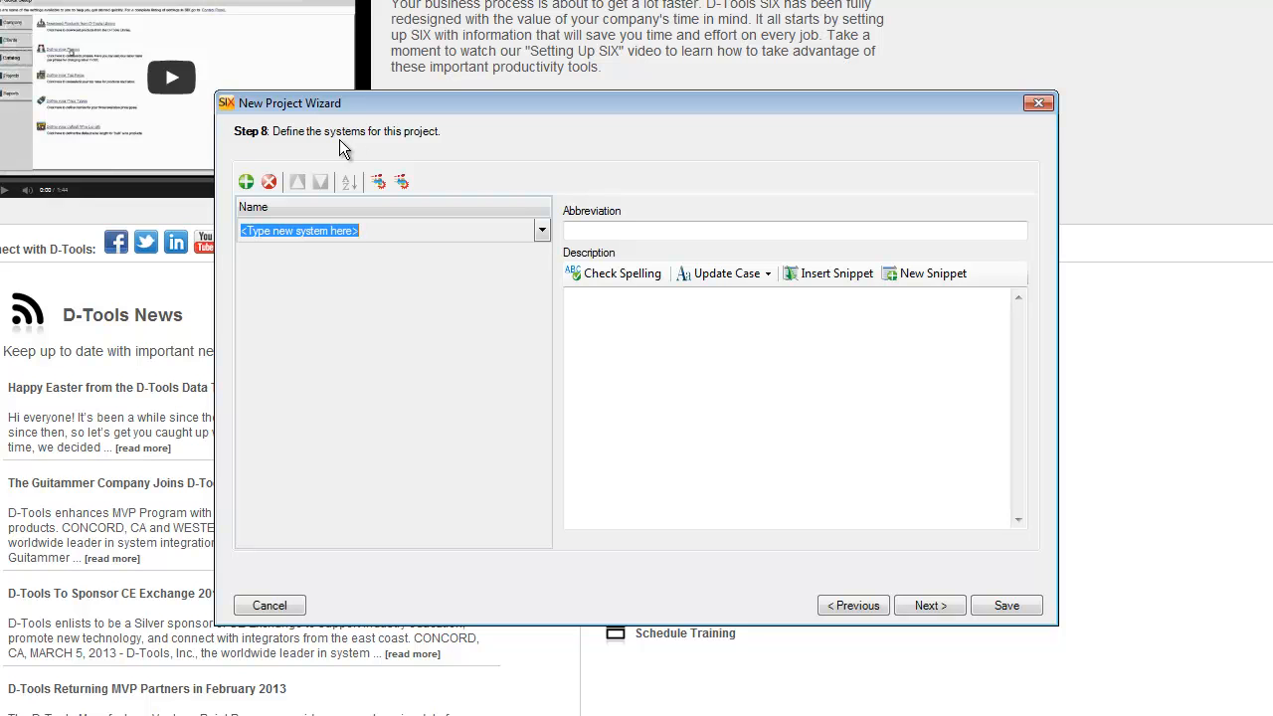
{"action": "left_click", "coordinate": [541, 230]}
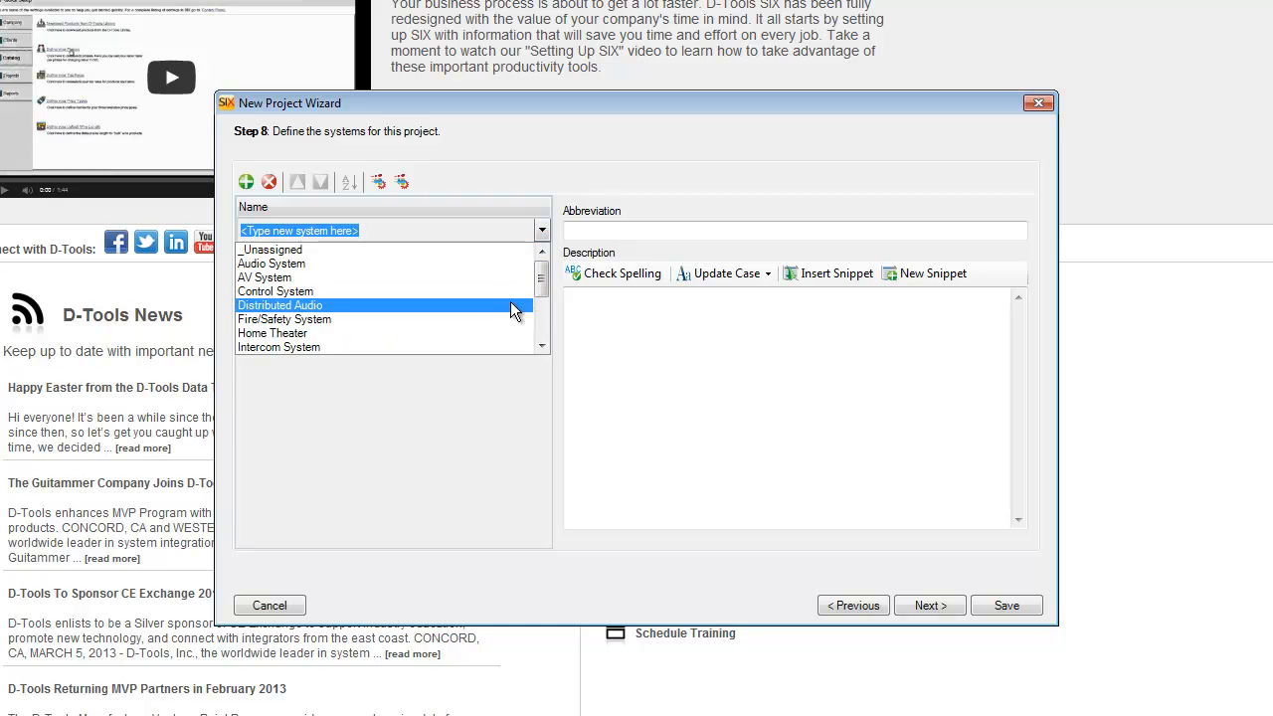
{"action": "left_click", "coordinate": [622, 314]}
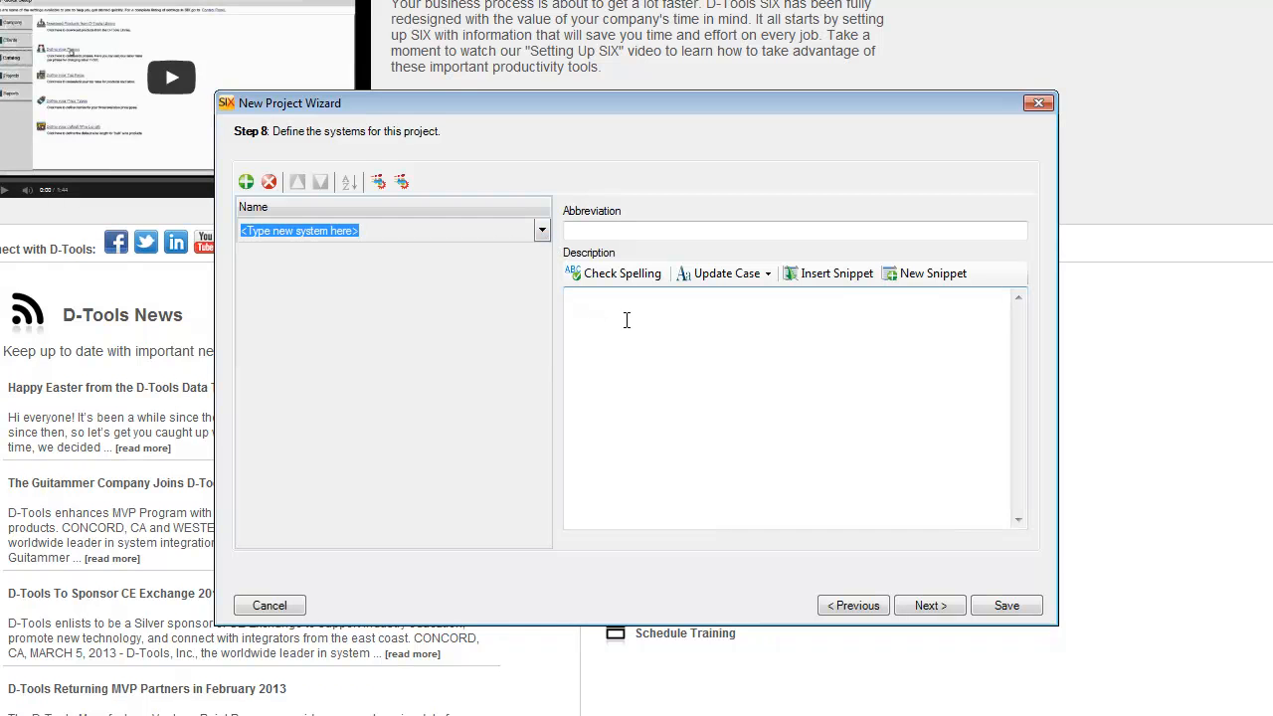
{"action": "left_click", "coordinate": [933, 274]}
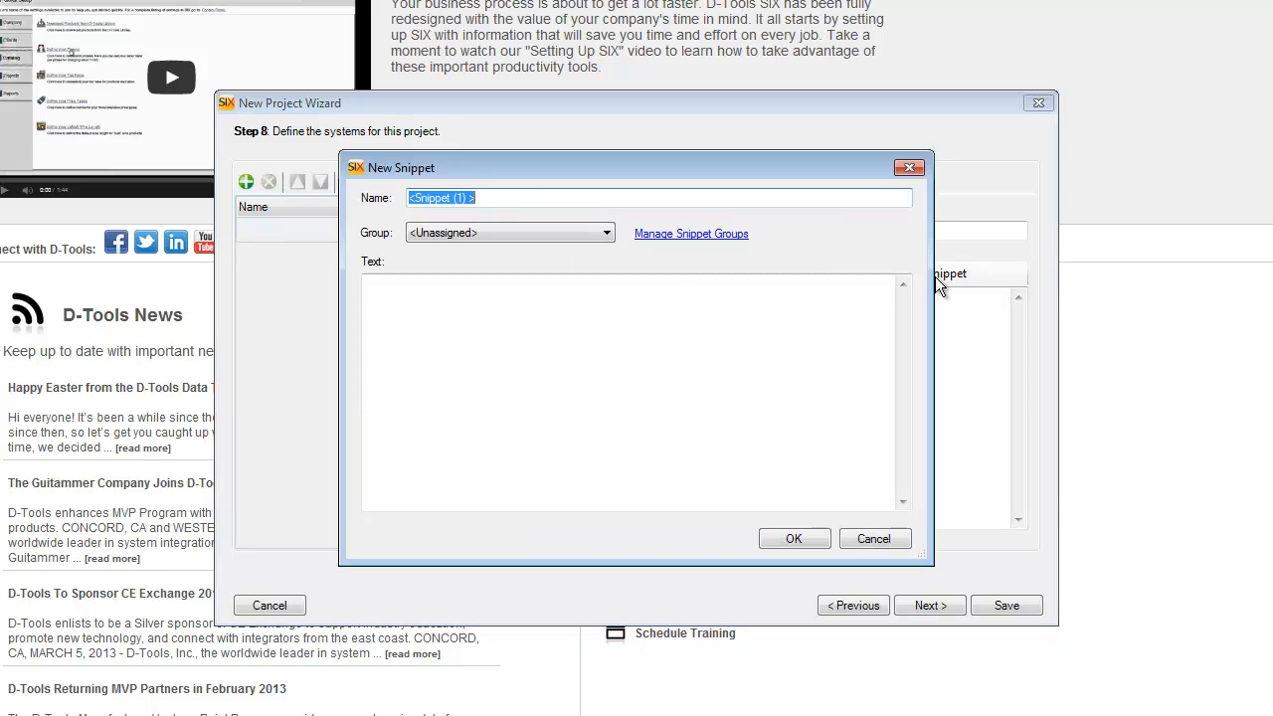
{"action": "left_click", "coordinate": [875, 539]}
Step: Review the contract percentages and project custom fields, and cancel the project creation without saving
{"action": "left_click", "coordinate": [927, 606]}
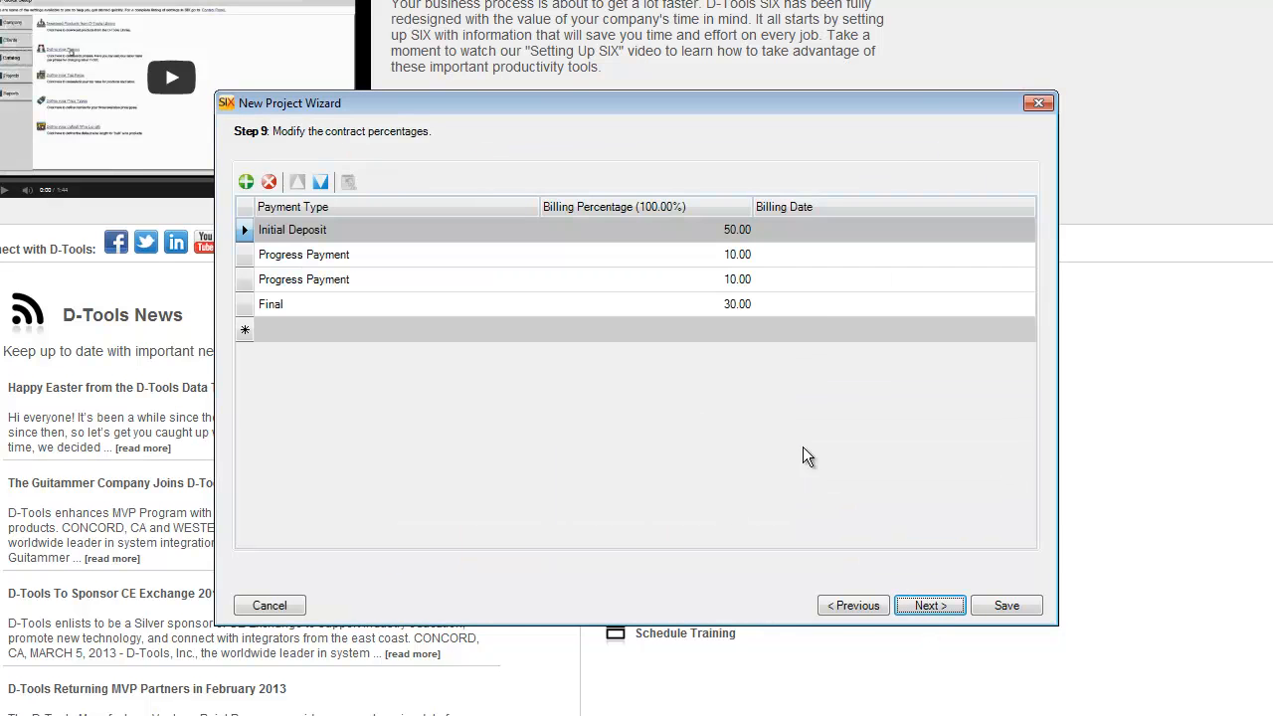
{"action": "left_click", "coordinate": [930, 606]}
{"action": "left_click_drag", "start_coordinate": [961, 304], "coordinate": [963, 299]}
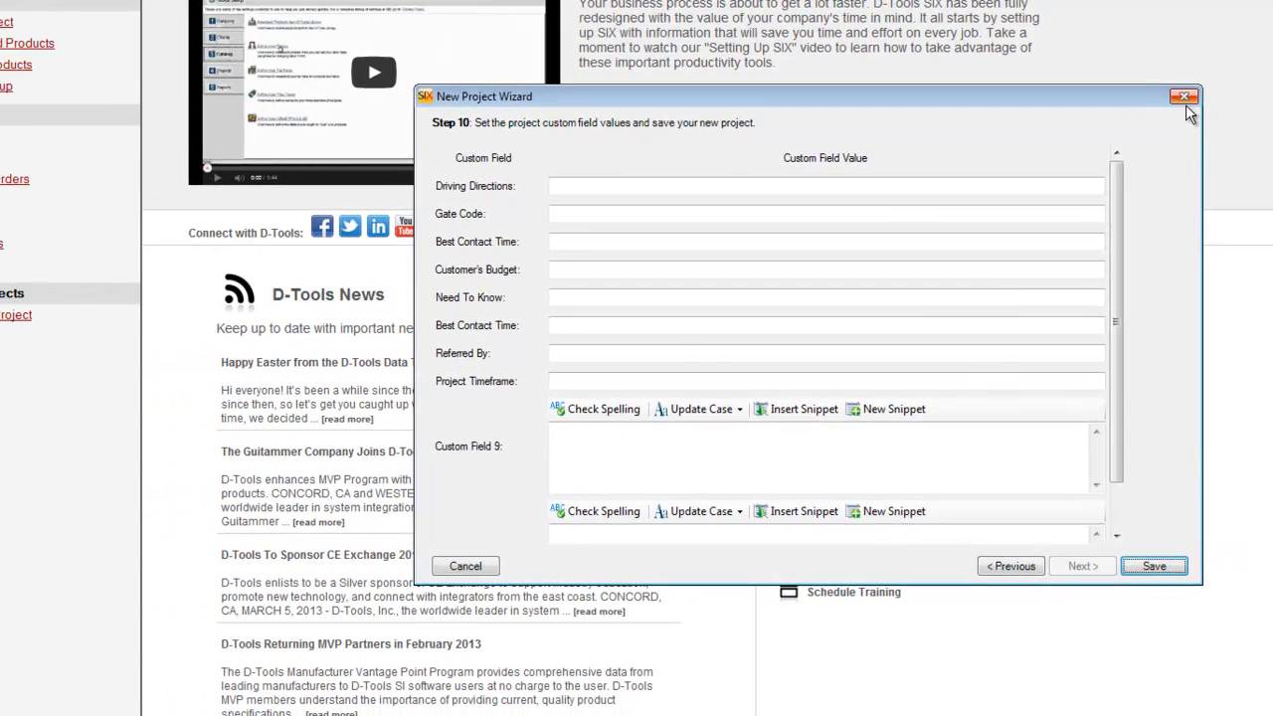
{"action": "left_click", "coordinate": [1185, 104]}
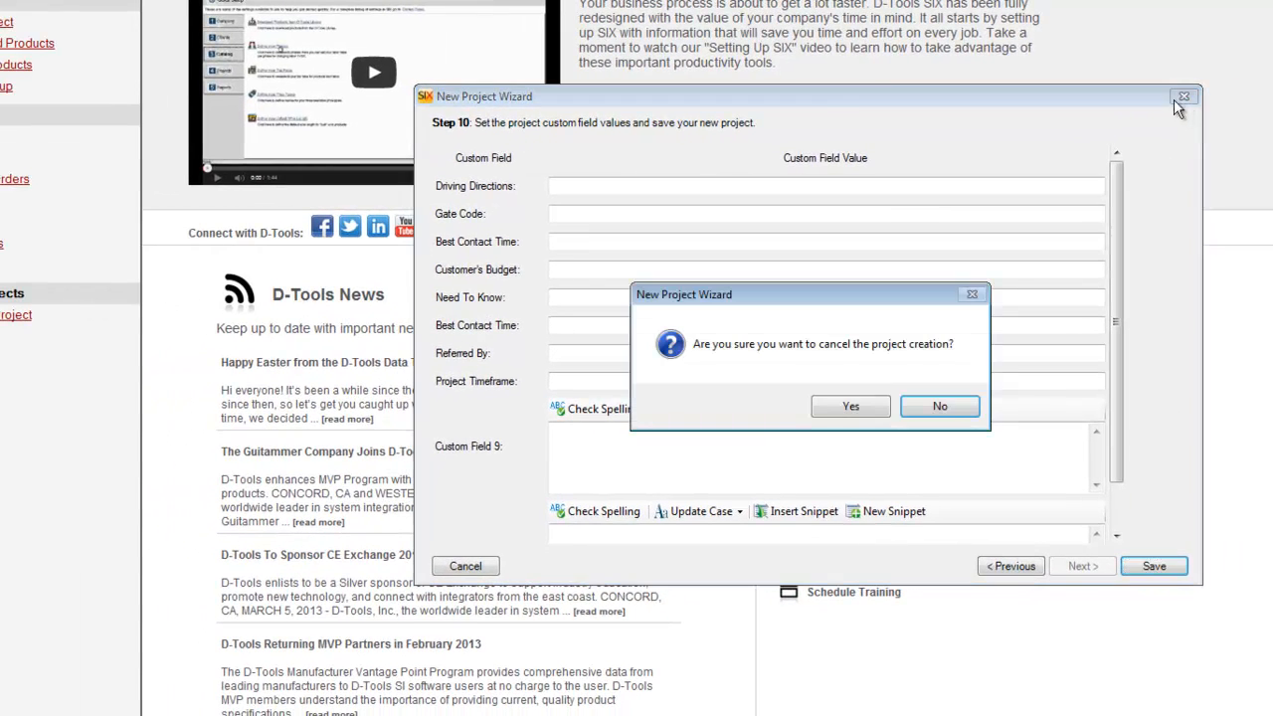
{"action": "left_click", "coordinate": [846, 402]}
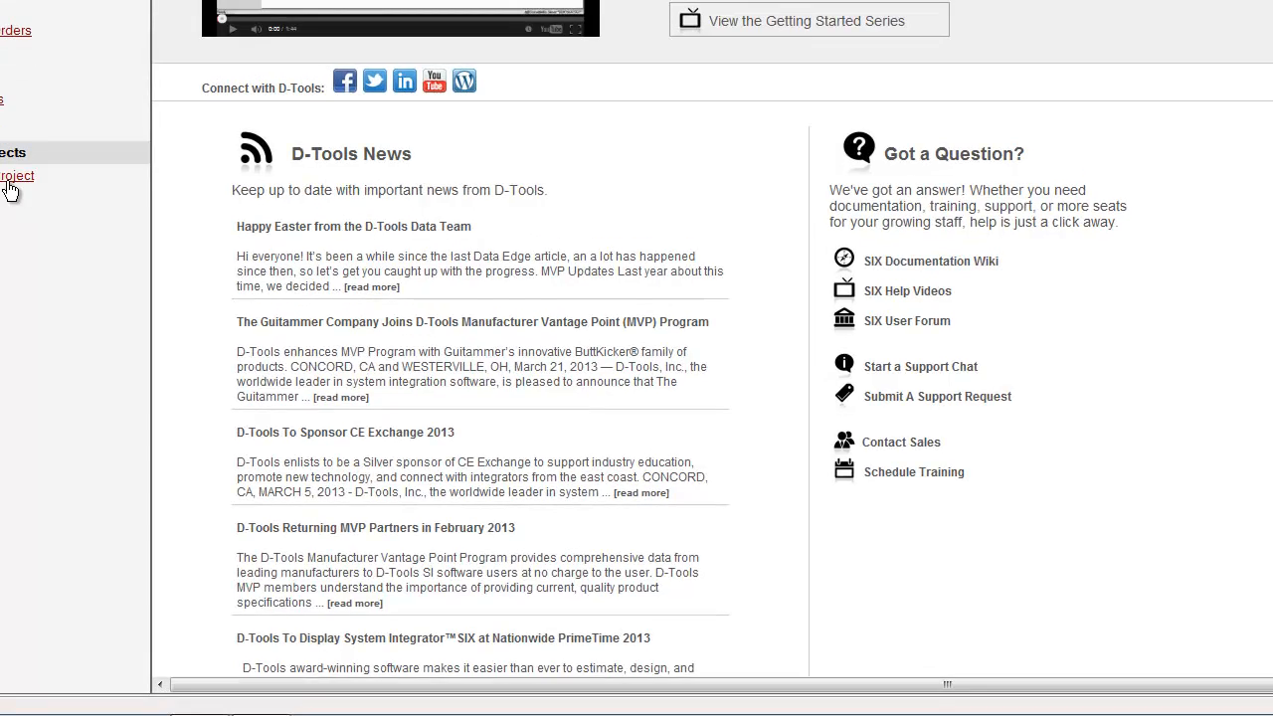
Step: Open Sample Project in the Project Editor and review its reports, QuickBooks, layout and tool commands
{"action": "left_click", "coordinate": [9, 316]}
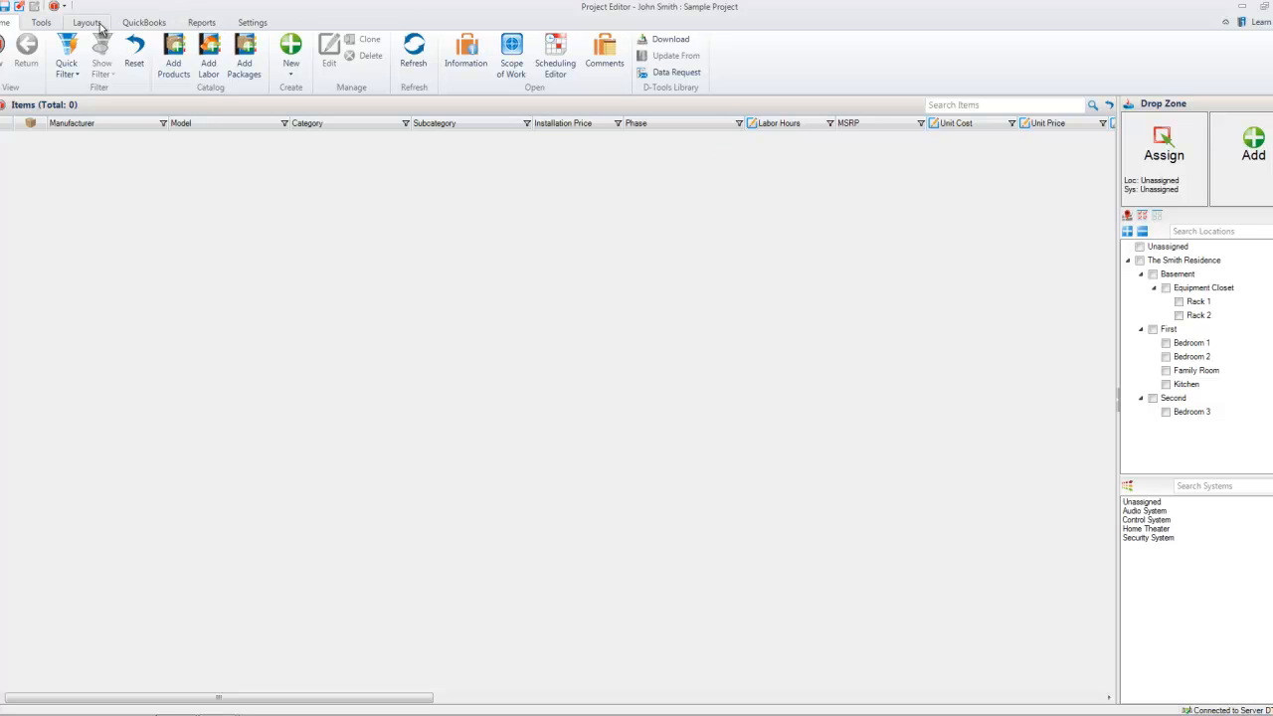
{"action": "left_click", "coordinate": [188, 25]}
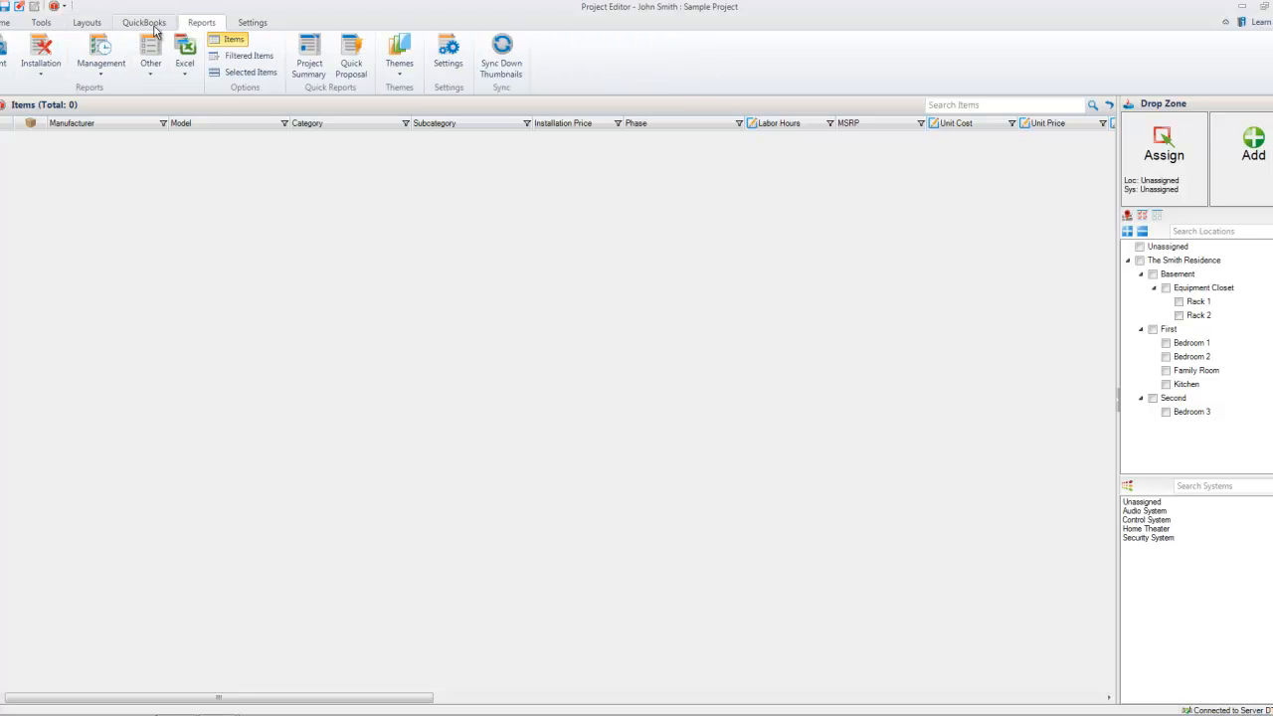
{"action": "left_click", "coordinate": [152, 24]}
{"action": "left_click", "coordinate": [99, 25]}
{"action": "left_click", "coordinate": [47, 26]}
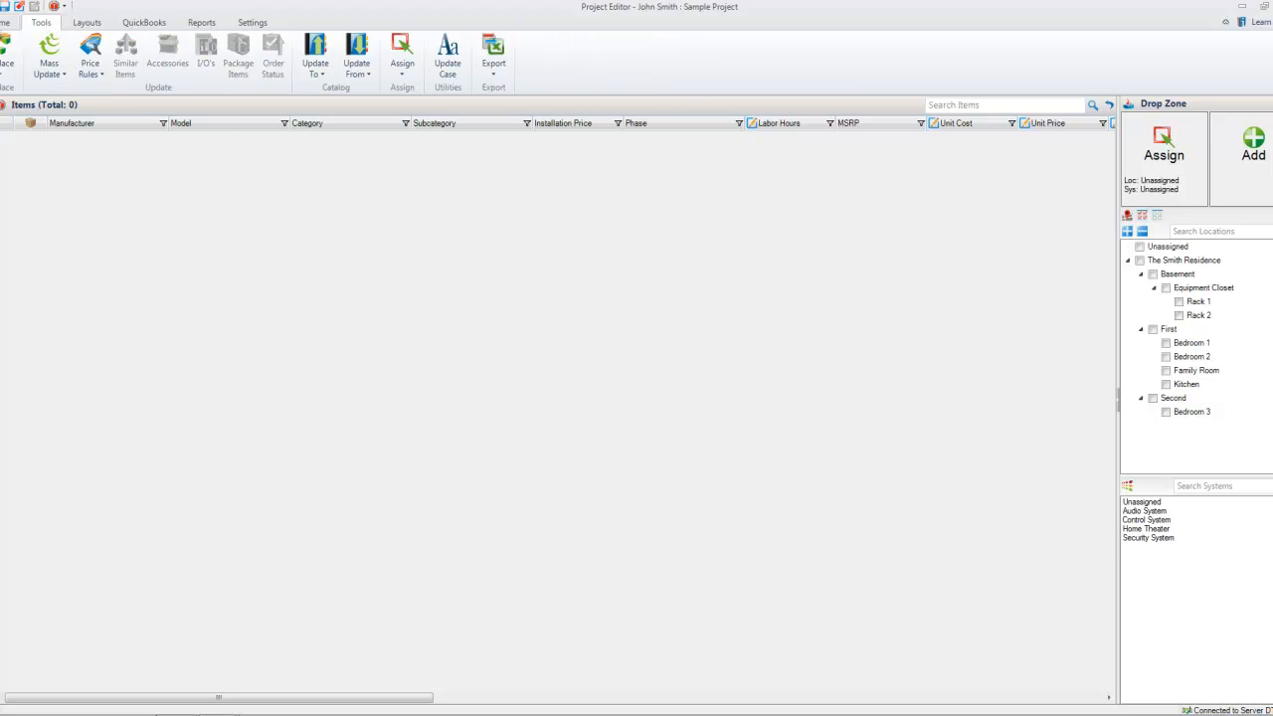
{"action": "left_click", "coordinate": [5, 23]}
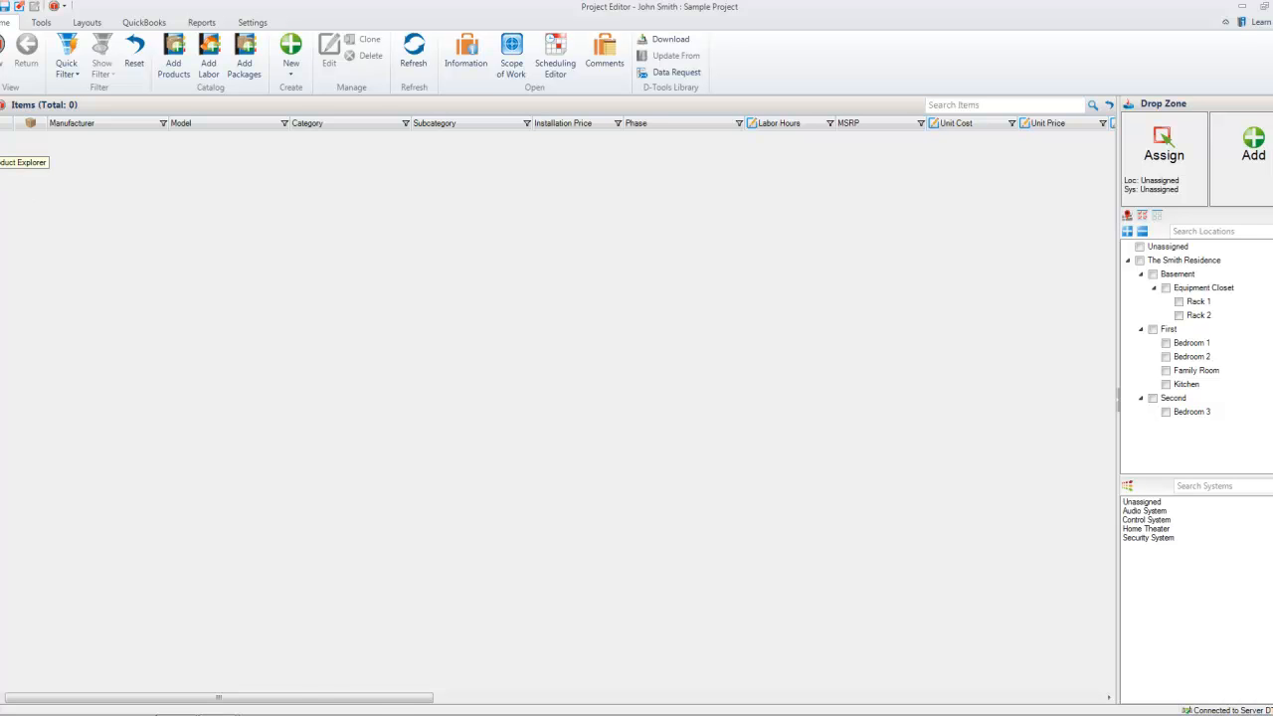
Step: View the product, labor and package explorers, and switch the Package Explorer to the Tree view
{"action": "mouse_move", "coordinate": [0, 147]}
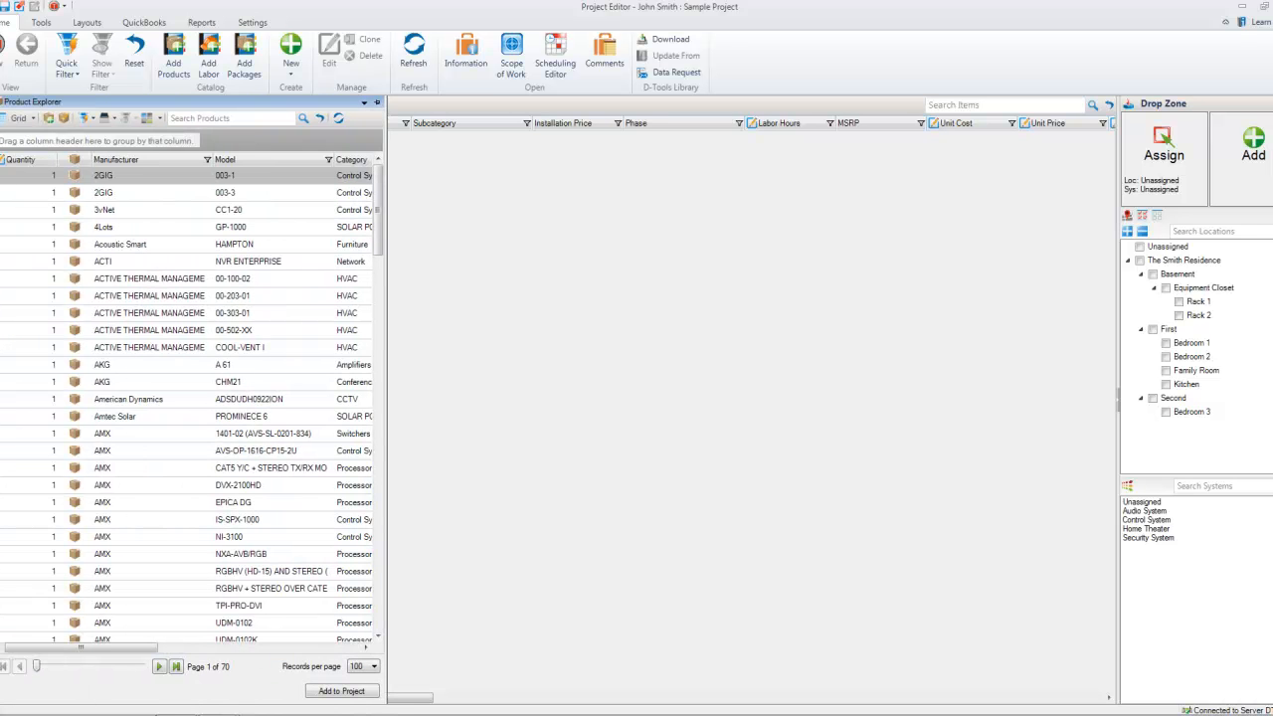
{"action": "mouse_move", "coordinate": [0, 224]}
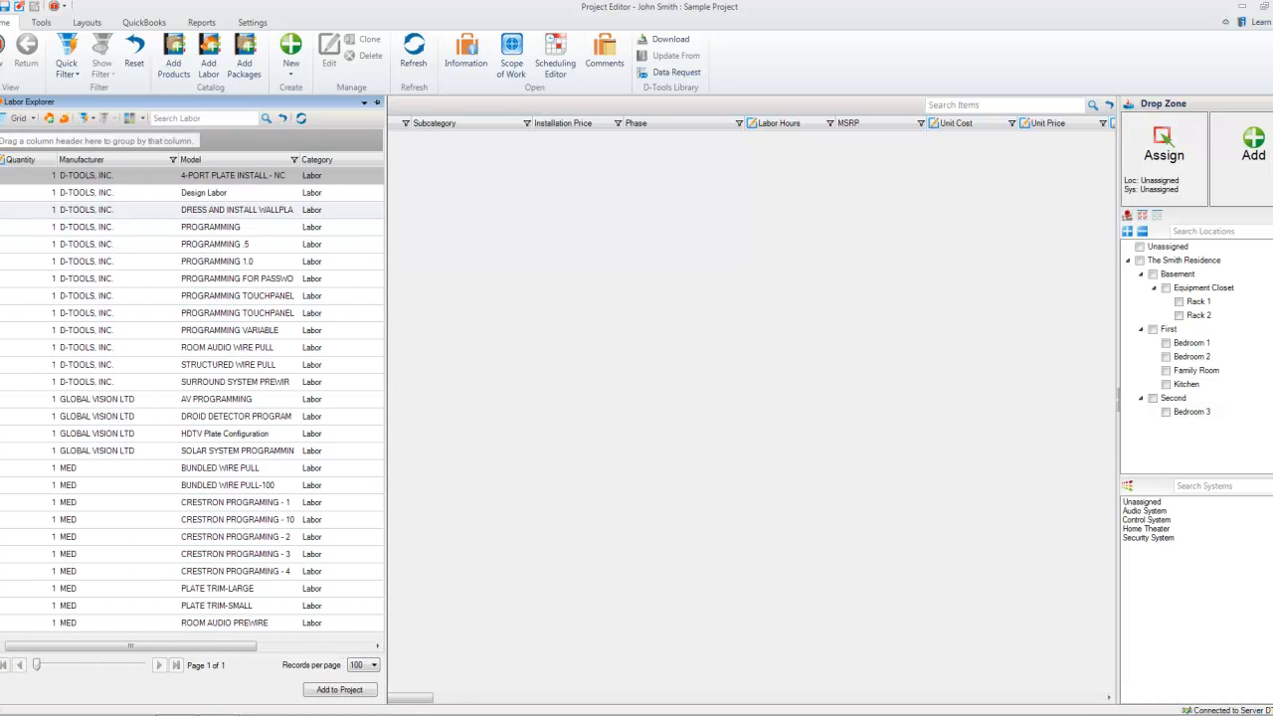
{"action": "mouse_move", "coordinate": [0, 307]}
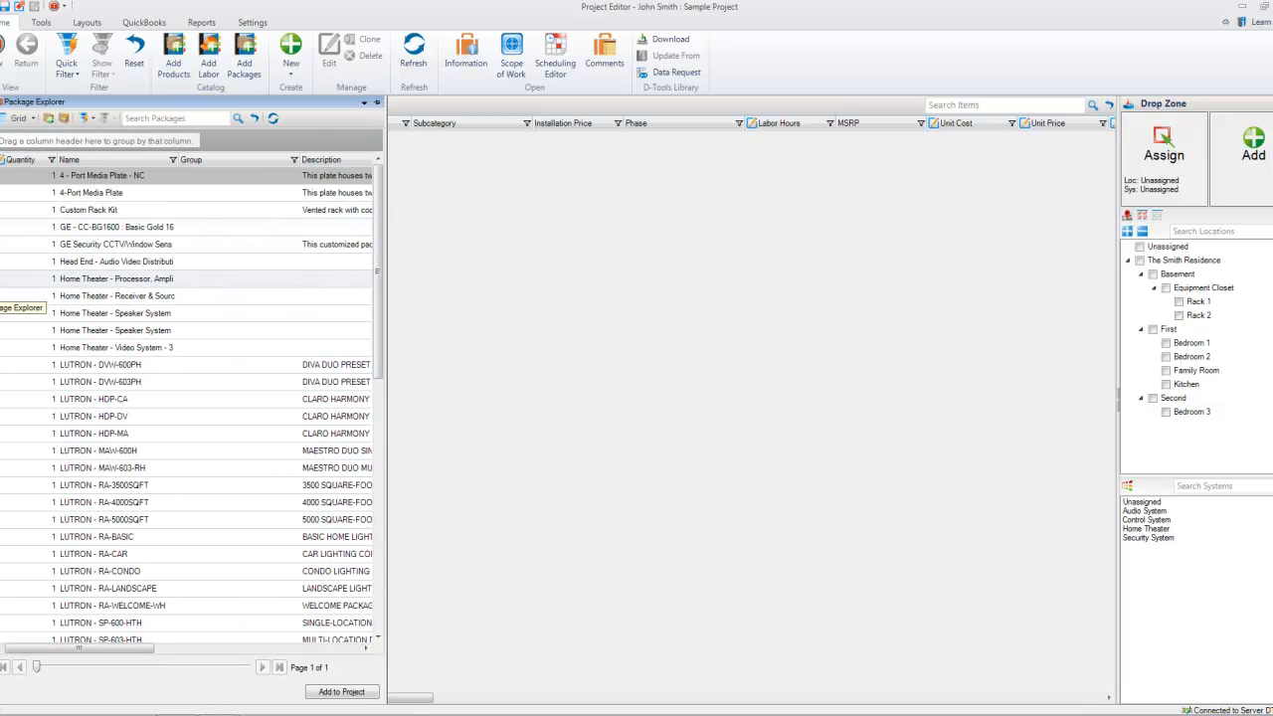
{"action": "left_click", "coordinate": [19, 117]}
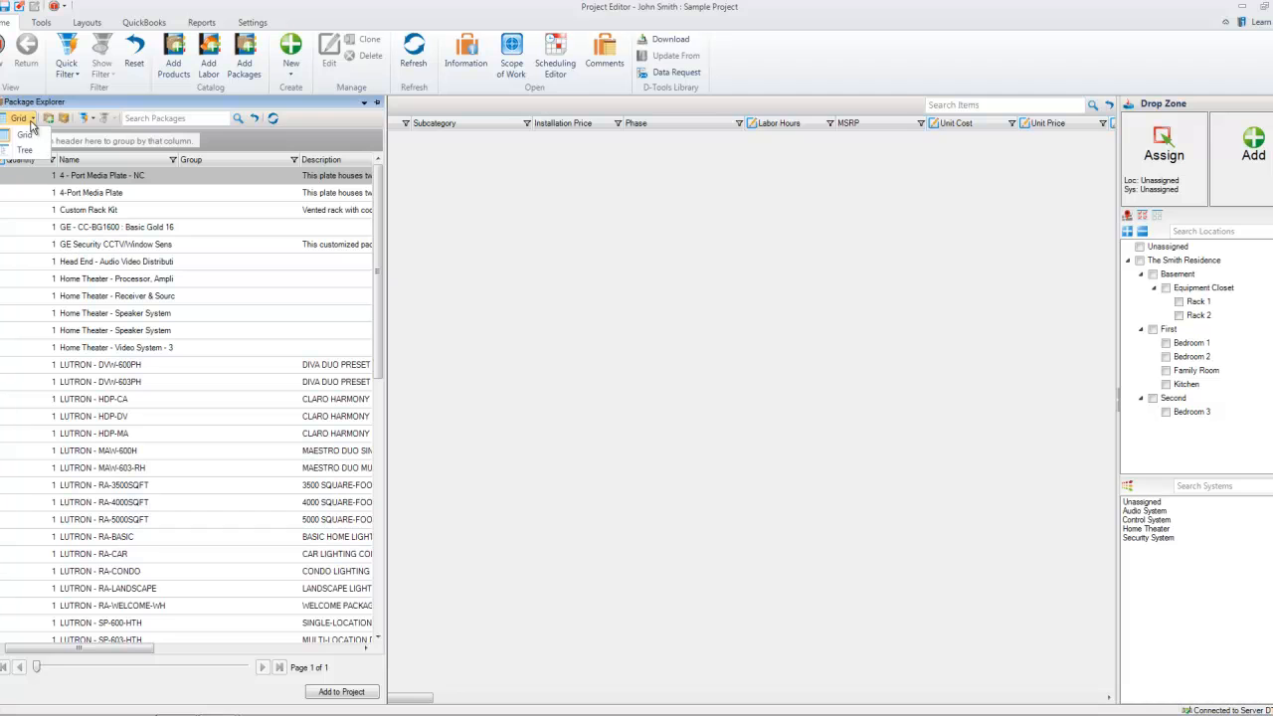
{"action": "left_click", "coordinate": [25, 151]}
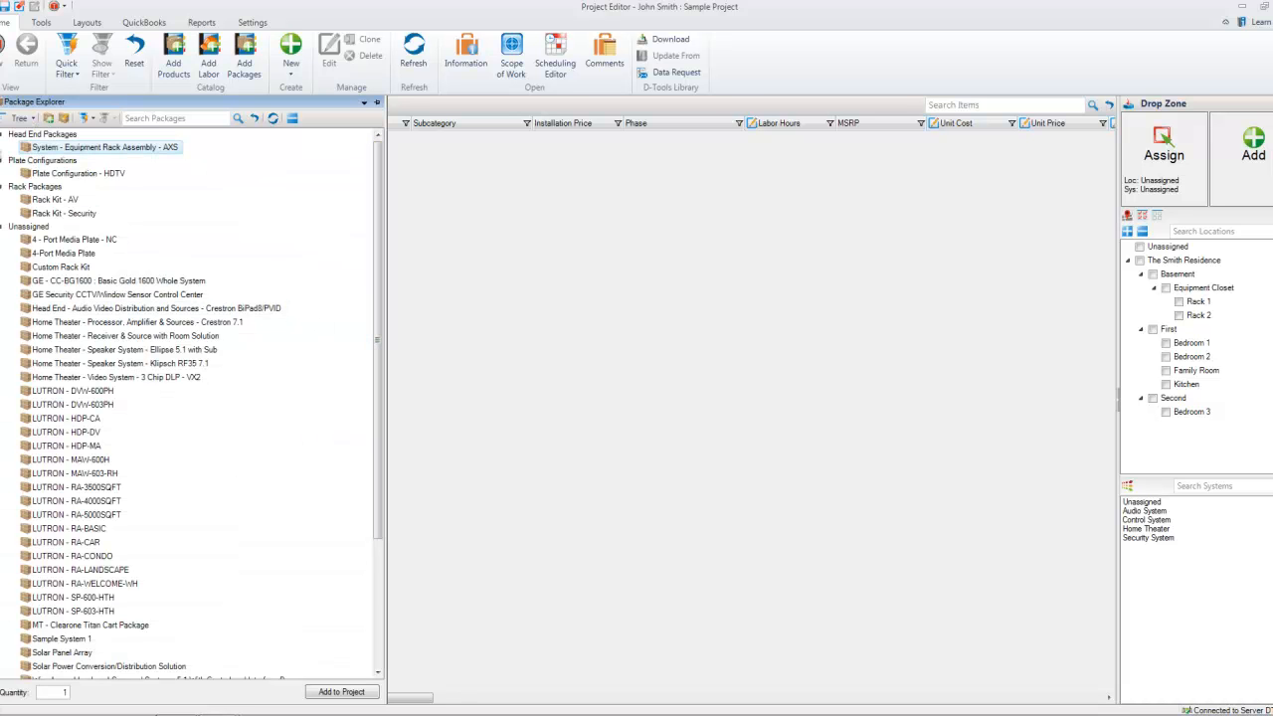
Step: In the Product Explorer grid, set the 4Lots GP-1000 quantity to 4 and the ACTI NVR ENTERPRISE quantity to 2, and select both products
{"action": "left_click", "coordinate": [1, 141]}
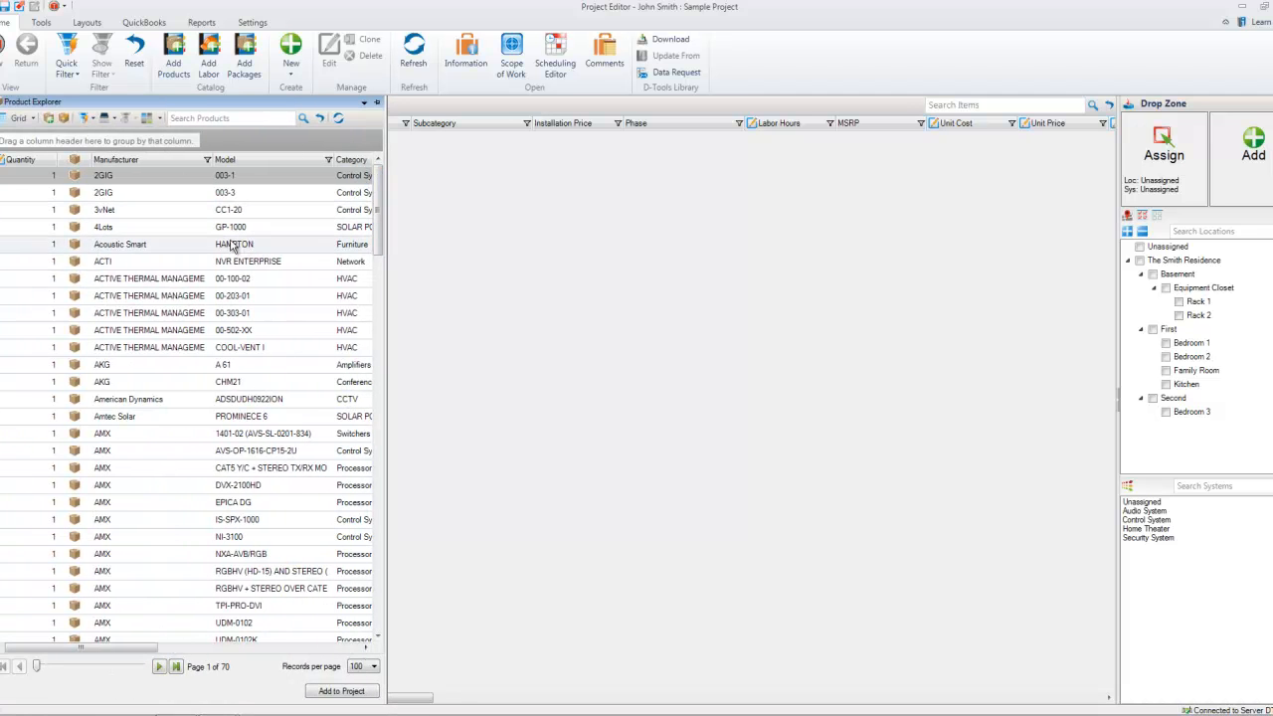
{"action": "mouse_move", "coordinate": [111, 647]}
{"action": "left_mouse_down"}
{"action": "mouse_move", "coordinate": [230, 647]}
{"action": "mouse_move", "coordinate": [105, 648]}
{"action": "left_mouse_up"}
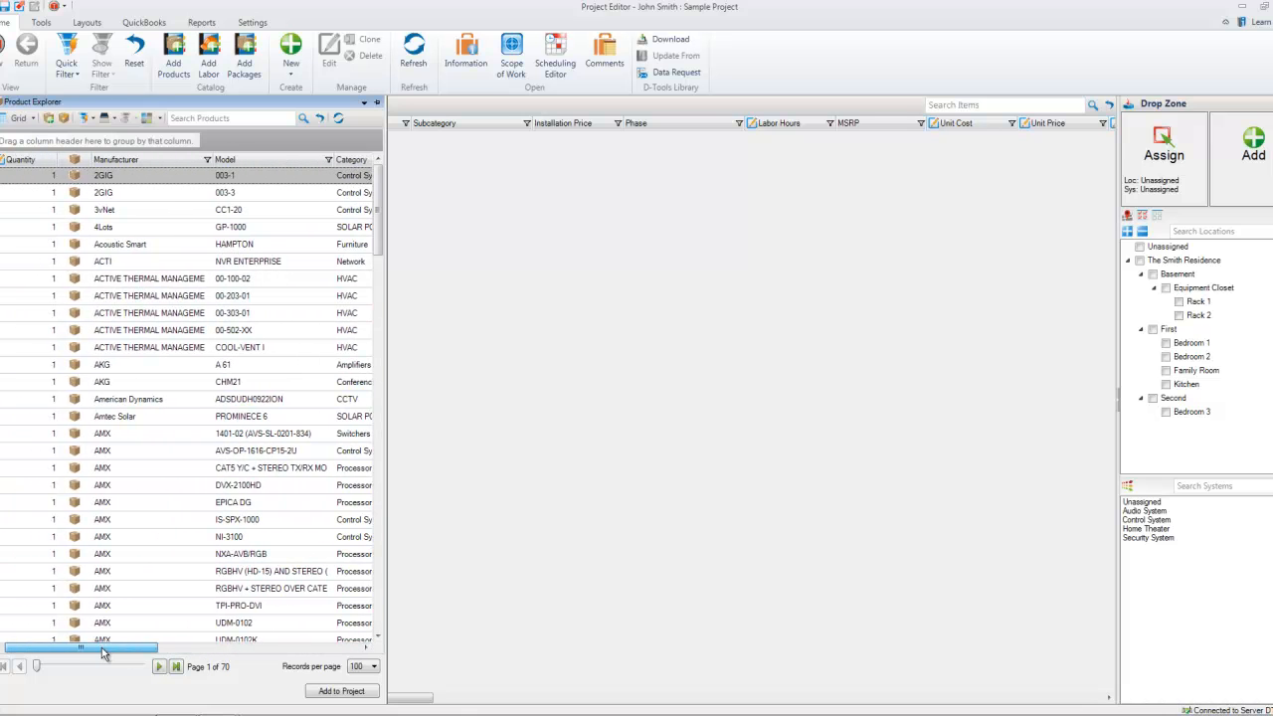
{"action": "left_click", "coordinate": [50, 227]}
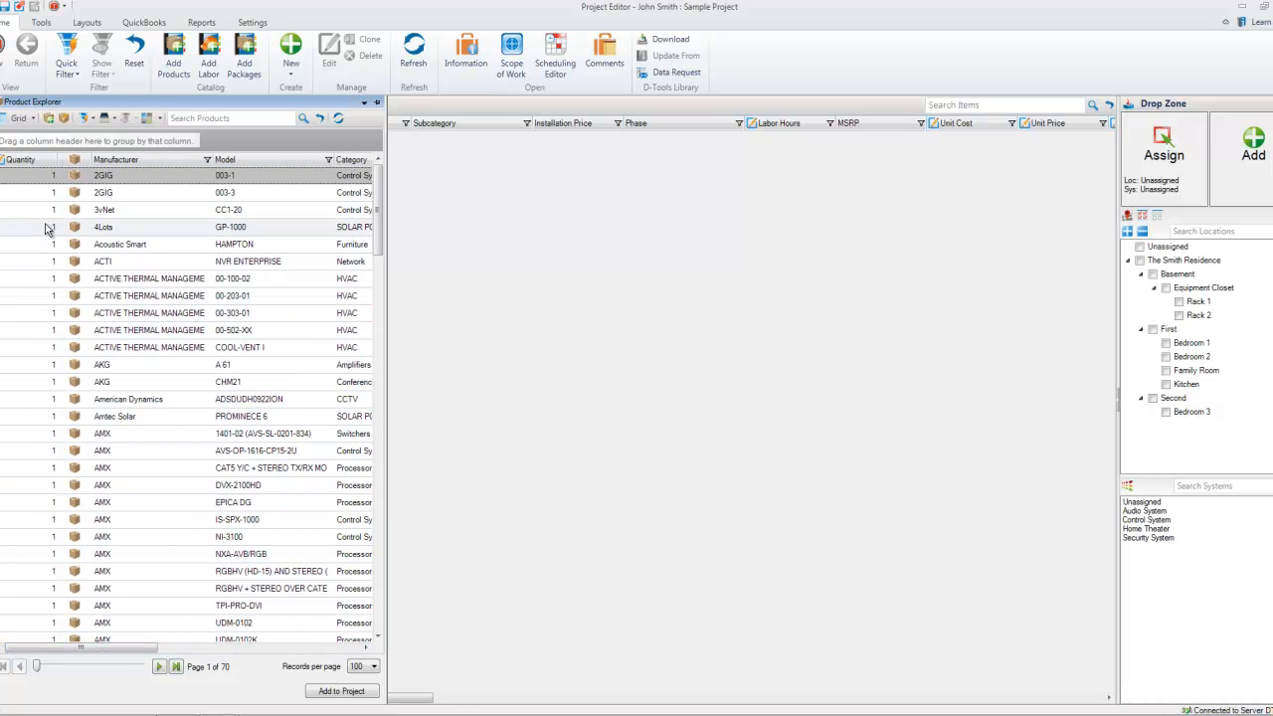
{"action": "left_click", "coordinate": [46, 262]}
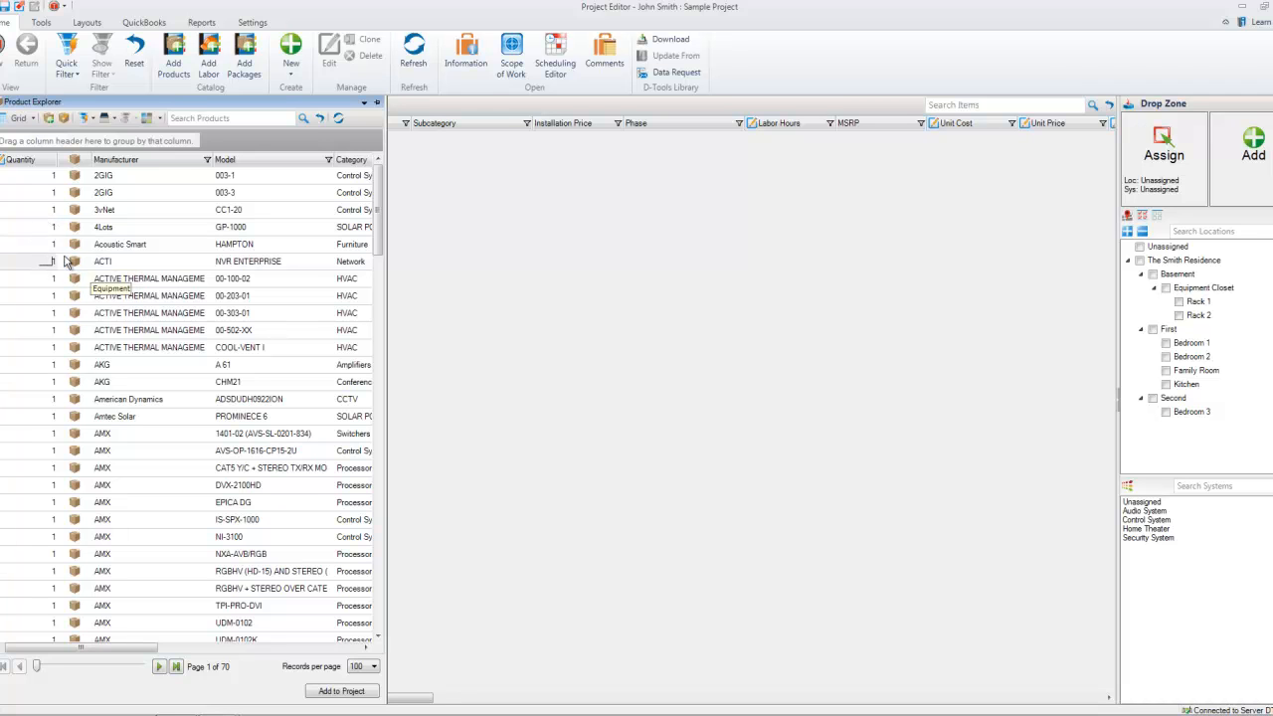
{"action": "left_click", "coordinate": [48, 228]}
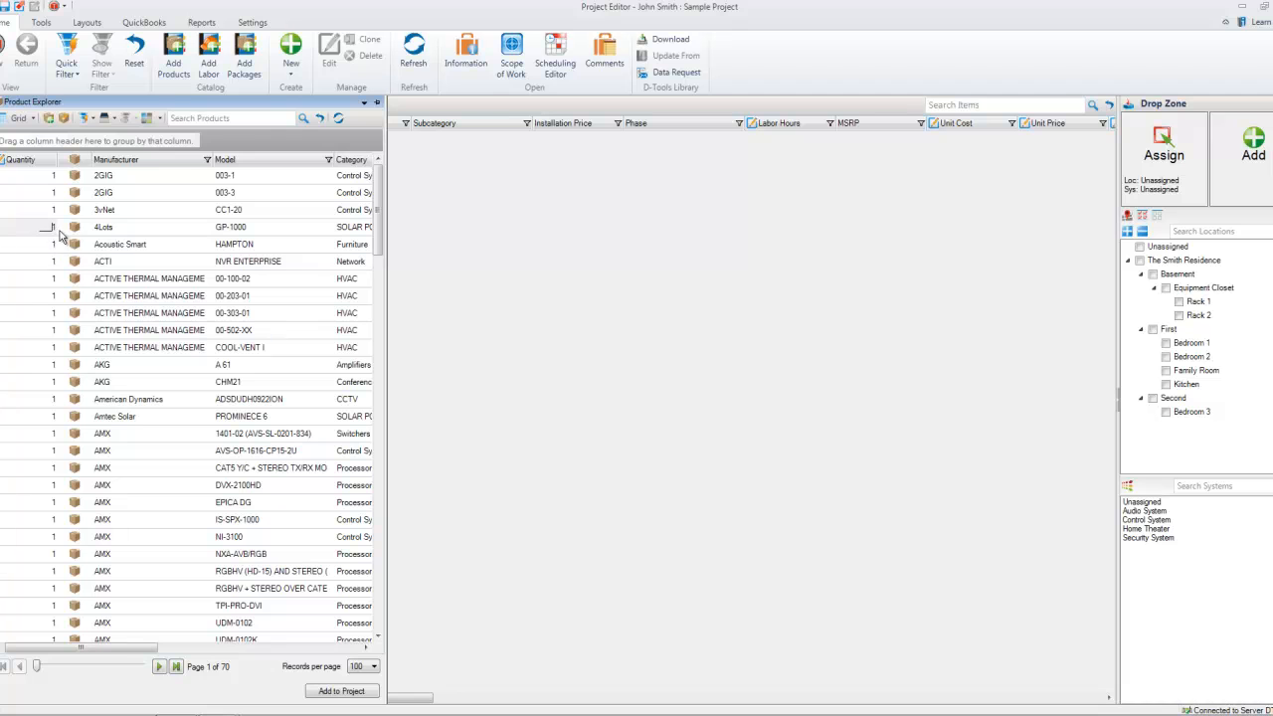
{"action": "double_click", "coordinate": [43, 227]}
{"action": "type", "text": "4"}
{"action": "double_click", "coordinate": [45, 263]}
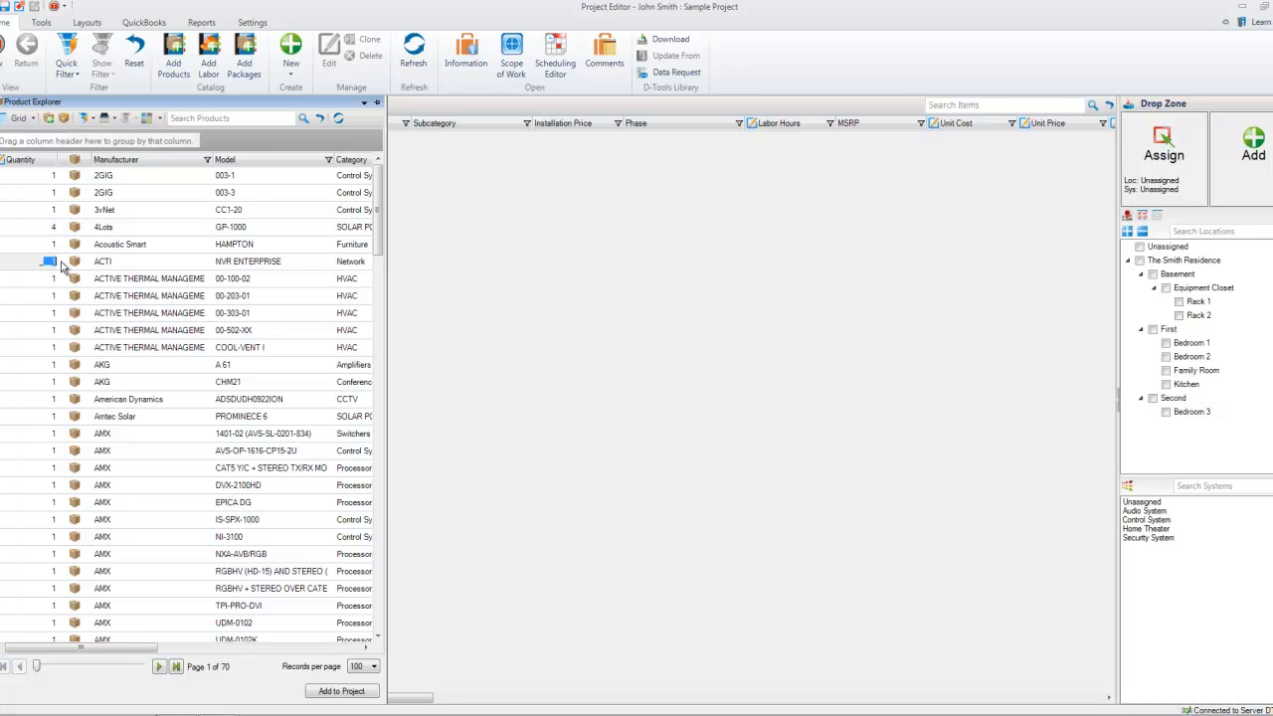
{"action": "type", "text": "2"}
{"action": "left_click", "coordinate": [103, 228]}
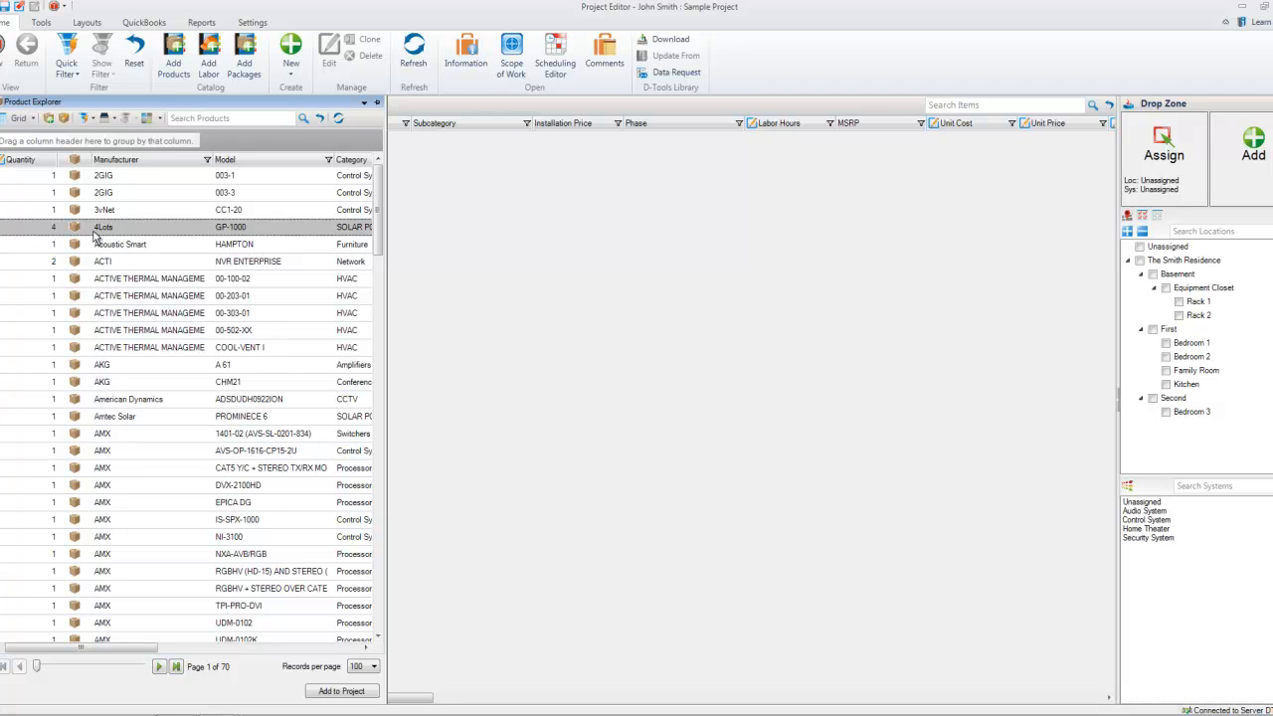
{"action": "left_click", "coordinate": [97, 269]}
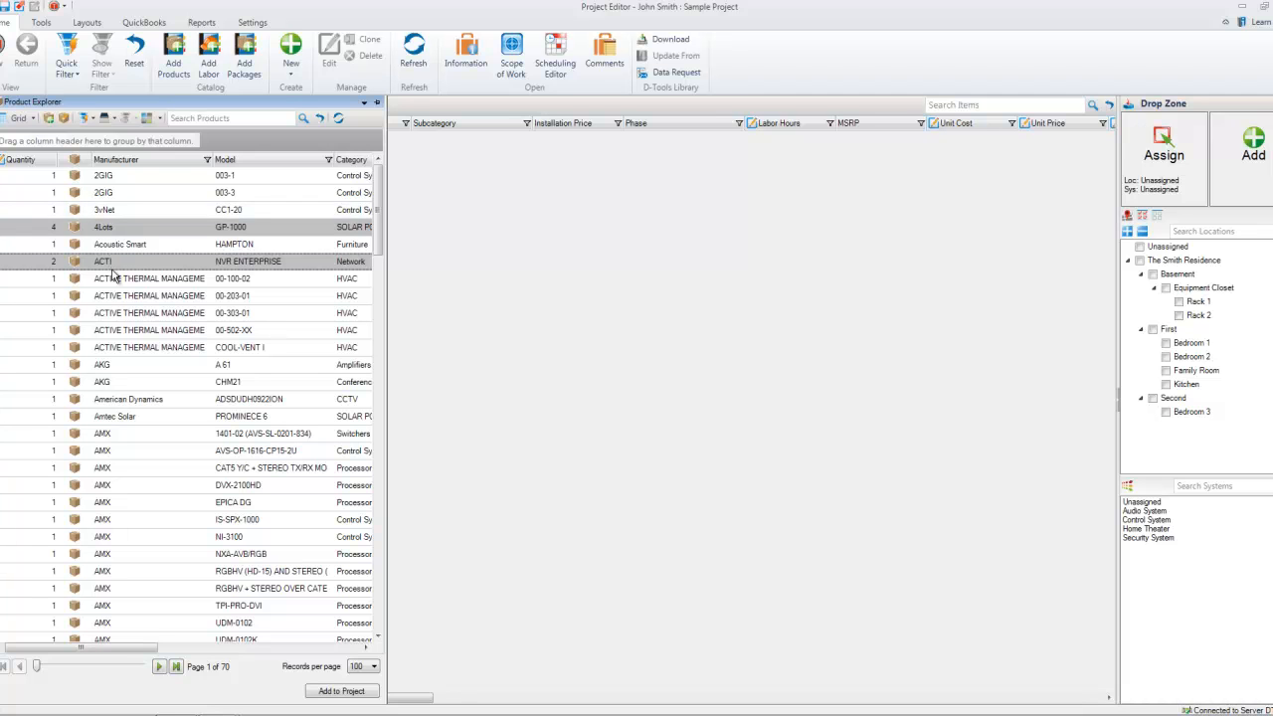
Step: Switch the Product Explorer to the Tree view, keep it docked open, and narrow it to give the item list more room
{"action": "left_click", "coordinate": [22, 119]}
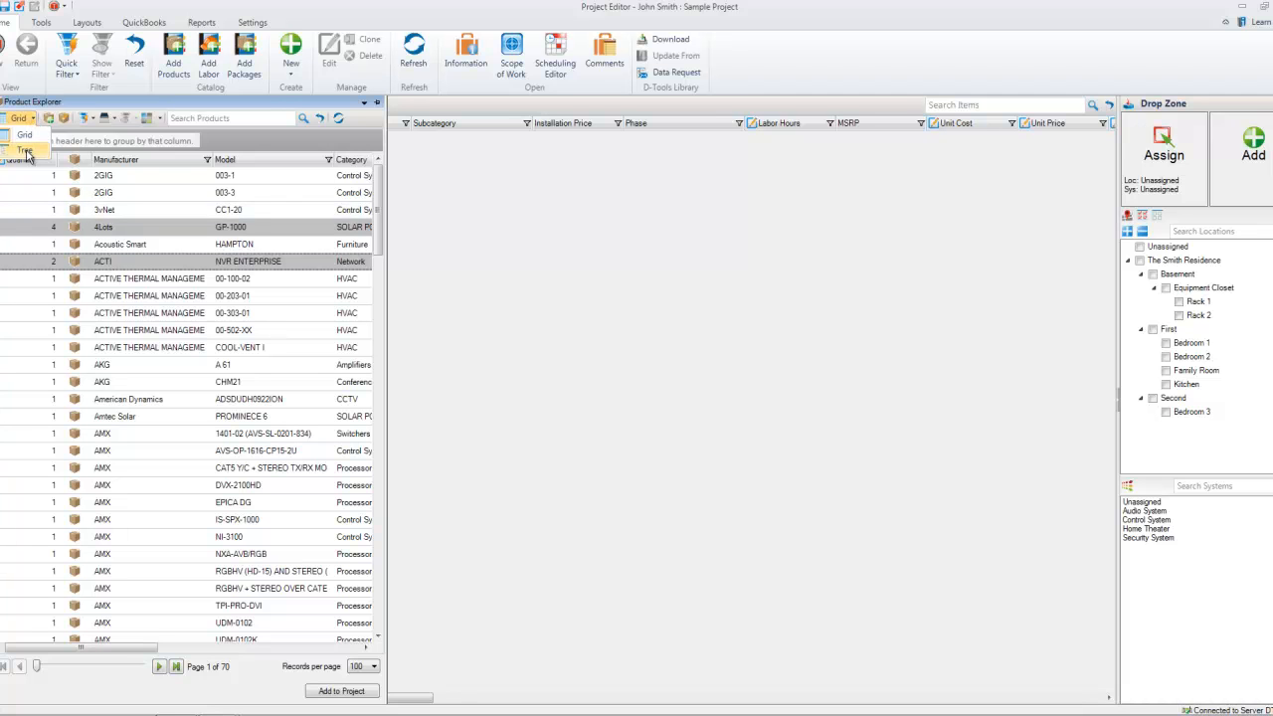
{"action": "left_click", "coordinate": [25, 151]}
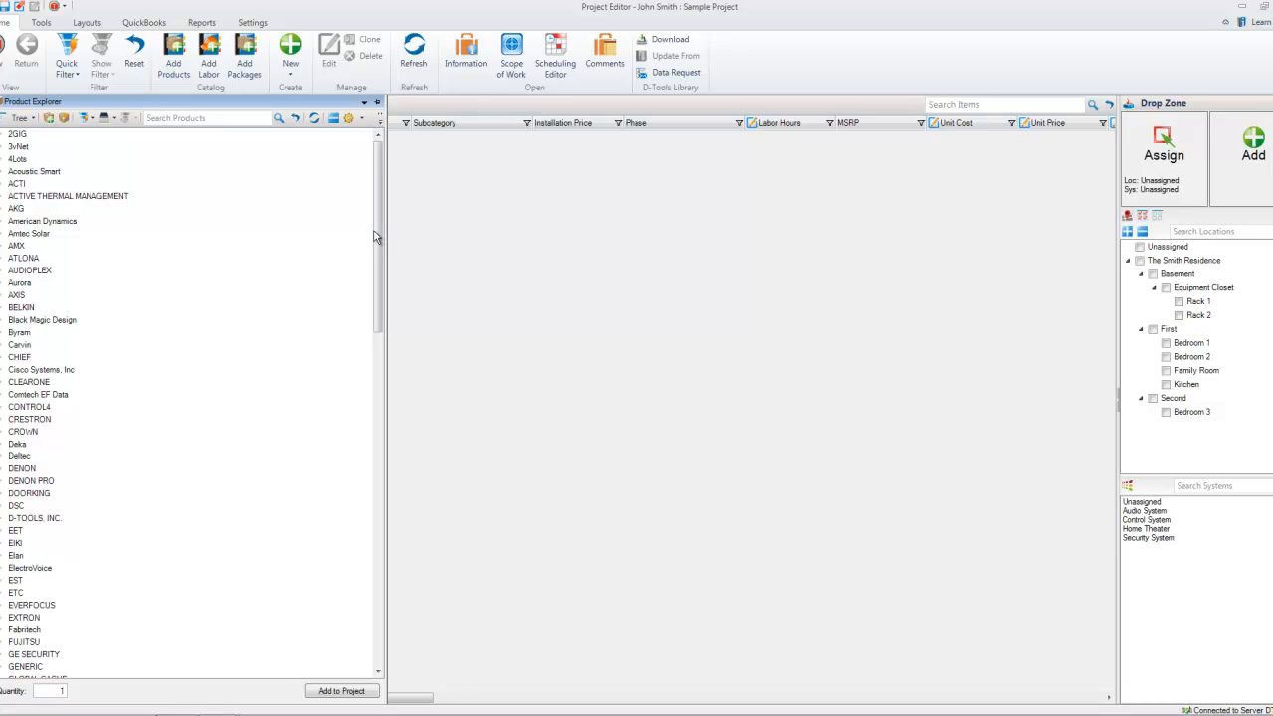
{"action": "left_click", "coordinate": [377, 104]}
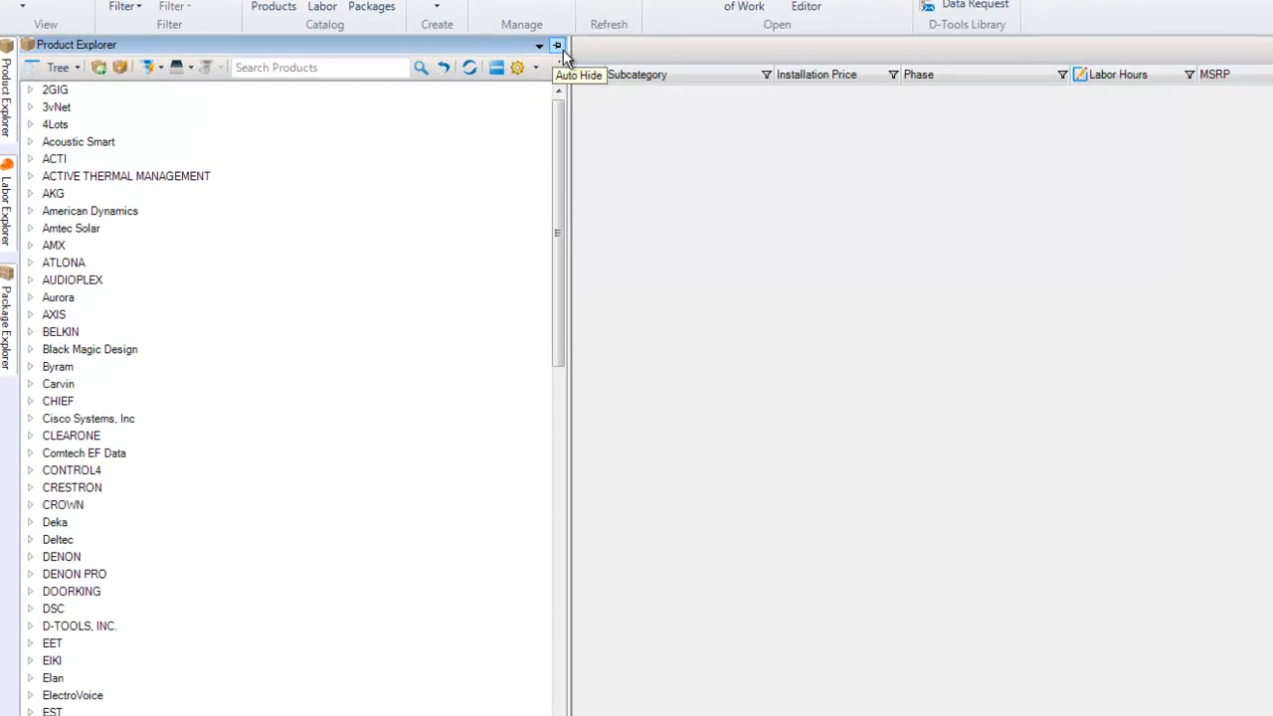
{"action": "left_click_drag", "start_coordinate": [583, 119], "coordinate": [460, 121]}
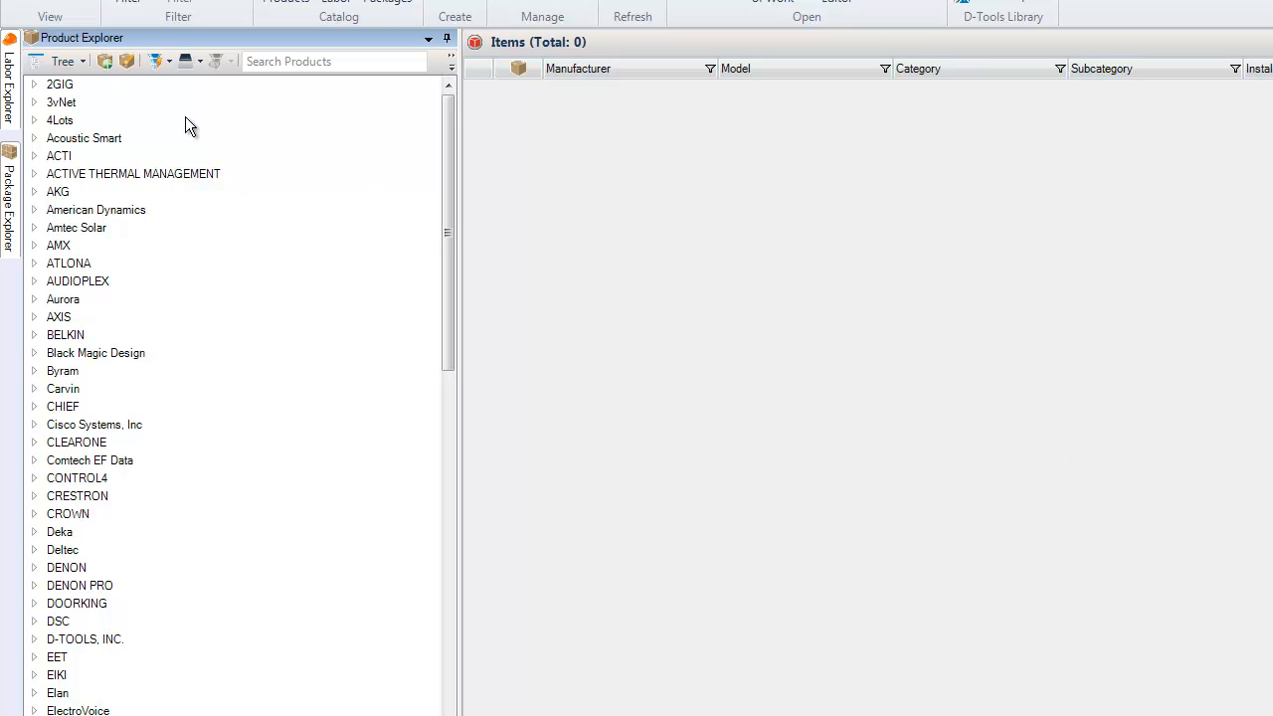
Step: Search the products for "amp" and select the CNAMPX-16X60 among the CRESTRON amplifiers
{"action": "left_click", "coordinate": [325, 64]}
{"action": "type", "text": "amp"}
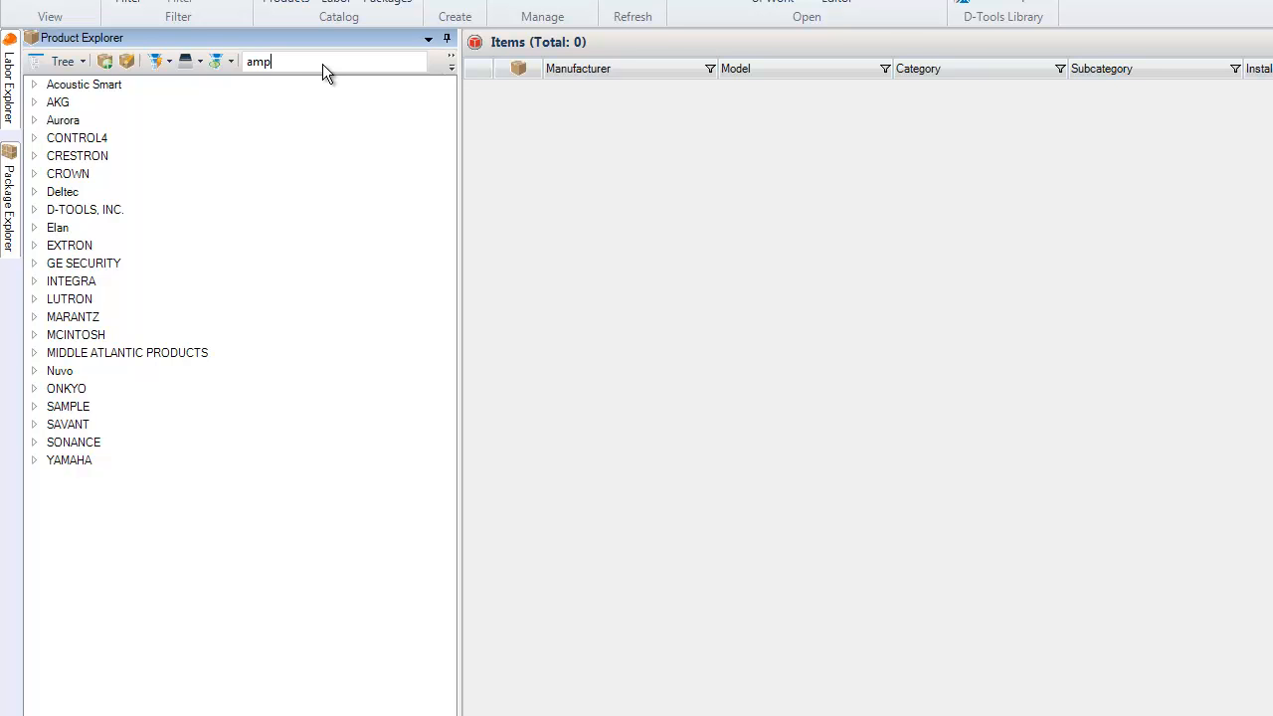
{"action": "left_click", "coordinate": [34, 156]}
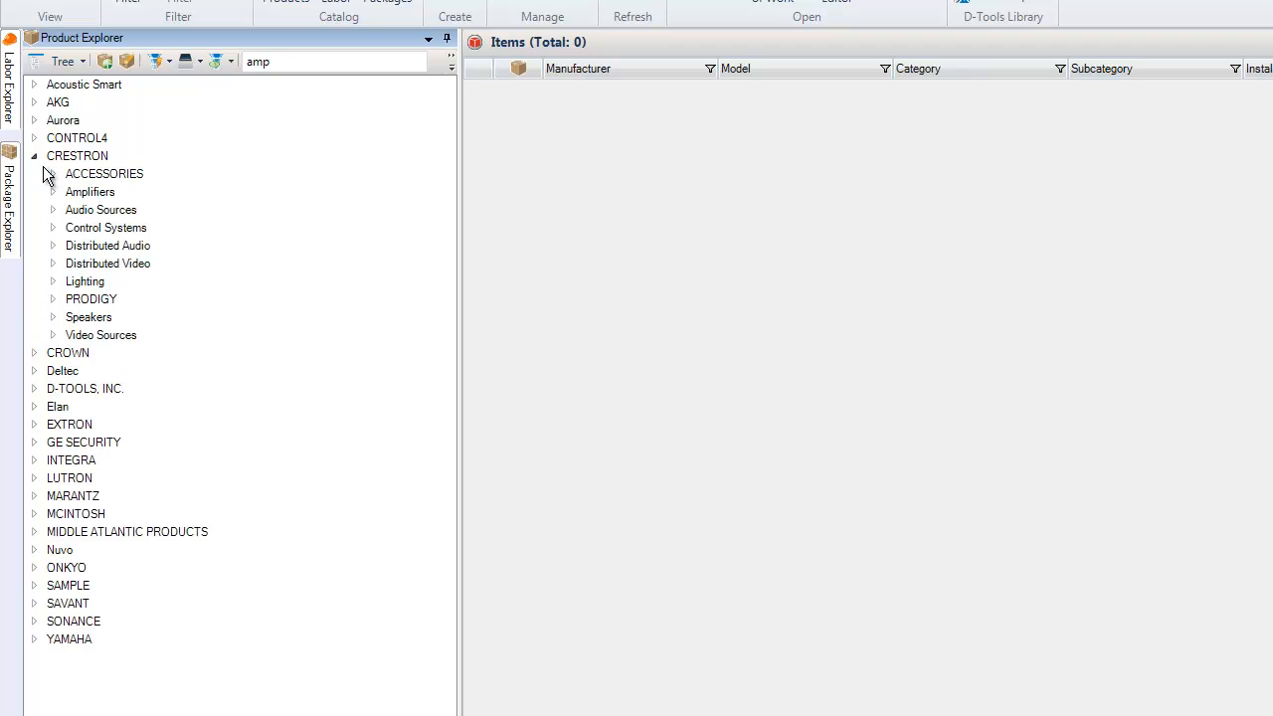
{"action": "left_click", "coordinate": [53, 192]}
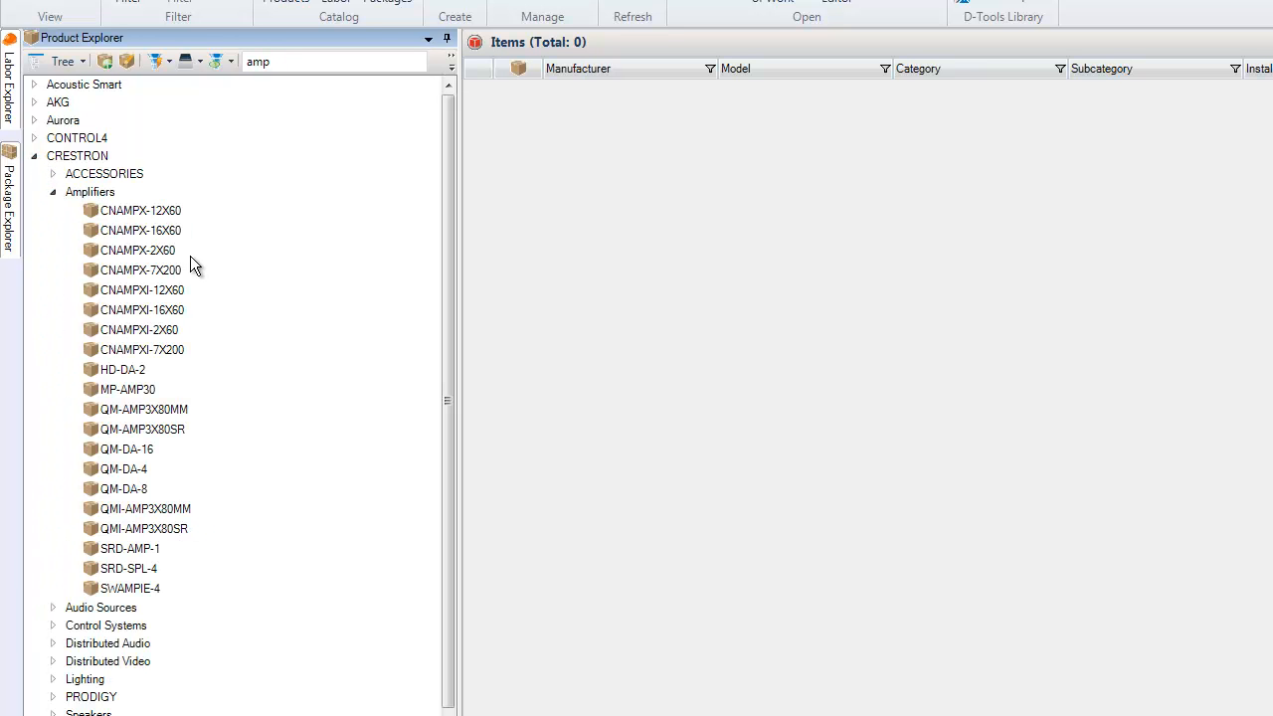
{"action": "left_click", "coordinate": [149, 238]}
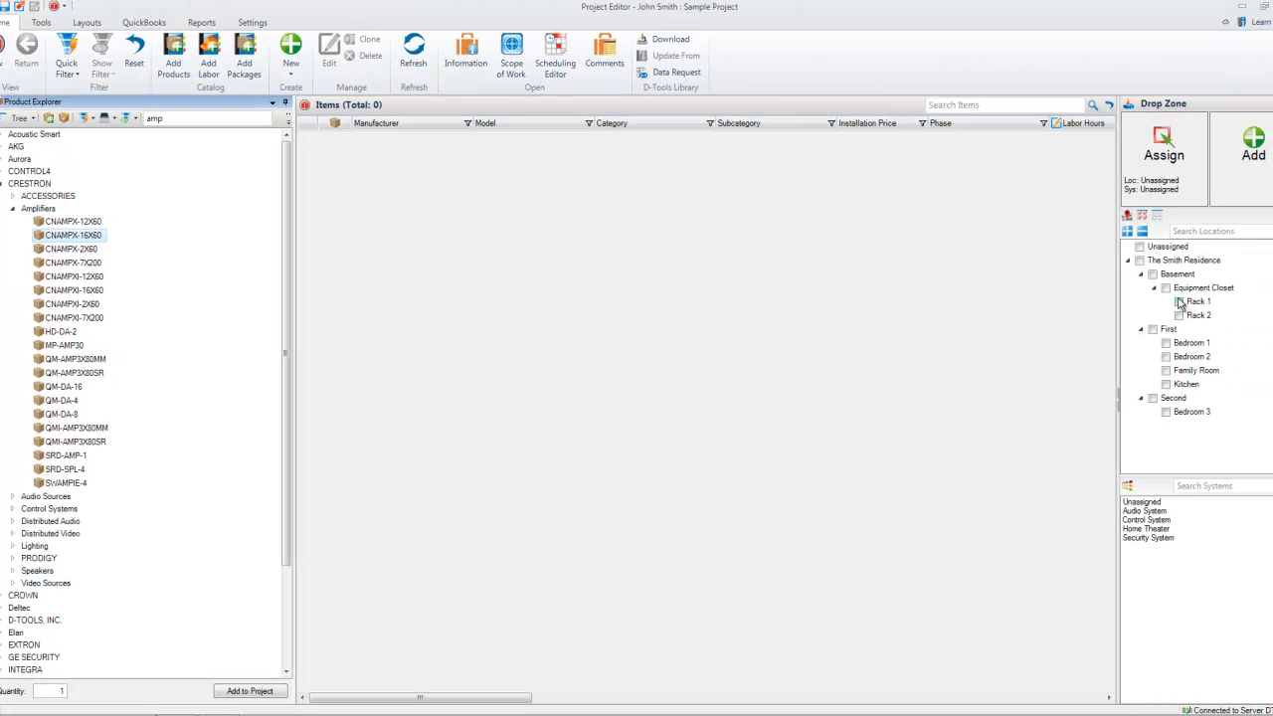
Step: Add the CNAMPX-16X60 amplifier to Rack 1 and the Audio System, including the Middle Atlantic Products VT1 accessory
{"action": "left_click", "coordinate": [1180, 301]}
{"action": "left_click", "coordinate": [1143, 511]}
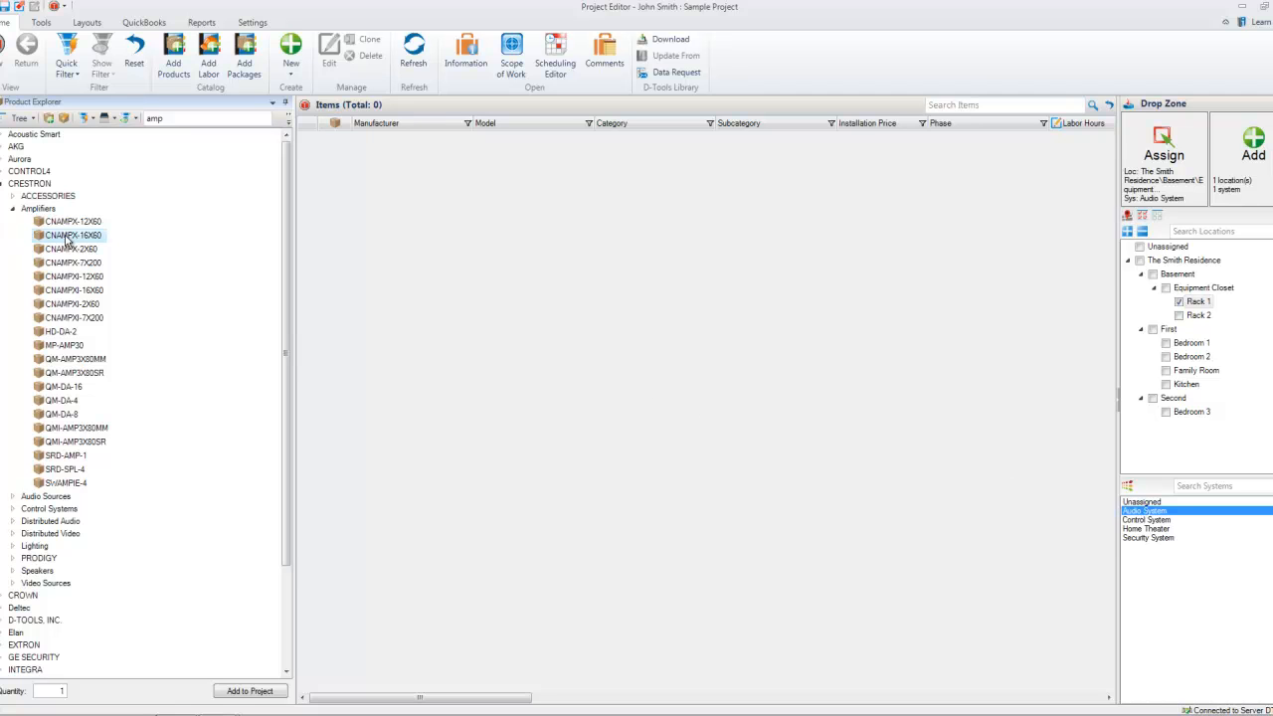
{"action": "left_click_drag", "start_coordinate": [67, 239], "coordinate": [492, 278]}
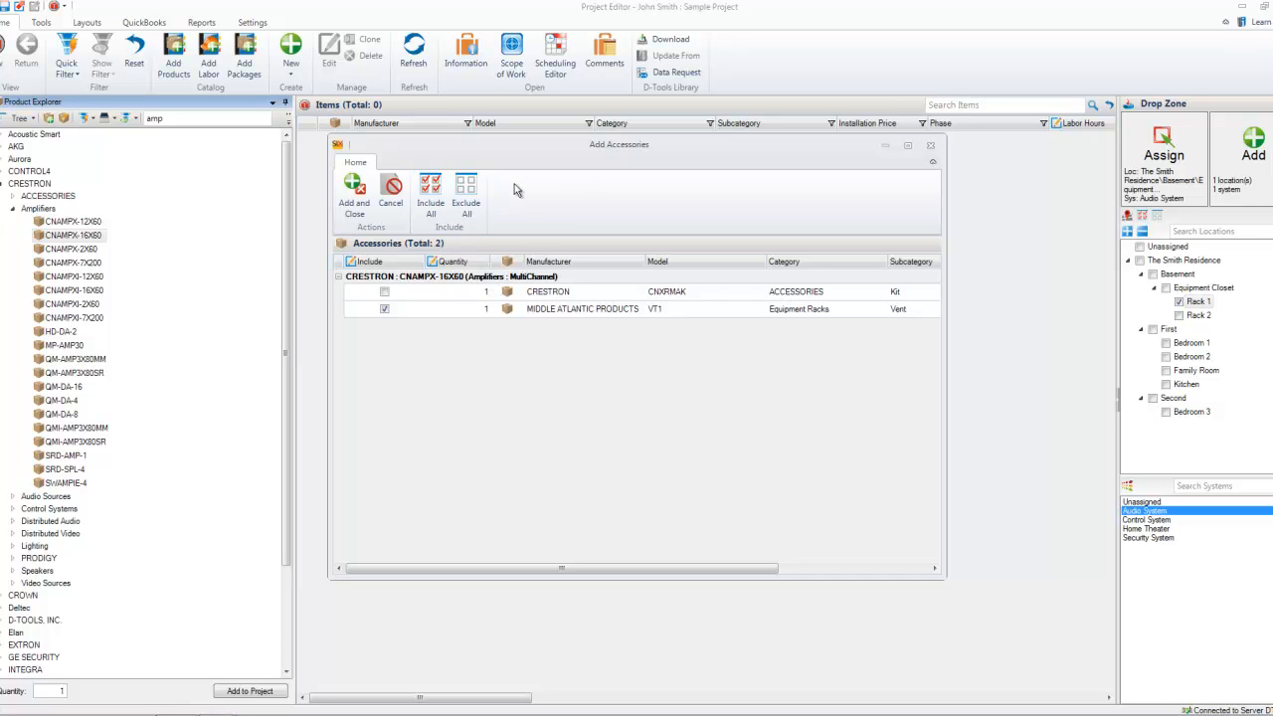
{"action": "left_click", "coordinate": [355, 207]}
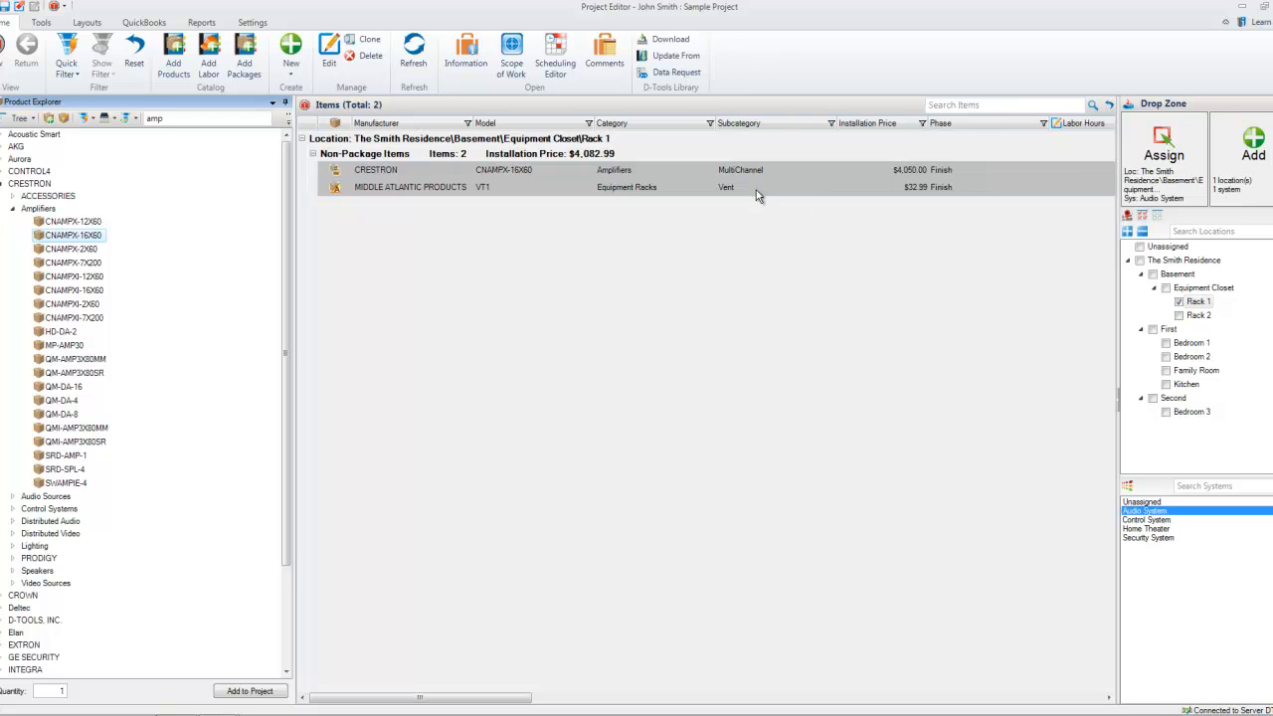
Step: Add the project's Crestron CNAMPX-16X60 amplifier with its accessory to Bedroom 1, Bedroom 2 and Family Room instead of Rack 1
{"action": "left_click", "coordinate": [581, 171]}
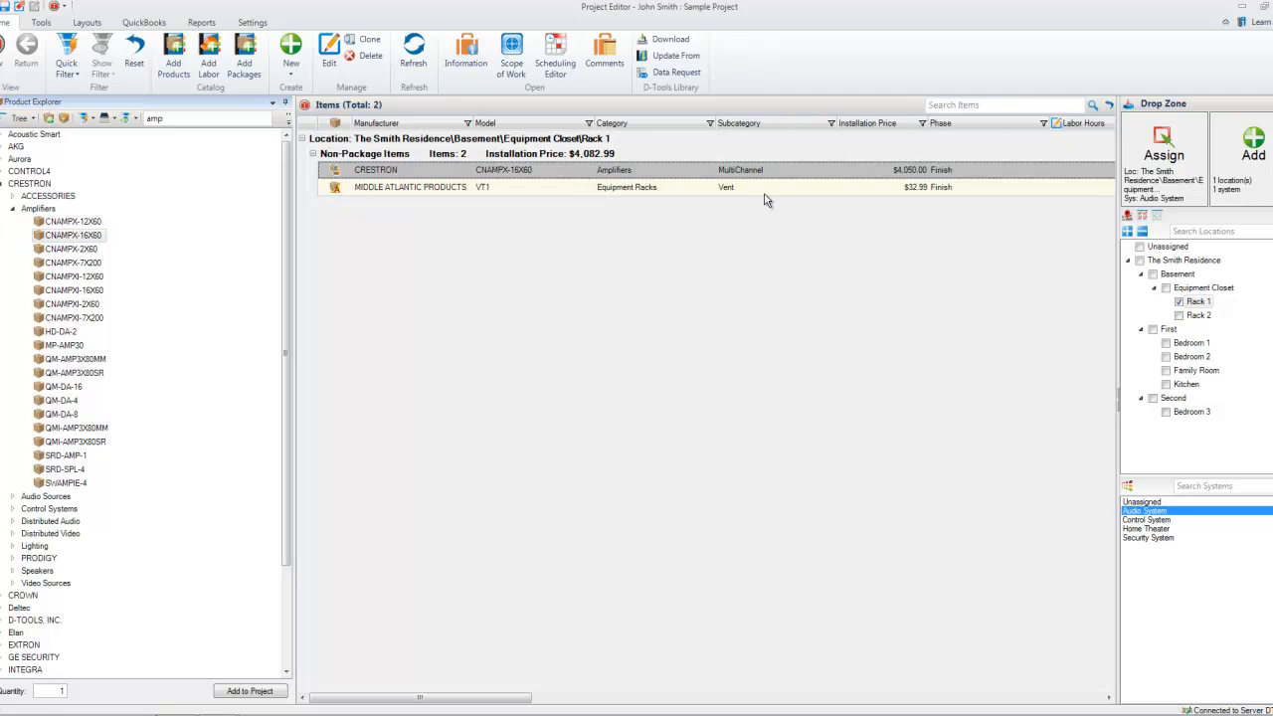
{"action": "left_click", "coordinate": [1156, 217]}
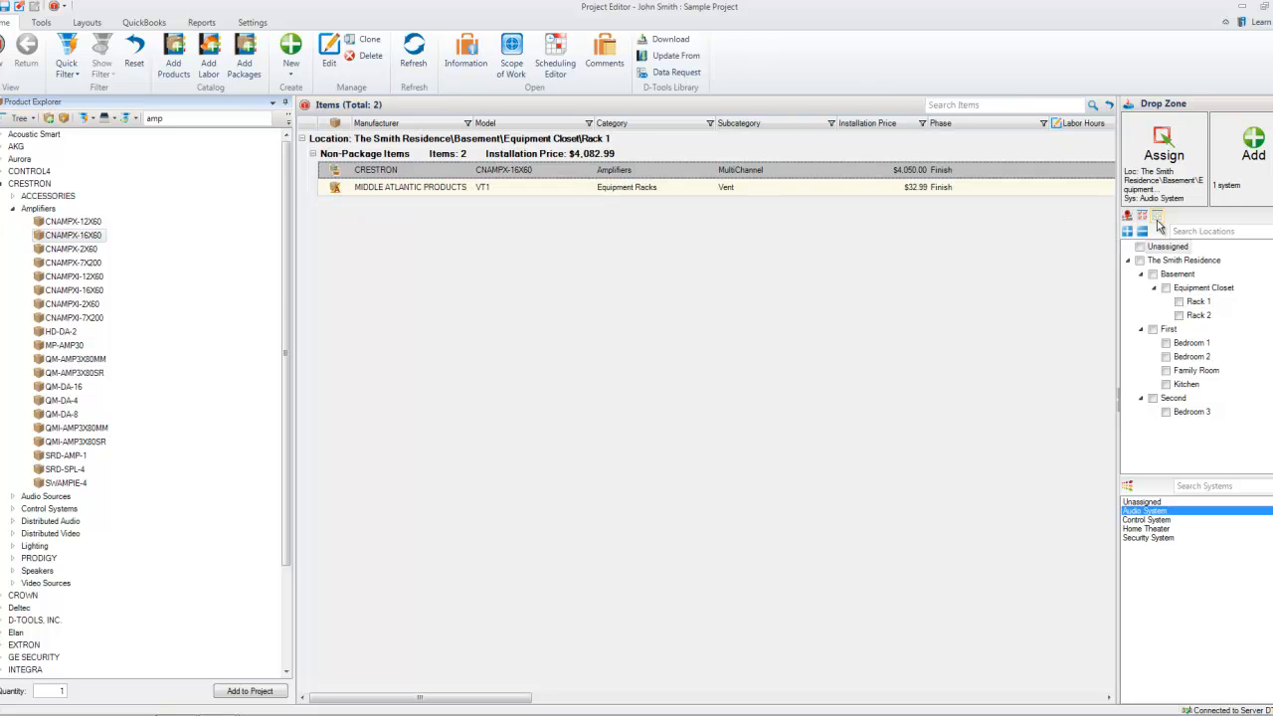
{"action": "left_click", "coordinate": [1165, 343]}
{"action": "left_click", "coordinate": [1166, 356]}
{"action": "left_click", "coordinate": [1166, 370]}
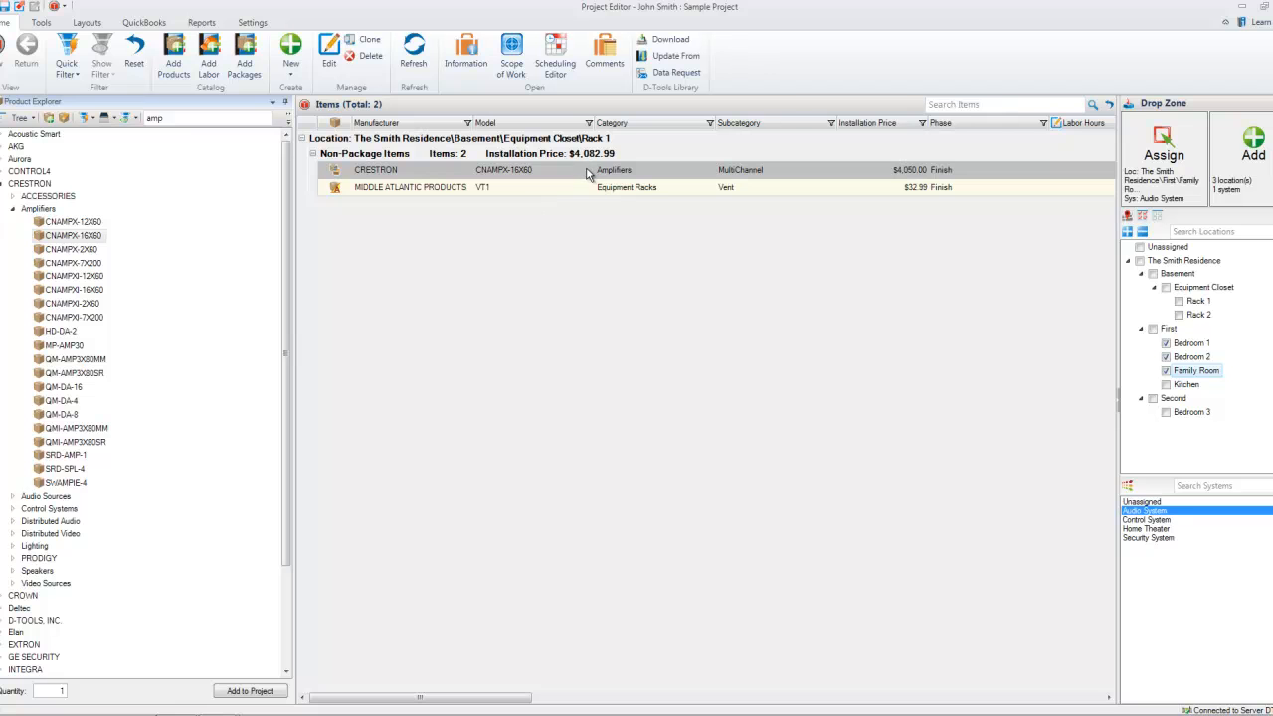
{"action": "left_click_drag", "start_coordinate": [587, 175], "coordinate": [1261, 179]}
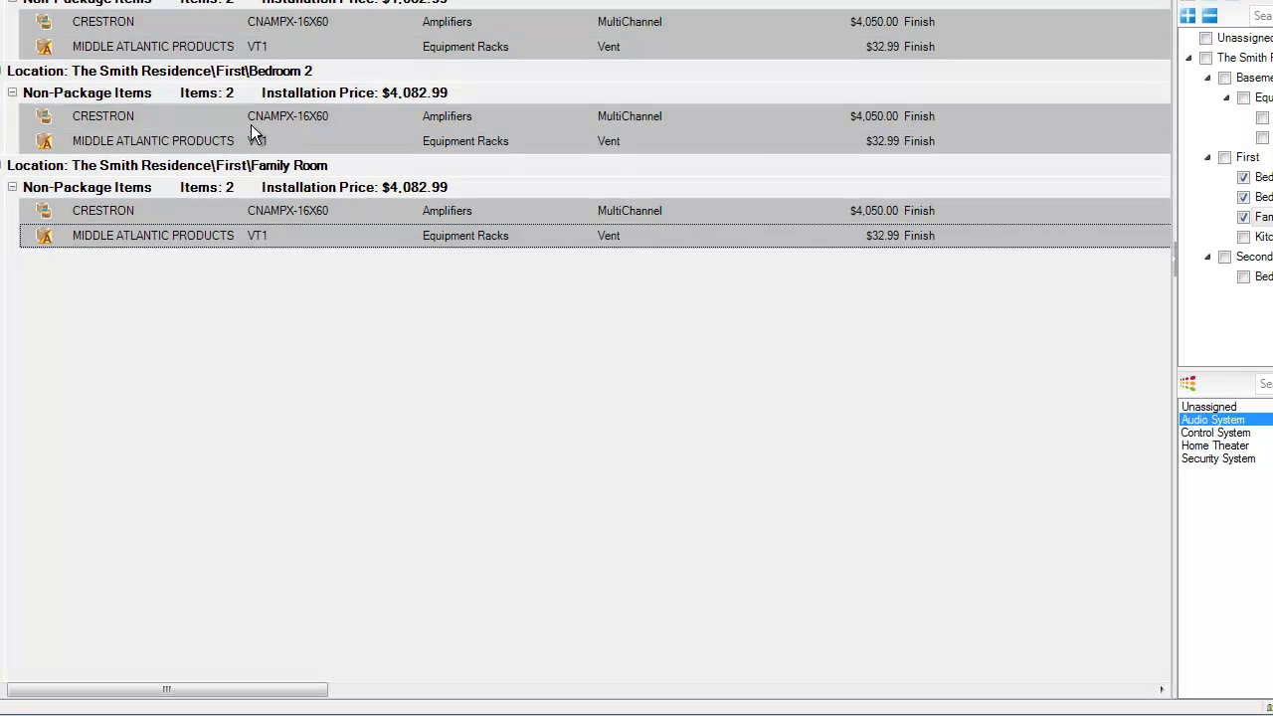
Step: Review the items added to each location, and view them in the Description layout before returning to the Price layout
{"action": "left_click", "coordinate": [226, 120]}
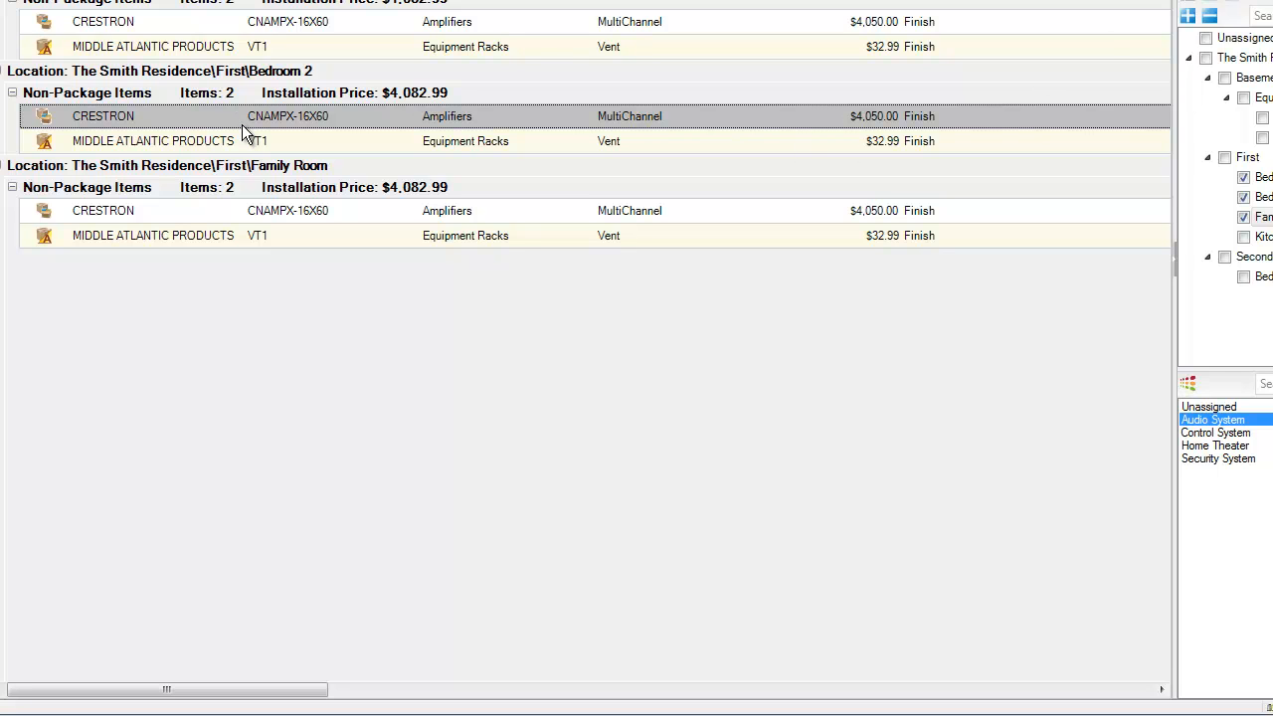
{"action": "left_click", "coordinate": [121, 1]}
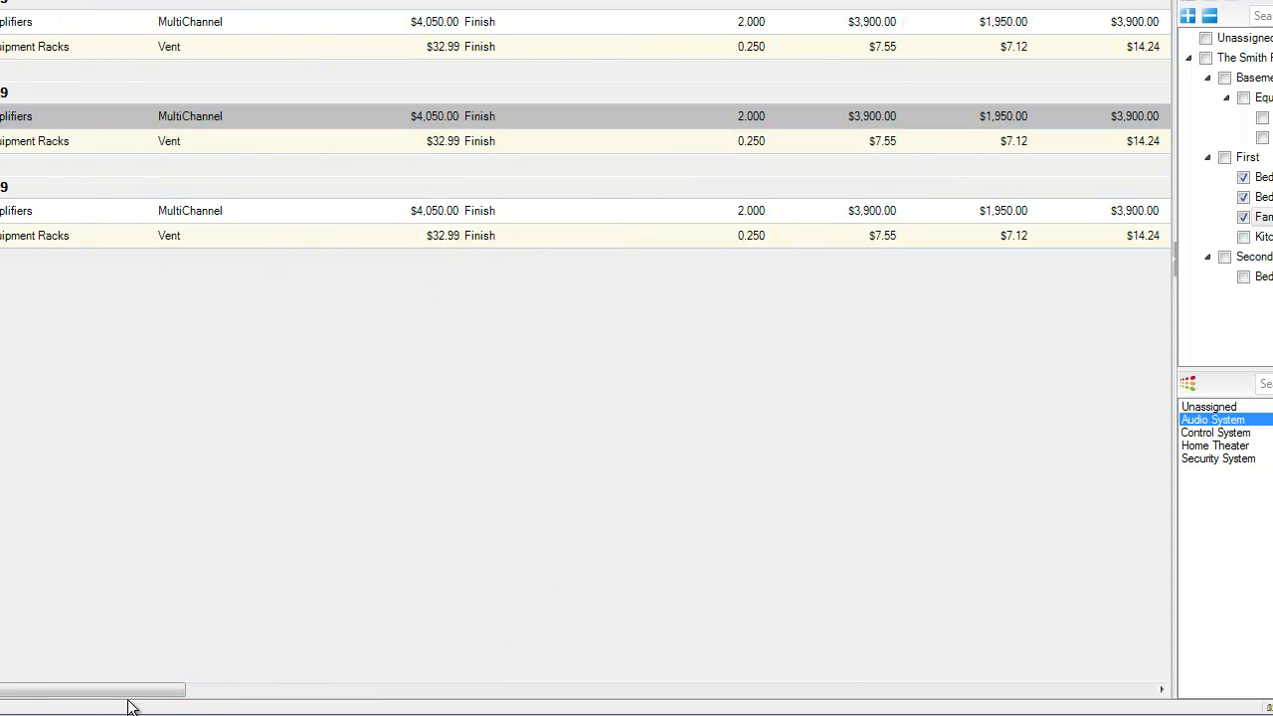
{"action": "left_click_drag", "start_coordinate": [119, 690], "coordinate": [281, 658]}
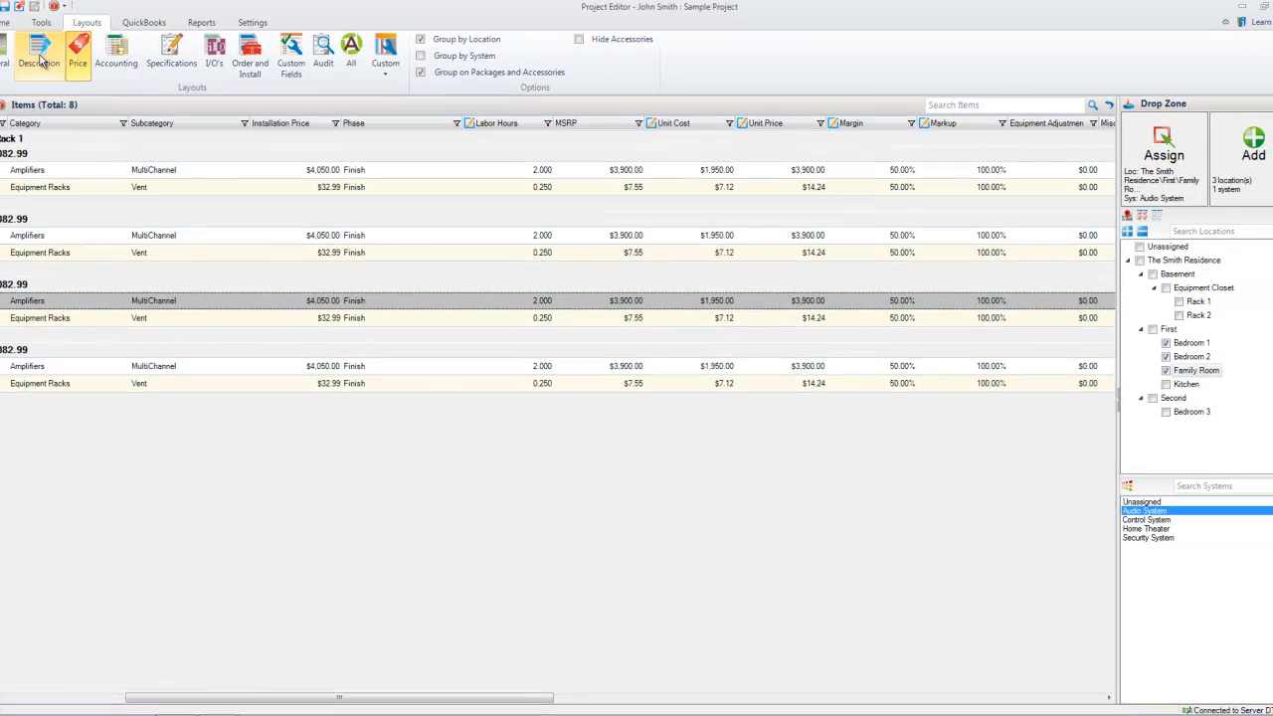
{"action": "left_click", "coordinate": [40, 62]}
{"action": "left_click", "coordinate": [48, 60]}
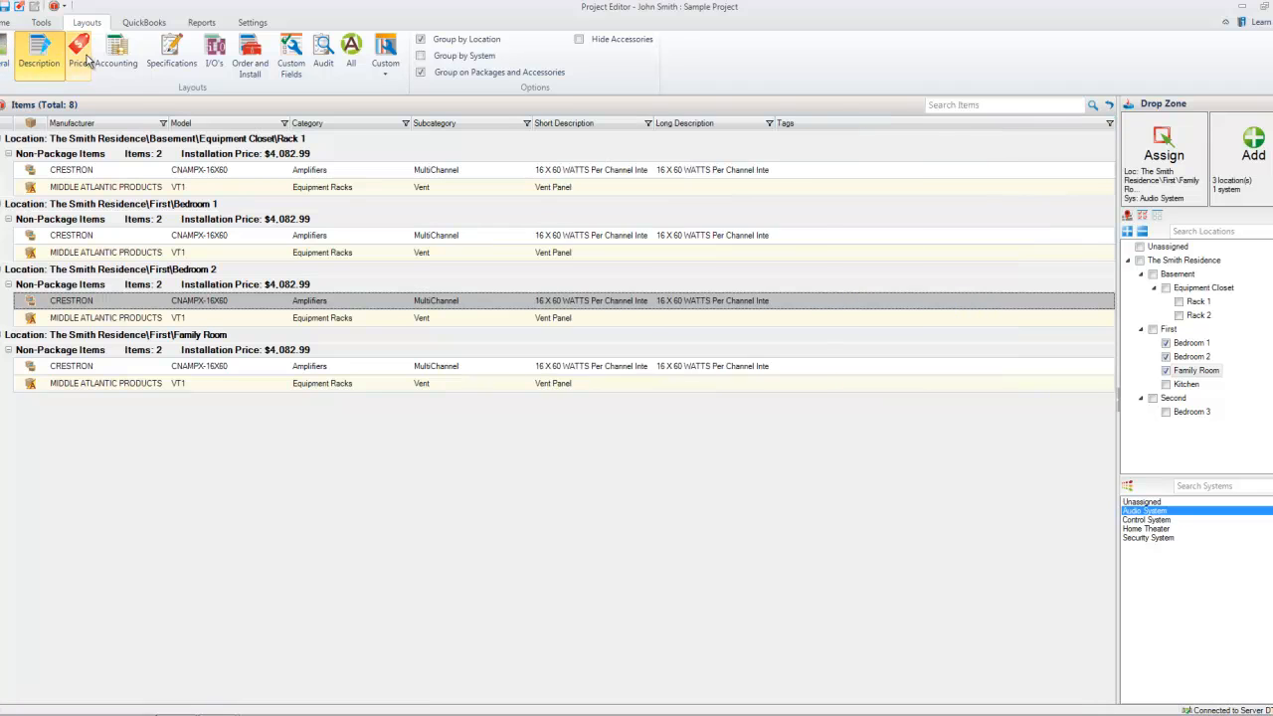
{"action": "left_click", "coordinate": [78, 55]}
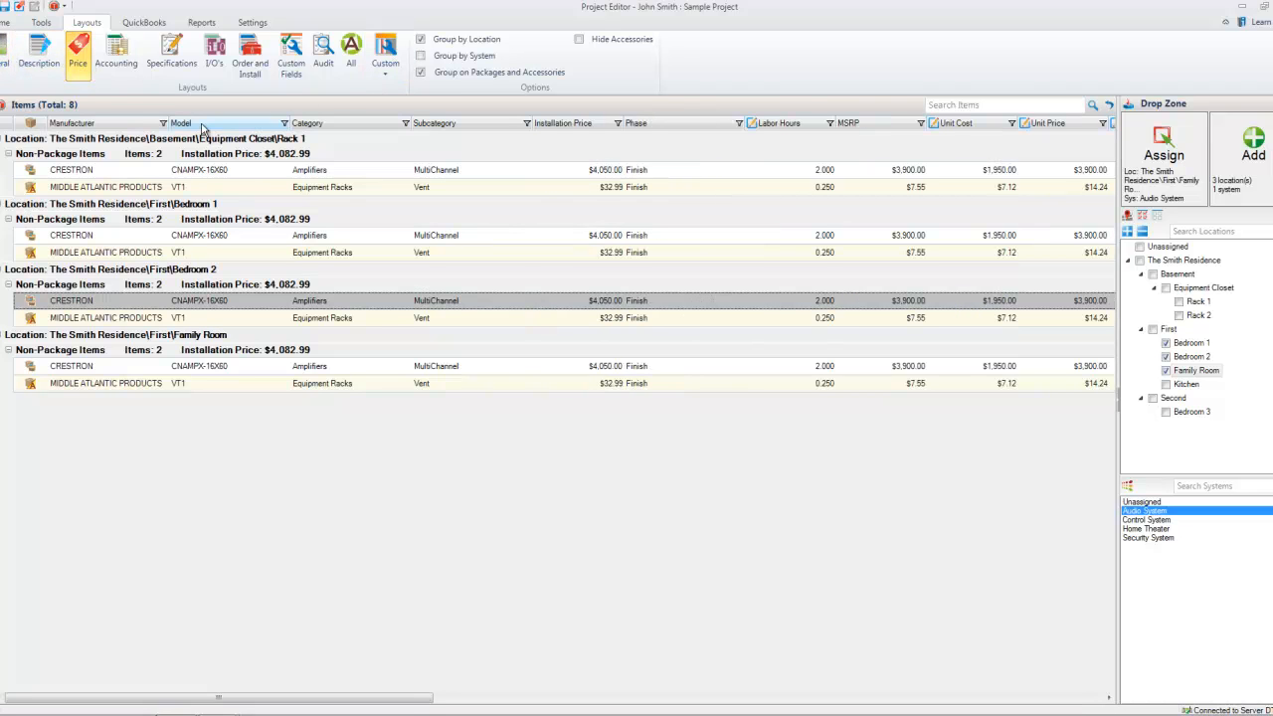
Step: Examine the unit cost, unit price, margin and markup columns of the project items in the Price layout
{"action": "left_click_drag", "start_coordinate": [129, 702], "coordinate": [364, 696]}
{"action": "left_click", "coordinate": [422, 166]}
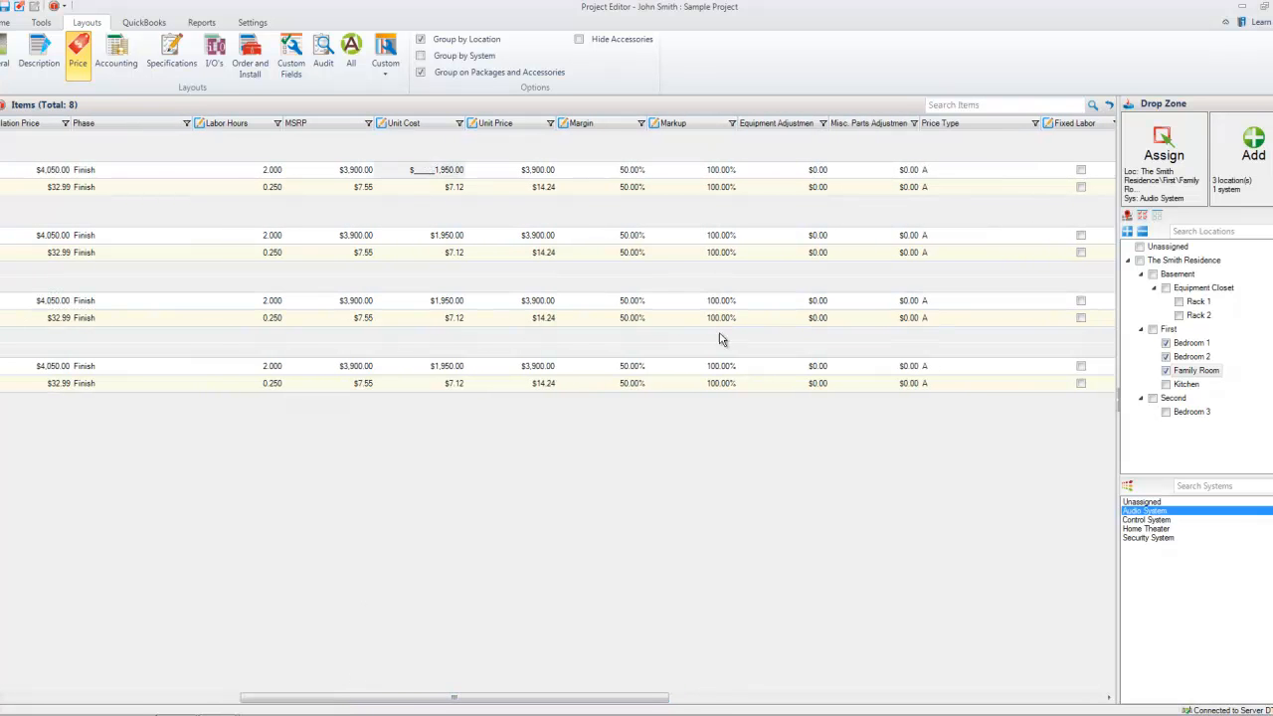
{"action": "left_click_drag", "start_coordinate": [341, 702], "coordinate": [106, 673]}
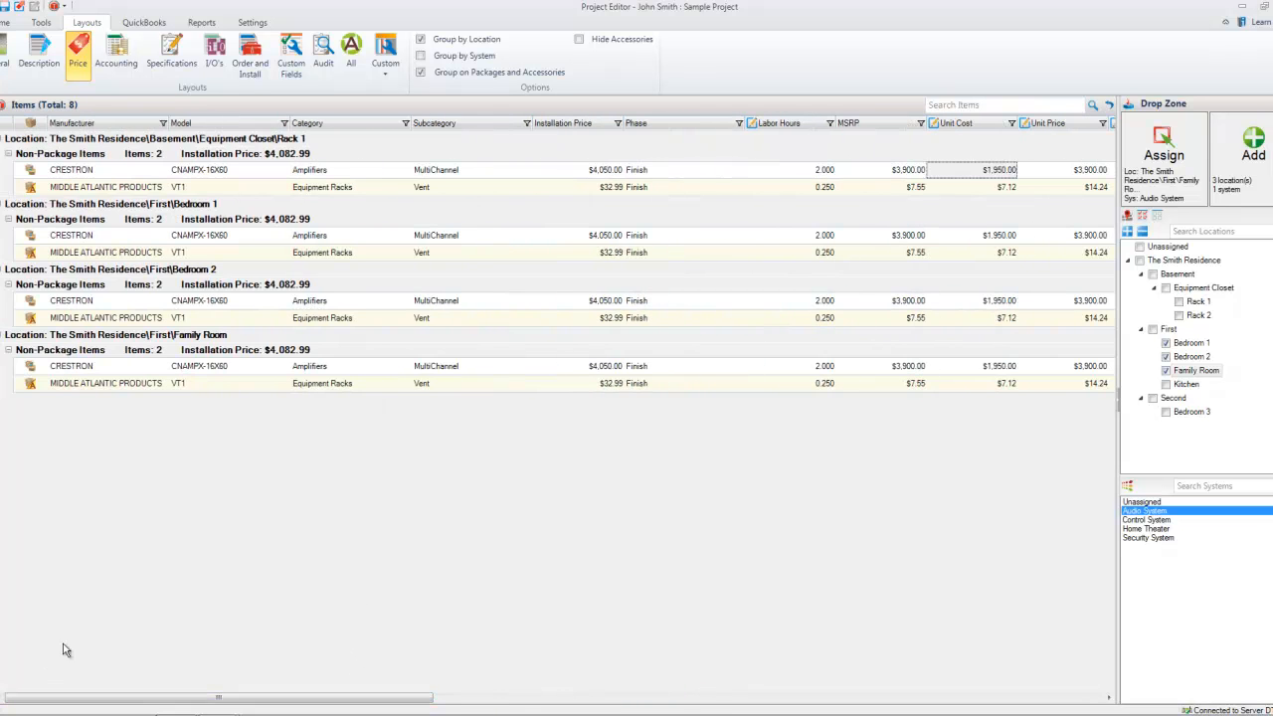
{"action": "left_click_drag", "start_coordinate": [329, 701], "coordinate": [488, 698]}
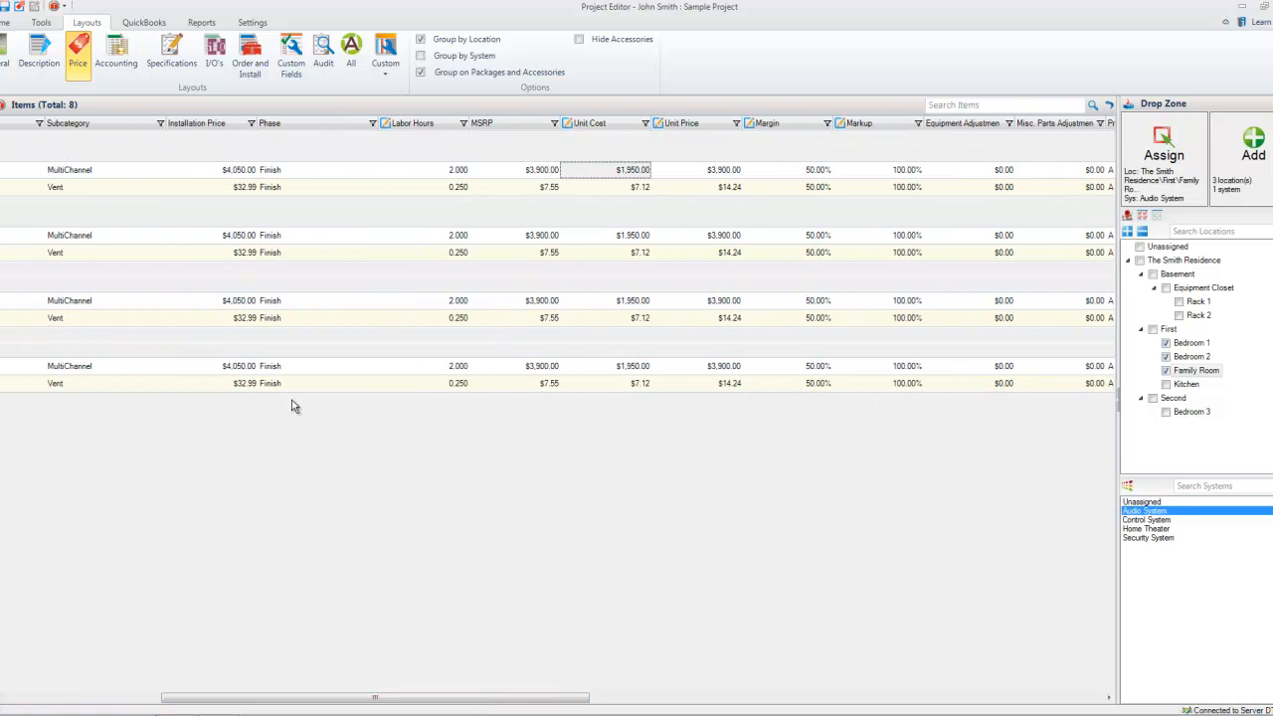
Step: Bring up the item tools and select every item from Rack 1 through Family Room
{"action": "left_click", "coordinate": [4, 24]}
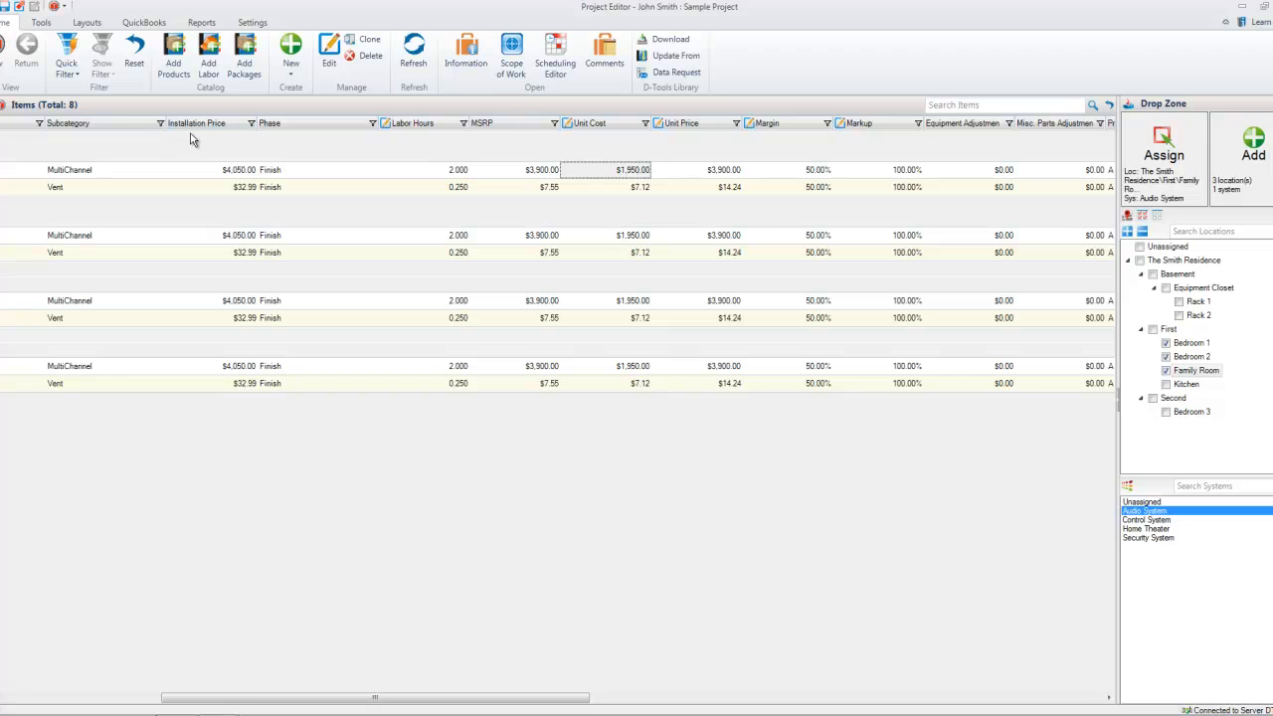
{"action": "left_click", "coordinate": [46, 24]}
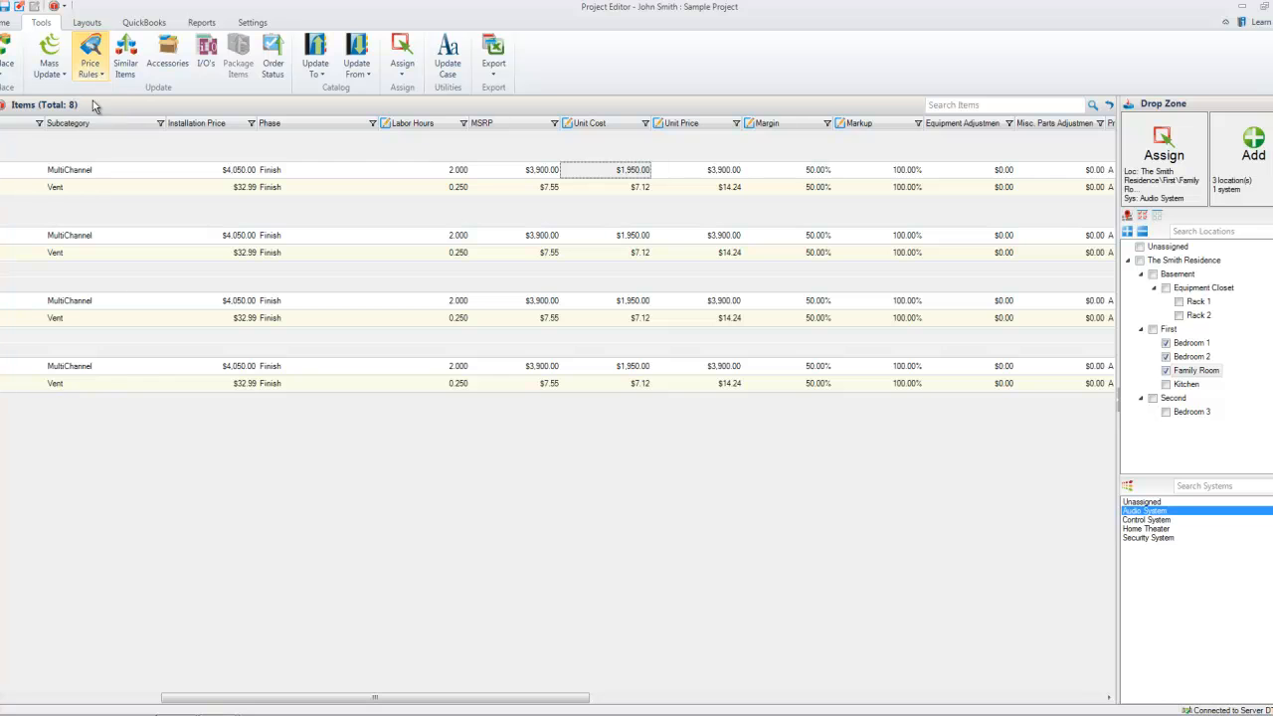
{"action": "left_click_drag", "start_coordinate": [197, 707], "coordinate": [20, 700]}
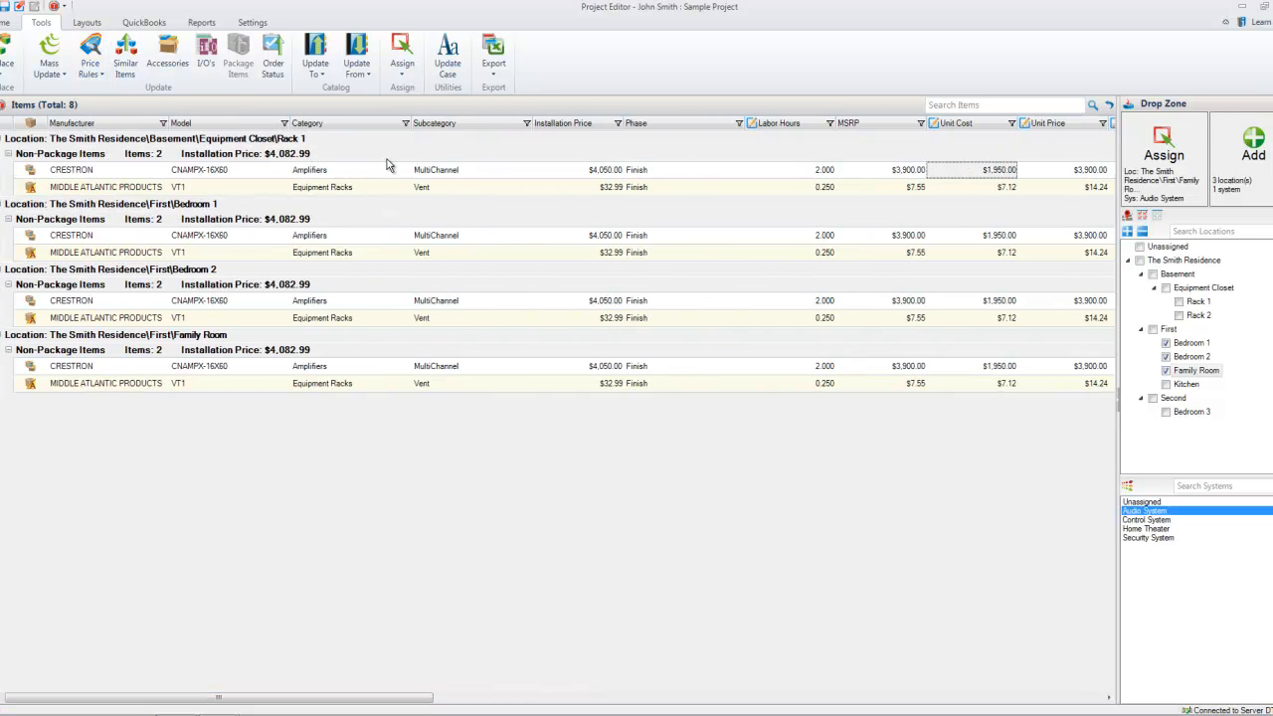
{"action": "left_click", "coordinate": [454, 171]}
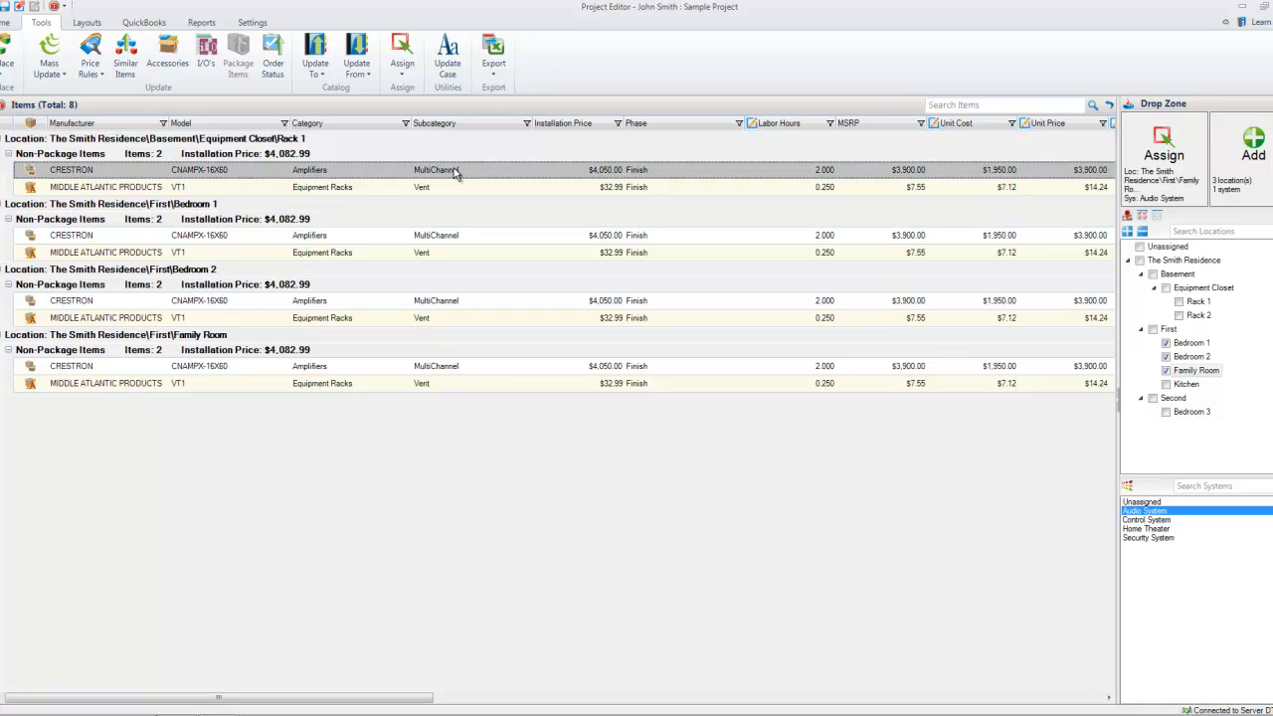
{"action": "left_click", "coordinate": [425, 366], "text": "shift"}
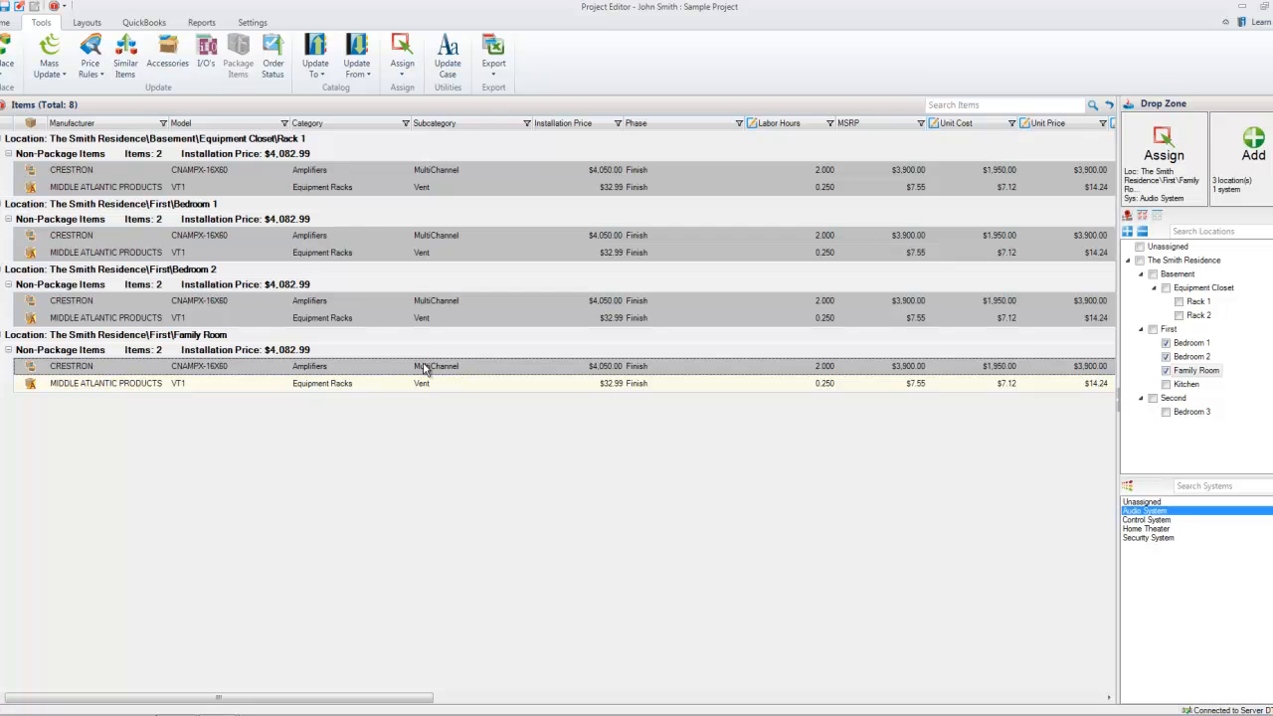
{"action": "left_click", "coordinate": [418, 384], "text": "shift"}
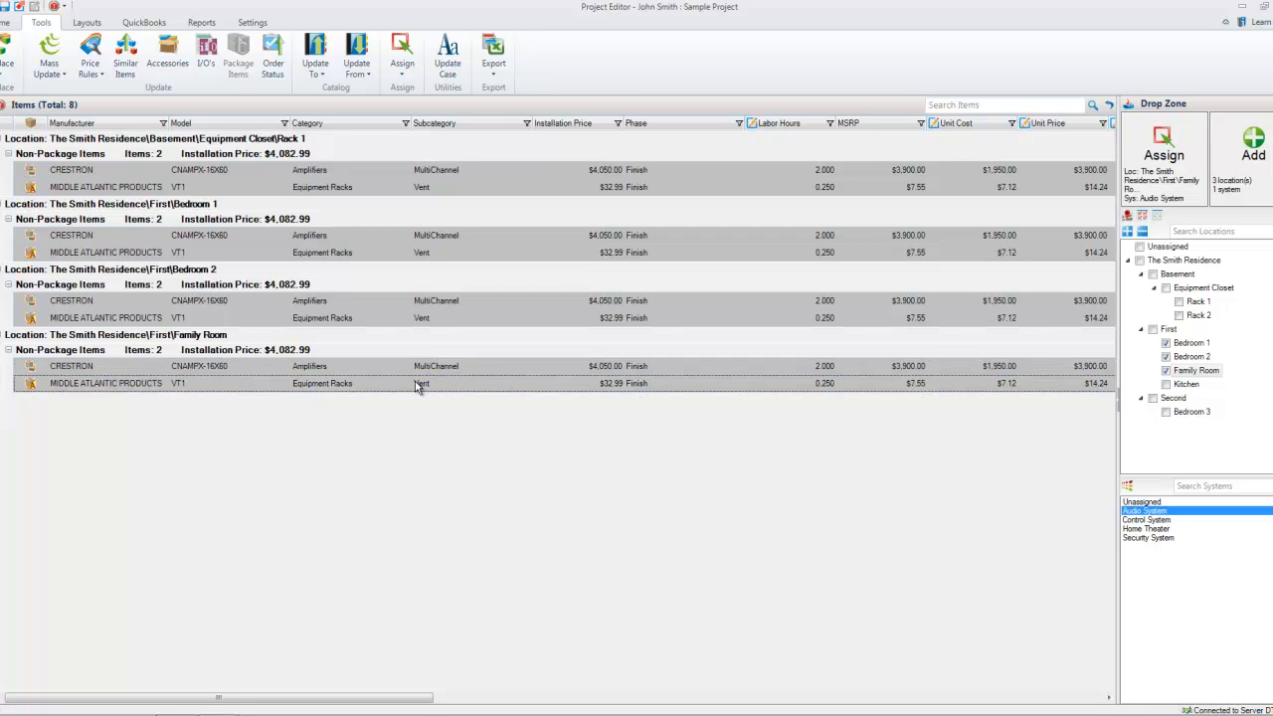
Step: Set the unit price of the CNAMPX-16X60 amplifier in Rack 1 to $3,500
{"action": "left_click", "coordinate": [399, 173]}
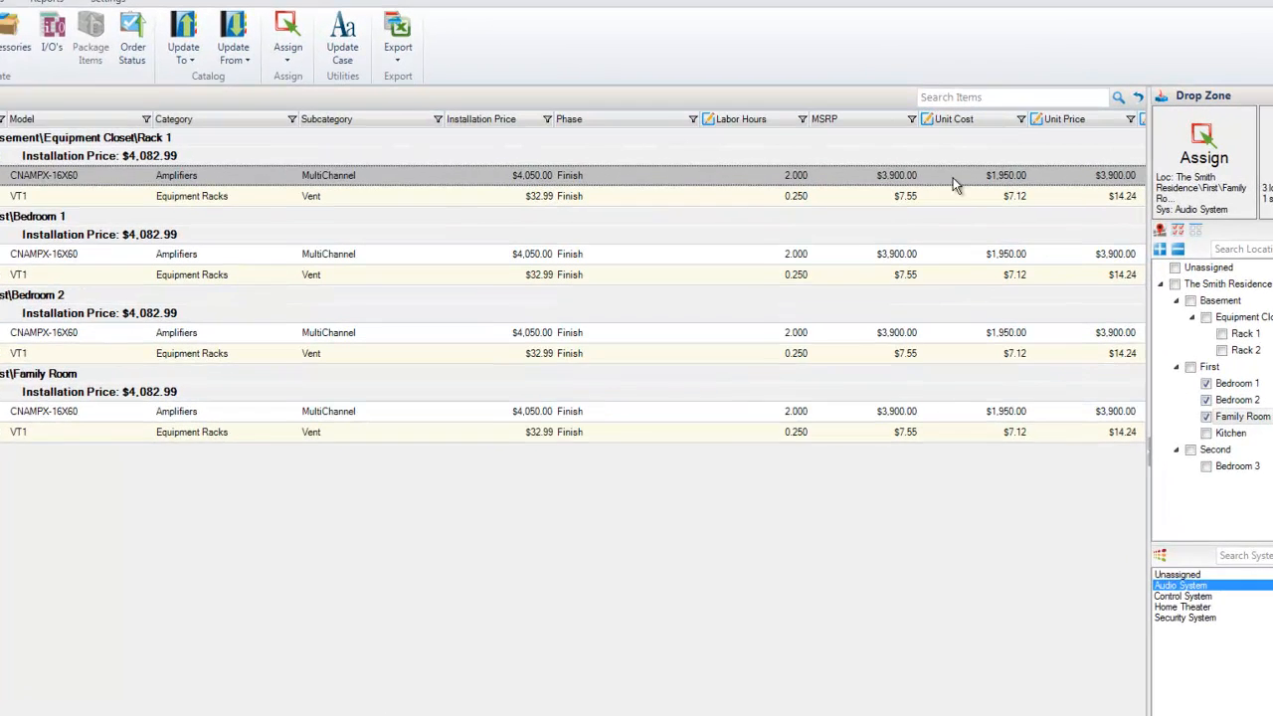
{"action": "left_click", "coordinate": [999, 171]}
{"action": "left_click", "coordinate": [1090, 177]}
{"action": "type", "text": "3,500__"}
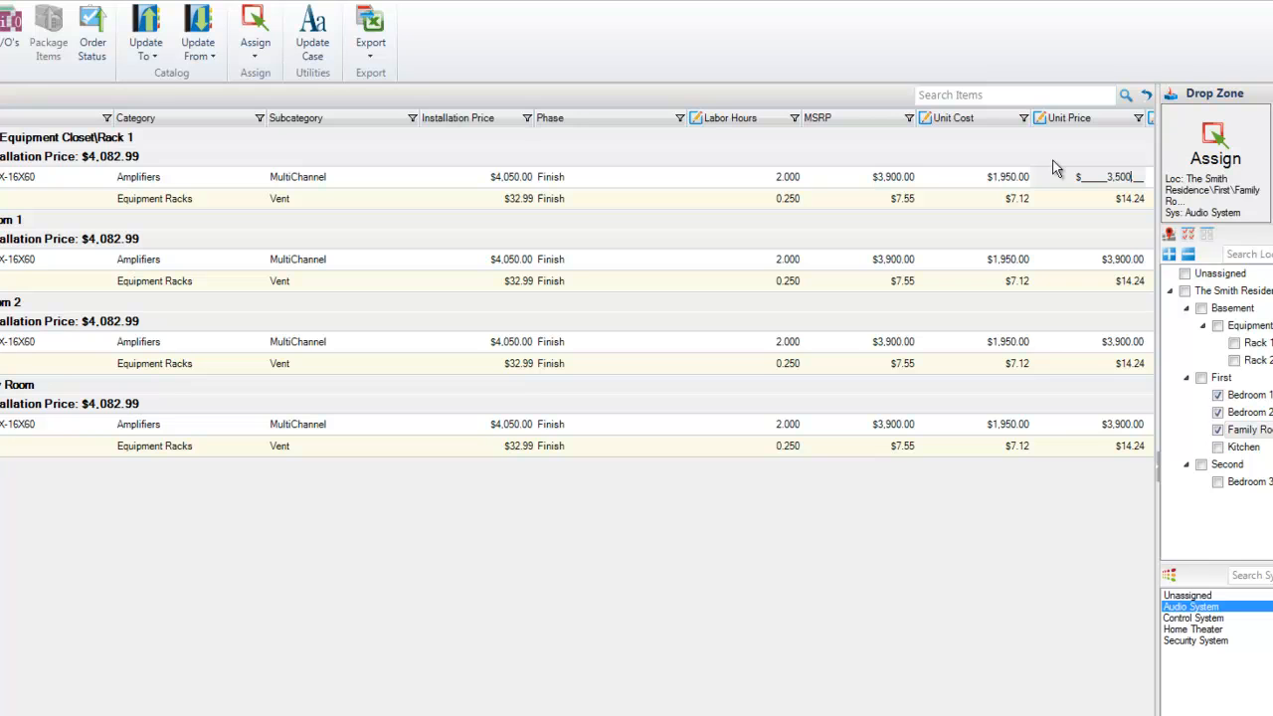
{"action": "left_click", "coordinate": [312, 181]}
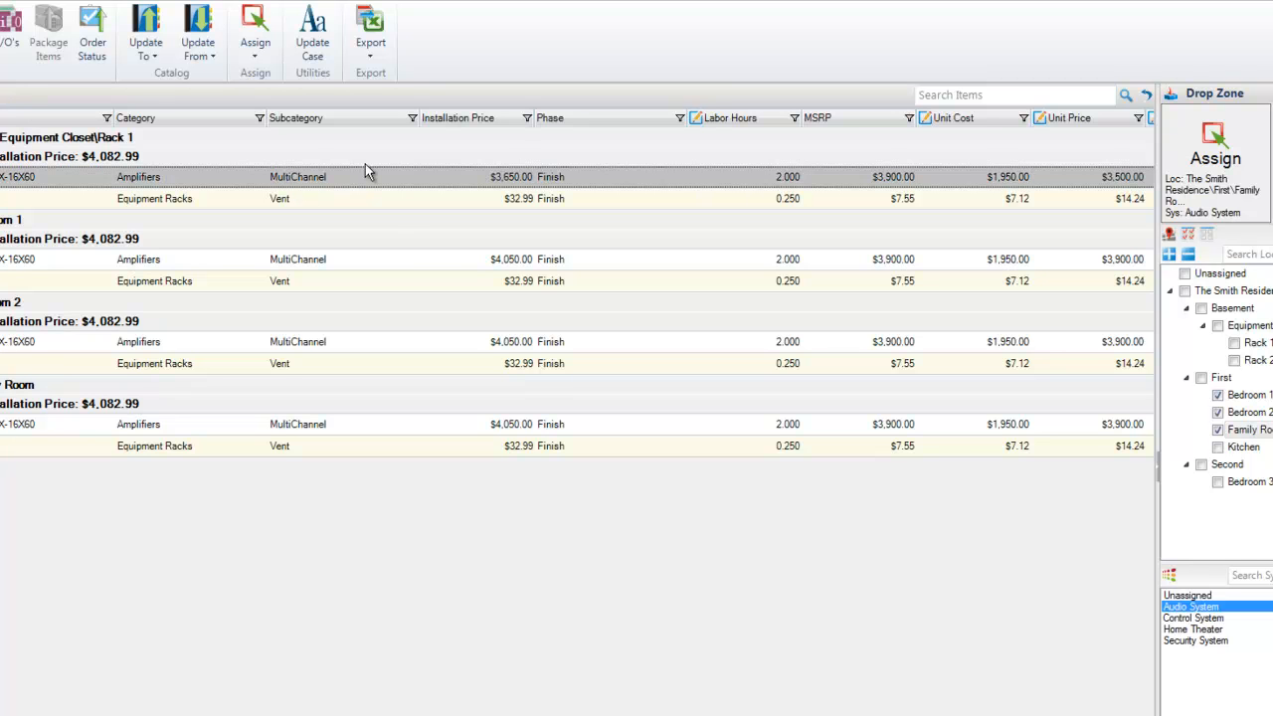
Step: Start a catalog update for the Rack 1 amplifier, limit its product update options to I/O's, and close it without updating
{"action": "left_click", "coordinate": [154, 62]}
{"action": "left_click", "coordinate": [157, 79]}
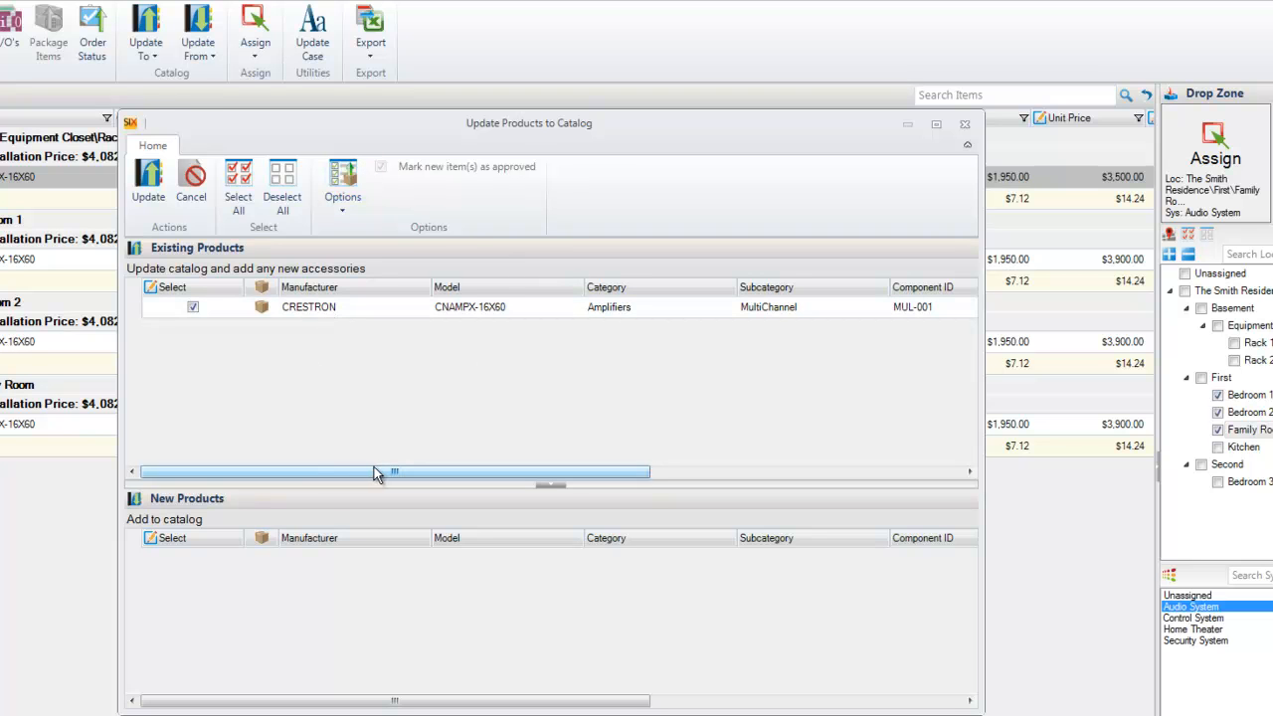
{"action": "left_click", "coordinate": [345, 207]}
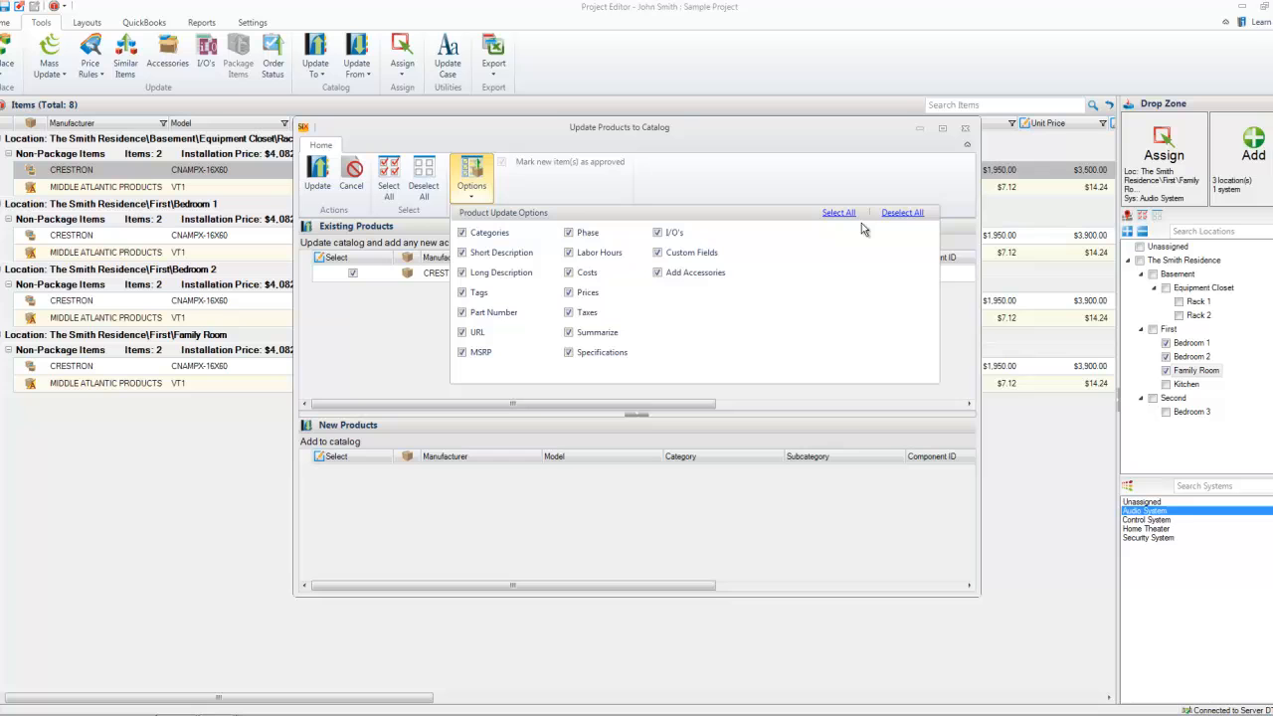
{"action": "left_click", "coordinate": [899, 213]}
{"action": "left_click", "coordinate": [659, 233]}
{"action": "left_click", "coordinate": [713, 168]}
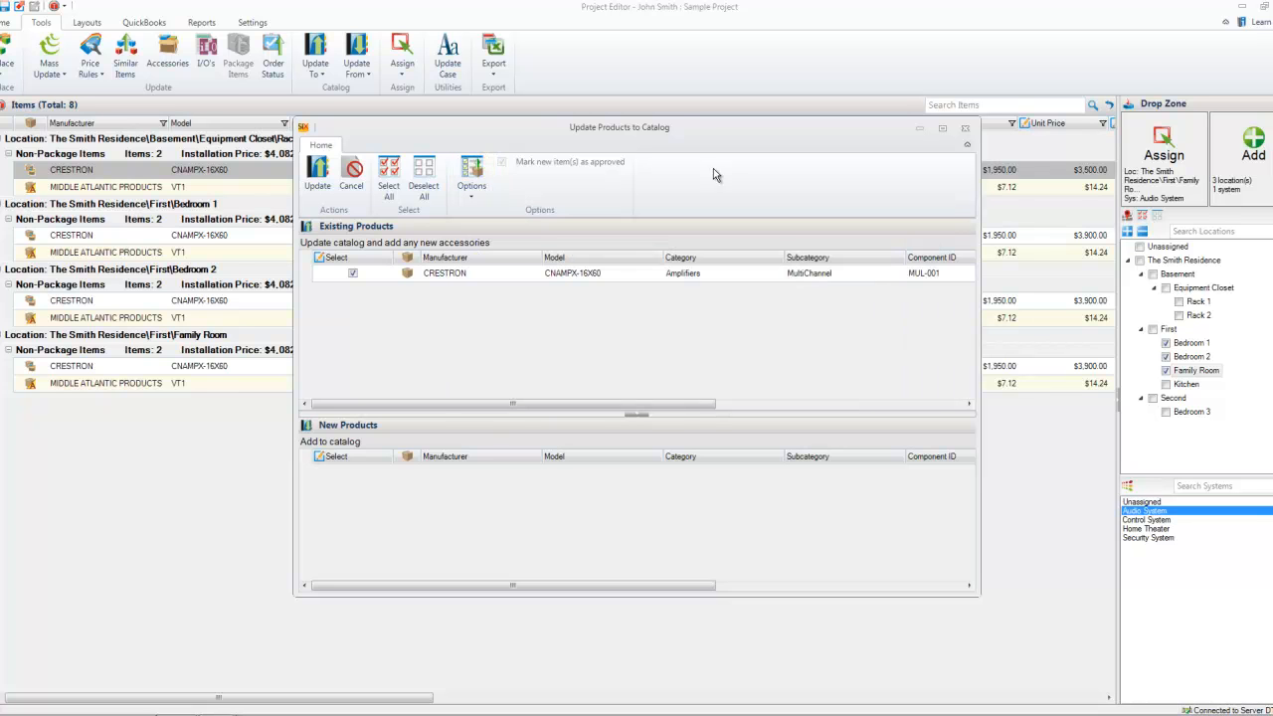
{"action": "left_click", "coordinate": [964, 128]}
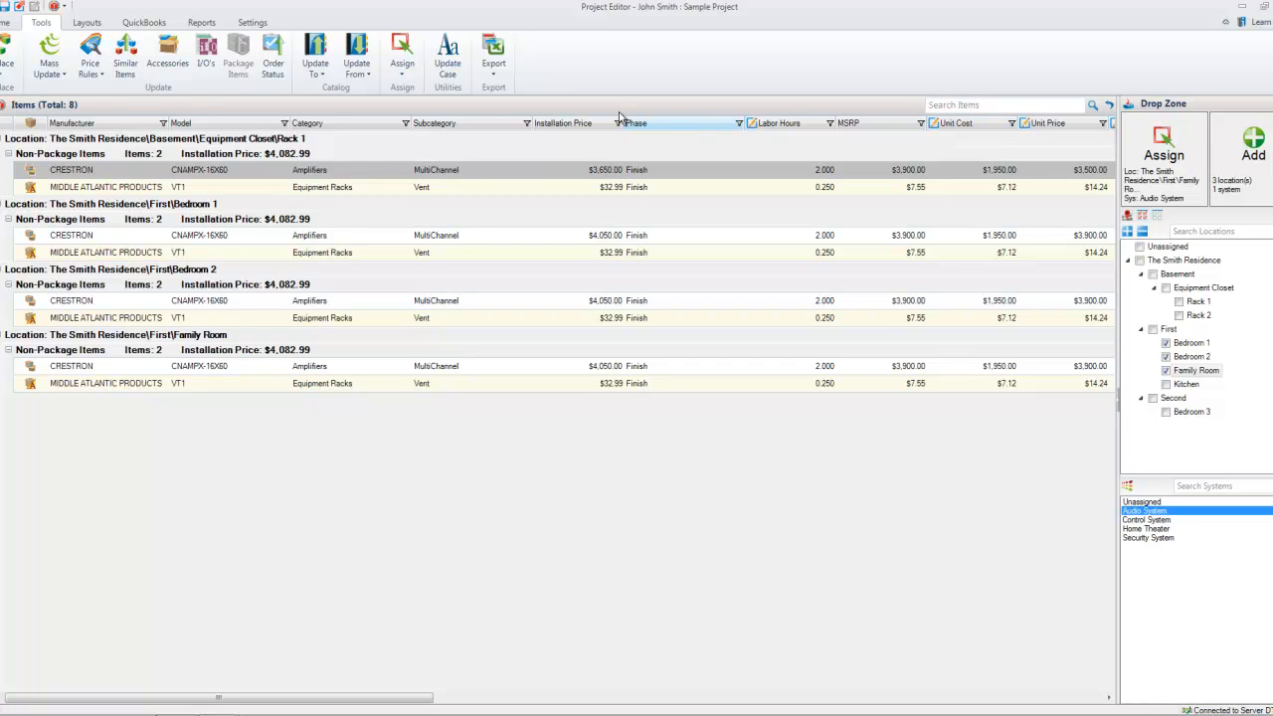
Step: Review the project items in the Accounting layout and the Order and Install layout
{"action": "left_click", "coordinate": [10, 24]}
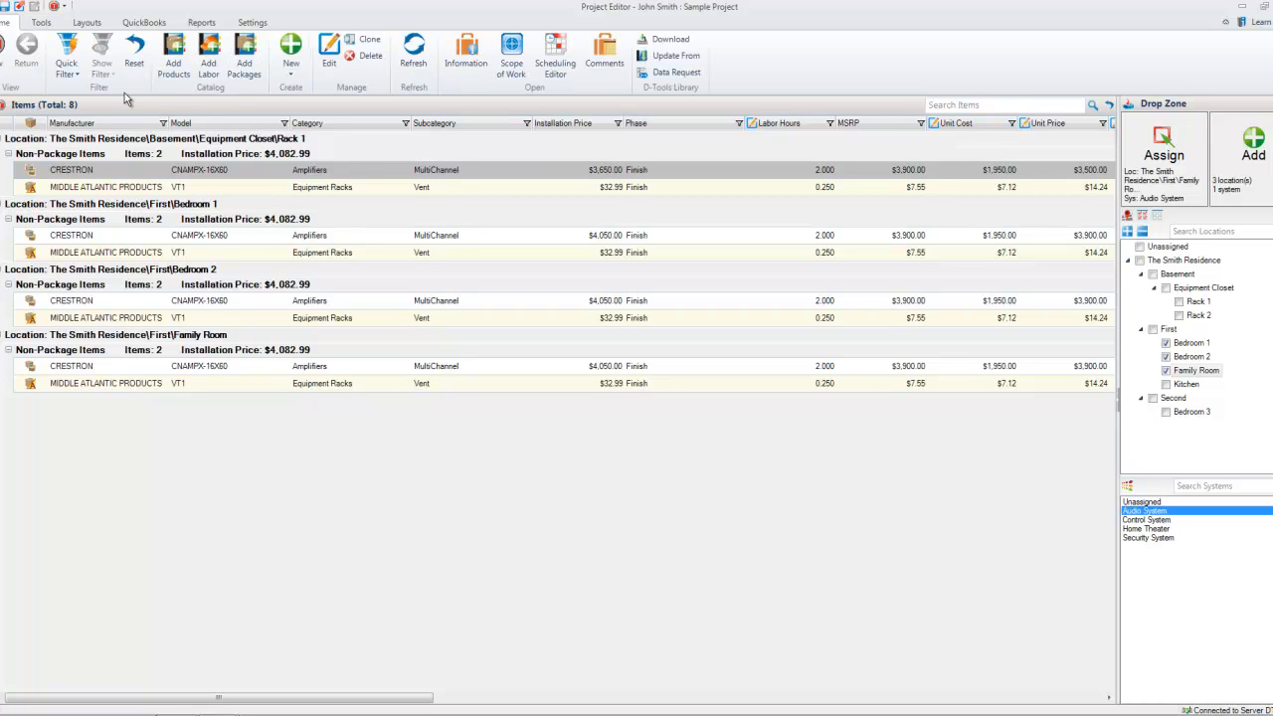
{"action": "left_click", "coordinate": [88, 24]}
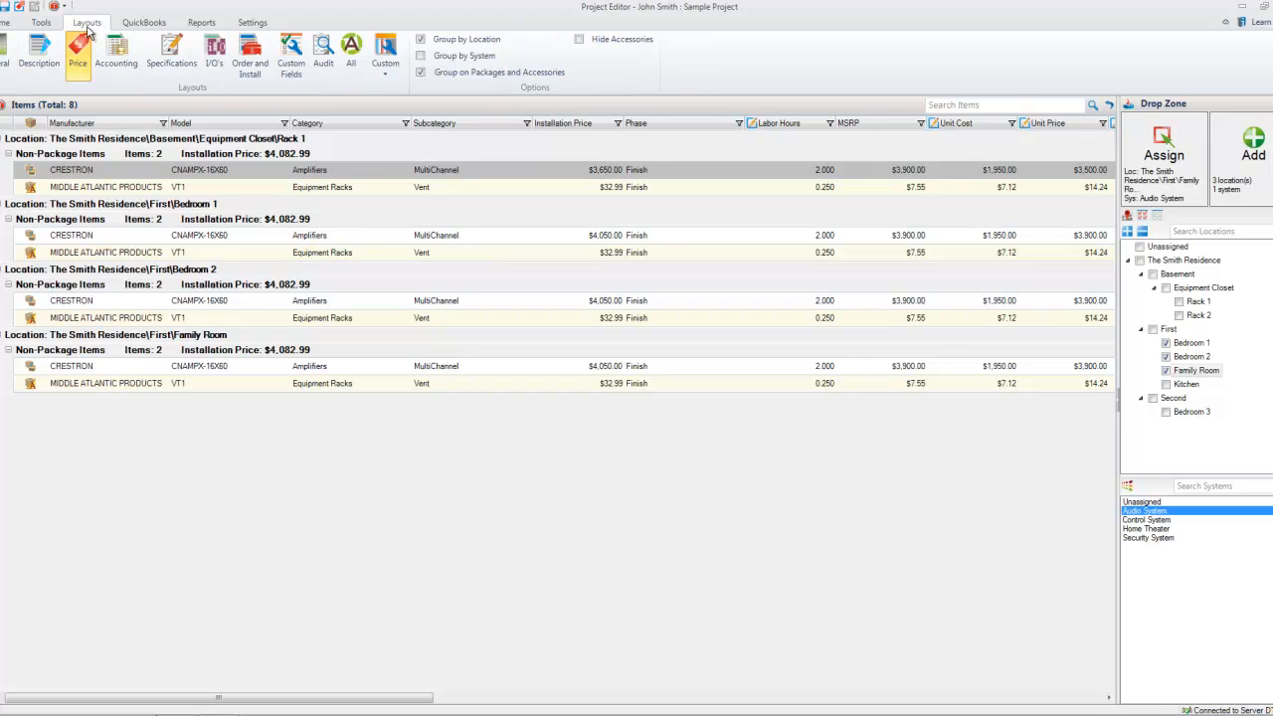
{"action": "left_click", "coordinate": [111, 65]}
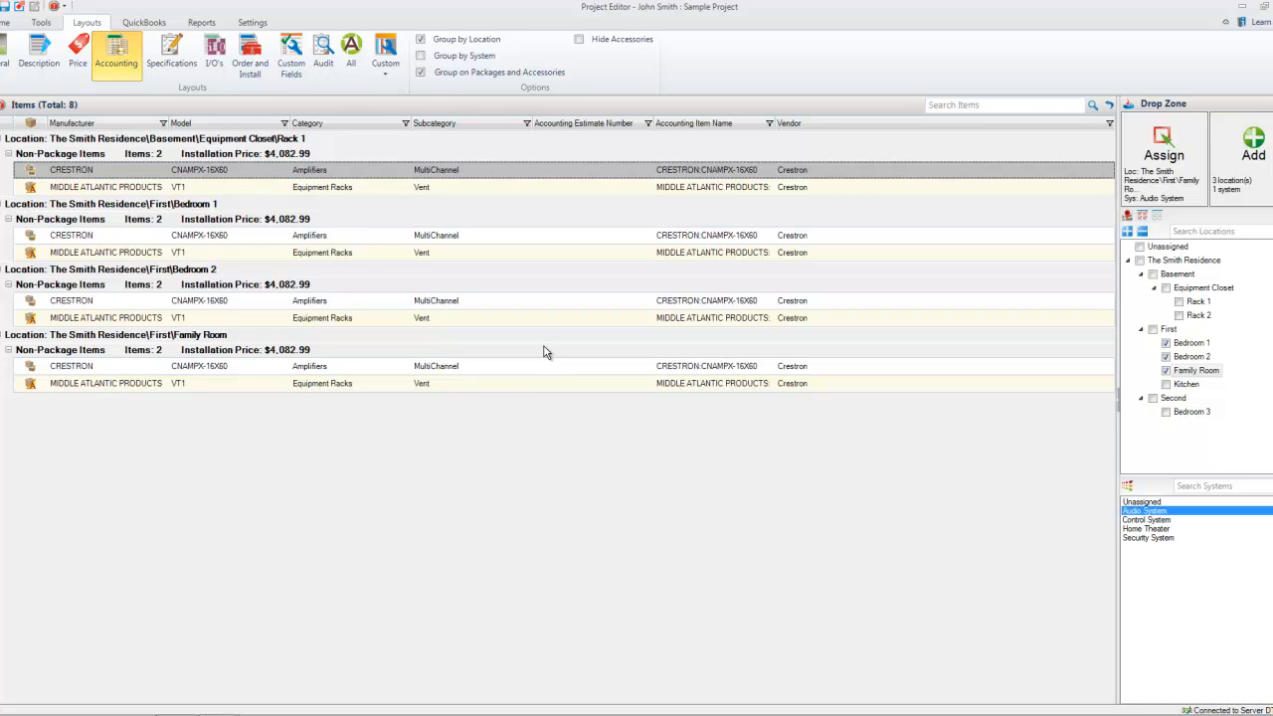
{"action": "left_click", "coordinate": [246, 71]}
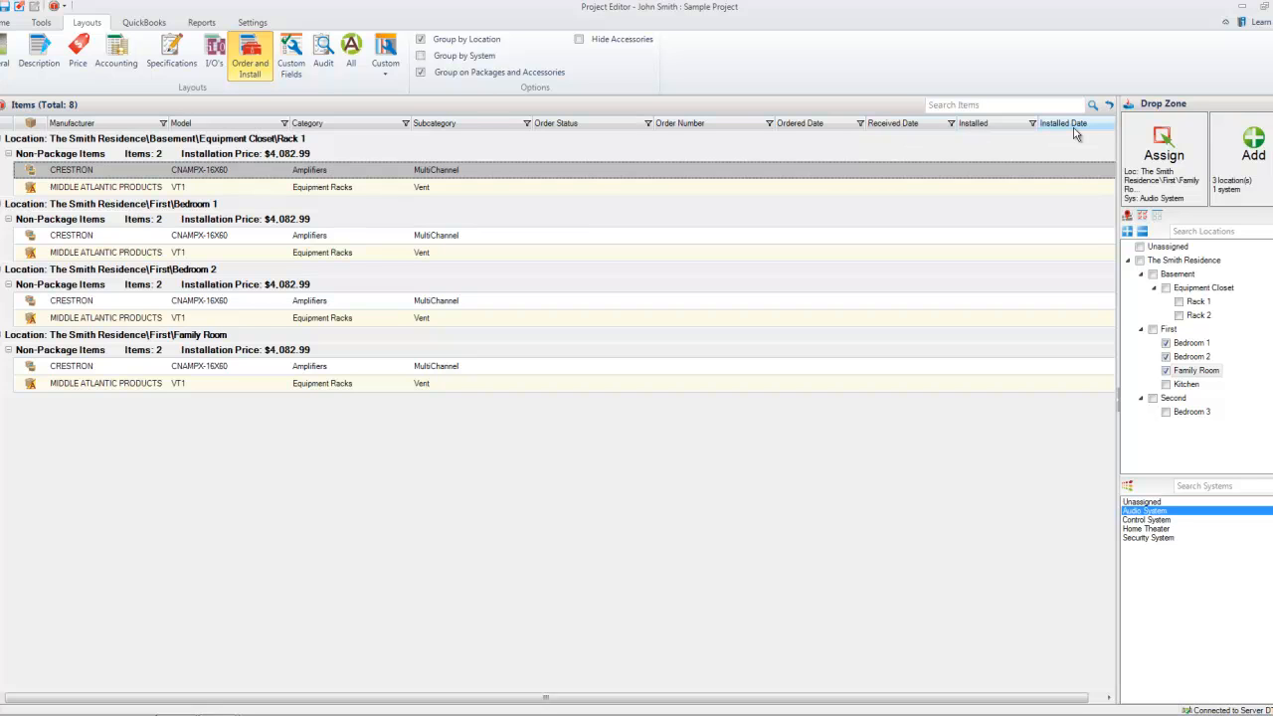
Step: Start an order status update for all project items and choose Ordered as the status
{"action": "left_click", "coordinate": [42, 24]}
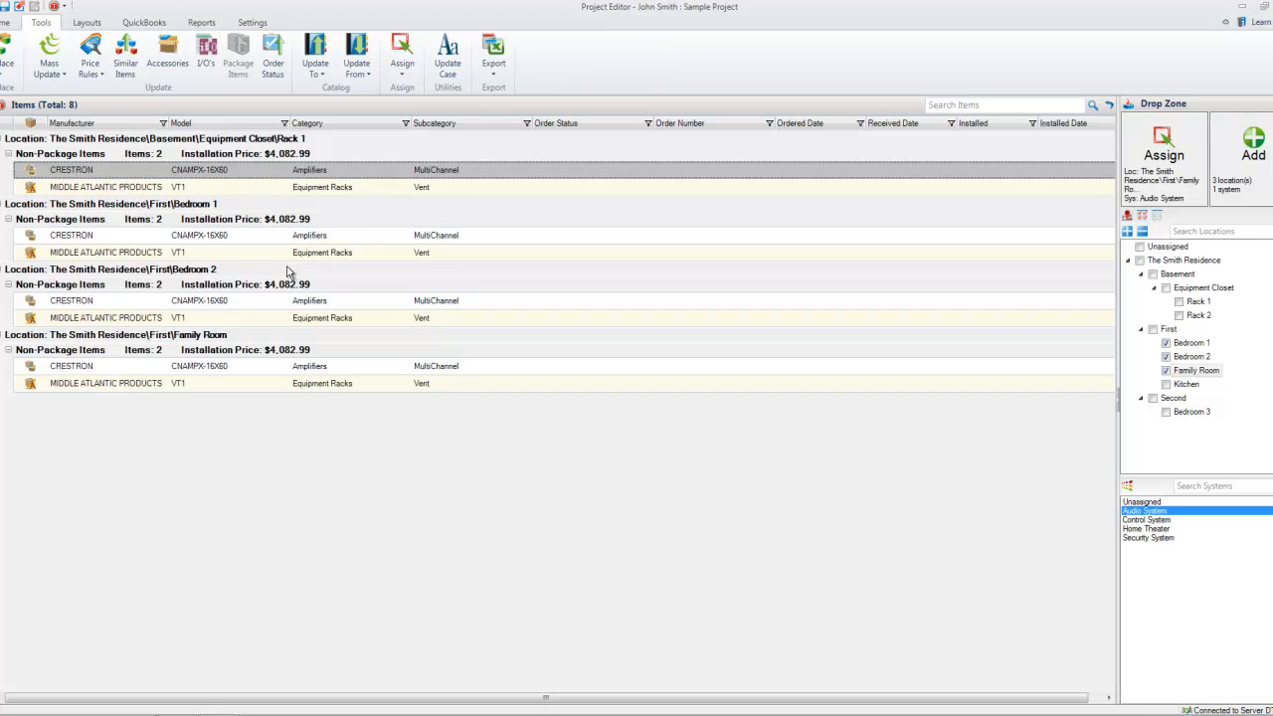
{"action": "key", "text": "ctrl+a"}
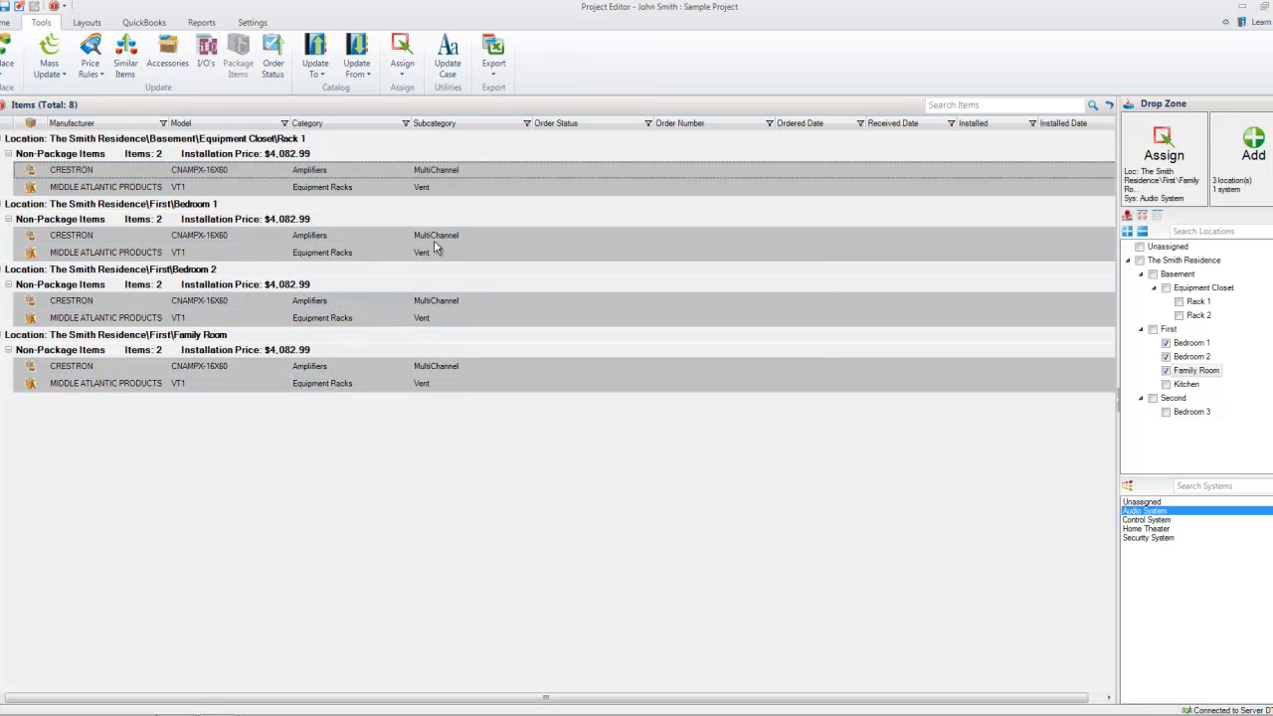
{"action": "left_click", "coordinate": [284, 68]}
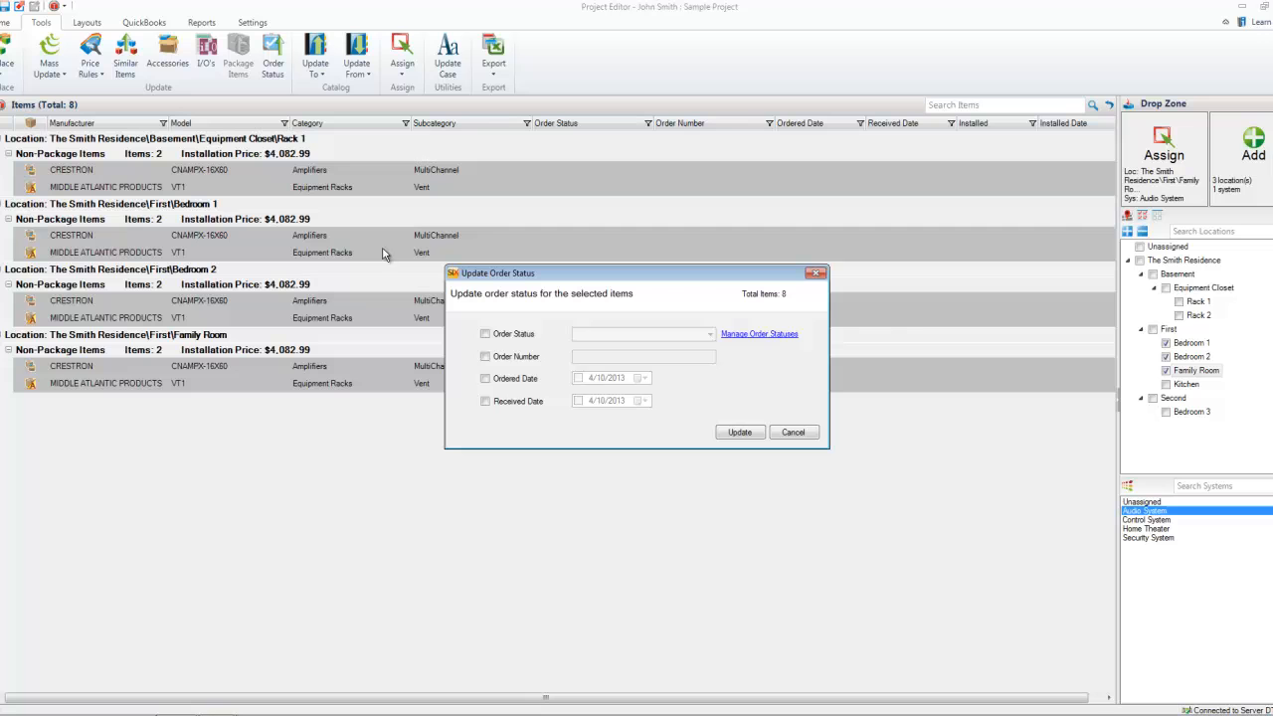
{"action": "left_click", "coordinate": [485, 334]}
{"action": "left_click", "coordinate": [674, 334]}
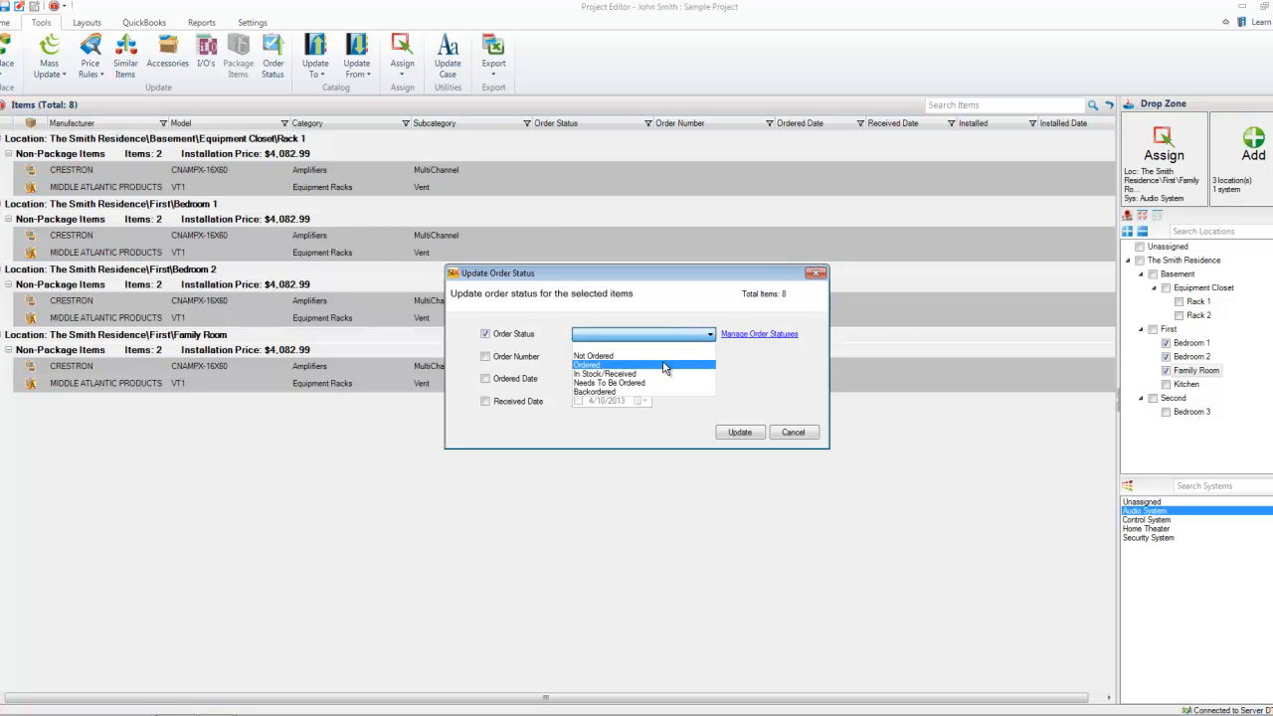
{"action": "left_click", "coordinate": [667, 366]}
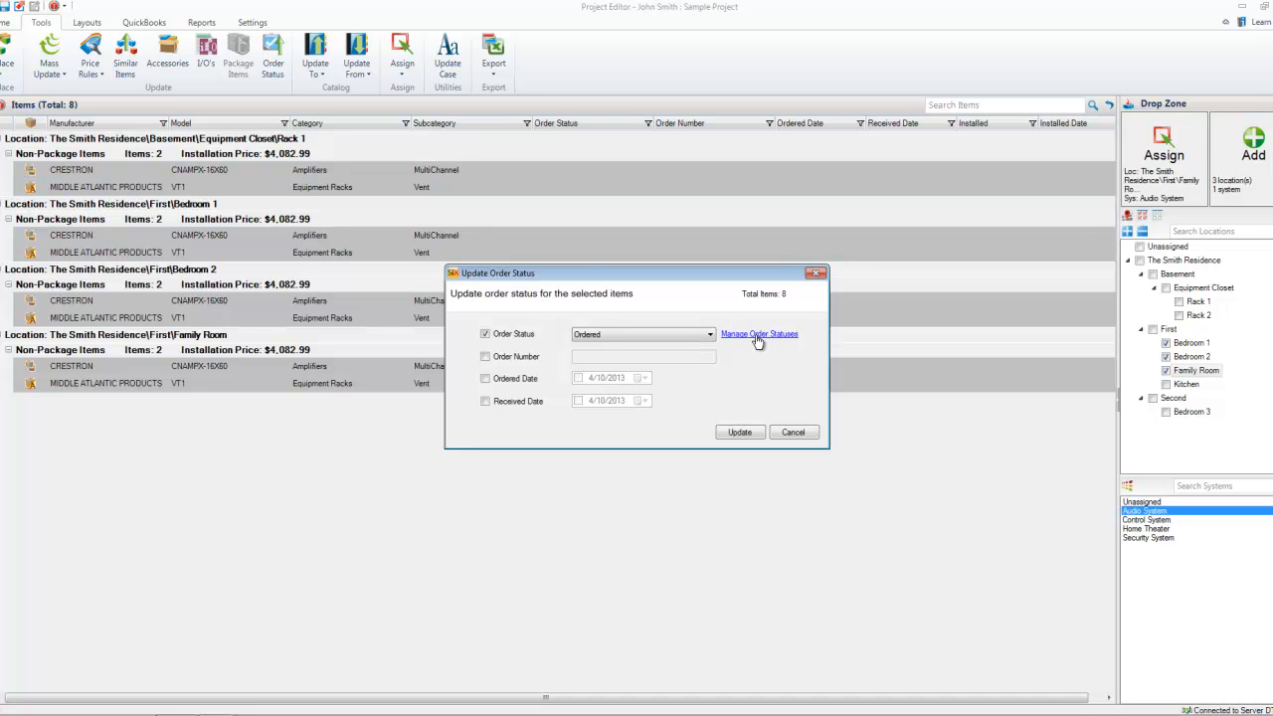
Step: Enter the order number, set the ordered date to 4/8/2013, and apply the order update to all selected items
{"action": "left_click", "coordinate": [485, 356]}
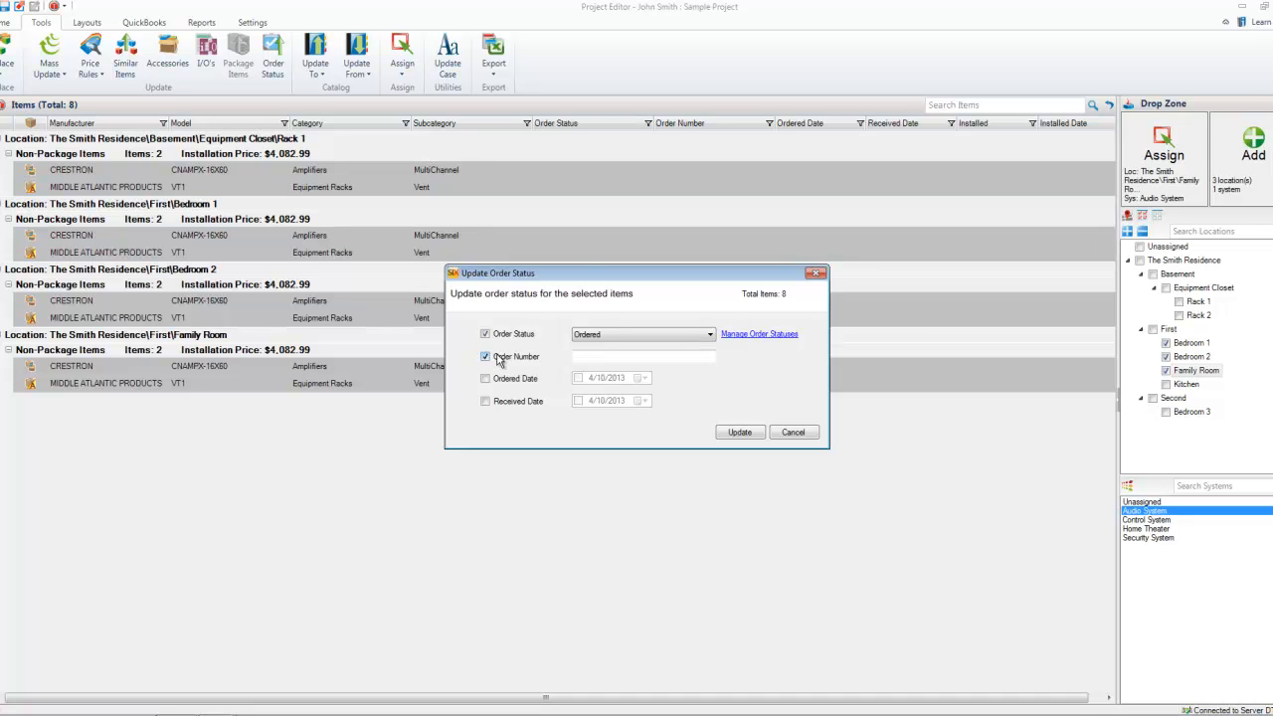
{"action": "type", "text": "1234"}
{"action": "left_click", "coordinate": [485, 379]}
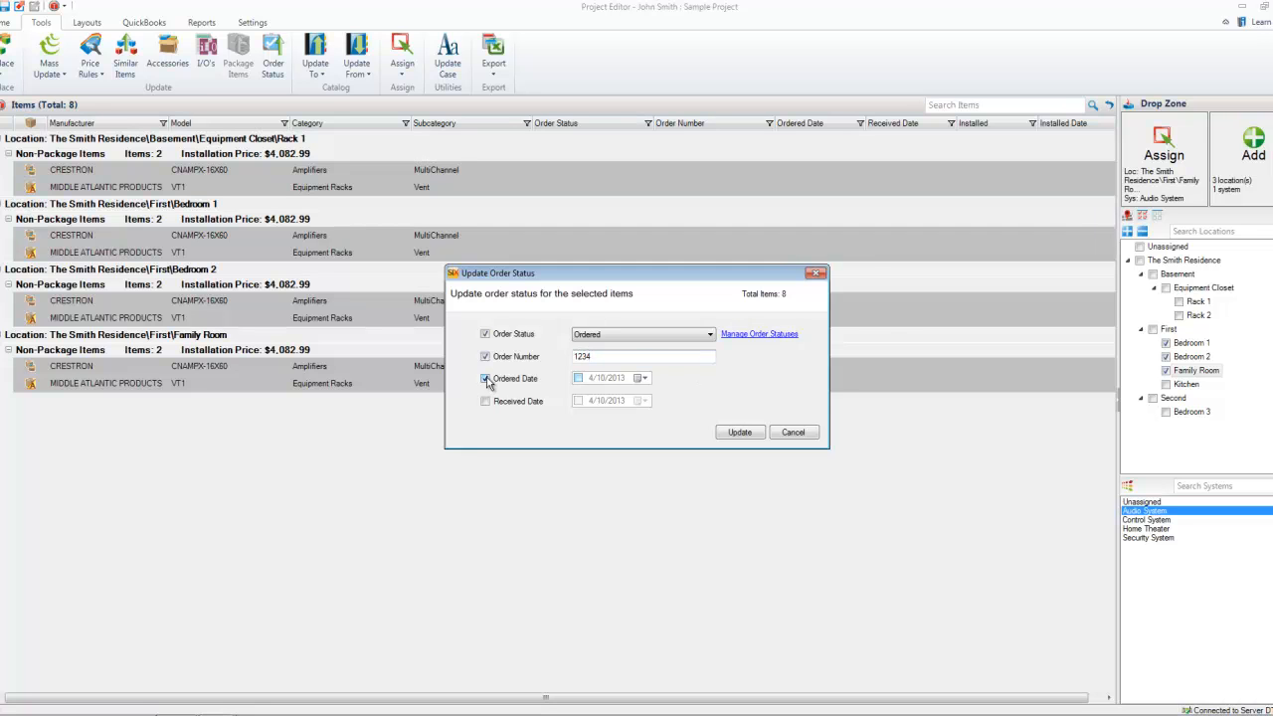
{"action": "left_click", "coordinate": [641, 379]}
{"action": "left_click", "coordinate": [607, 434]}
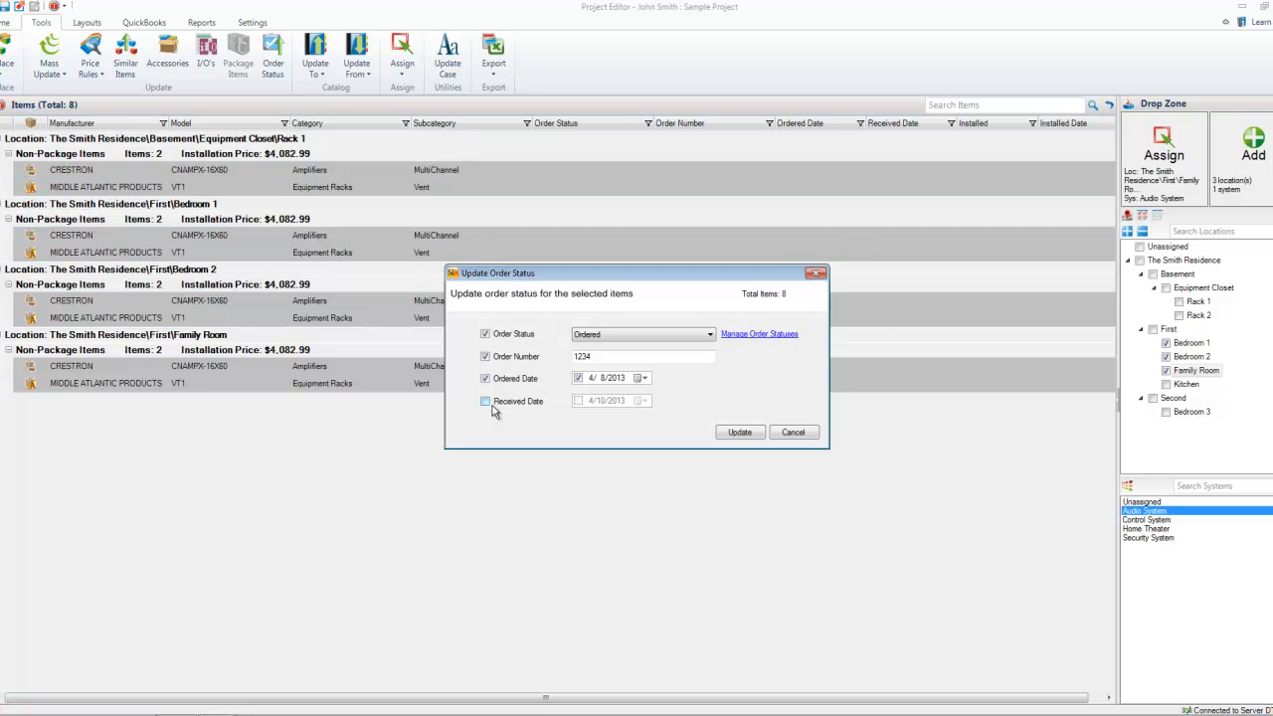
{"action": "left_click", "coordinate": [752, 435]}
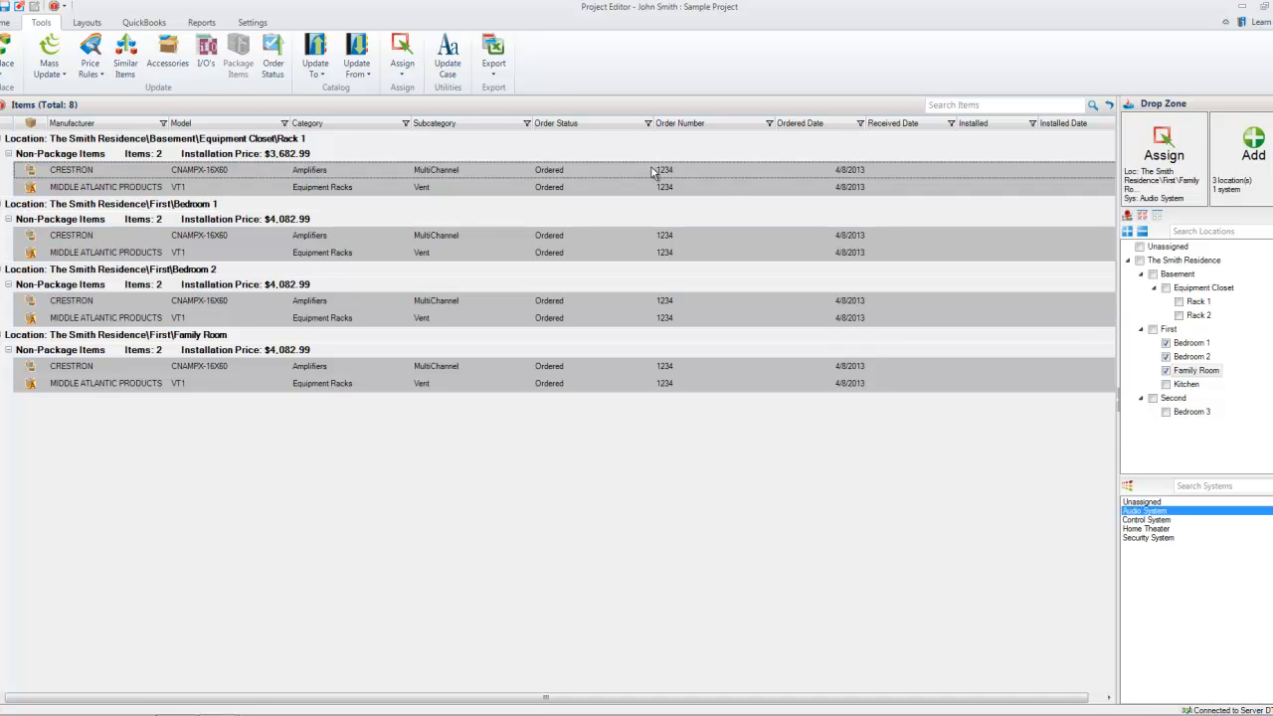
{"action": "left_click", "coordinate": [684, 174]}
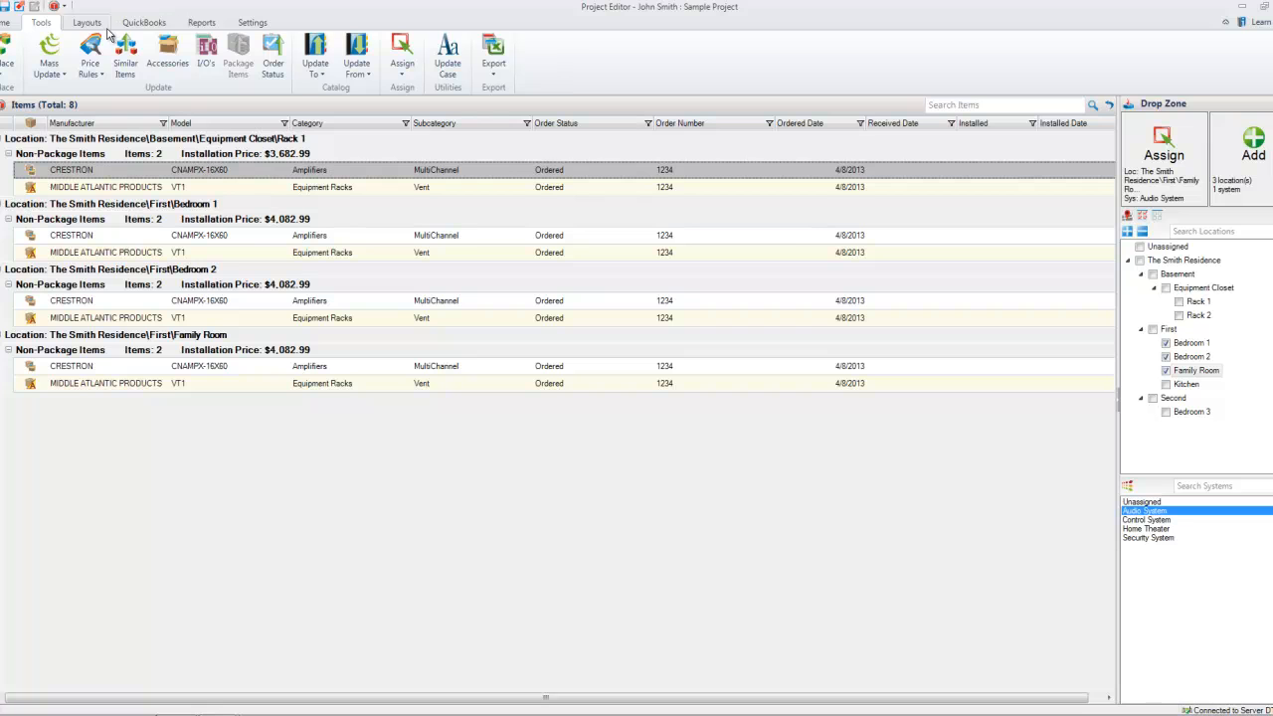
Step: Choose the client report Proposal With Images By Location and open its theme selection
{"action": "left_click", "coordinate": [200, 23]}
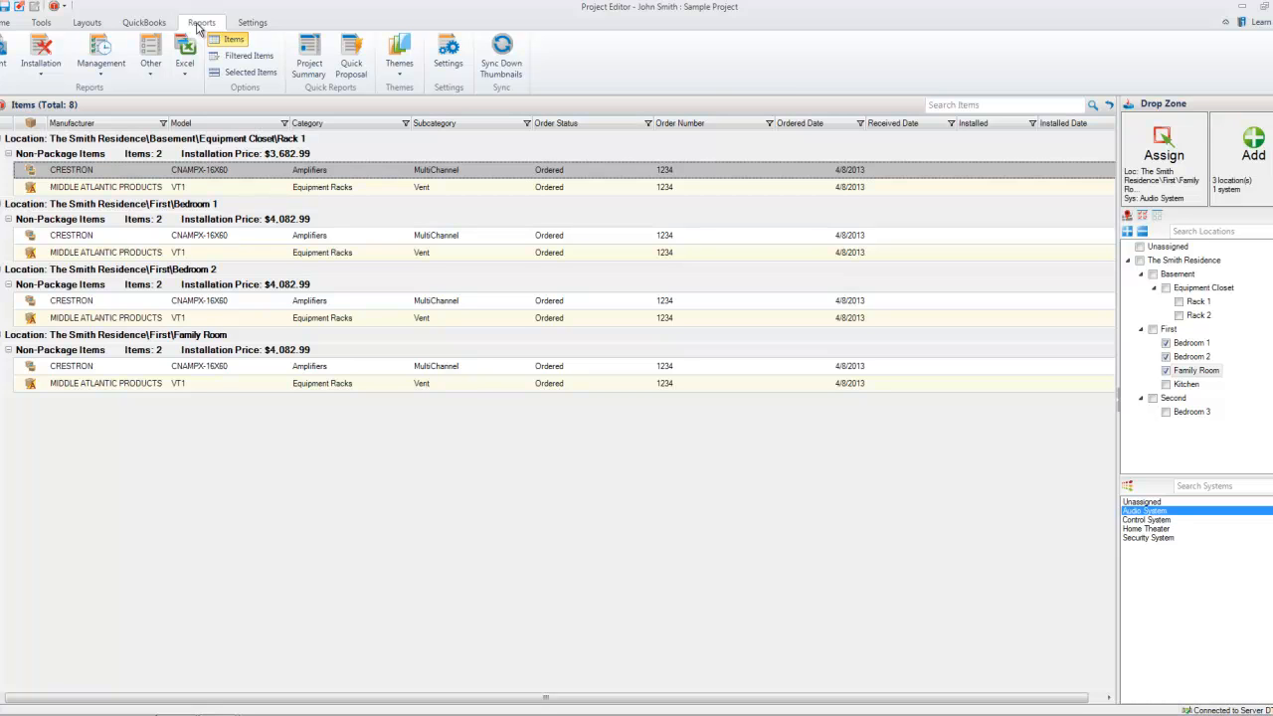
{"action": "left_click", "coordinate": [4, 65]}
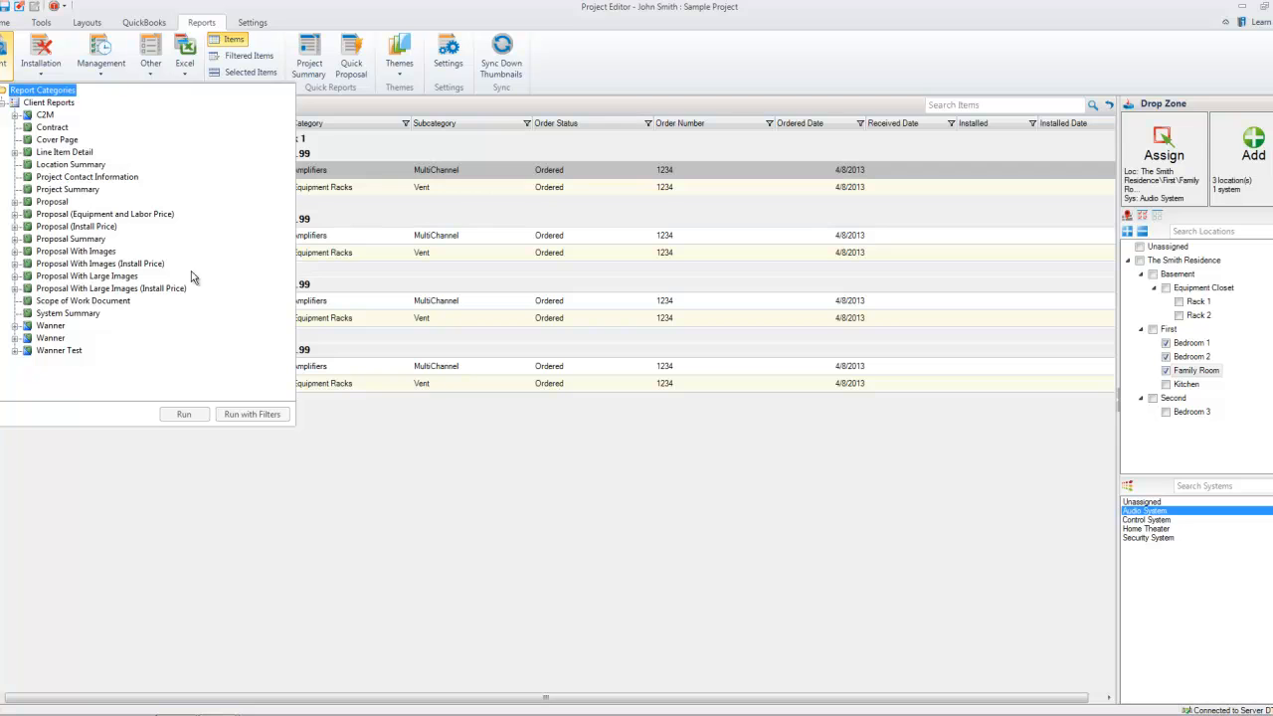
{"action": "left_click", "coordinate": [15, 252]}
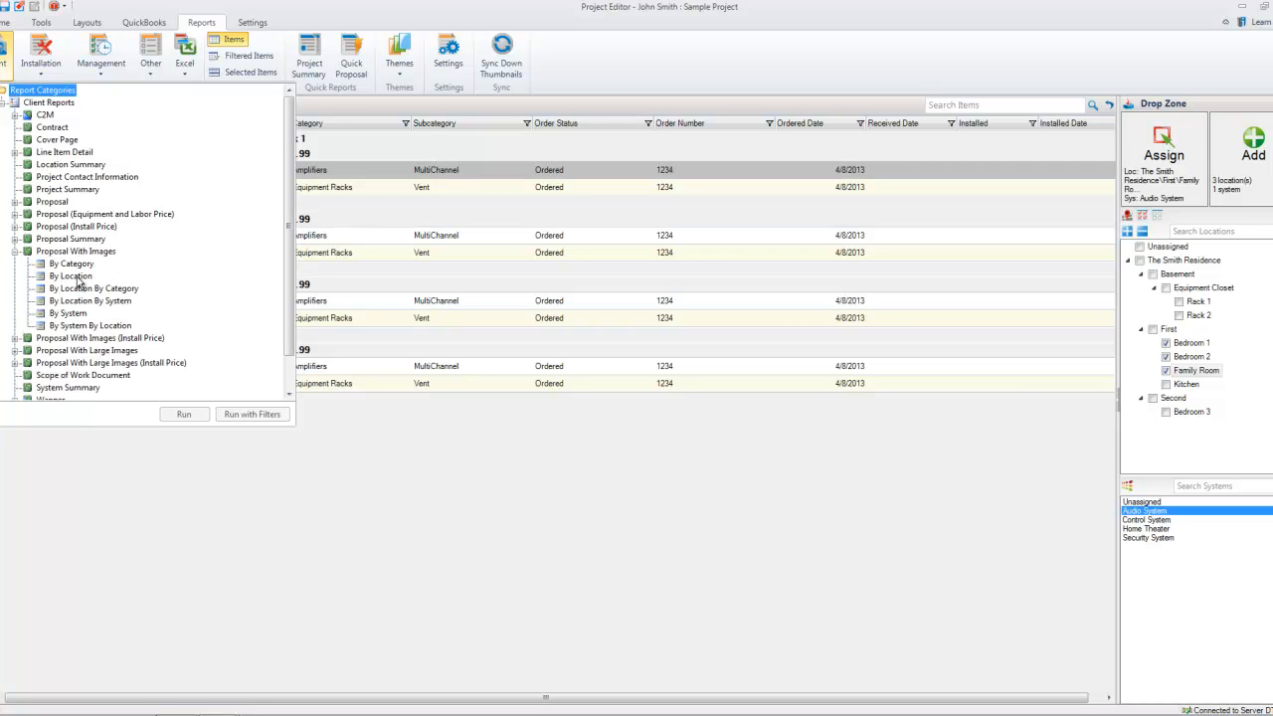
{"action": "left_click", "coordinate": [76, 276]}
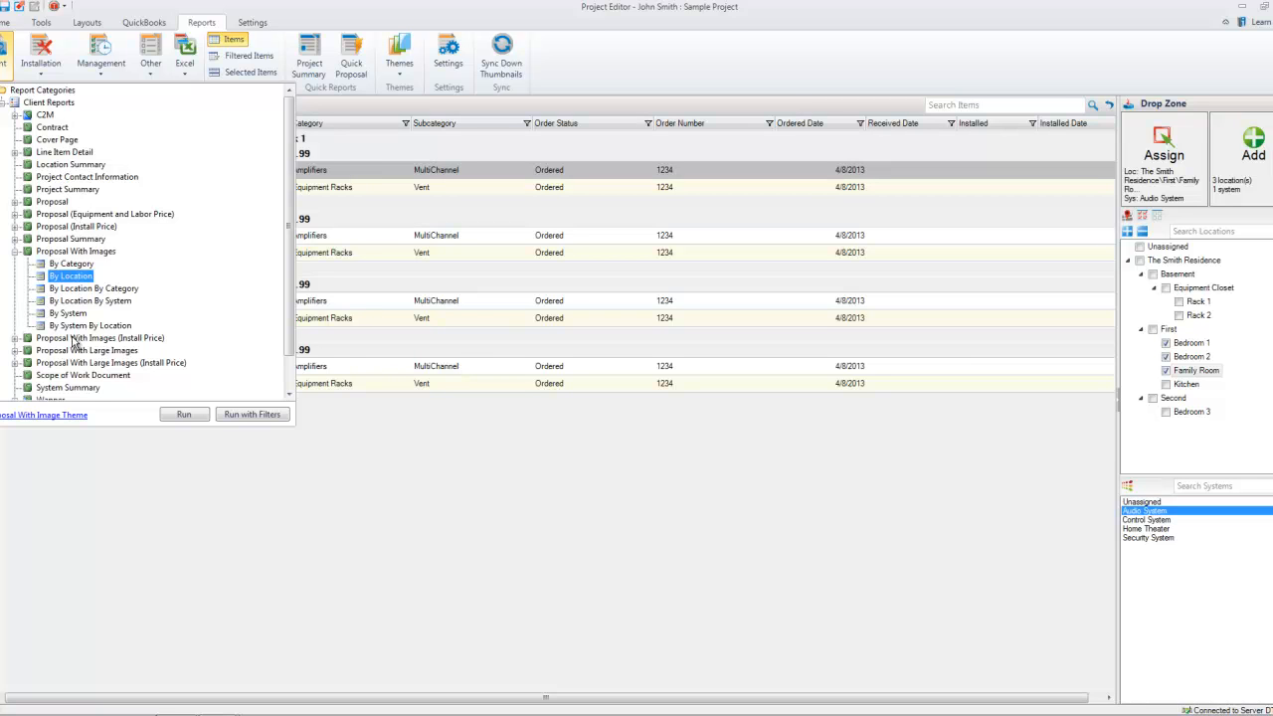
{"action": "left_click", "coordinate": [52, 418]}
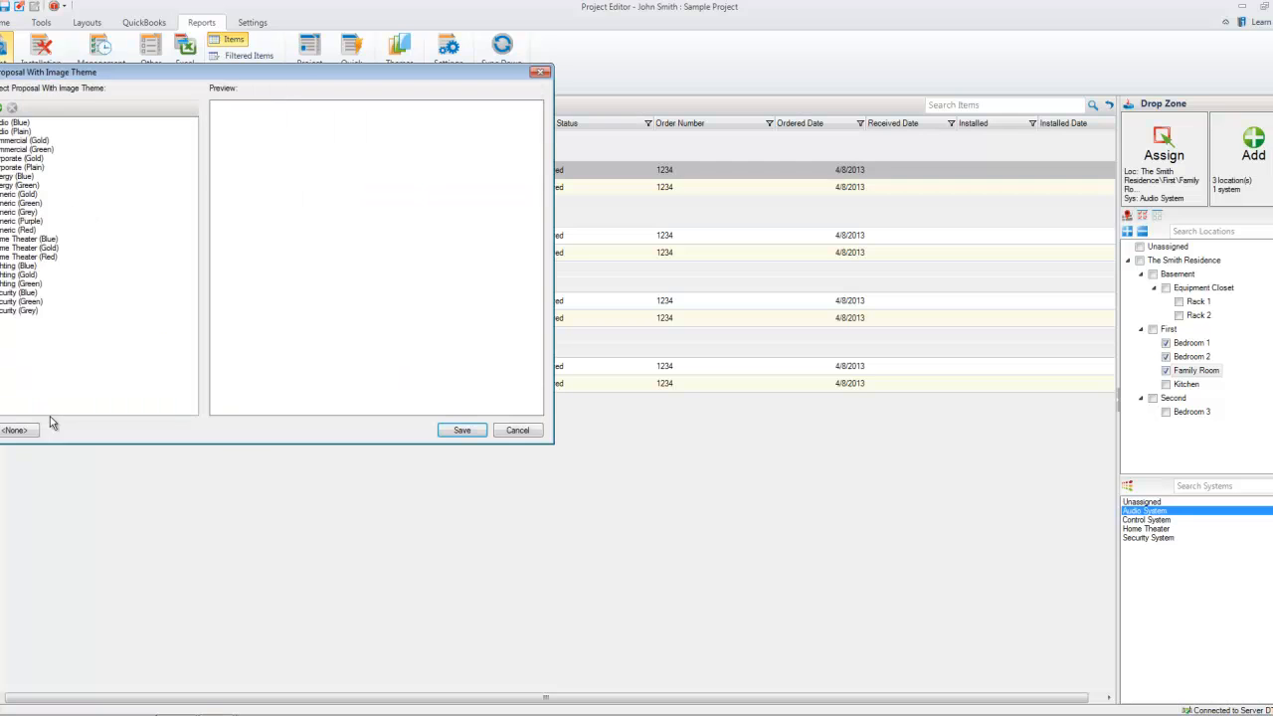
Step: Preview several proposal image themes, including Generic (Red), Lighting (Blue) and Commercial (Gold)
{"action": "left_click", "coordinate": [16, 220]}
{"action": "left_click", "coordinate": [15, 168]}
{"action": "left_click", "coordinate": [14, 149]}
{"action": "left_click", "coordinate": [17, 228]}
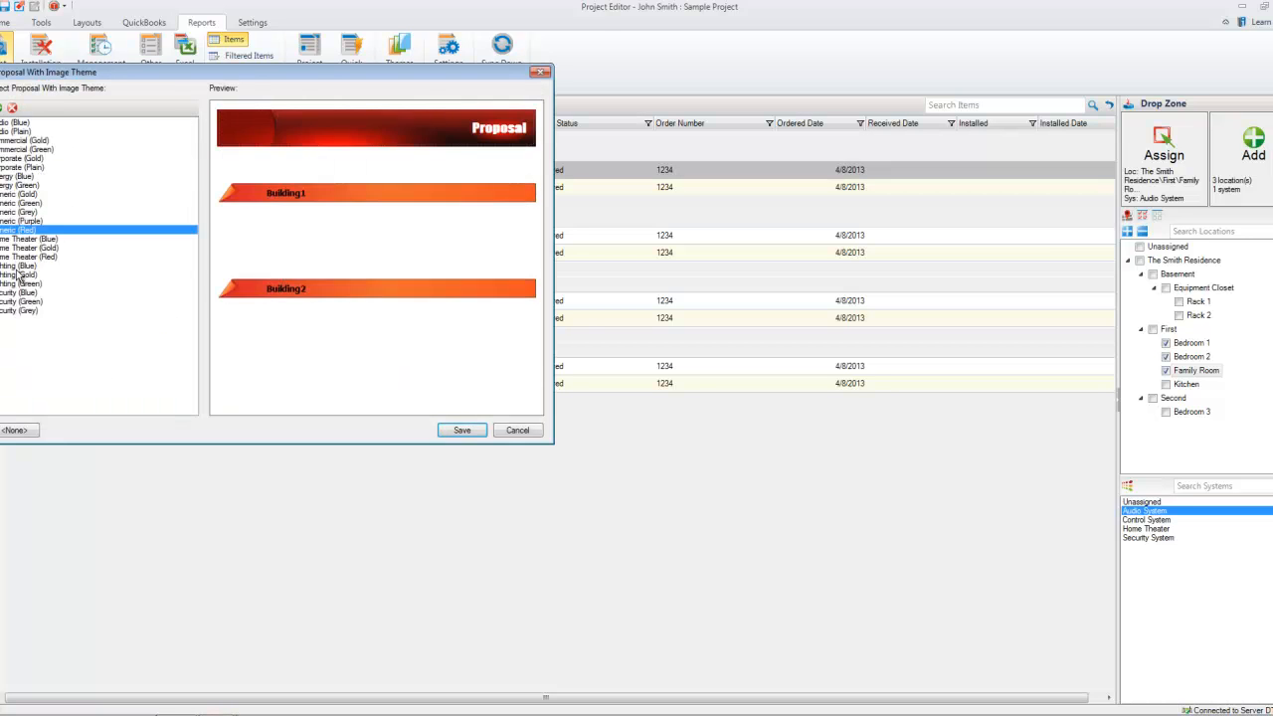
{"action": "left_click", "coordinate": [17, 284]}
{"action": "left_click", "coordinate": [17, 302]}
{"action": "left_click", "coordinate": [18, 266]}
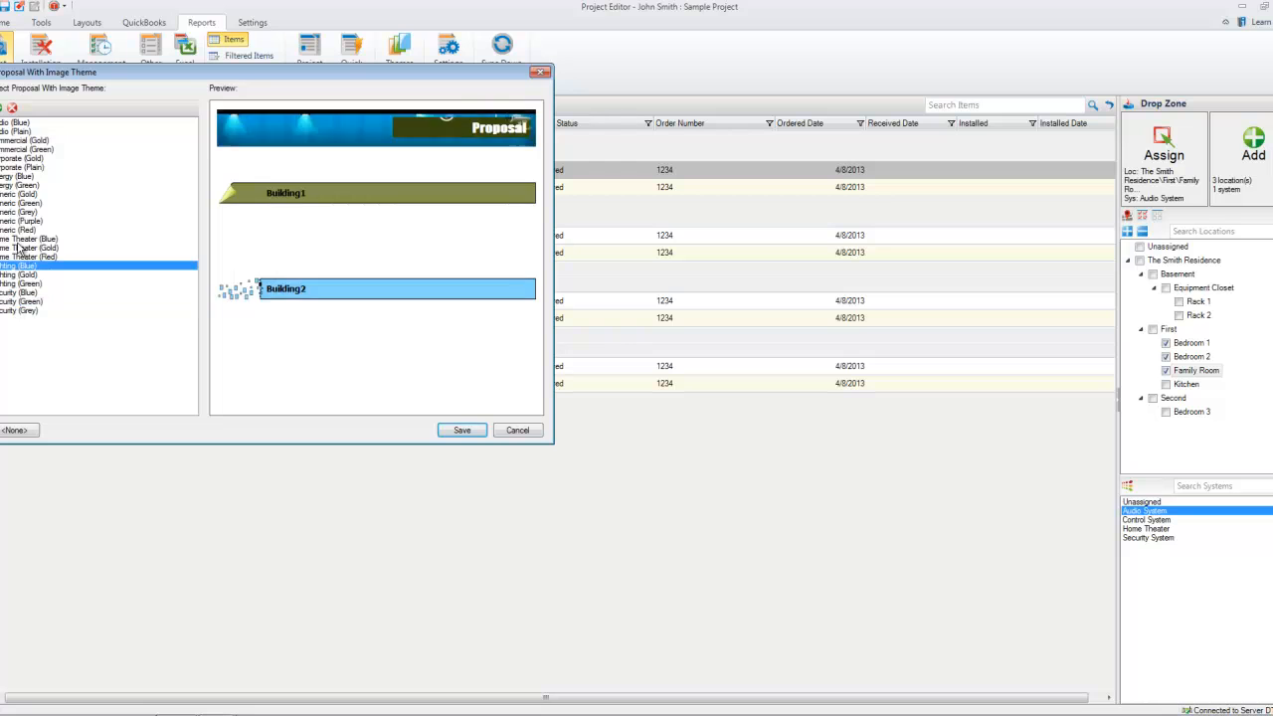
{"action": "left_click", "coordinate": [18, 203]}
{"action": "left_click", "coordinate": [17, 160]}
{"action": "left_click", "coordinate": [20, 142]}
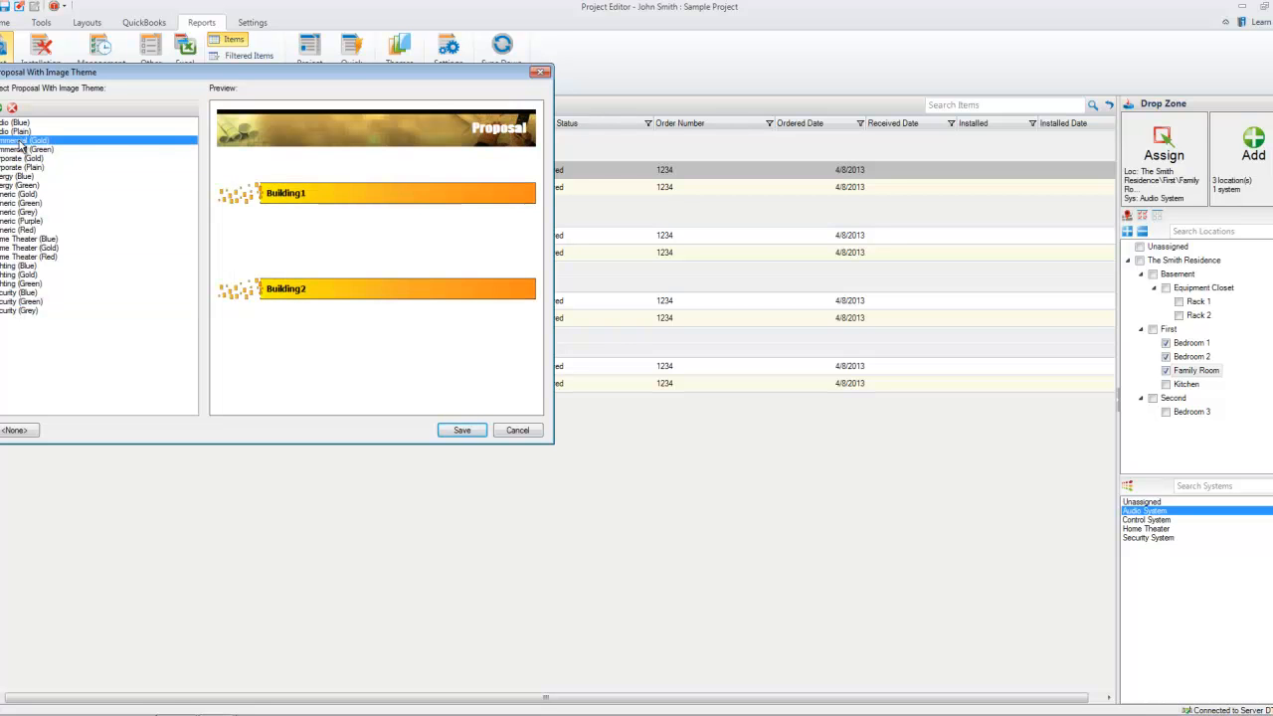
Step: View the new theme form's name, header and group header options, and leave the theme selection without saving
{"action": "left_click", "coordinate": [2, 109]}
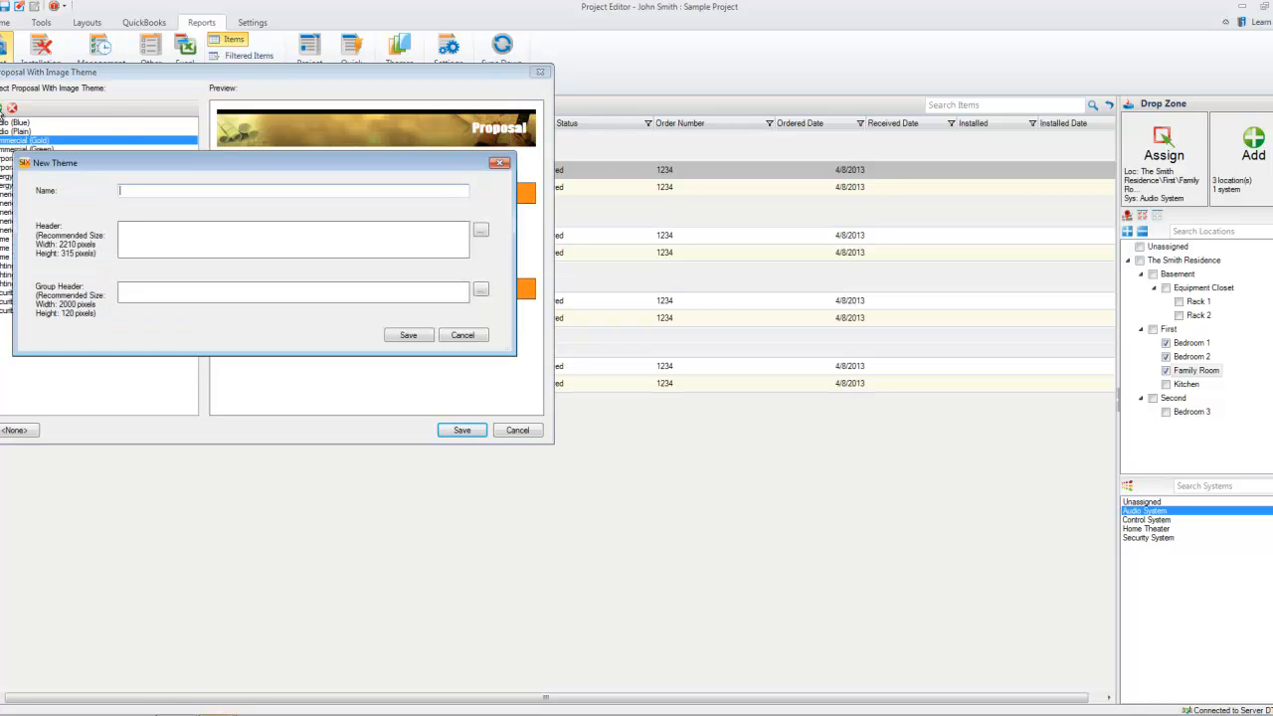
{"action": "left_click_drag", "start_coordinate": [239, 161], "coordinate": [763, 163]}
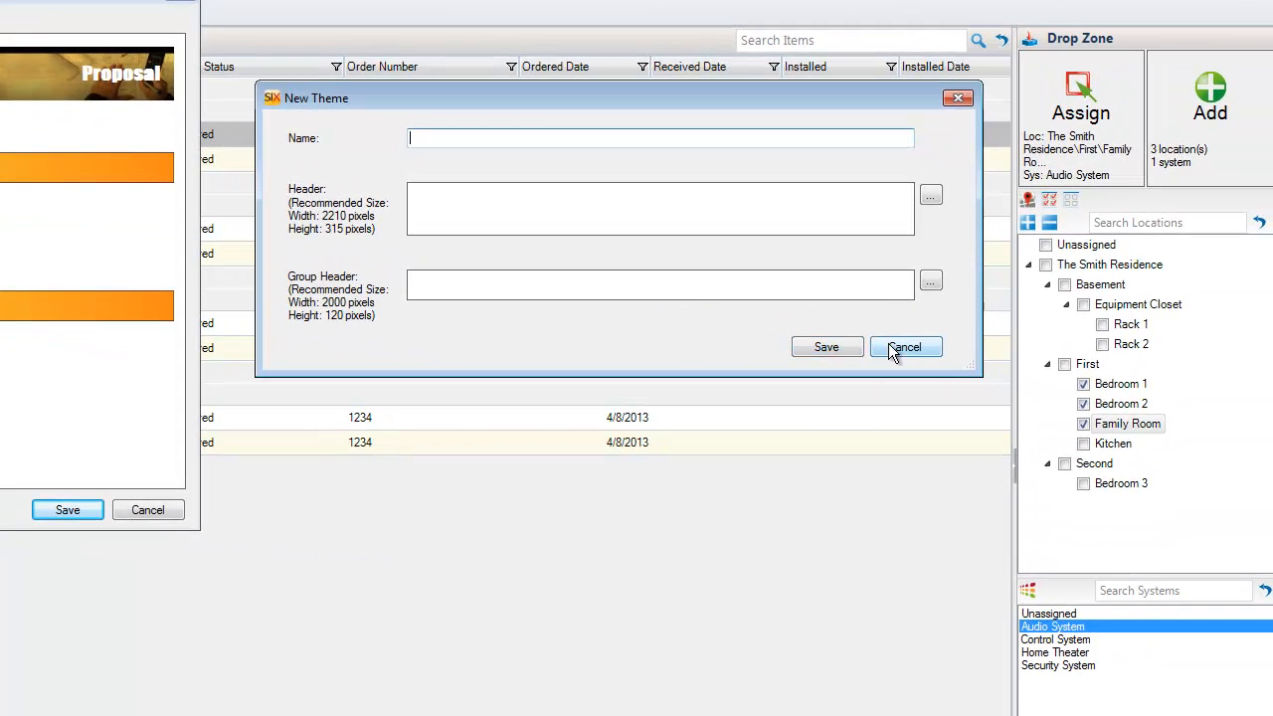
{"action": "left_click", "coordinate": [1203, 405]}
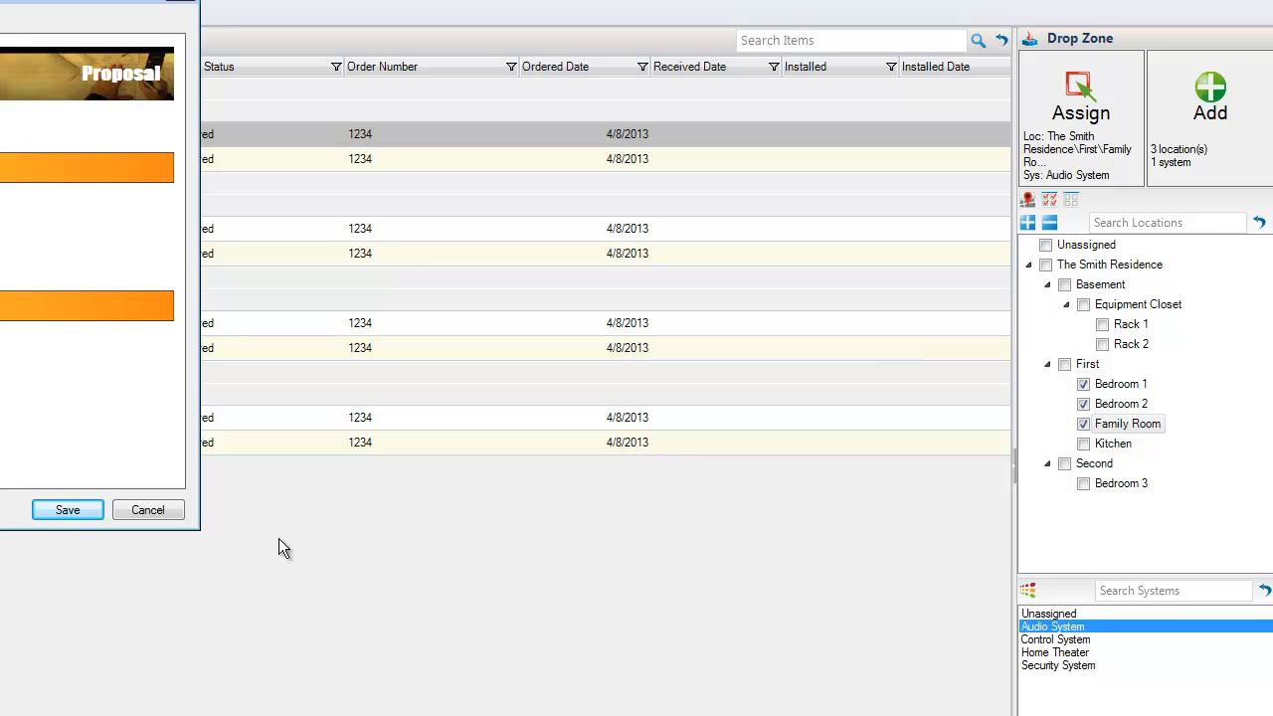
{"action": "left_click", "coordinate": [159, 511]}
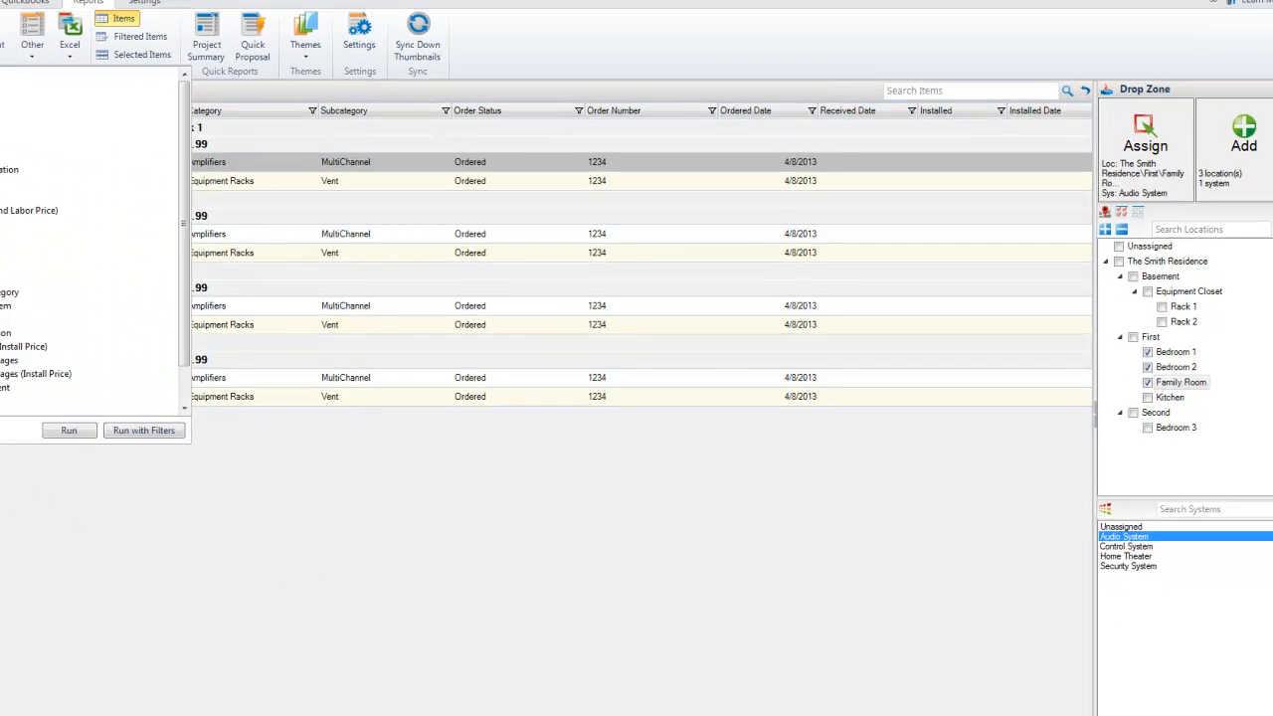
Step: Browse the available installation reports and examine the grouping options under Rack Specifications
{"action": "left_click", "coordinate": [45, 74]}
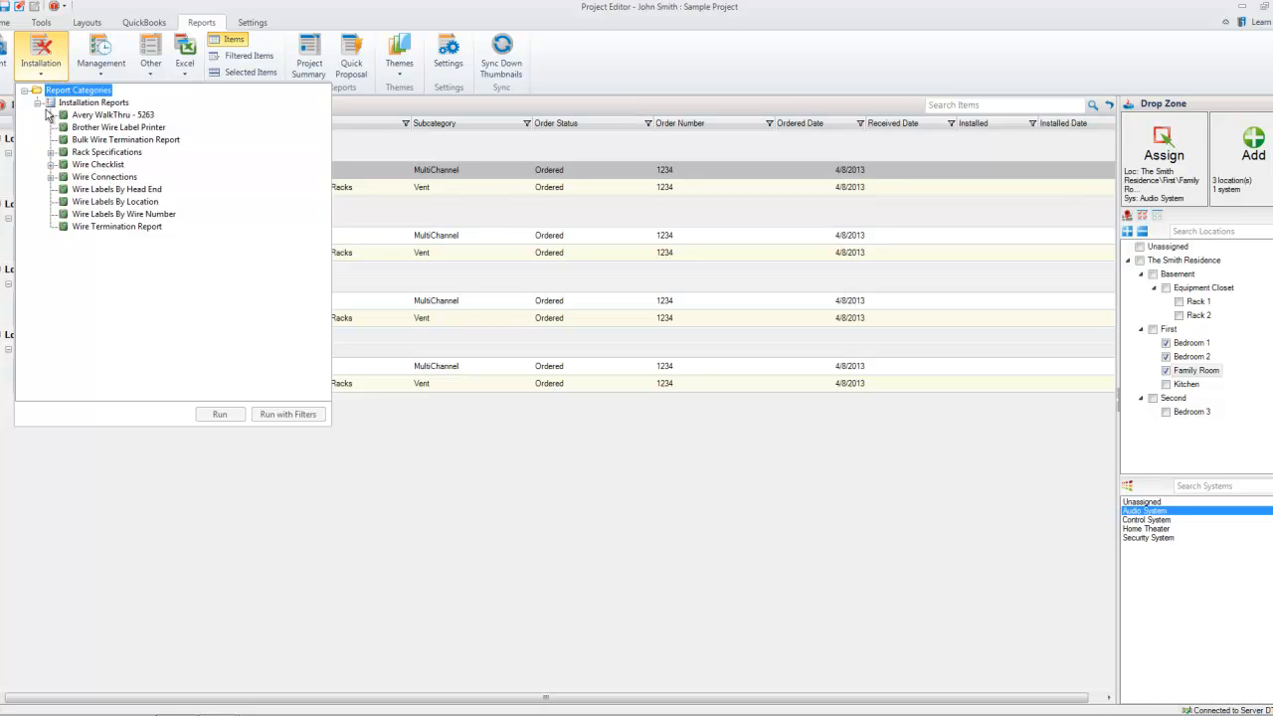
{"action": "left_click", "coordinate": [51, 153]}
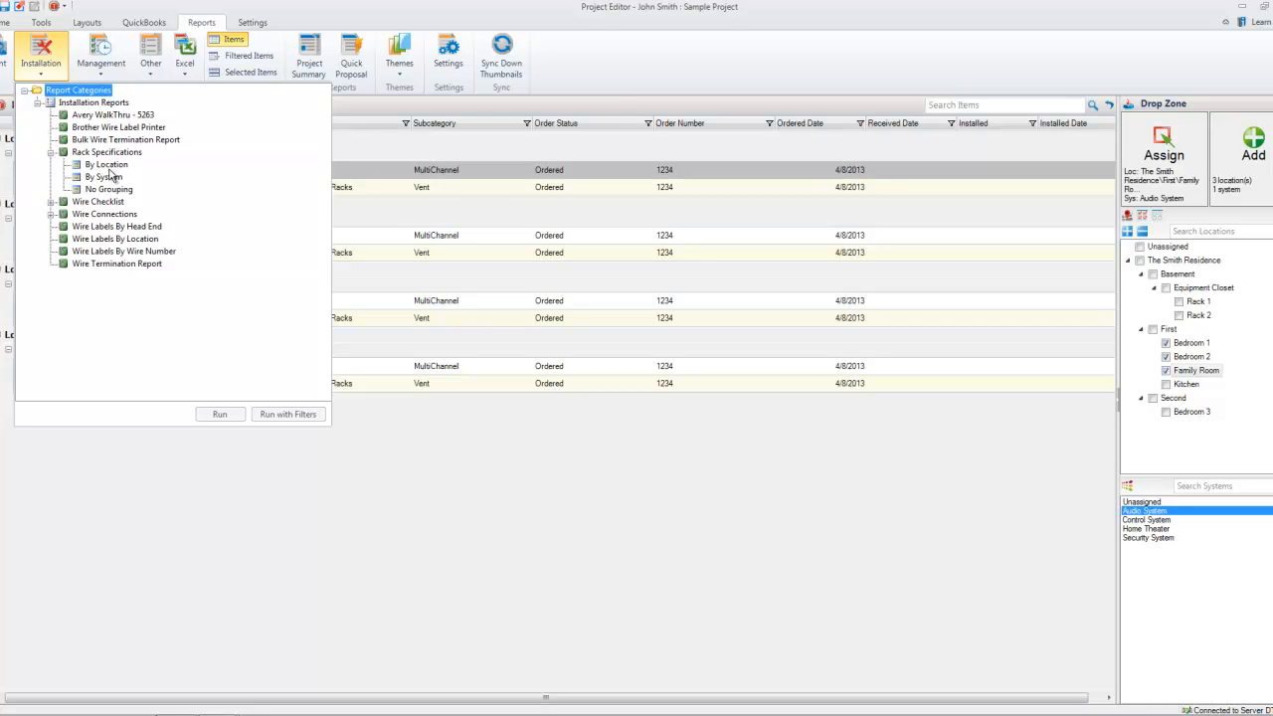
{"action": "left_click", "coordinate": [455, 173]}
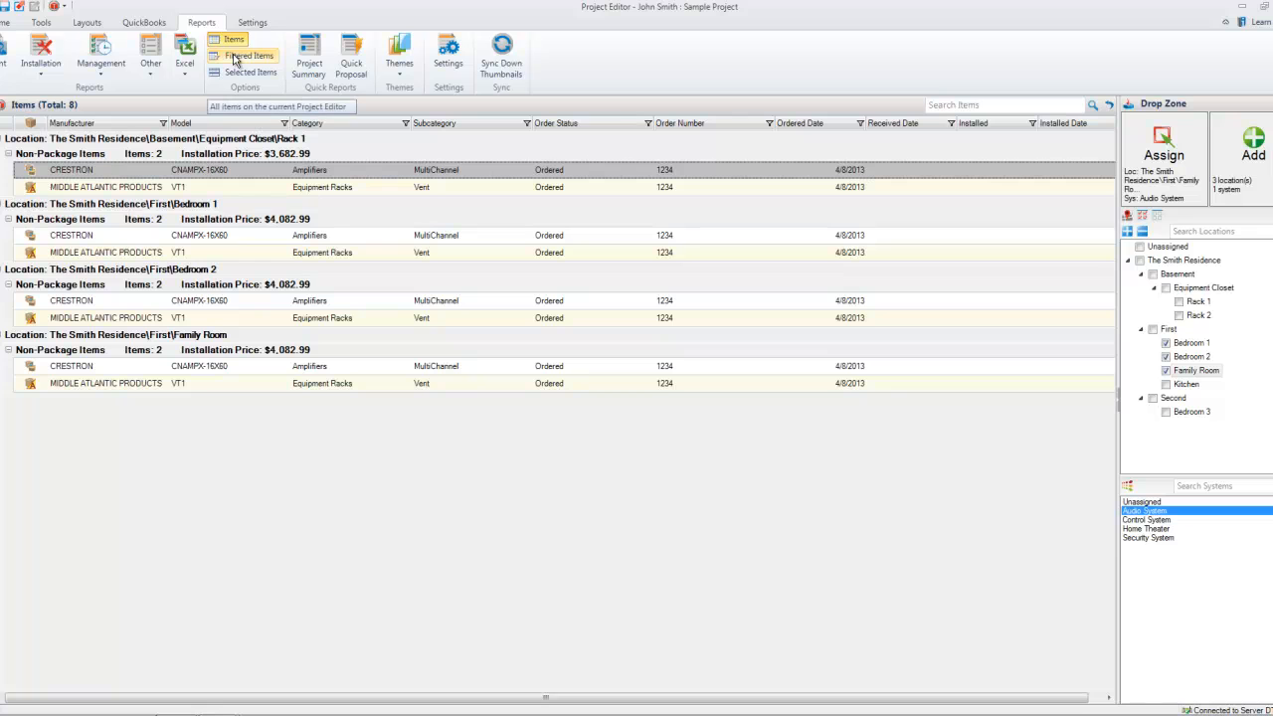
Step: Try limiting reports to the Bedroom 1 amplifier and the Bedroom 2 equipment rack item, and restore reporting on all project items
{"action": "left_click", "coordinate": [232, 76]}
{"action": "left_click", "coordinate": [228, 43]}
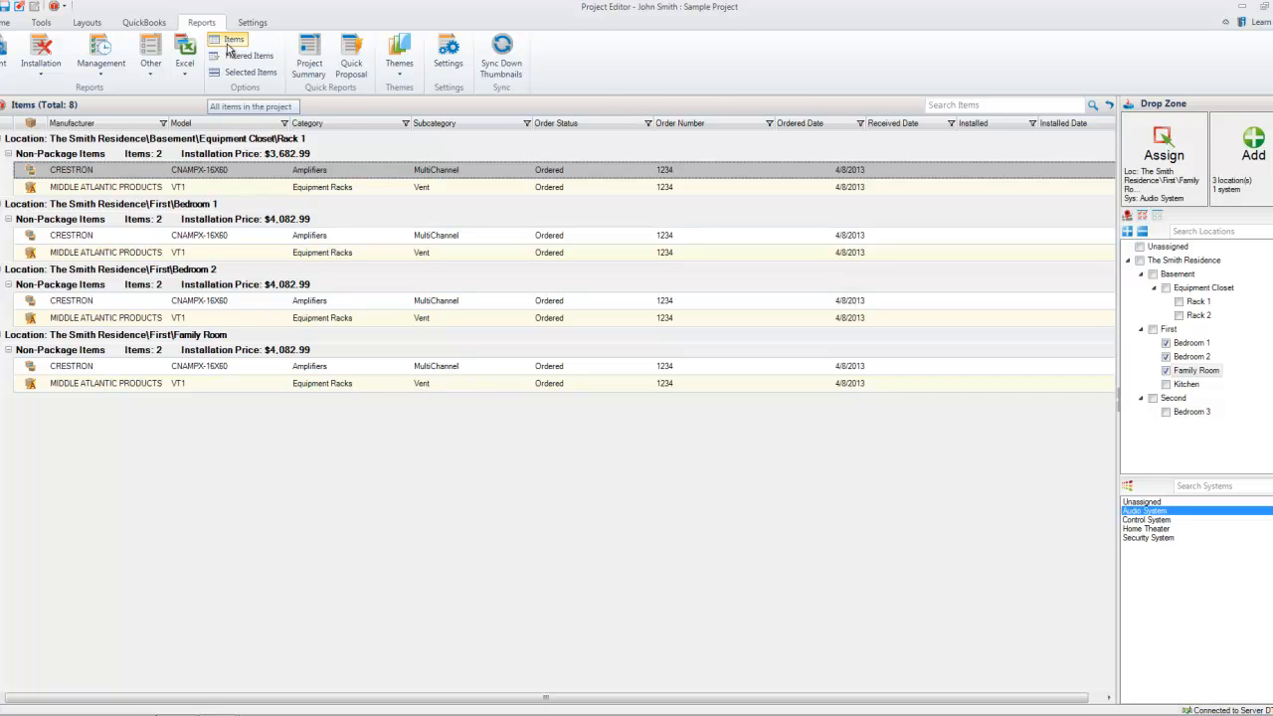
{"action": "left_click", "coordinate": [345, 237]}
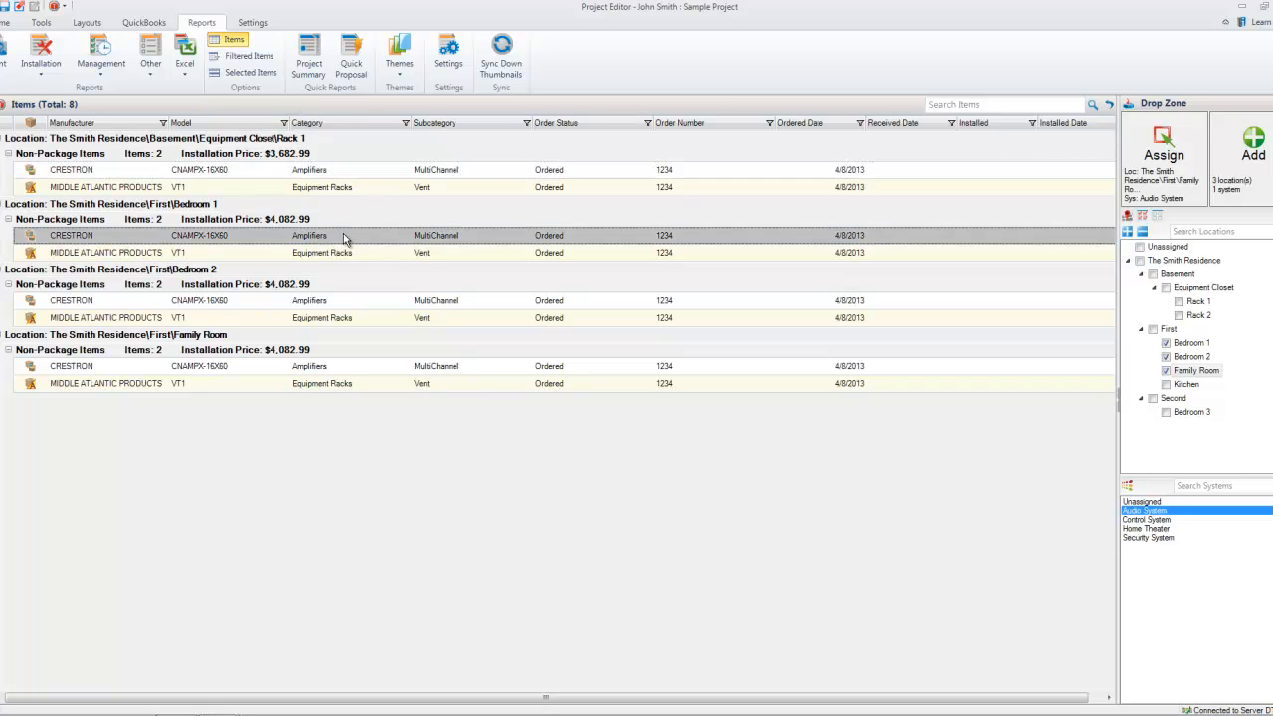
{"action": "left_click", "coordinate": [312, 318], "text": "ctrl"}
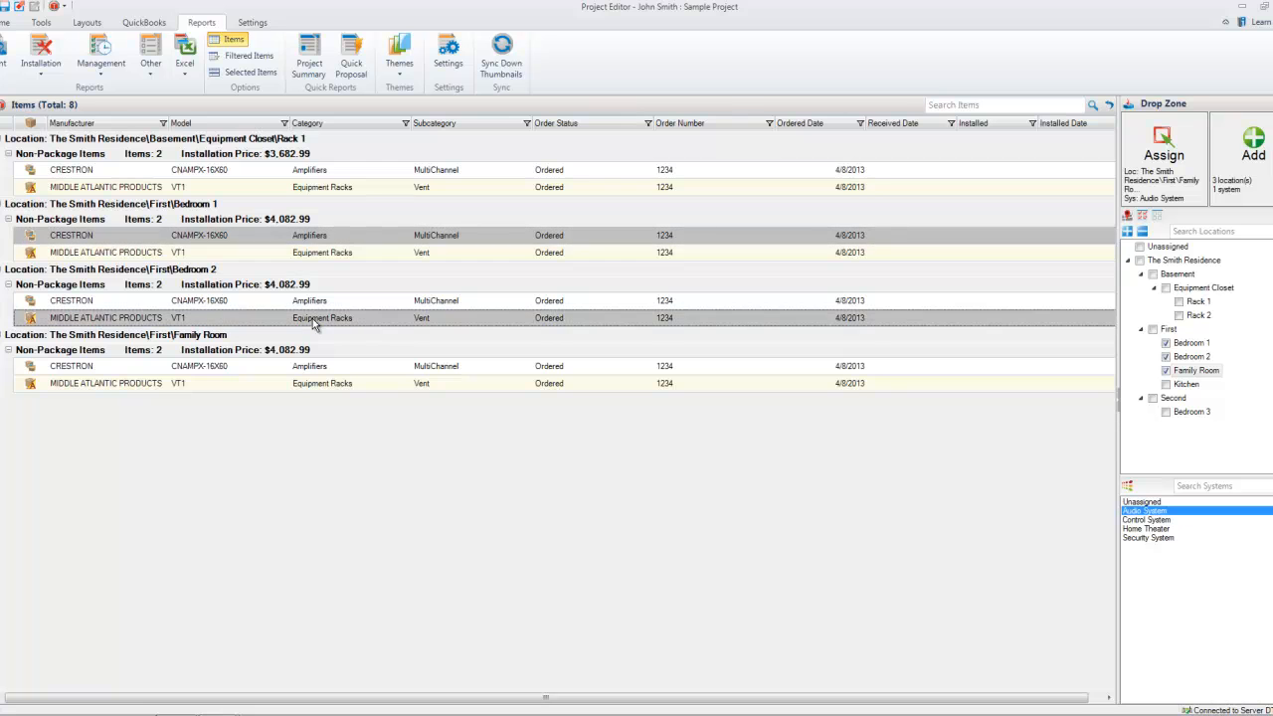
{"action": "left_click", "coordinate": [235, 75]}
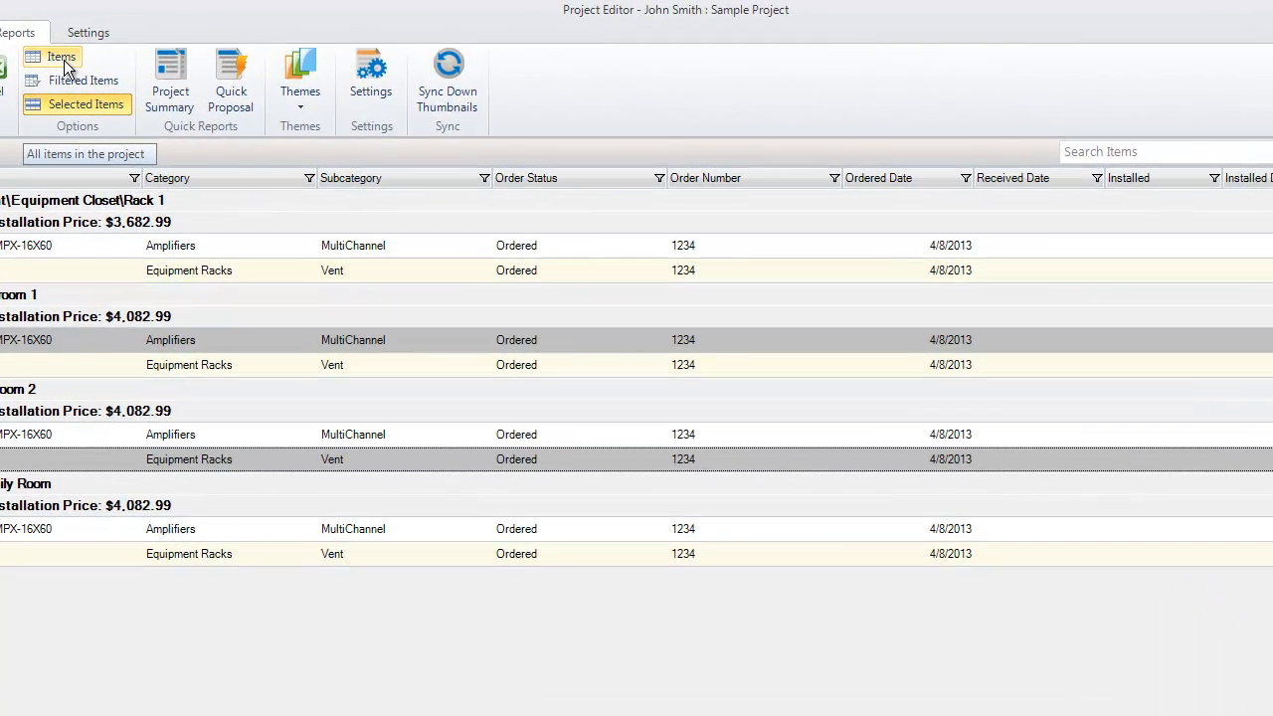
{"action": "left_click", "coordinate": [234, 40]}
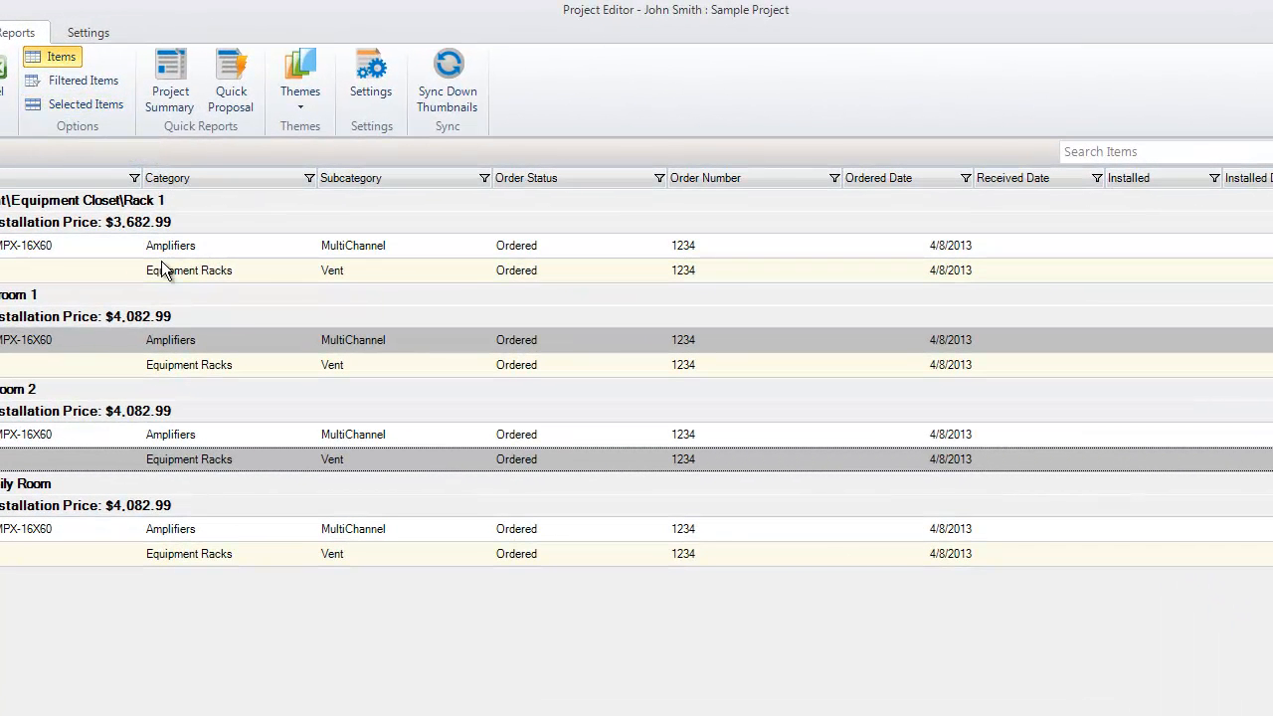
Step: Review the report settings, including the custom product adjustment and labor descriptions, and close them without saving
{"action": "left_click", "coordinate": [372, 100]}
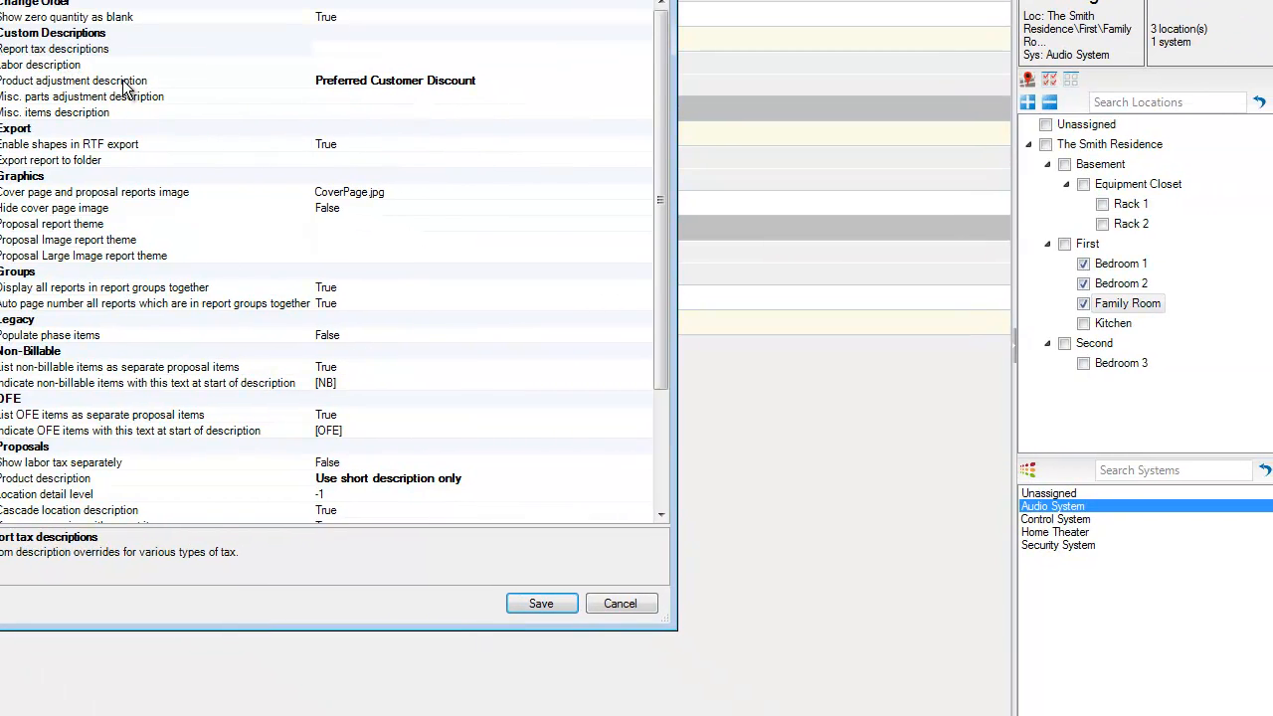
{"action": "left_click", "coordinate": [489, 79]}
{"action": "left_click", "coordinate": [479, 65]}
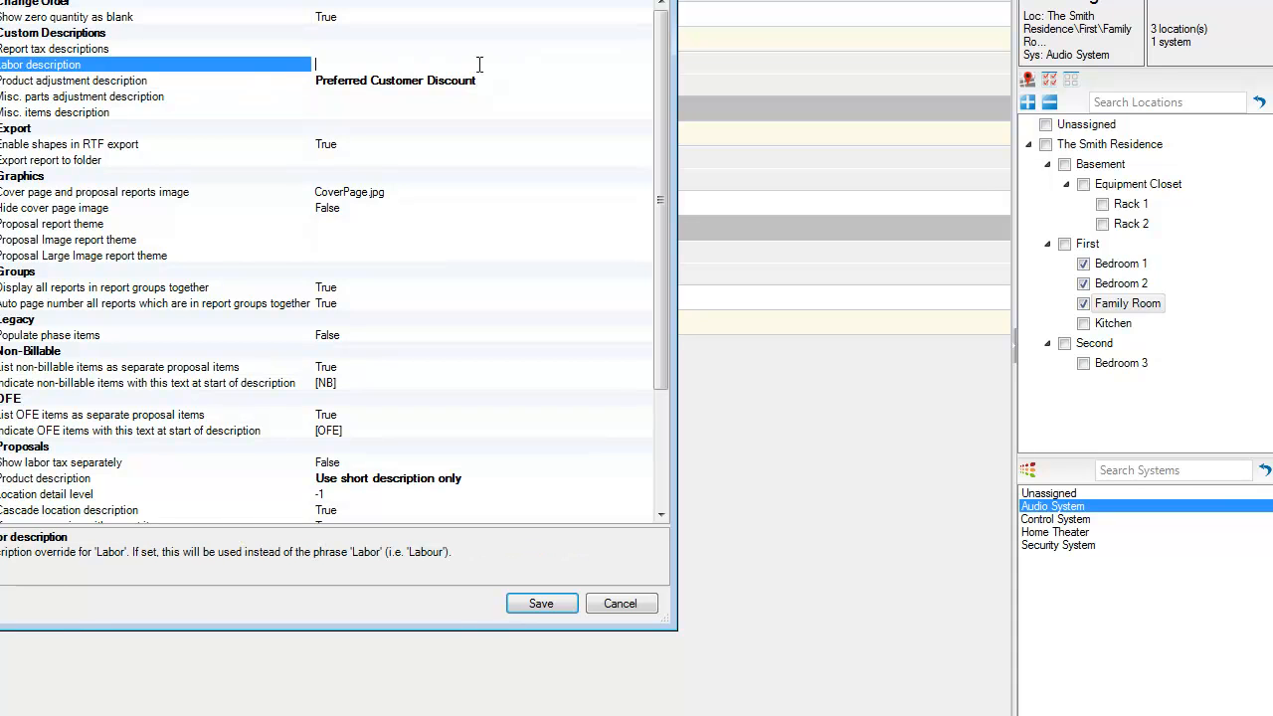
{"action": "left_click_drag", "start_coordinate": [662, 194], "coordinate": [655, 280]}
{"action": "left_click", "coordinate": [621, 602]}
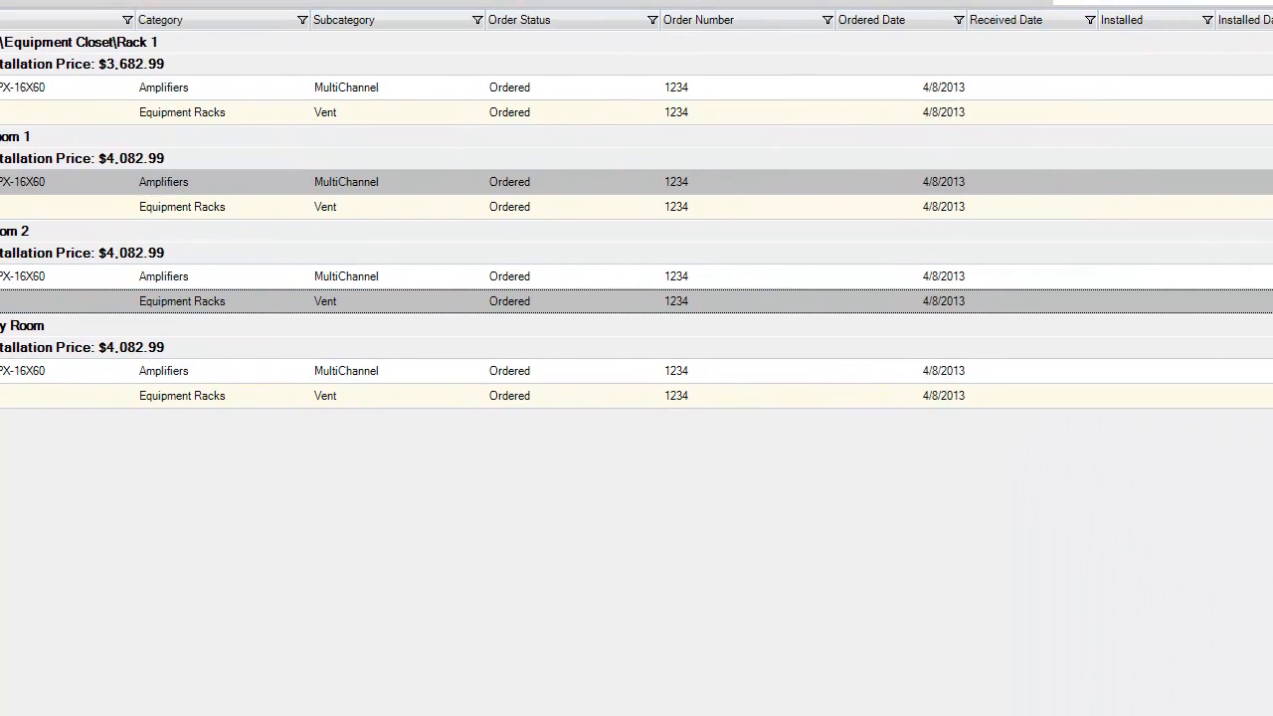
Step: Open the Bedroom 1 CRESTRON CNAMPX-16X60 for editing, review its price details, and close it
{"action": "double_click", "coordinate": [30, 108]}
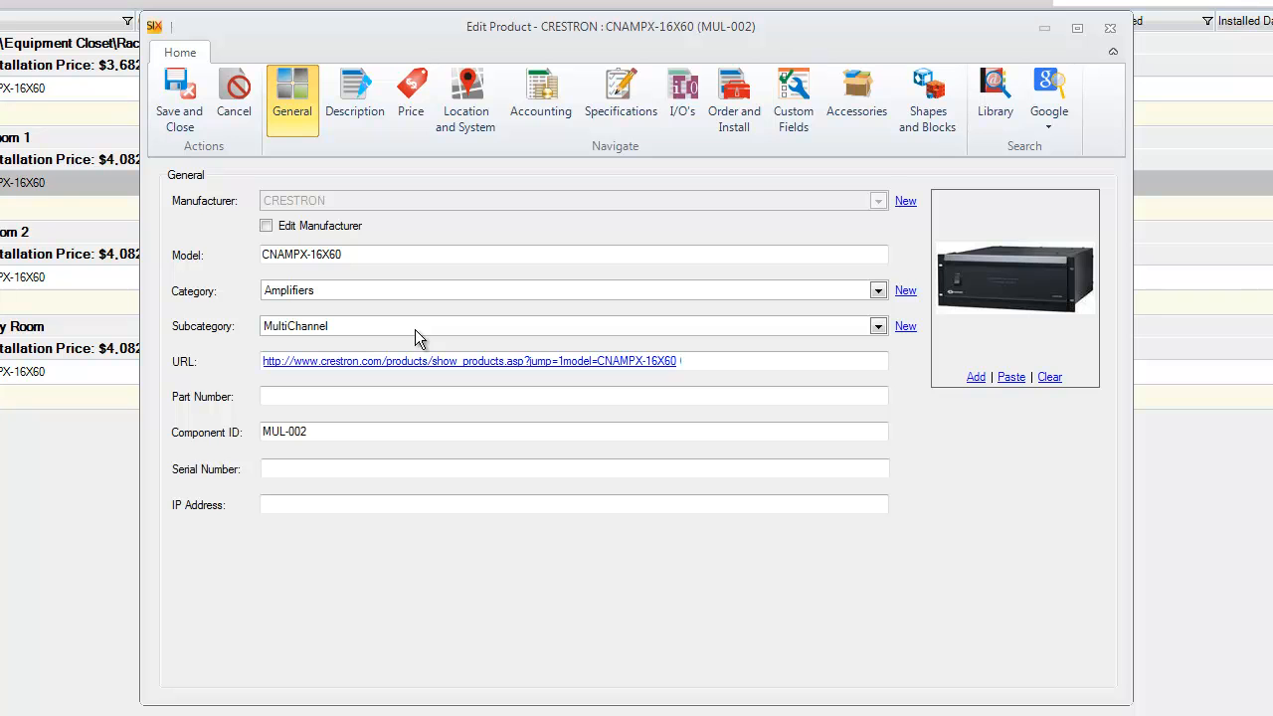
{"action": "left_click", "coordinate": [418, 105]}
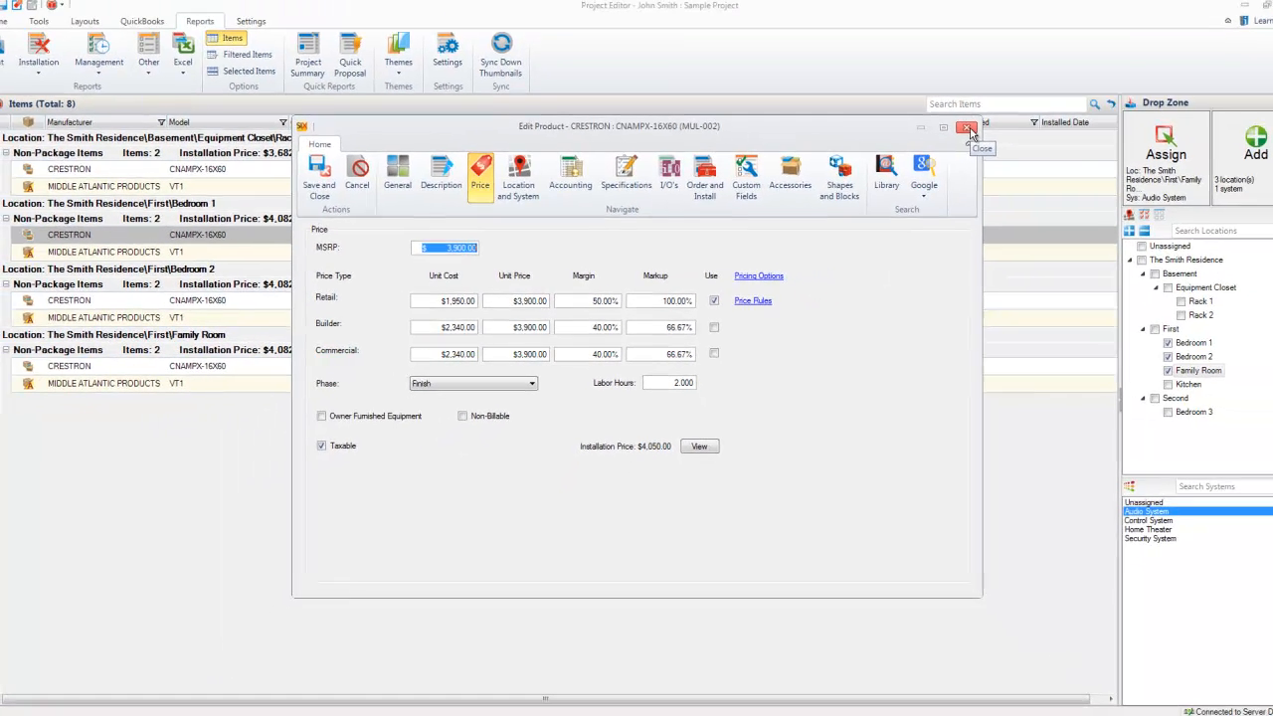
{"action": "left_click", "coordinate": [968, 129]}
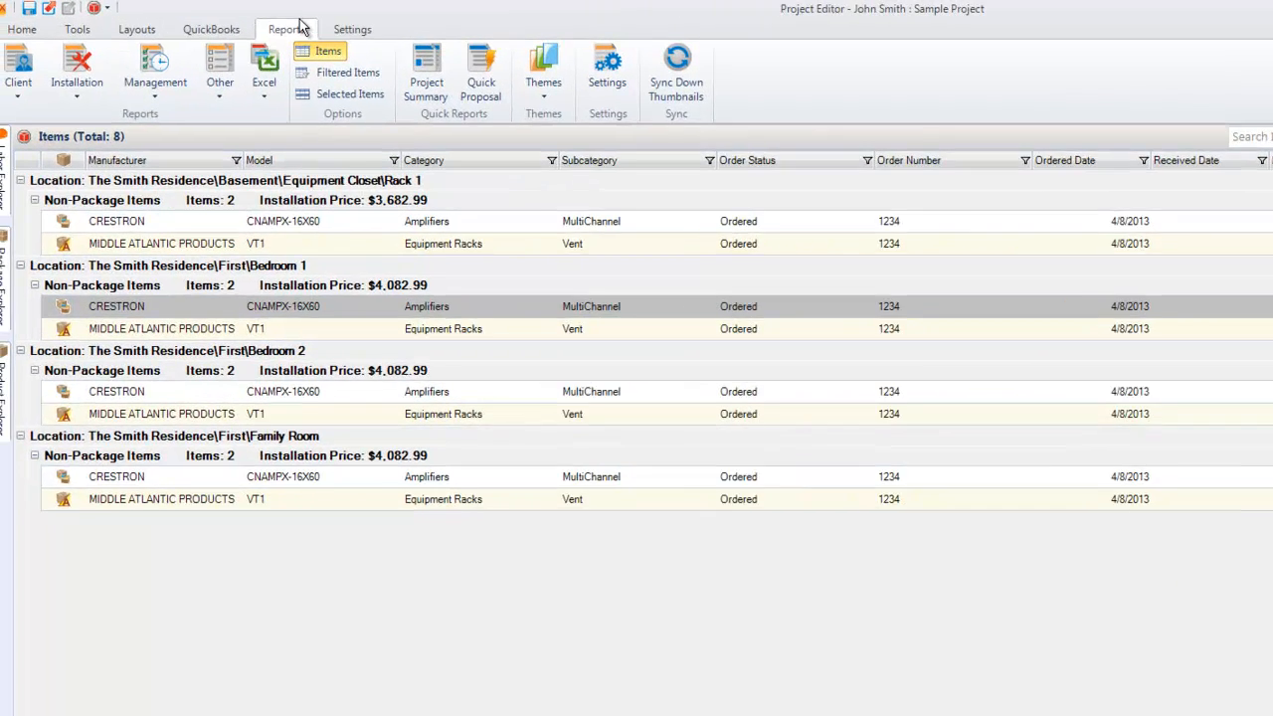
Step: Add the project comment "Customer called - wants change" and close the project comments
{"action": "left_click", "coordinate": [351, 29]}
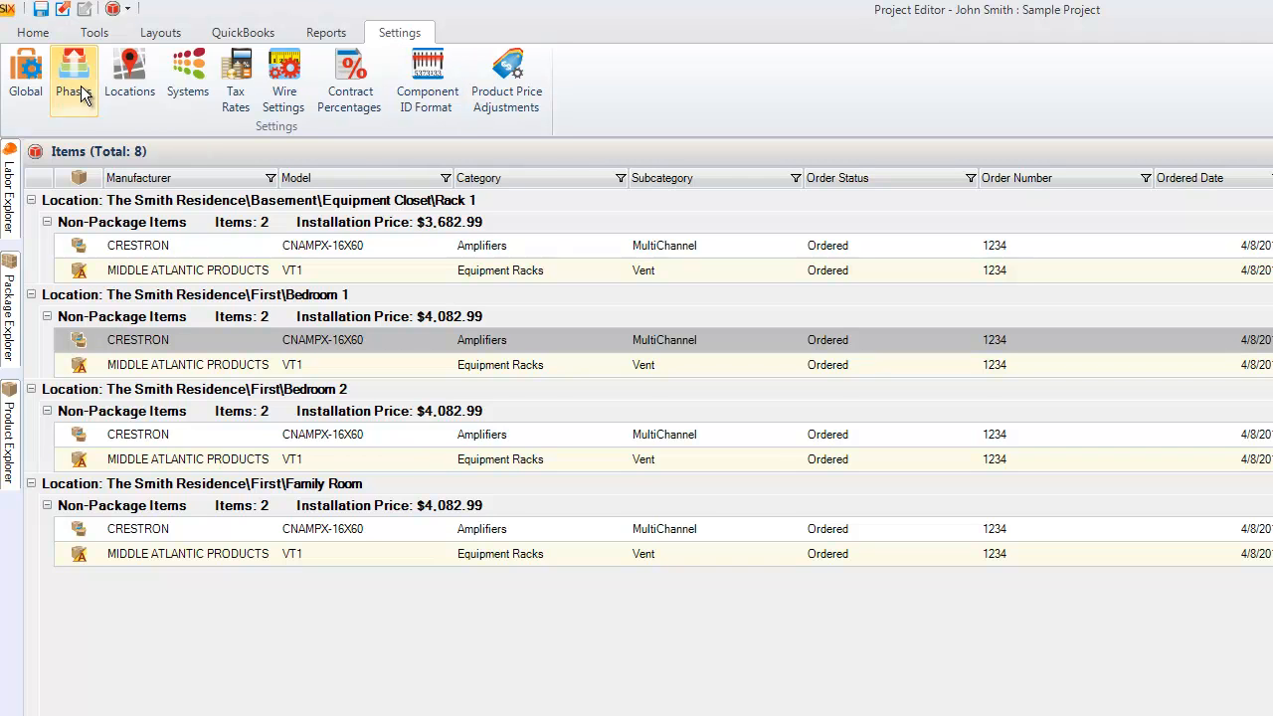
{"action": "left_click", "coordinate": [33, 30]}
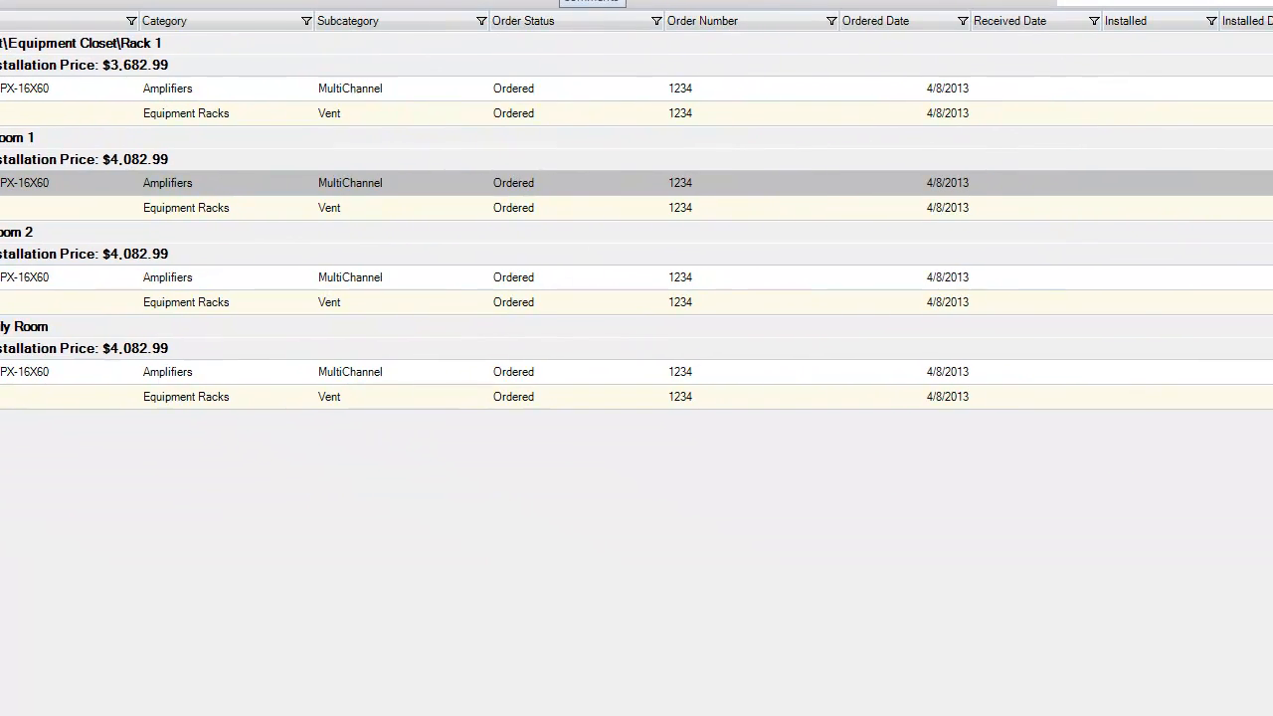
{"action": "left_click", "coordinate": [716, 7]}
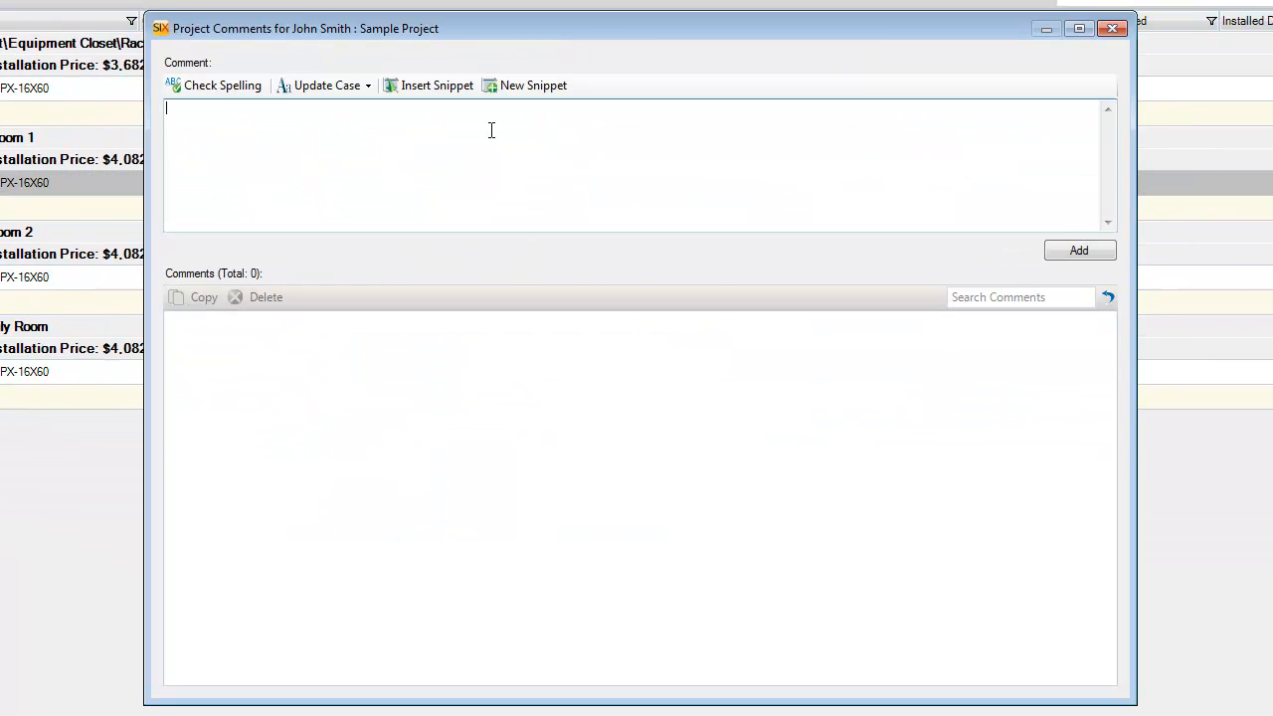
{"action": "type", "text": "Customer called - wants change"}
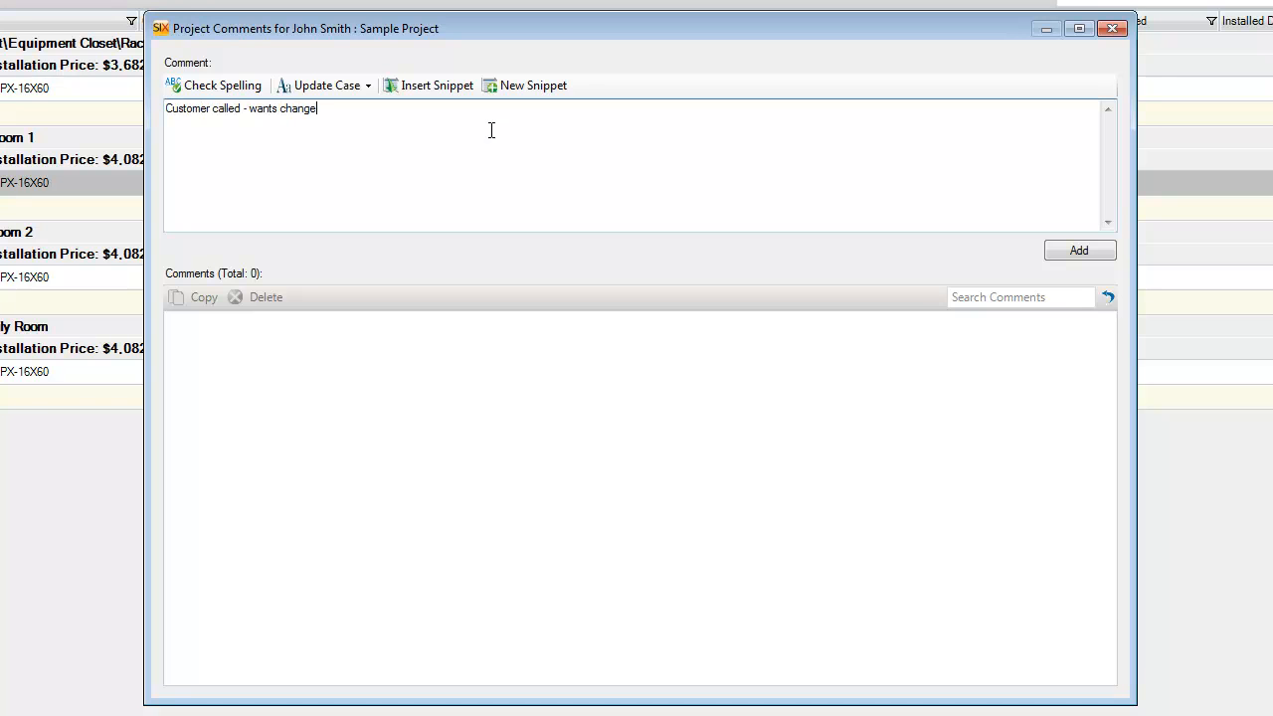
{"action": "left_click", "coordinate": [1103, 252]}
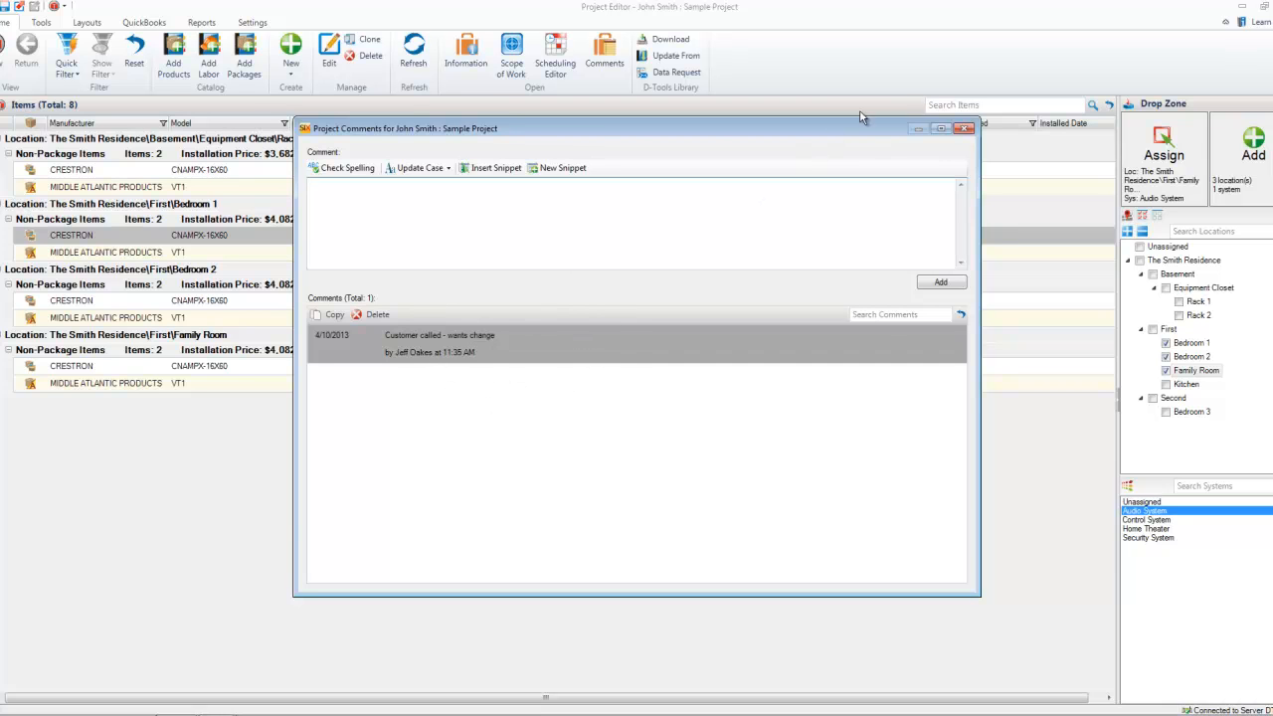
{"action": "left_click", "coordinate": [964, 128]}
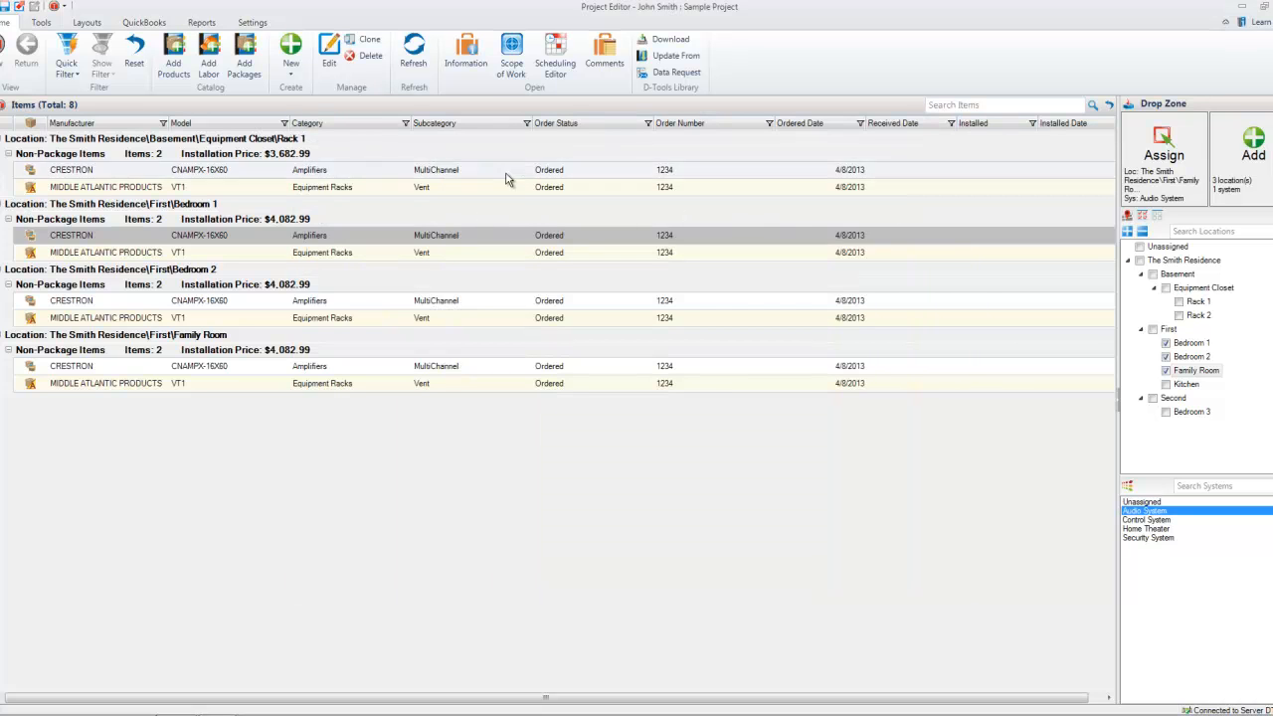
Step: Review the global project settings, including the minutes between automatic saves, and close them without saving
{"action": "left_click", "coordinate": [258, 25]}
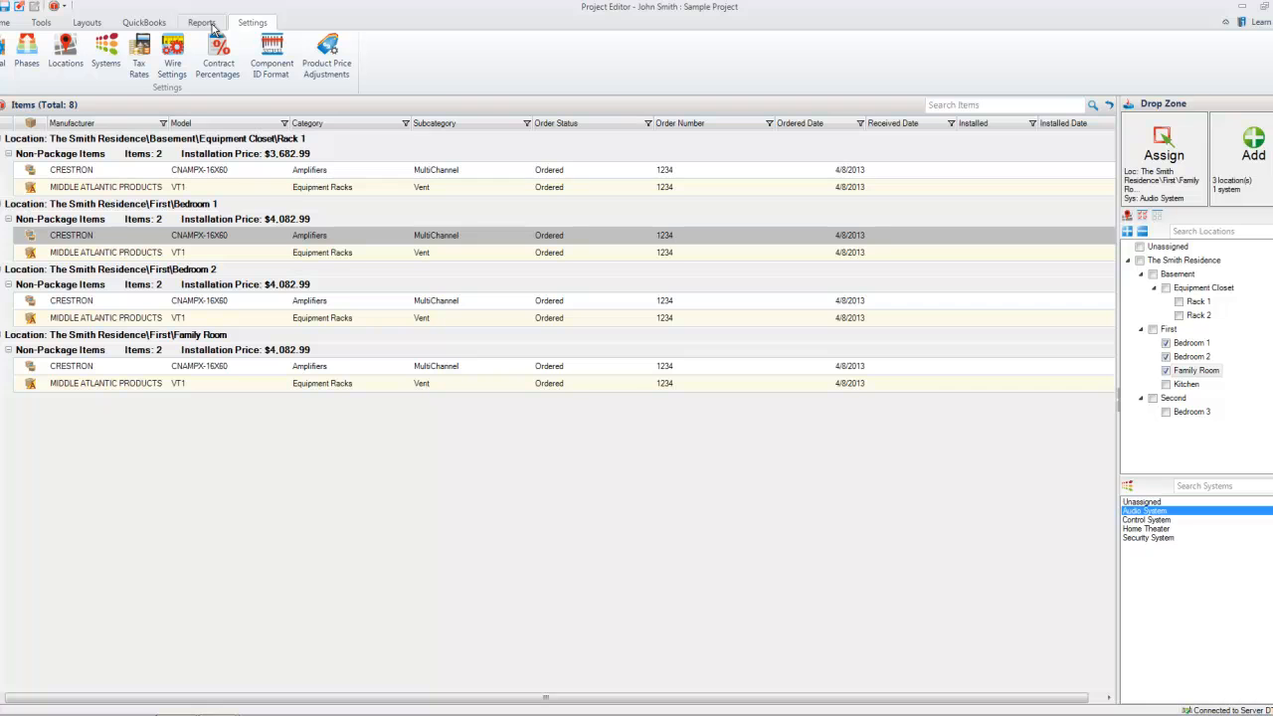
{"action": "left_click", "coordinate": [4, 59]}
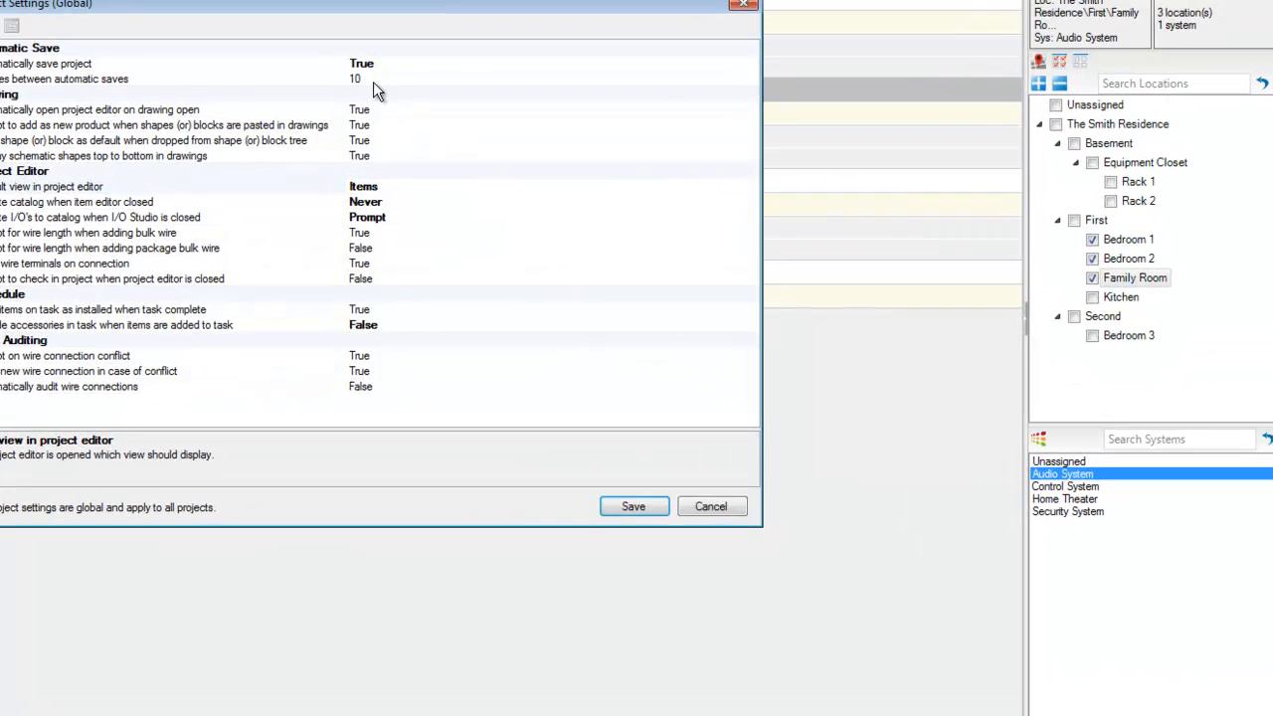
{"action": "left_click", "coordinate": [650, 229]}
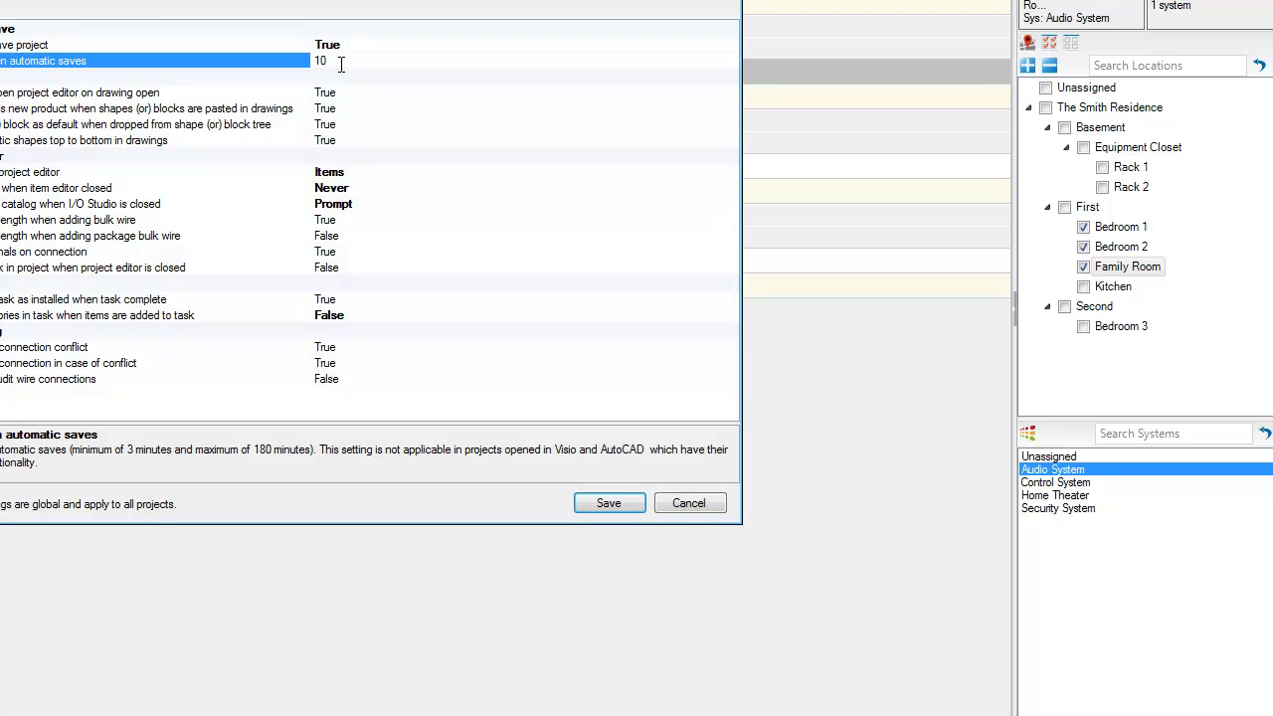
{"action": "left_click", "coordinate": [689, 504]}
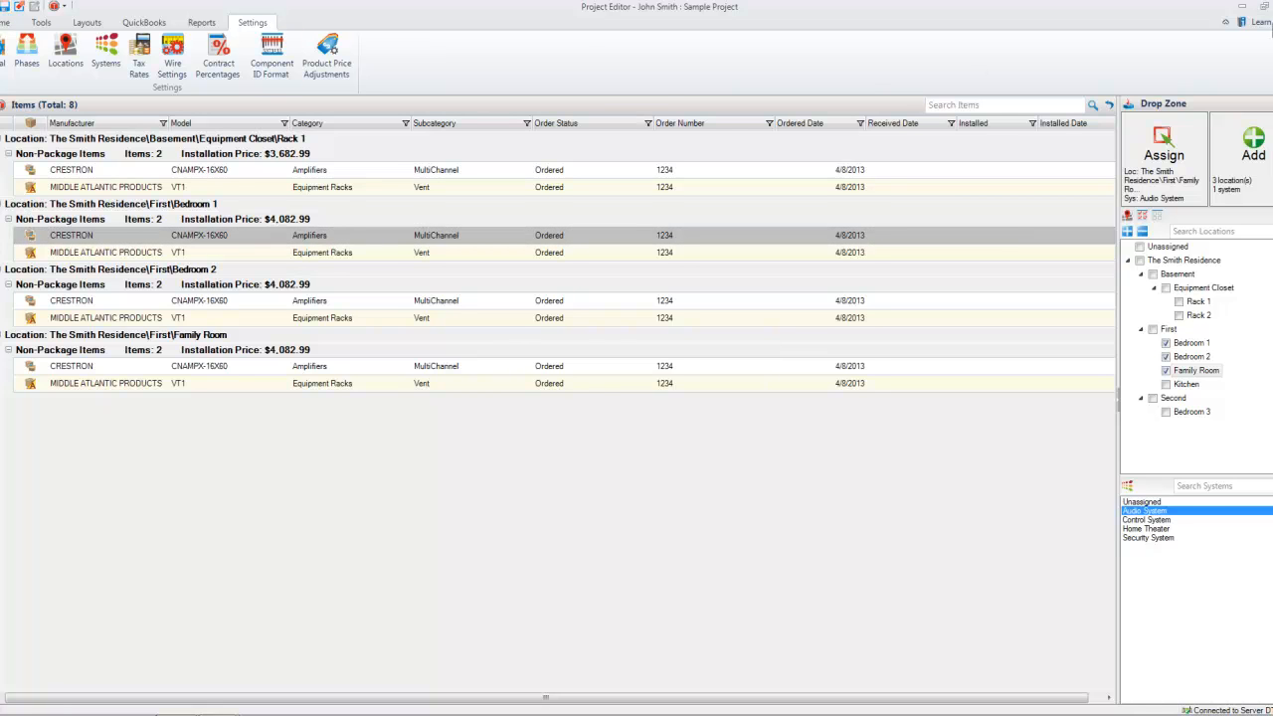
Step: Close the Project Editor and view the server connection options, including Work Offline
{"action": "left_click", "coordinate": [1272, 7]}
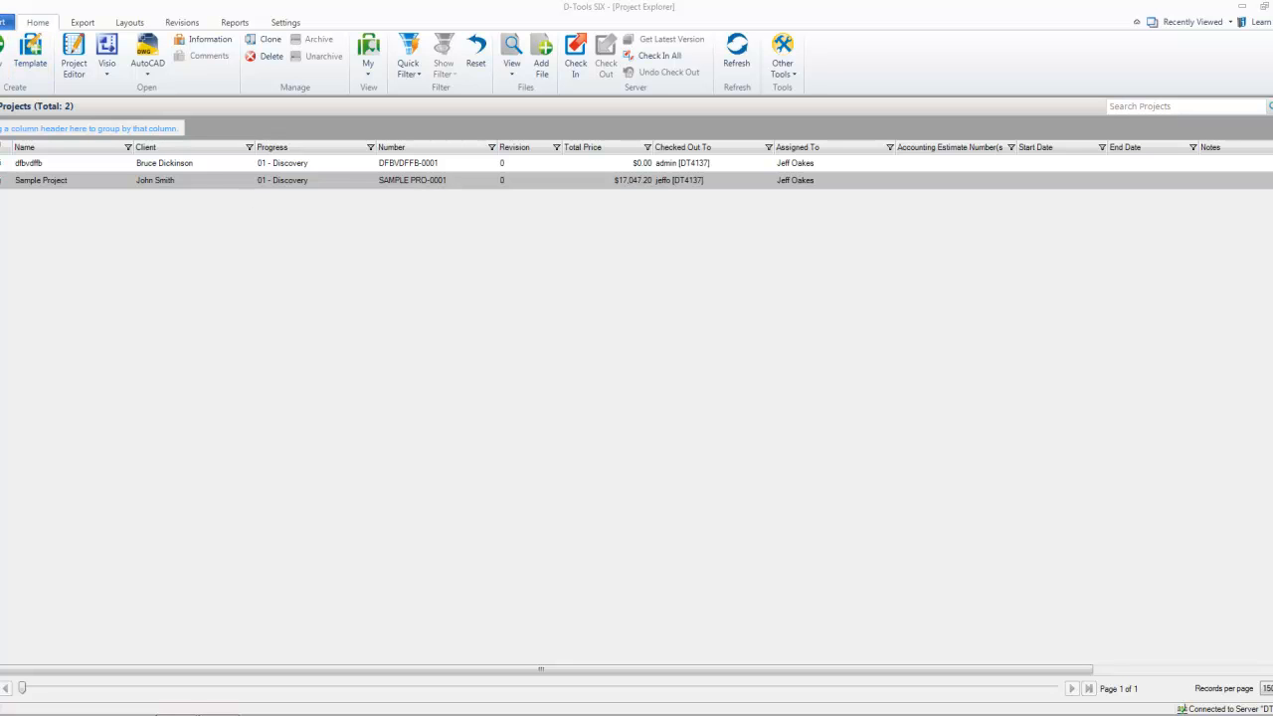
{"action": "left_click", "coordinate": [6, 21]}
{"action": "mouse_move", "coordinate": [17, 226]}
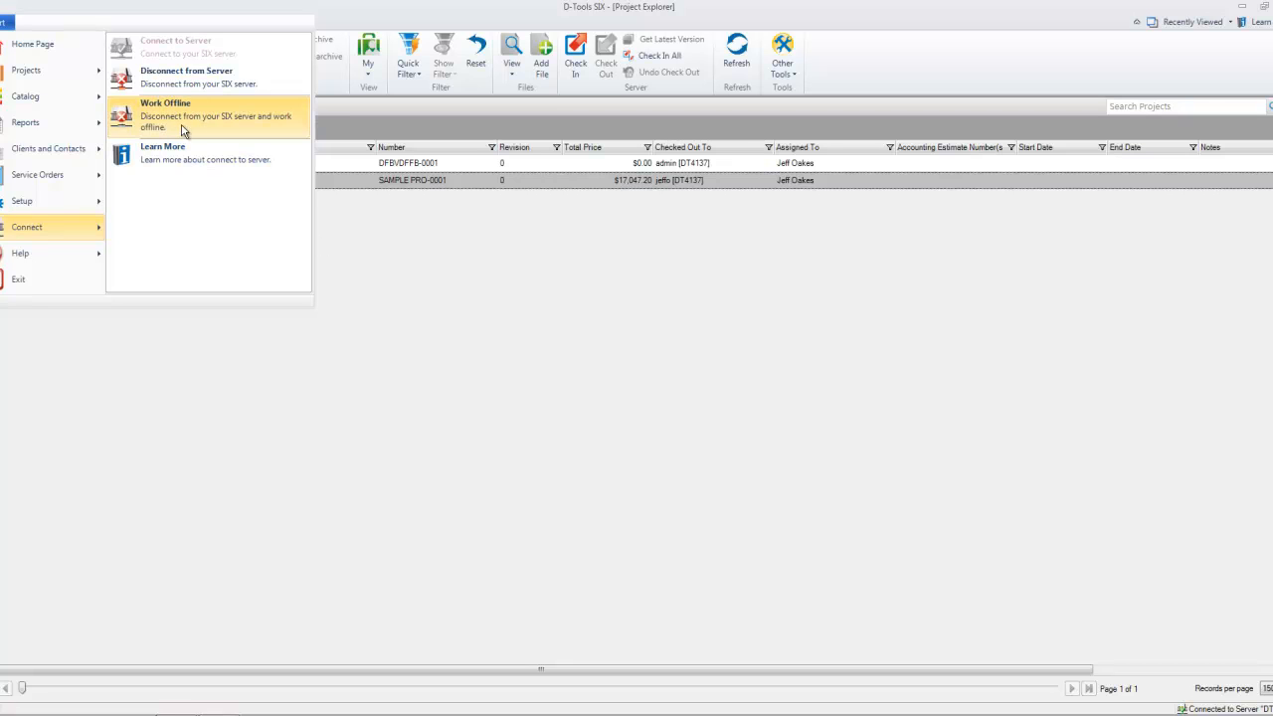
Step: Create a new Visio drawing for the sample project from the D-Tools SI 24 x 36 template
{"action": "left_click", "coordinate": [151, 112]}
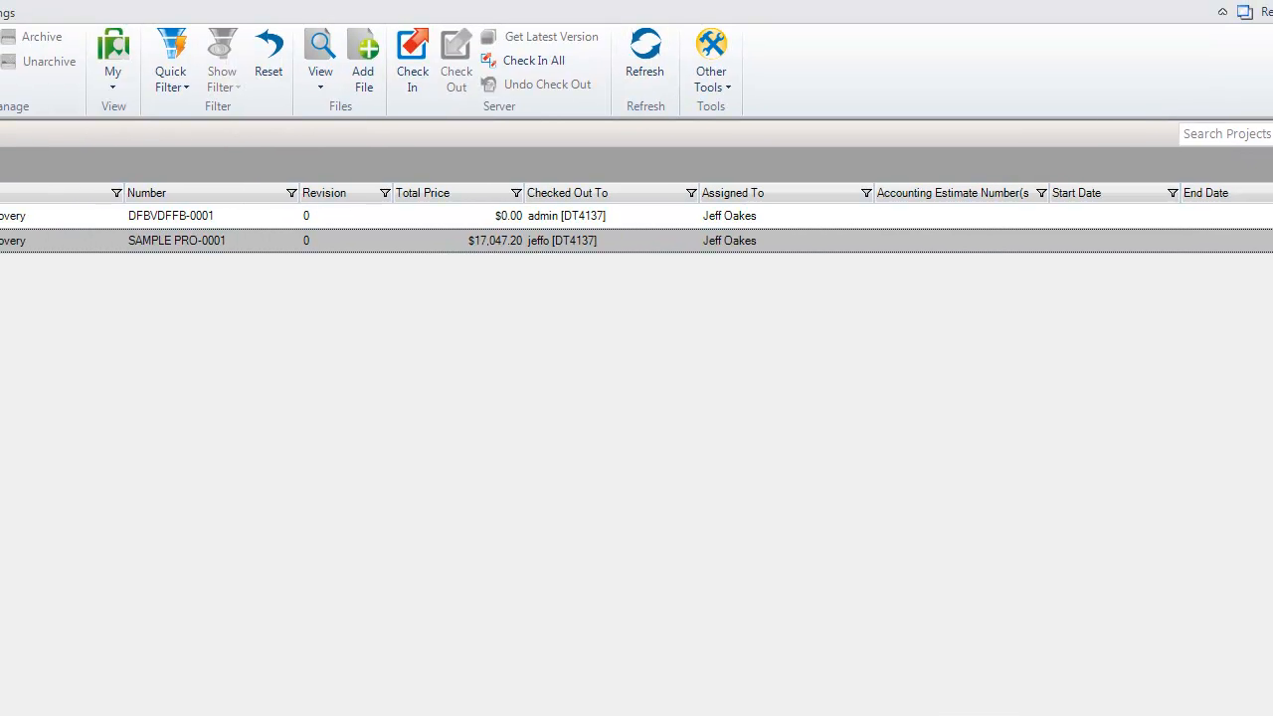
{"action": "left_click", "coordinate": [396, 391]}
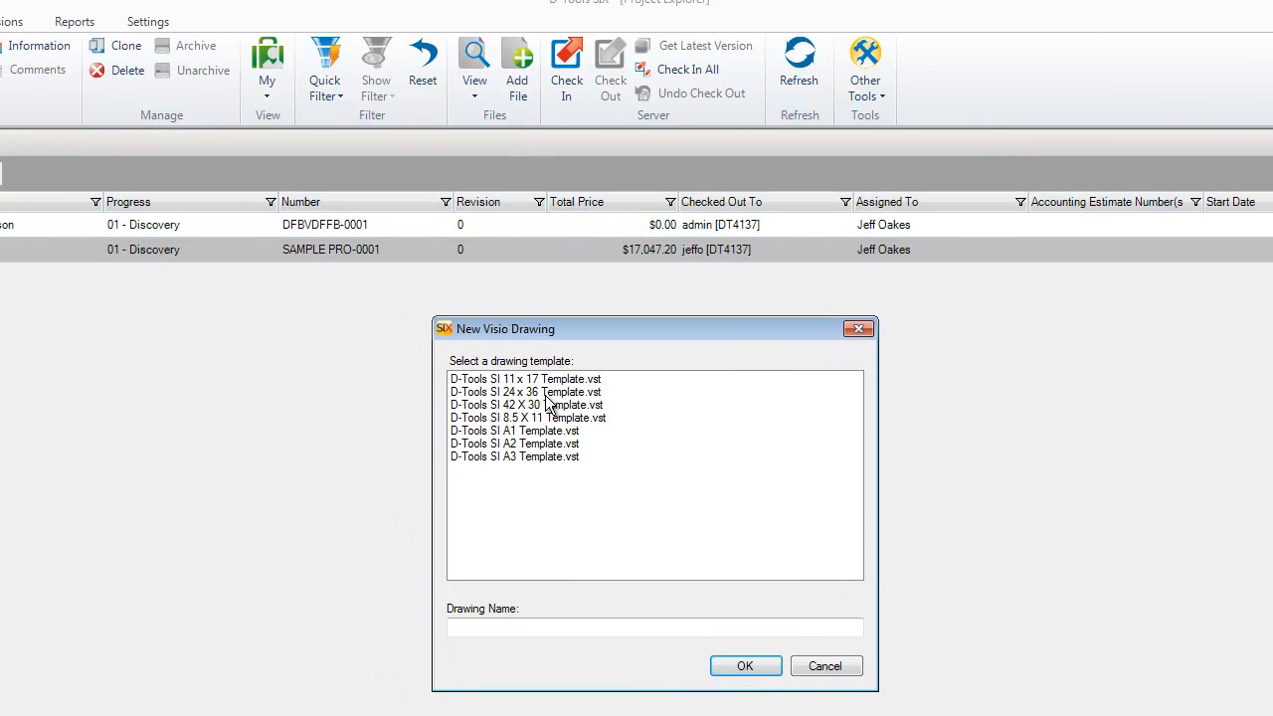
{"action": "double_click", "coordinate": [552, 394]}
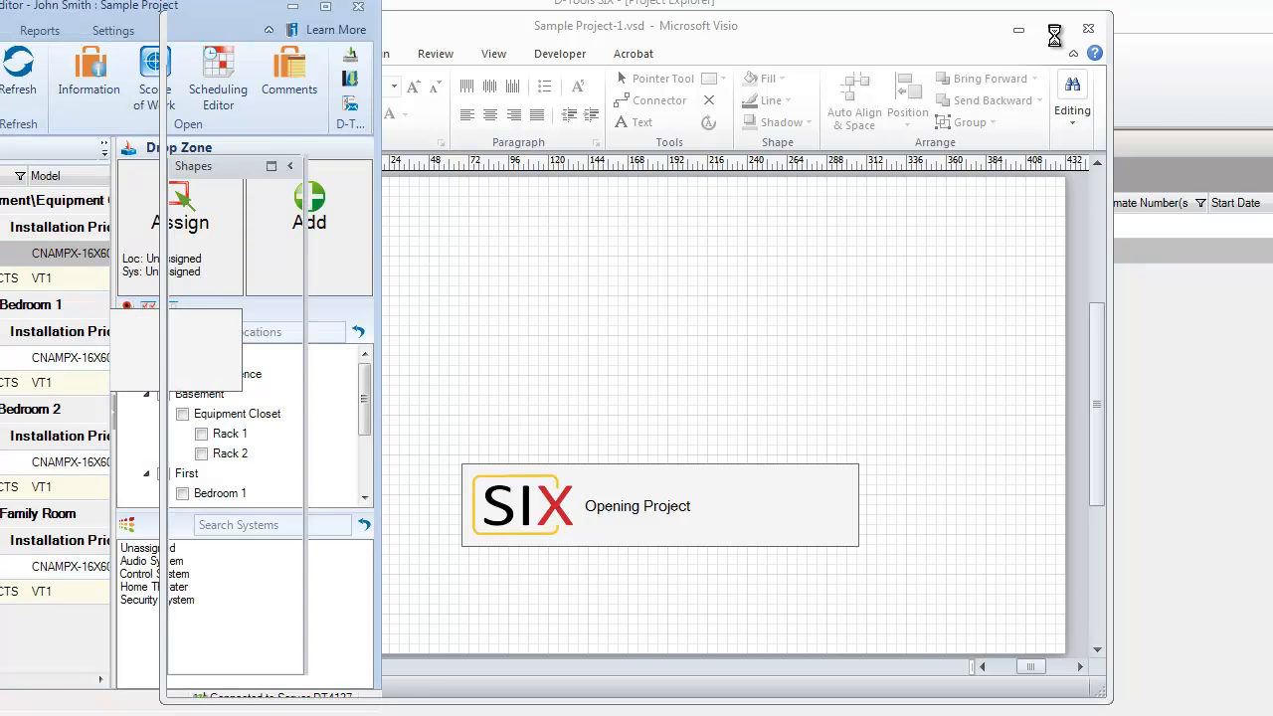
Step: Arrange the Project Editor and Visio windows side by side with a wider items list, and hide the drawing grid in Visio
{"action": "left_click", "coordinate": [1054, 34]}
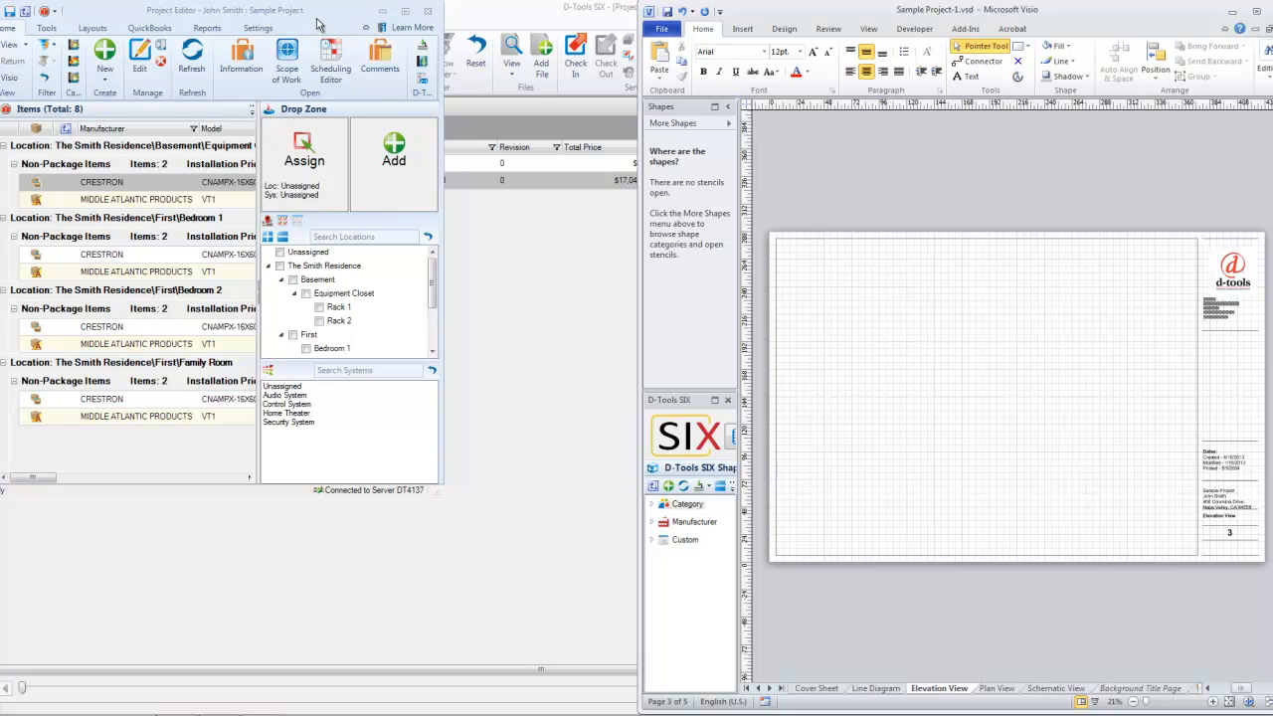
{"action": "left_click_drag", "start_coordinate": [320, 19], "coordinate": [416, 92]}
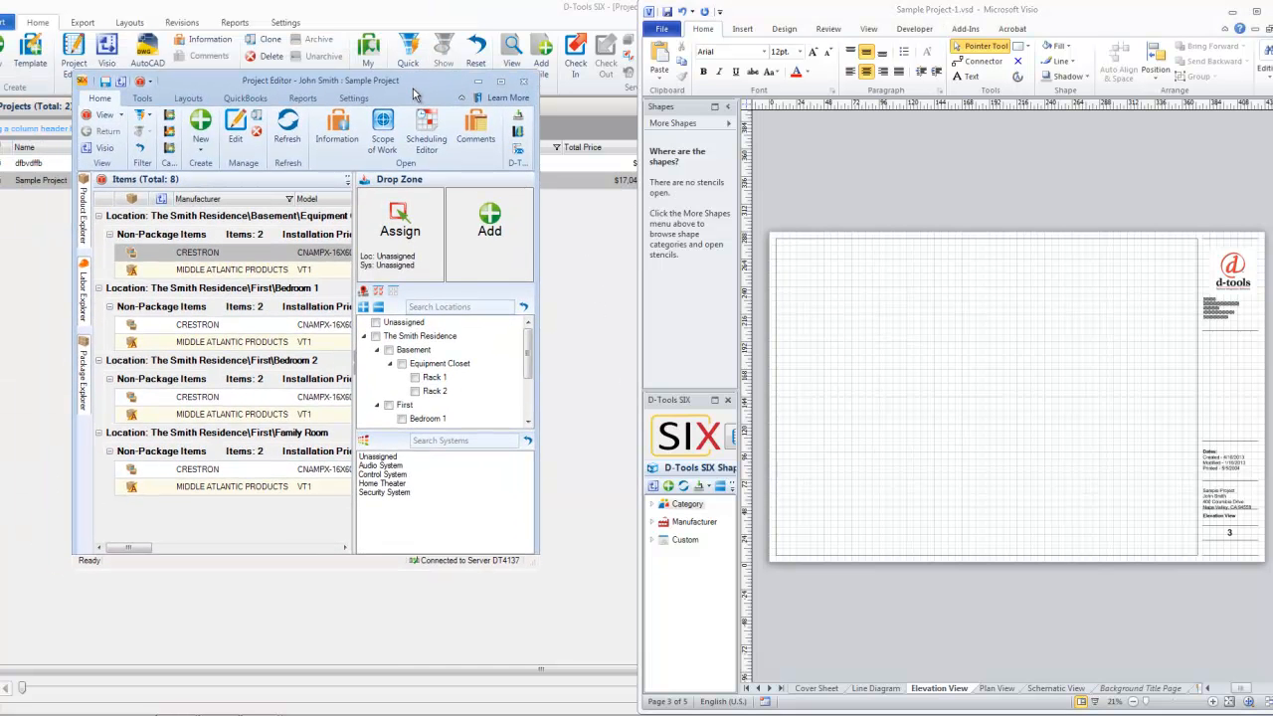
{"action": "key", "text": "super+Left"}
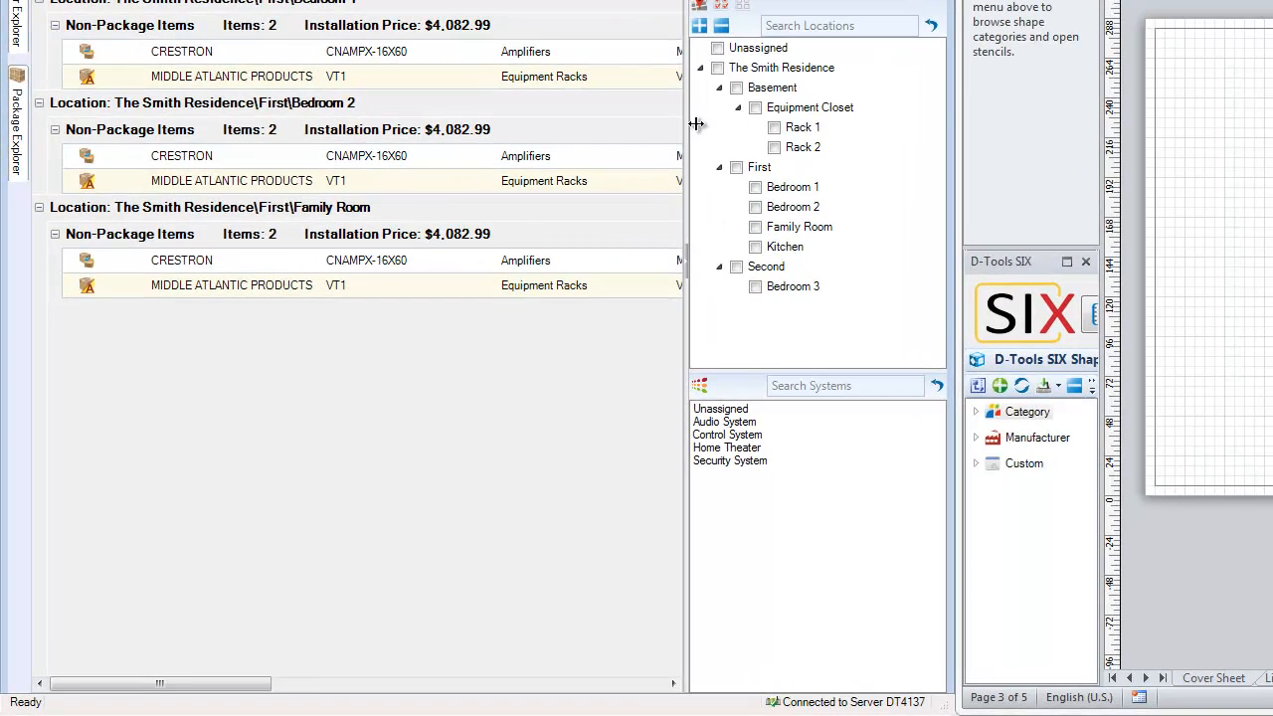
{"action": "left_click_drag", "start_coordinate": [453, 305], "coordinate": [510, 304]}
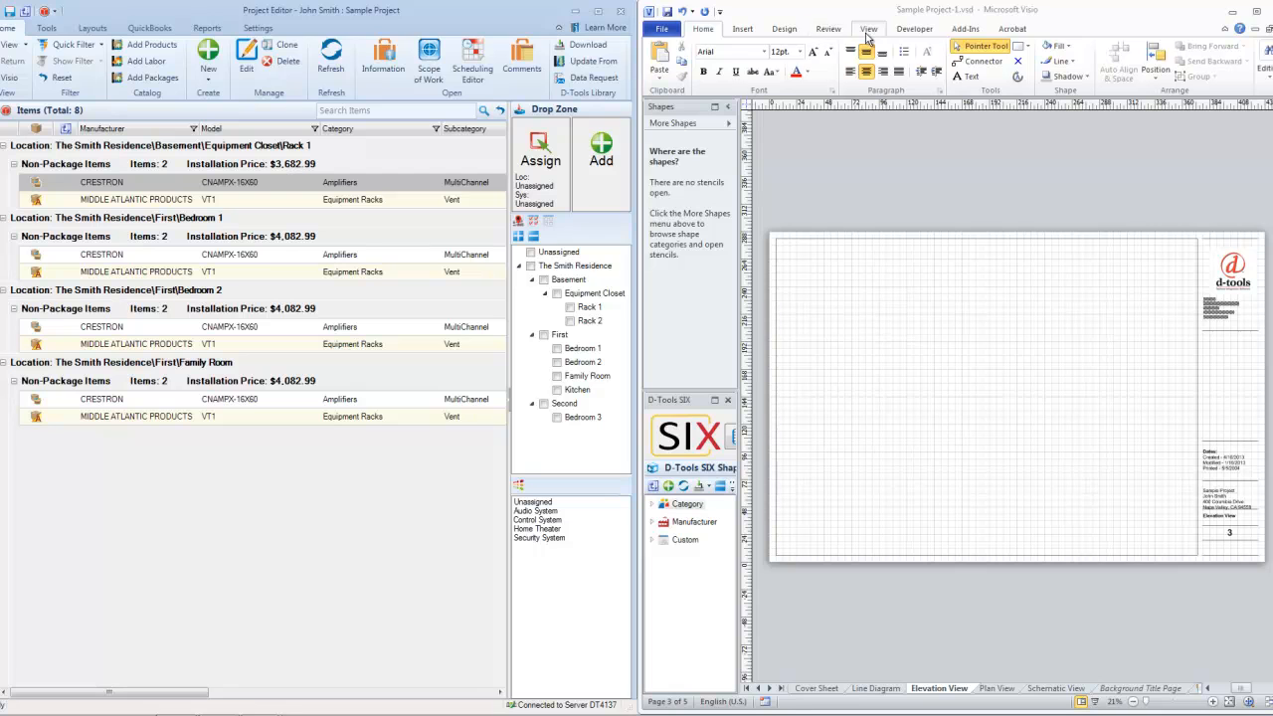
{"action": "left_click", "coordinate": [868, 30]}
{"action": "left_click", "coordinate": [687, 72]}
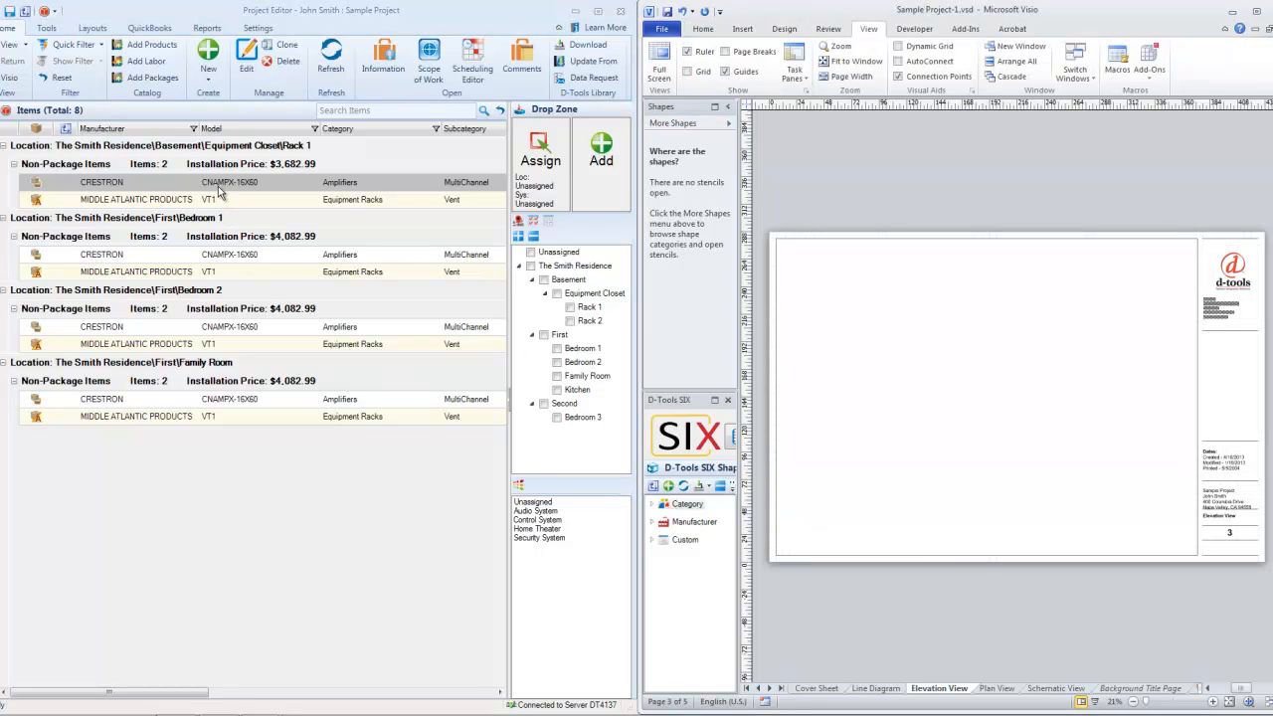
Step: Delete all items from the project in the Project Editor
{"action": "left_click", "coordinate": [181, 204]}
{"action": "key", "text": "ctrl+a"}
{"action": "right_click", "coordinate": [183, 206]}
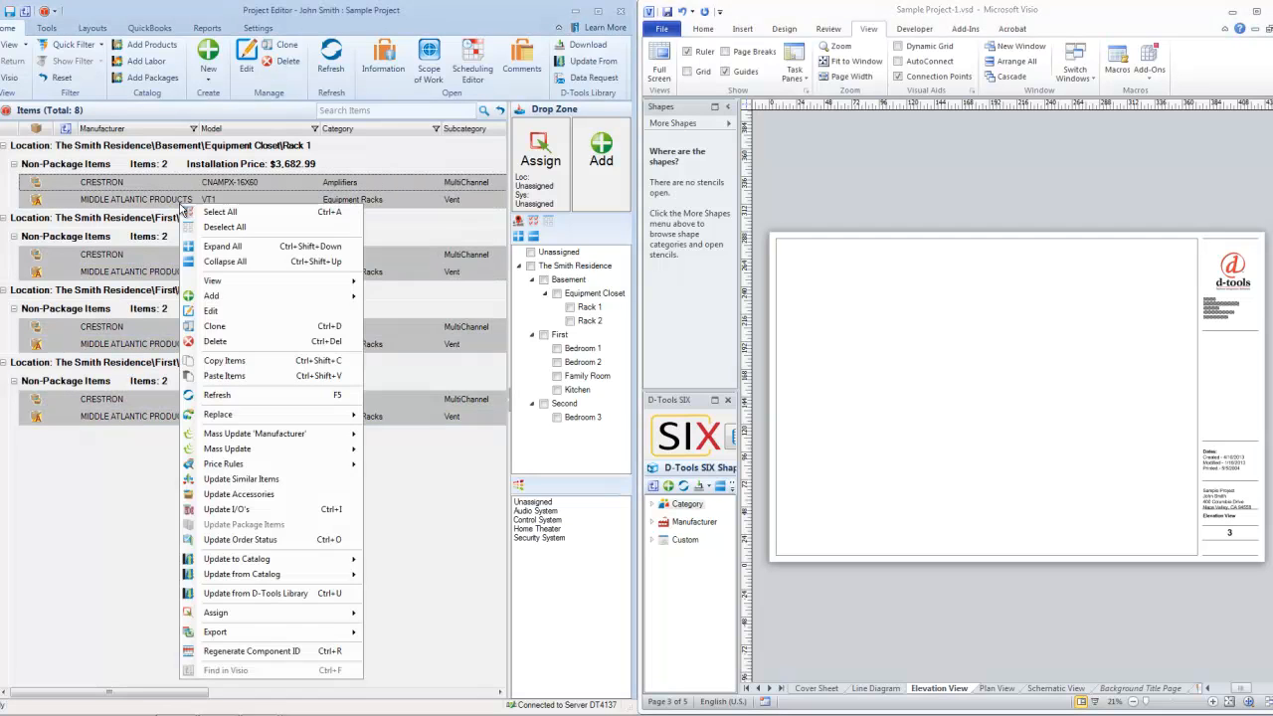
{"action": "left_click", "coordinate": [208, 344]}
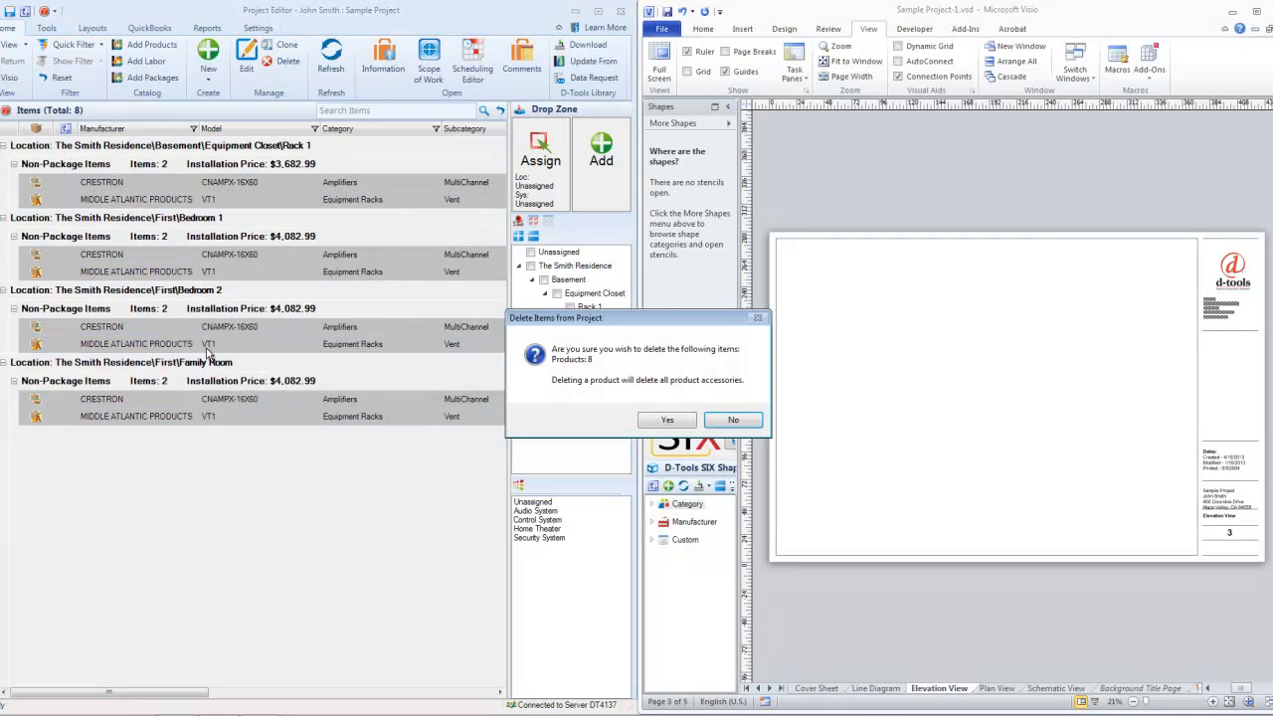
{"action": "left_click", "coordinate": [654, 421]}
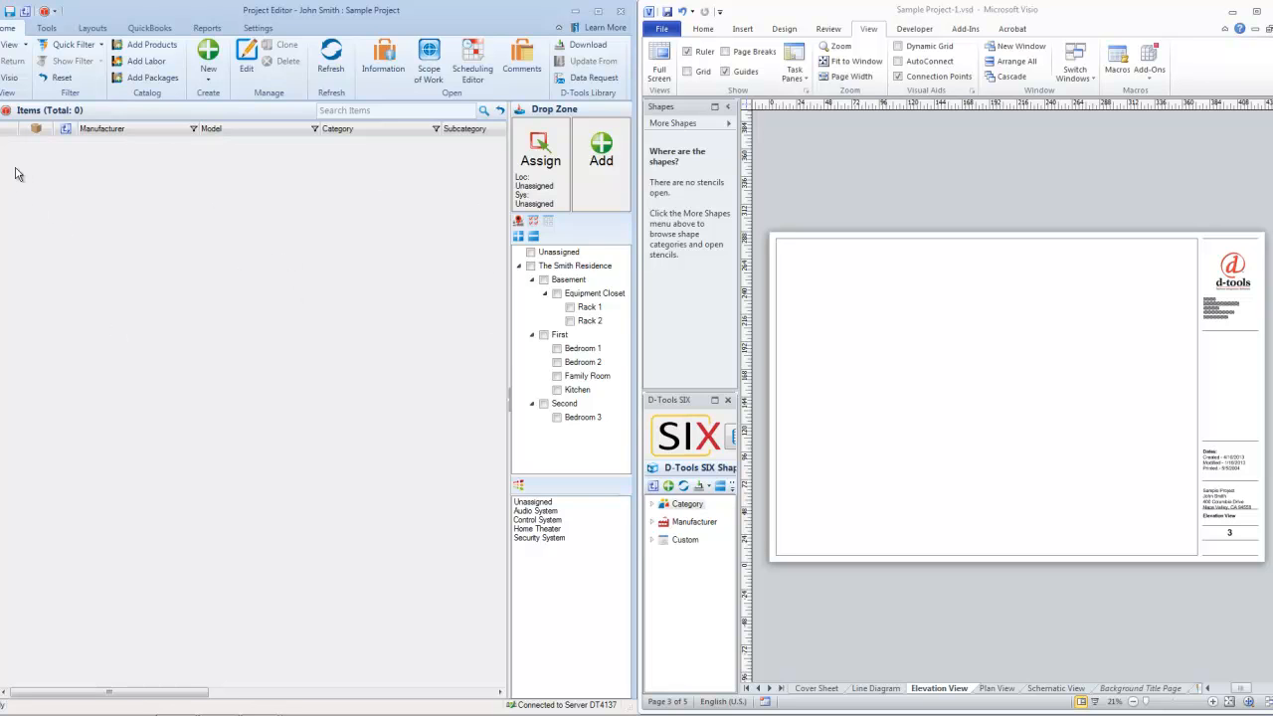
Step: Search the product catalog for "rack" and expand the Equipment Racks of MIDDLE ATLANTIC PRODUCTS
{"action": "mouse_move", "coordinate": [1, 157]}
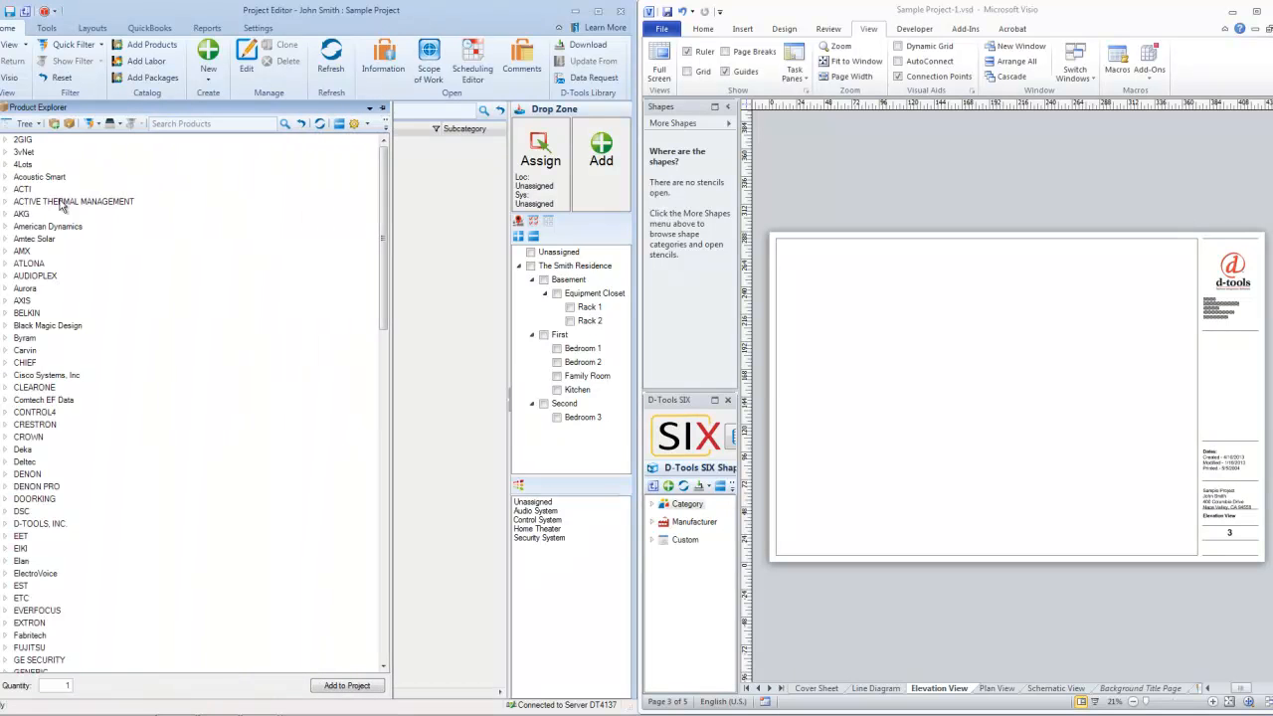
{"action": "left_click", "coordinate": [225, 126]}
{"action": "type", "text": "rack"}
{"action": "key", "text": "Return"}
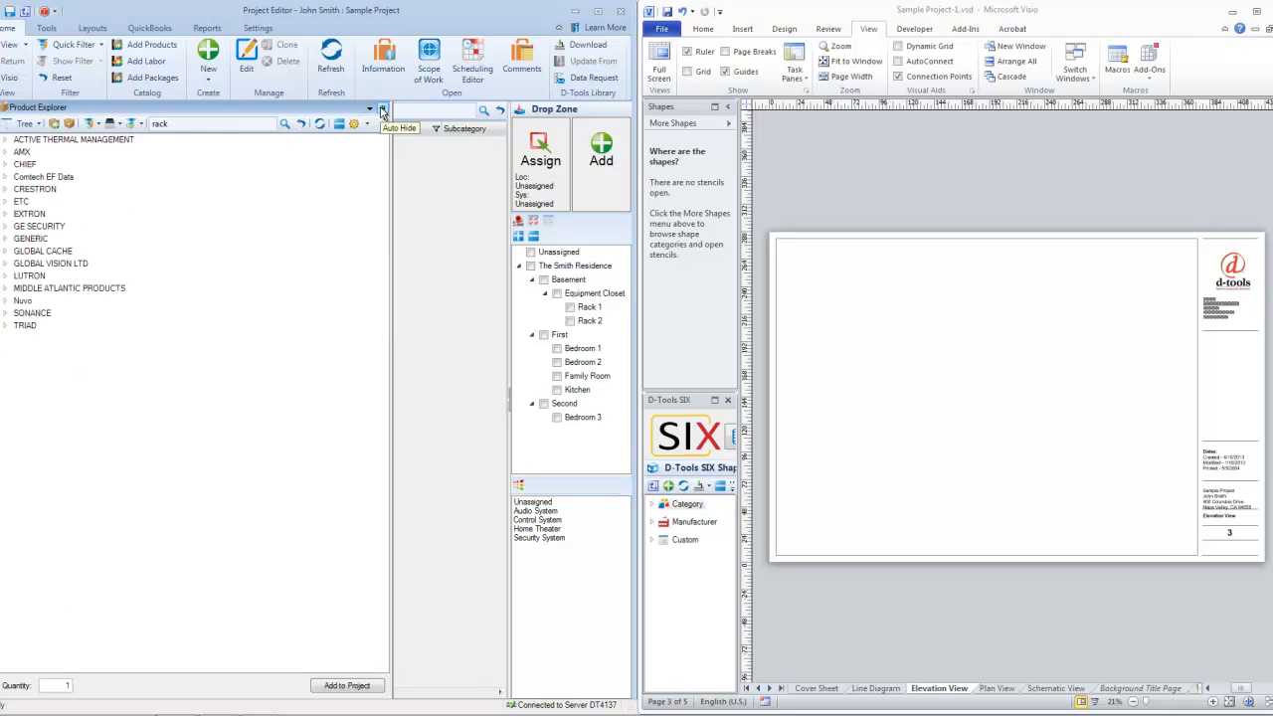
{"action": "left_click", "coordinate": [6, 287]}
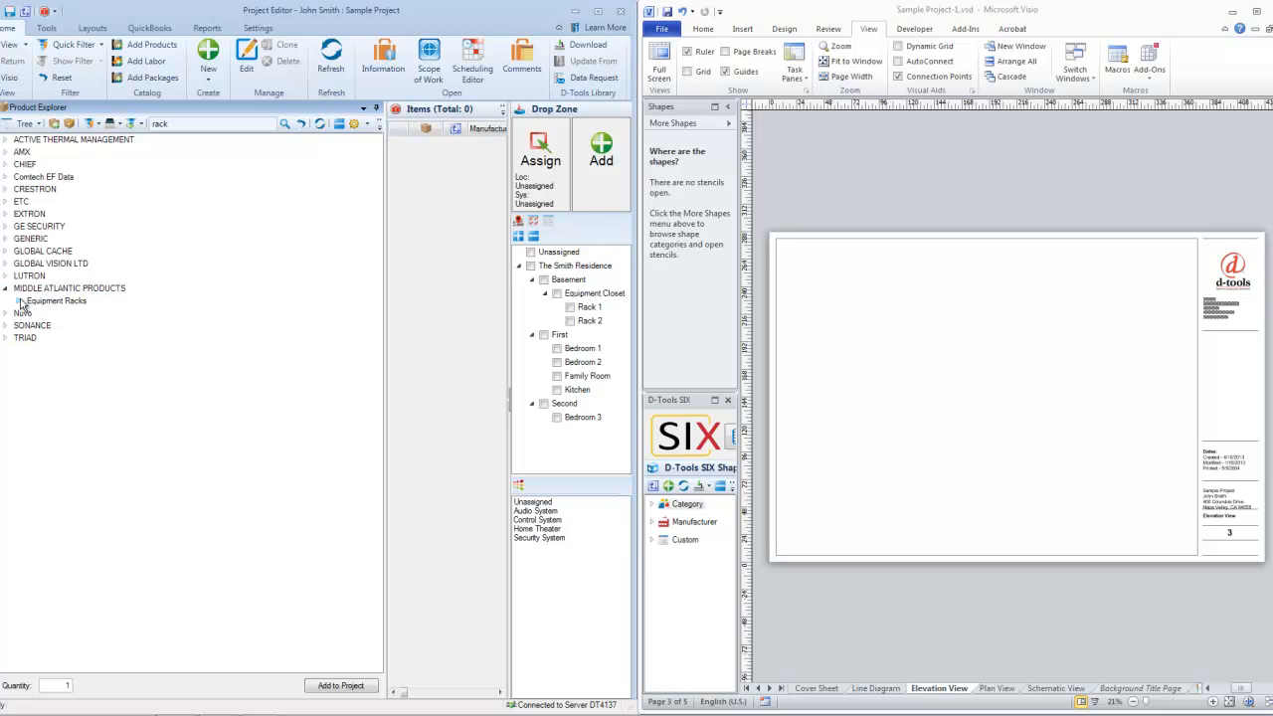
{"action": "left_click", "coordinate": [18, 301]}
{"action": "scroll", "coordinate": [371, 416], "scroll_direction": "down", "scroll_amount": 3}
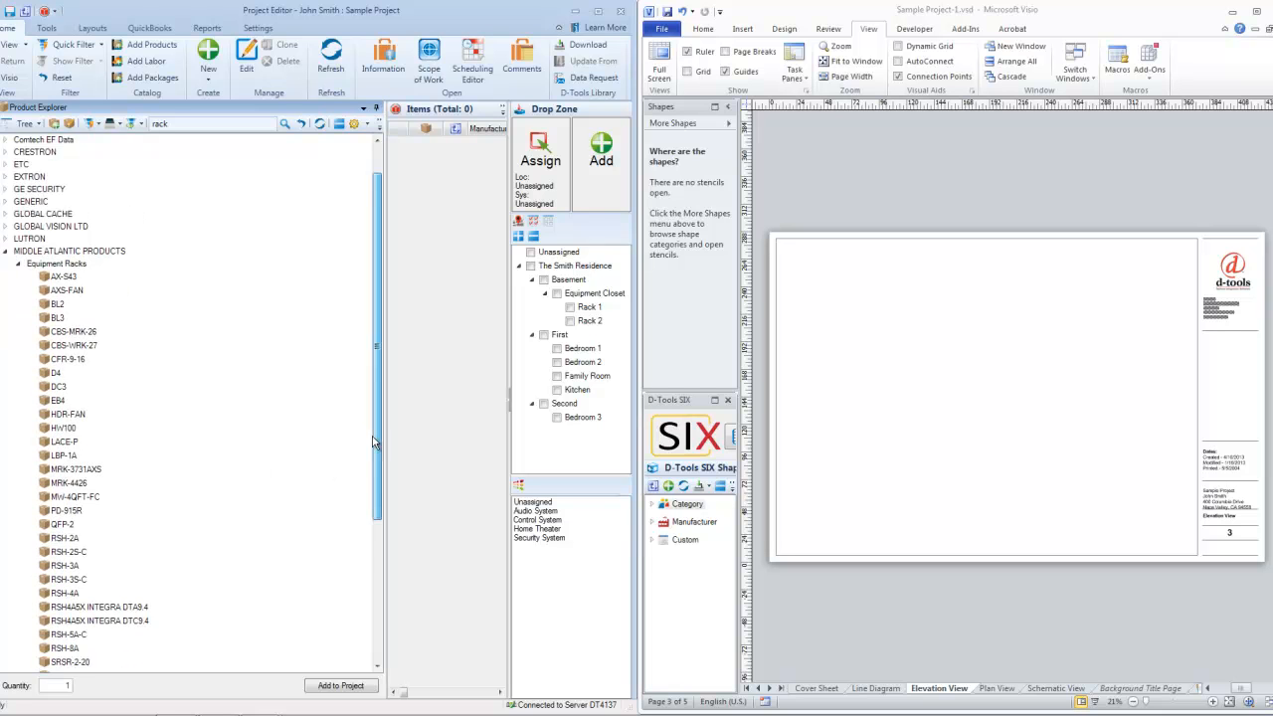
Step: Place the MRK-4426 rack on Visio's Elevation View page for Rack 1 and Rack 2, assigned to the Audio System
{"action": "left_click_drag", "start_coordinate": [72, 435], "coordinate": [574, 326]}
{"action": "left_click", "coordinate": [570, 307]}
{"action": "left_click", "coordinate": [571, 321]}
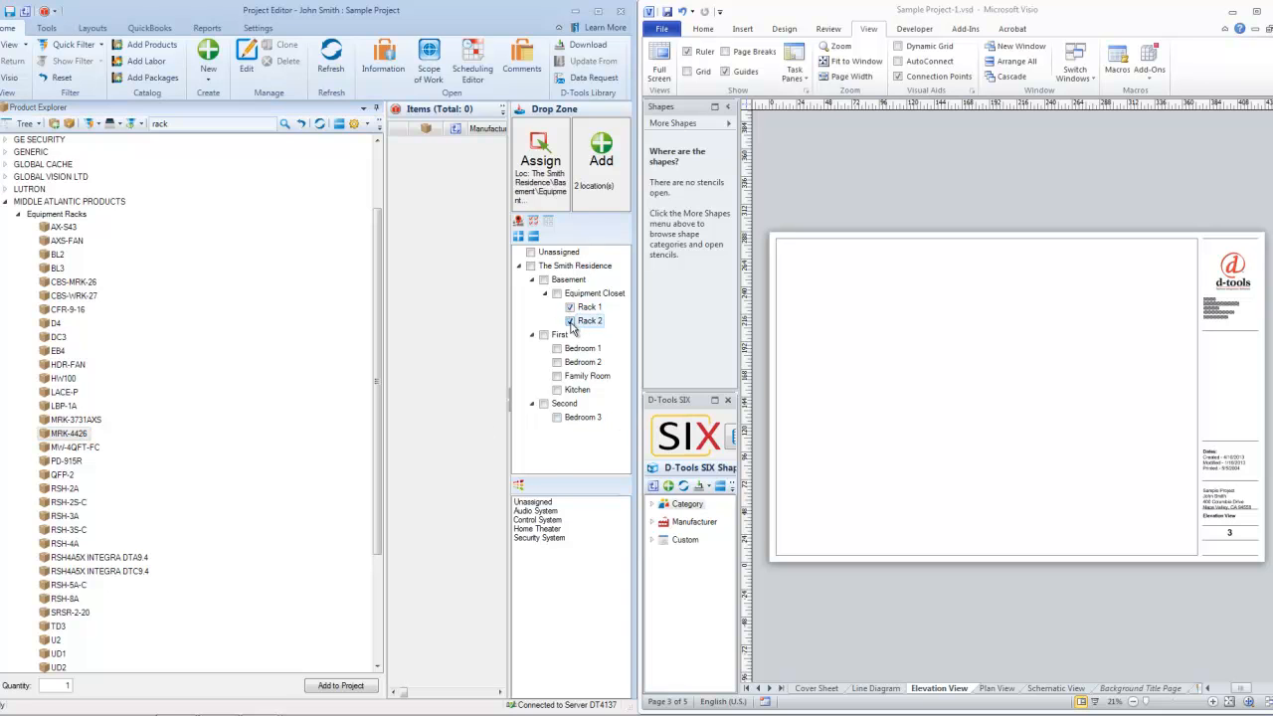
{"action": "left_click", "coordinate": [546, 513]}
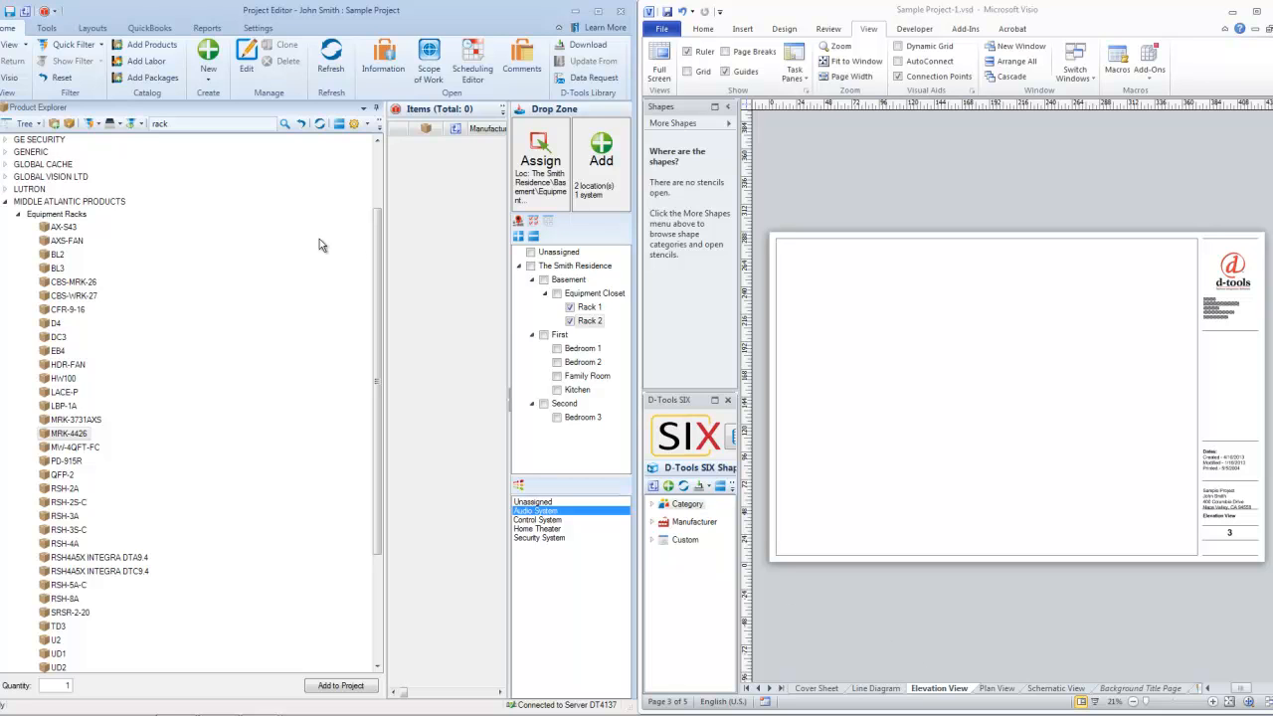
{"action": "left_click_drag", "start_coordinate": [67, 438], "coordinate": [927, 407]}
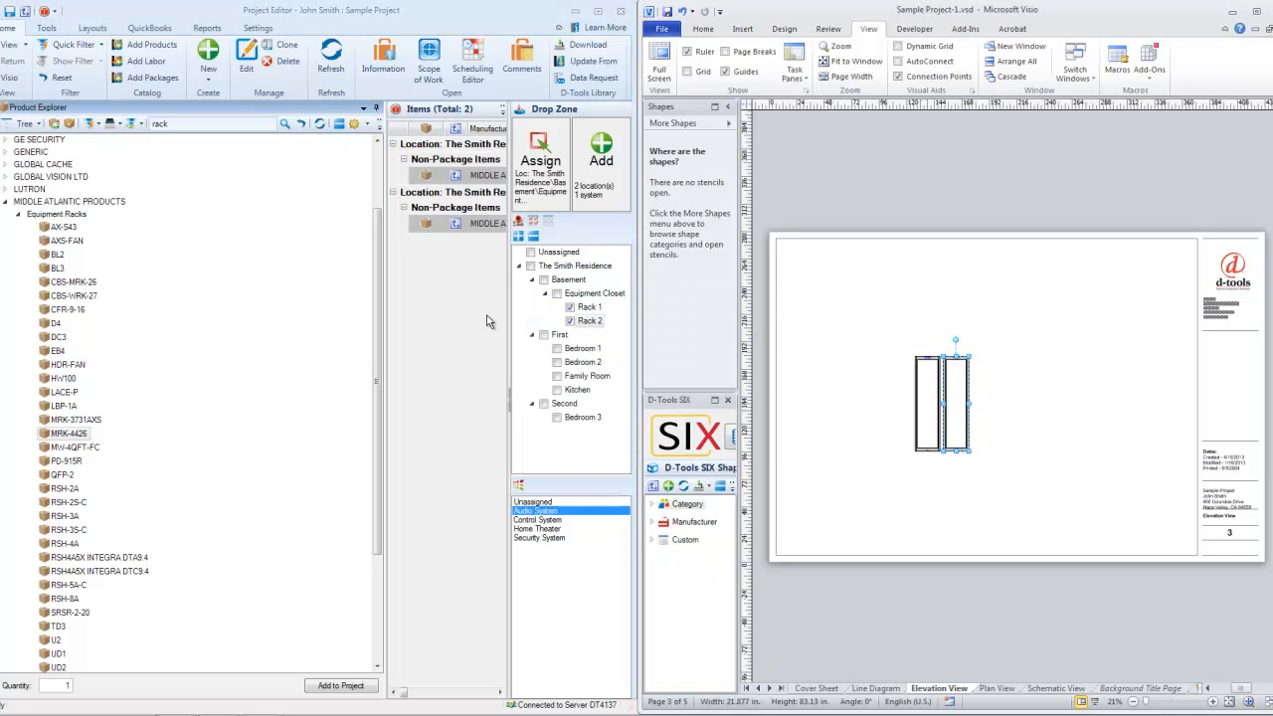
{"action": "scroll", "coordinate": [928, 426], "scroll_direction": "up", "scroll_amount": 3}
{"action": "scroll", "coordinate": [928, 425], "scroll_direction": "up", "scroll_amount": 3}
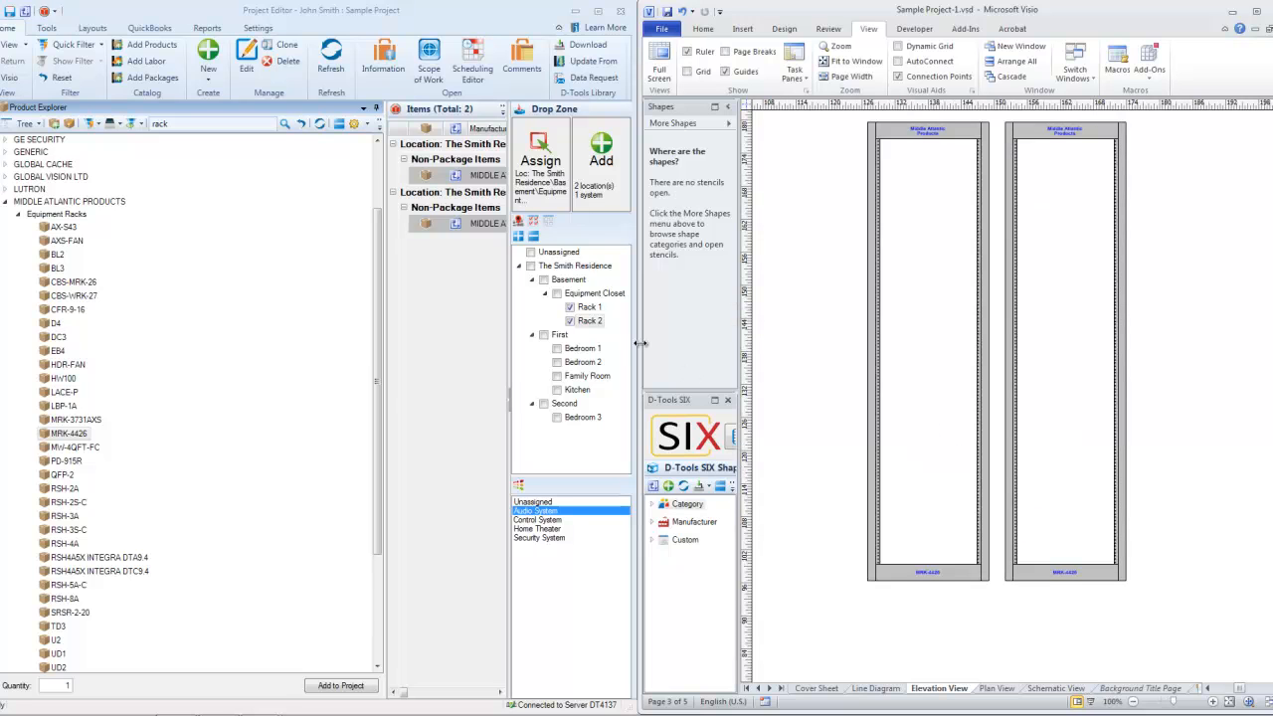
{"action": "left_click", "coordinate": [376, 108]}
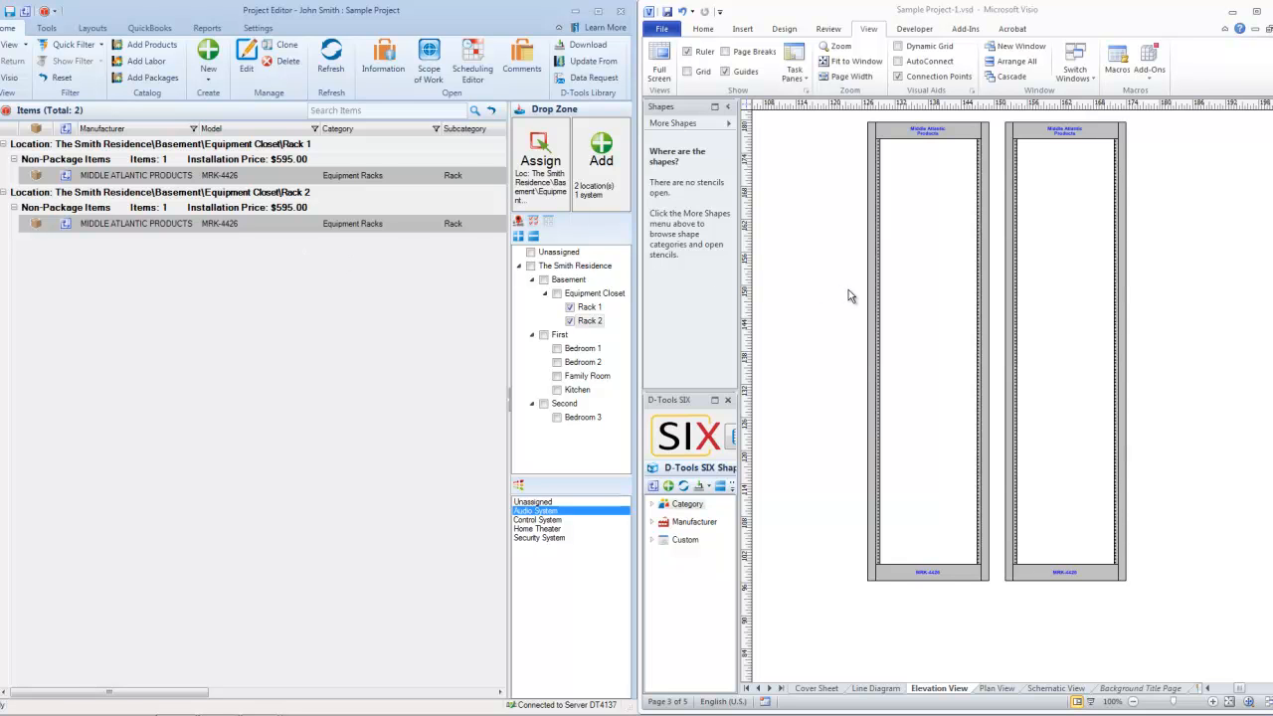
Step: Switch the drawing to the Schematic View page and search the product catalog for "amp"
{"action": "left_click", "coordinate": [1053, 688]}
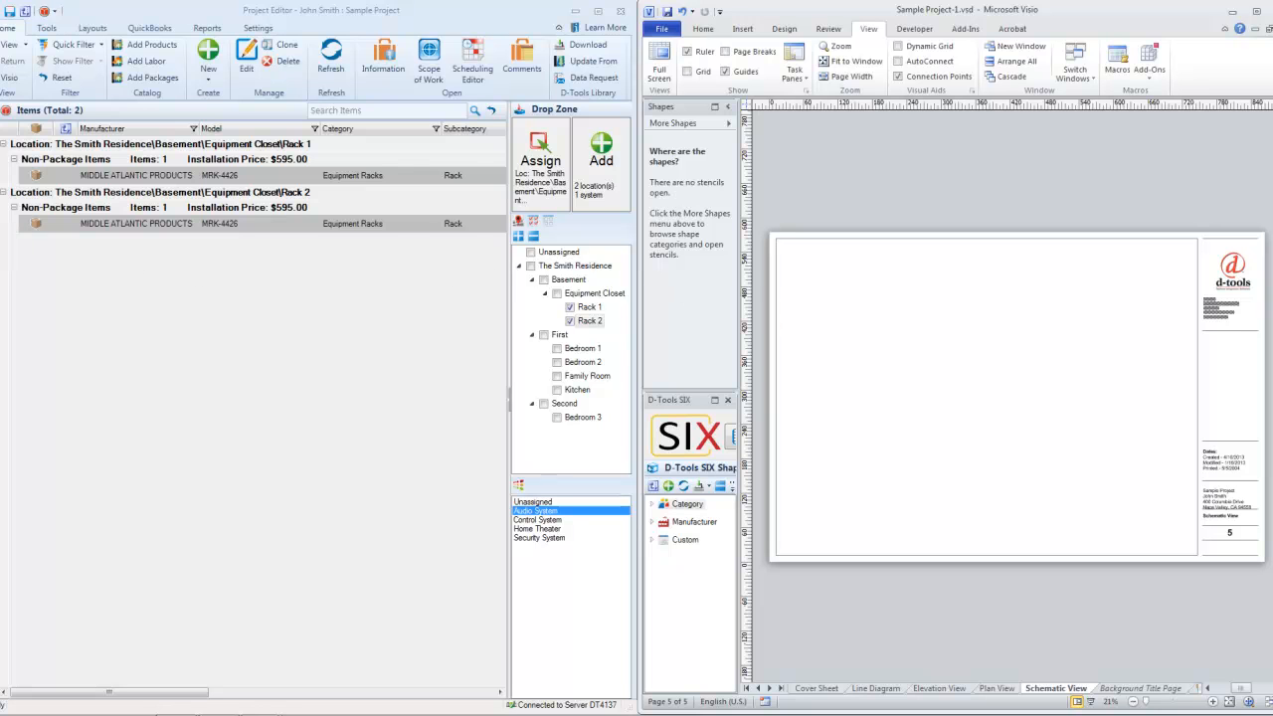
{"action": "mouse_move", "coordinate": [1, 281]}
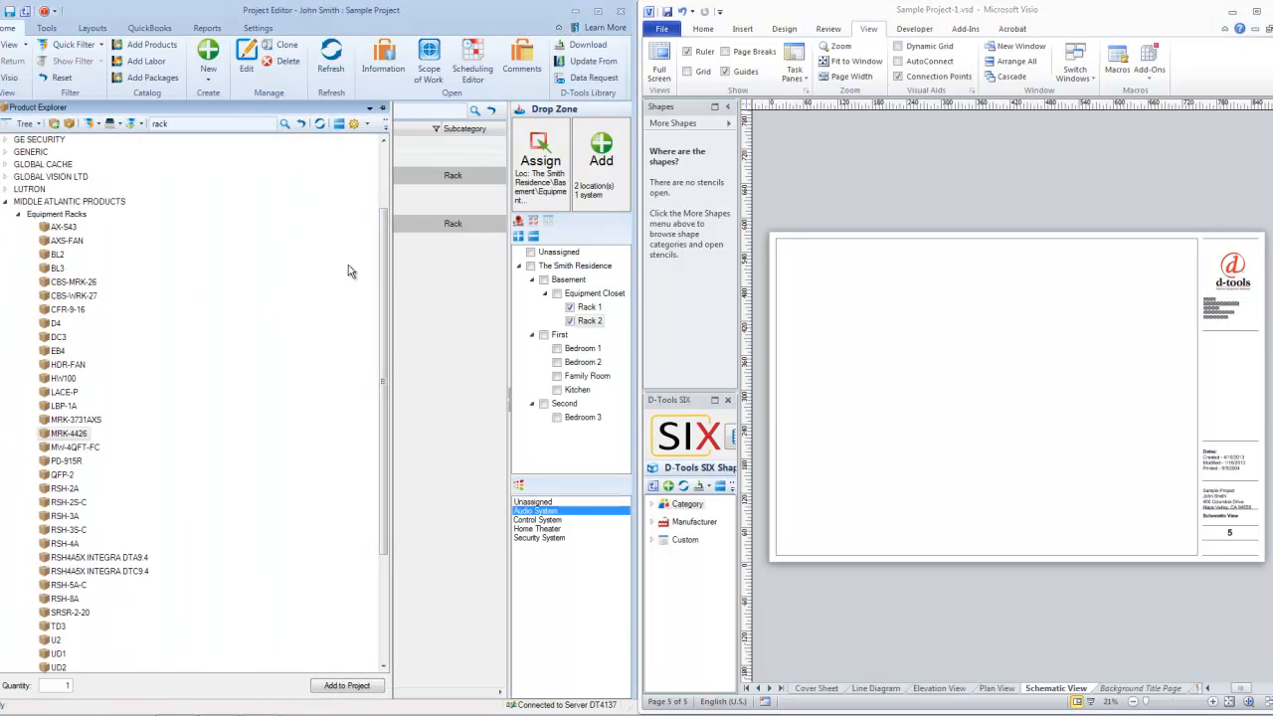
{"action": "left_click_drag", "start_coordinate": [220, 124], "coordinate": [91, 136]}
{"action": "type", "text": "amp"}
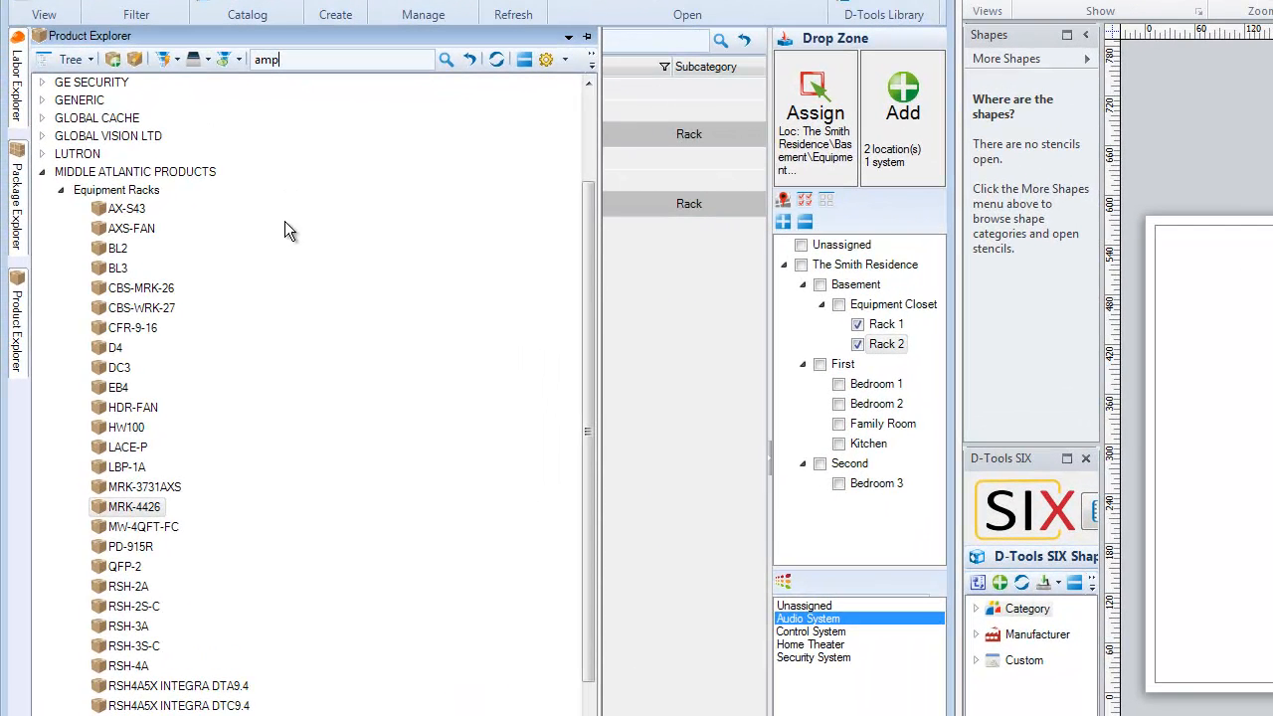
{"action": "key", "text": "Return"}
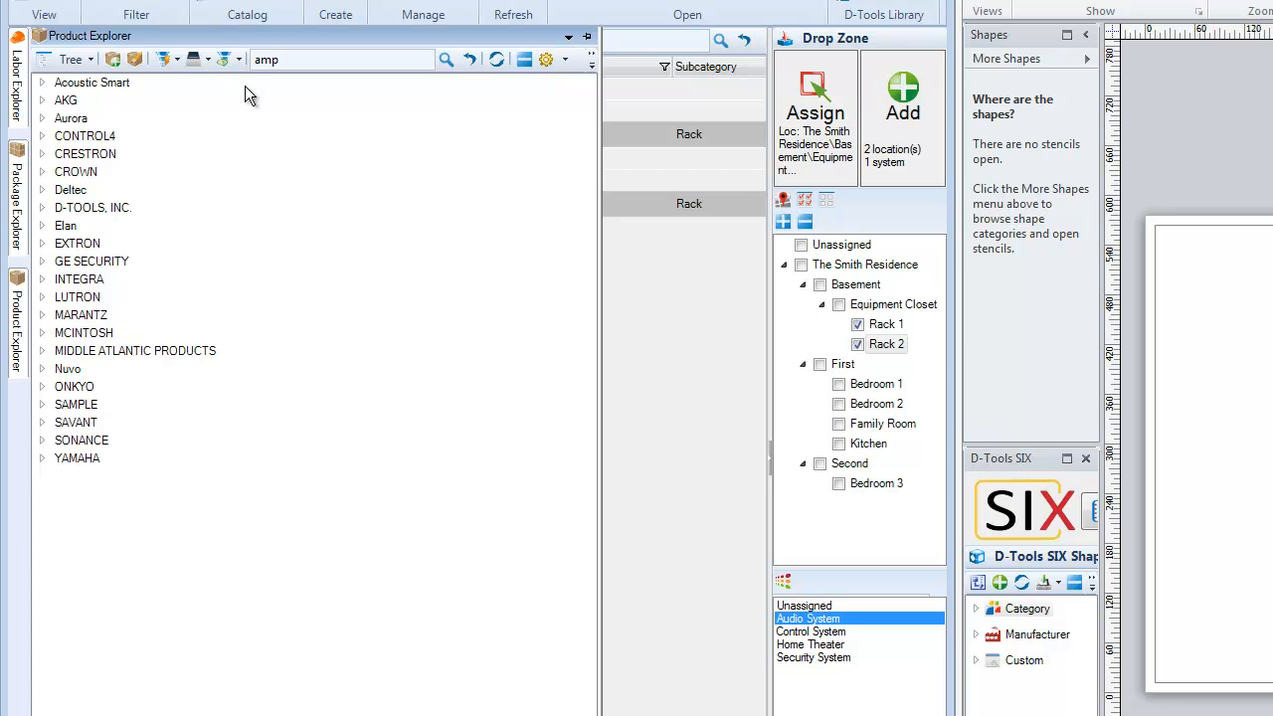
Step: Search the product catalog for "wire" and expand LIBERTY CABLE's Wire and Cable products
{"action": "left_click_drag", "start_coordinate": [279, 61], "coordinate": [225, 71]}
{"action": "type", "text": "wire"}
{"action": "key", "text": "Return"}
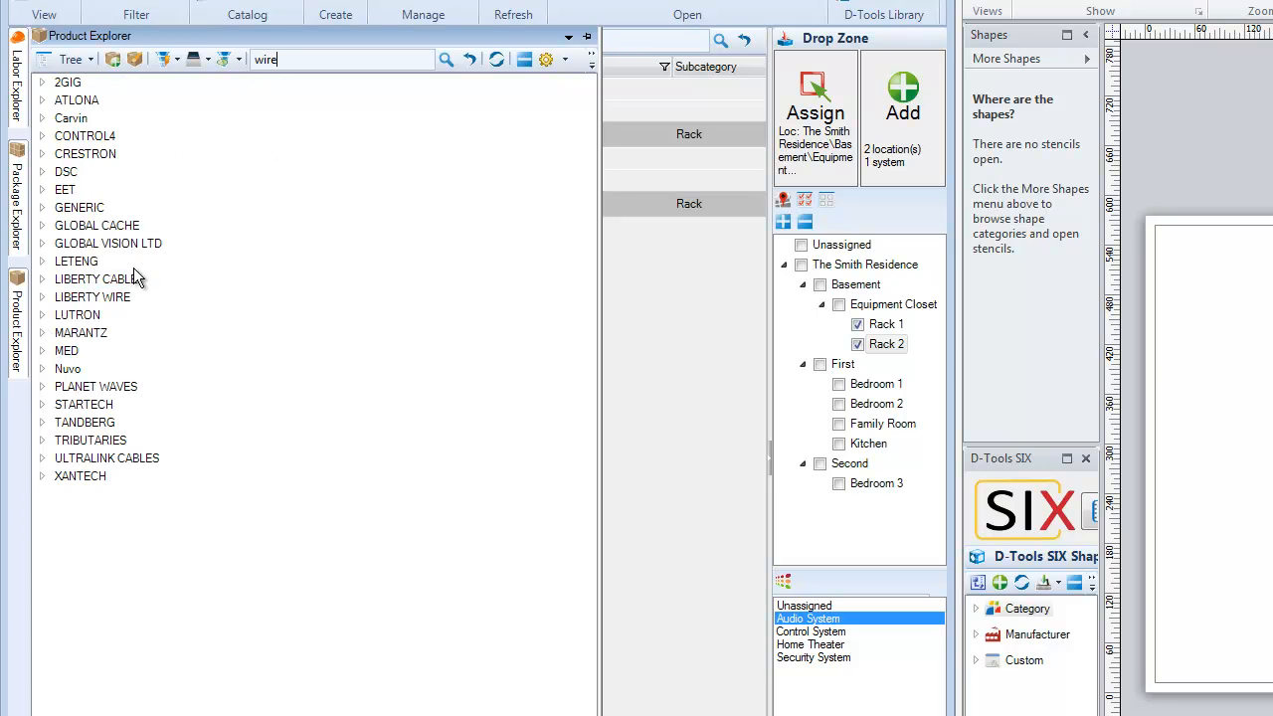
{"action": "left_click", "coordinate": [43, 281]}
{"action": "left_click", "coordinate": [57, 298]}
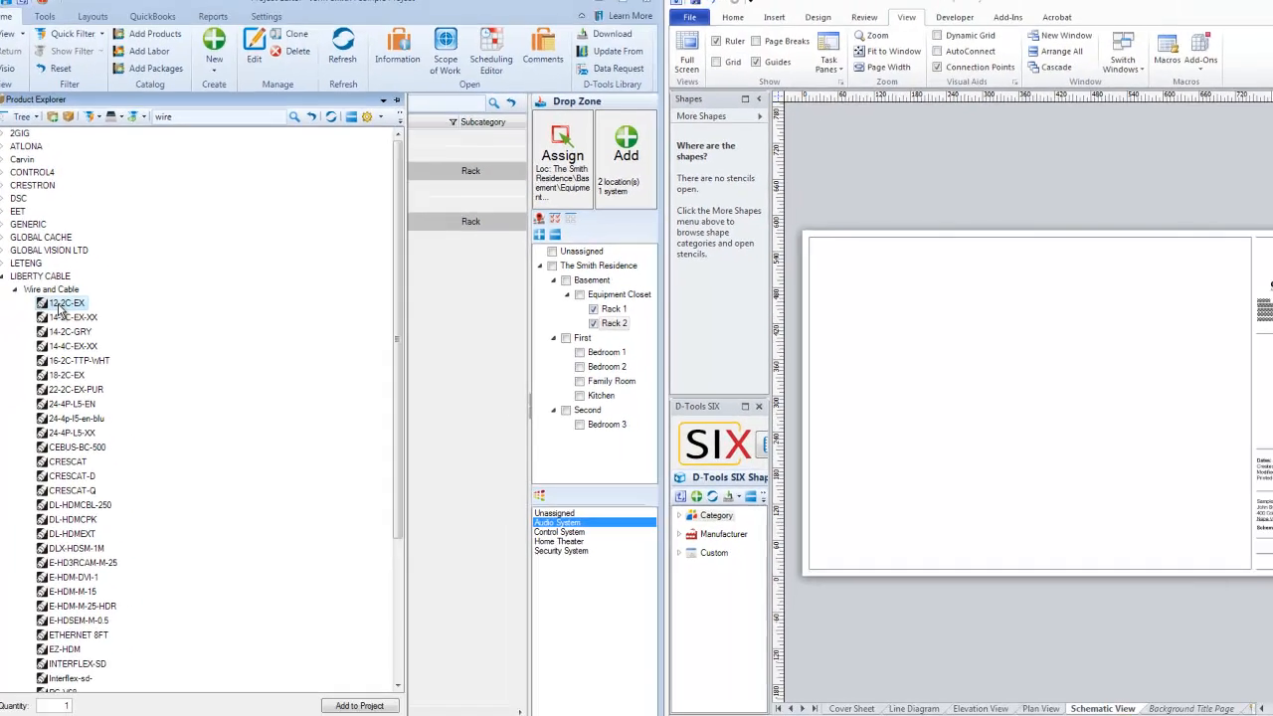
Step: Place the 12-2C-EX cable on the Schematic View page for both racks, assigning it to bulk wire
{"action": "left_click_drag", "start_coordinate": [57, 310], "coordinate": [1011, 425]}
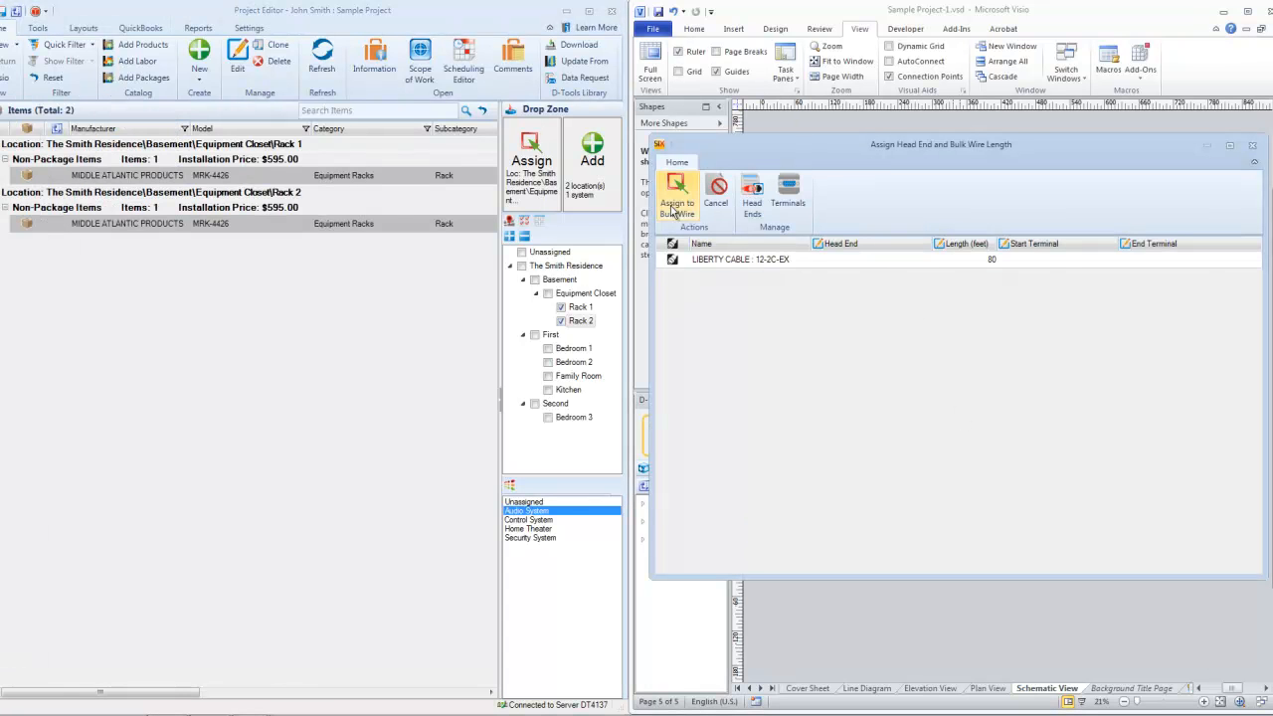
{"action": "left_click", "coordinate": [677, 203]}
{"action": "scroll", "coordinate": [985, 418], "scroll_direction": "up", "scroll_amount": 4}
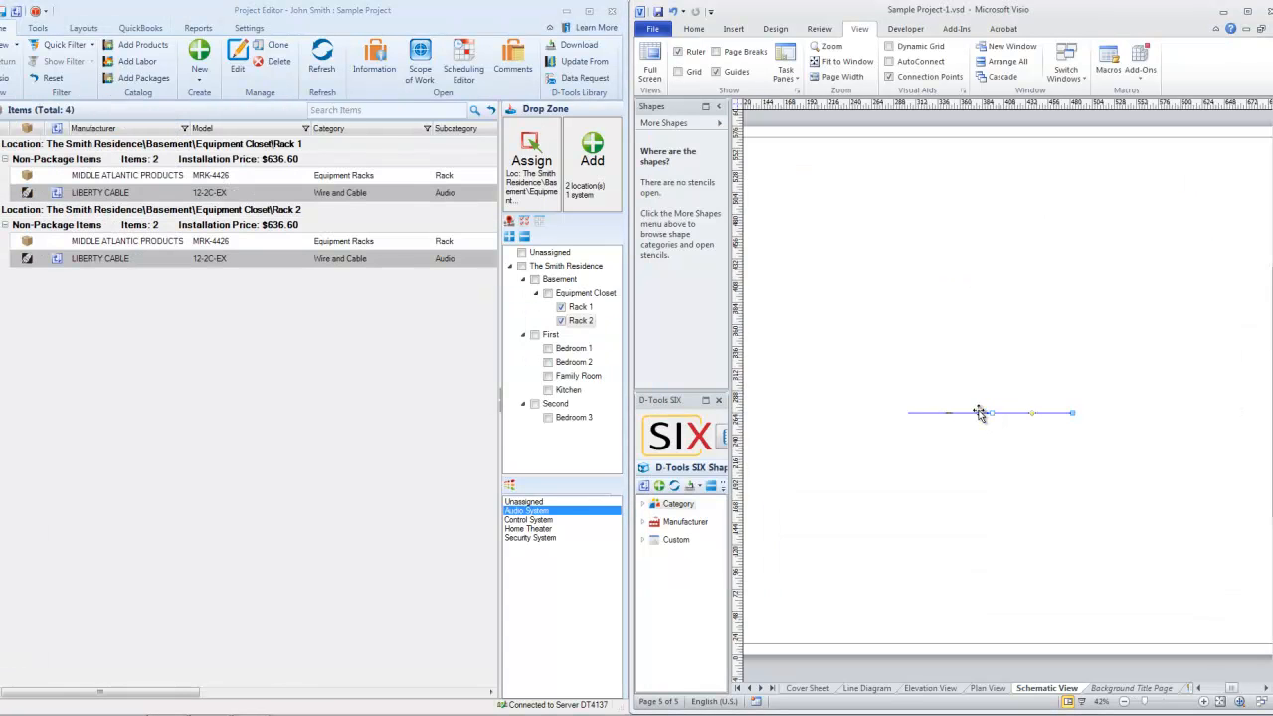
{"action": "scroll", "coordinate": [979, 429], "scroll_direction": "up", "scroll_amount": 3}
Step: Set the AUD-002 wire to show its text at the start and end
{"action": "scroll", "coordinate": [813, 411], "scroll_direction": "down", "scroll_amount": 4}
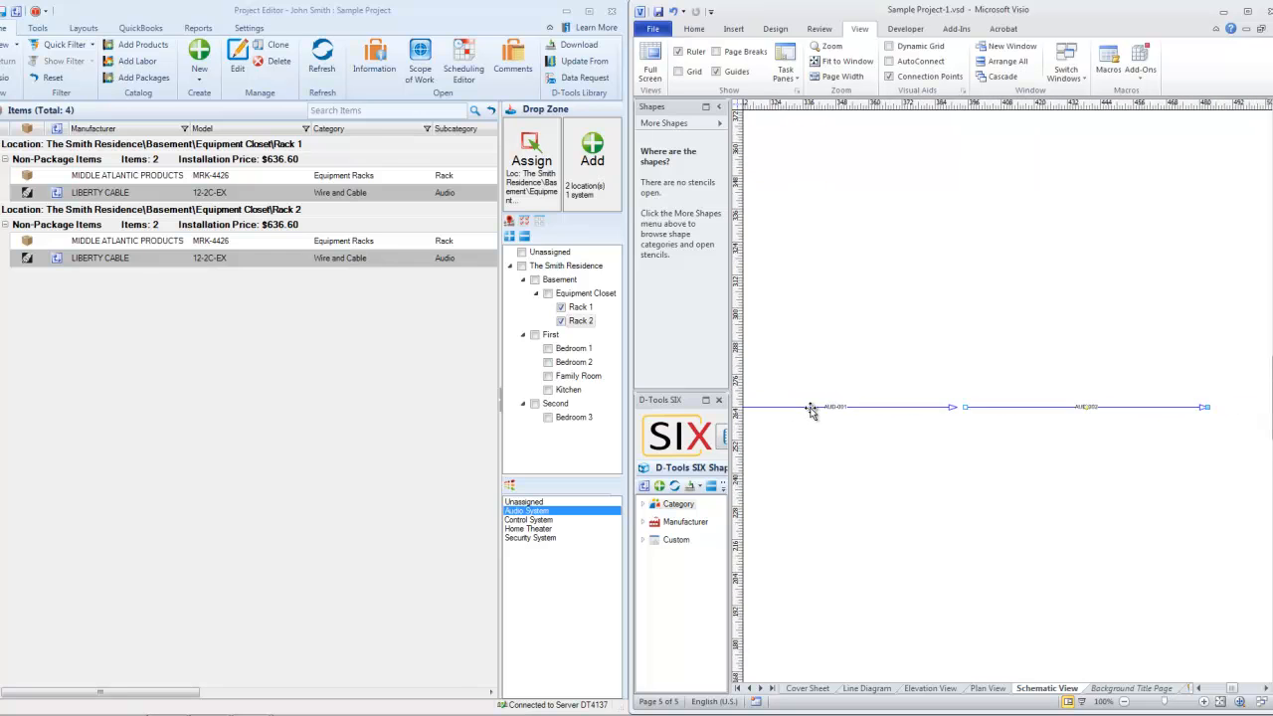
{"action": "scroll", "coordinate": [950, 425], "scroll_direction": "up", "scroll_amount": 4}
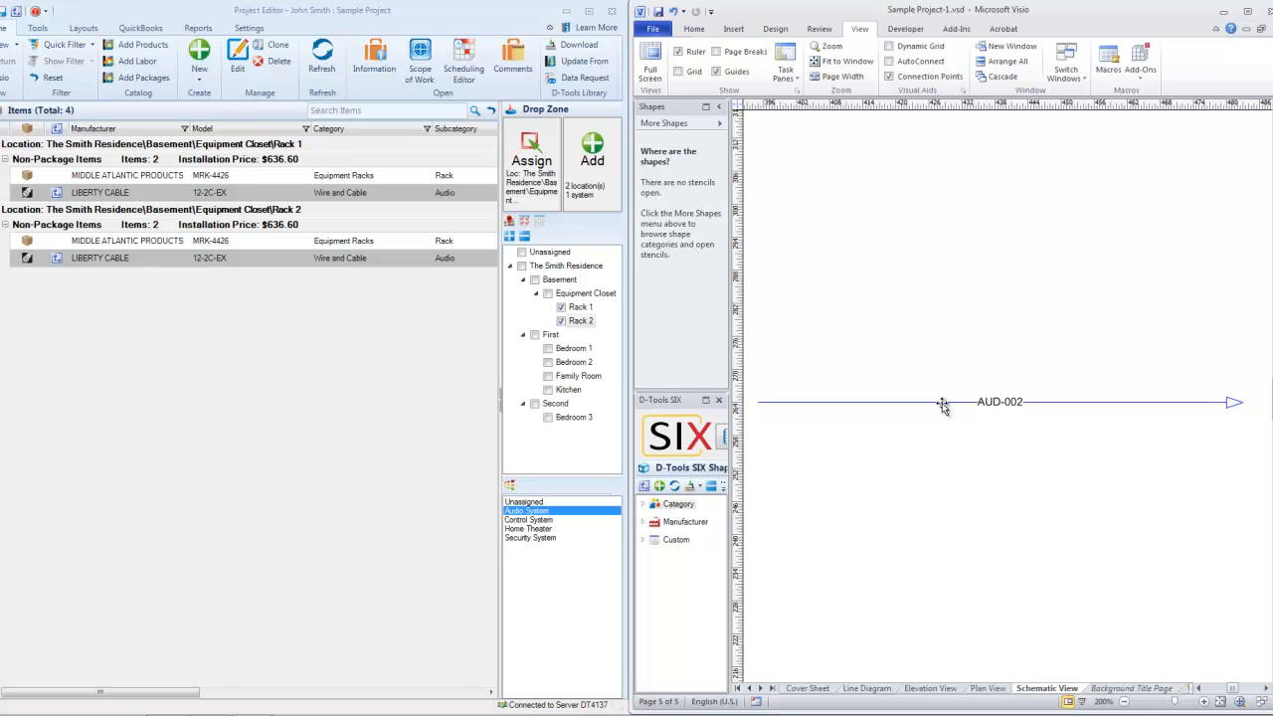
{"action": "right_click", "coordinate": [942, 405]}
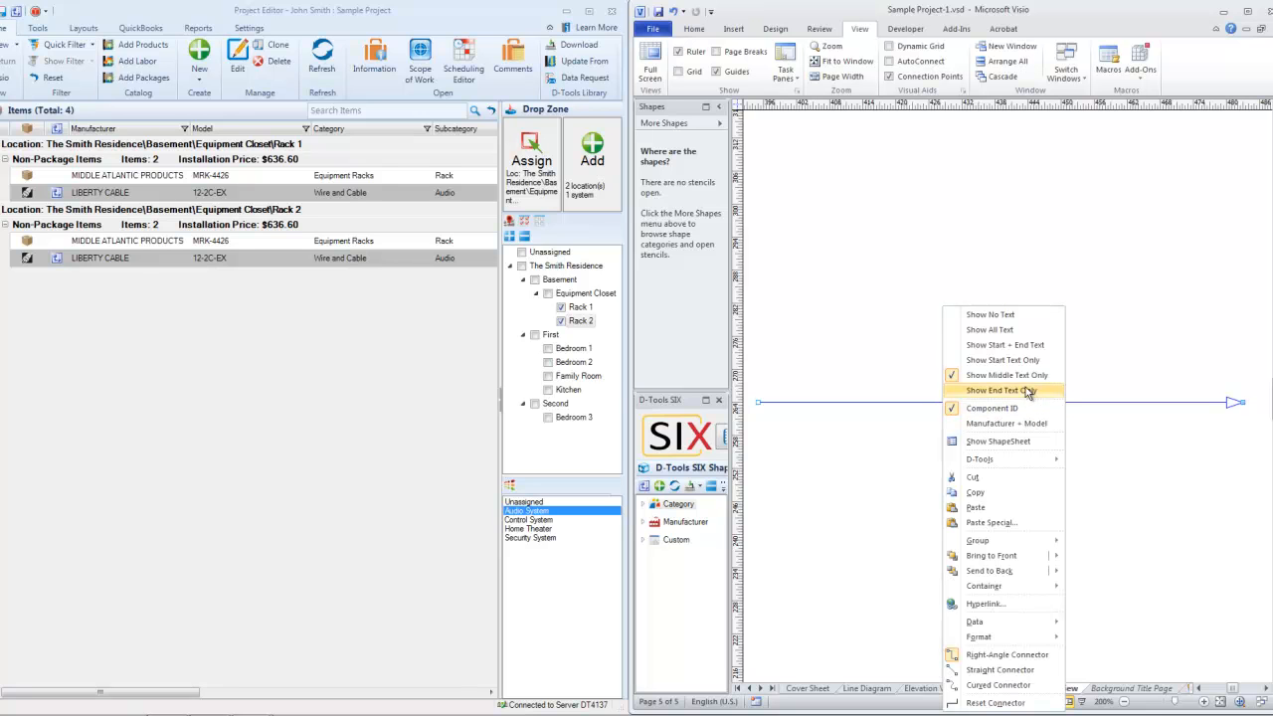
{"action": "left_click", "coordinate": [1023, 343]}
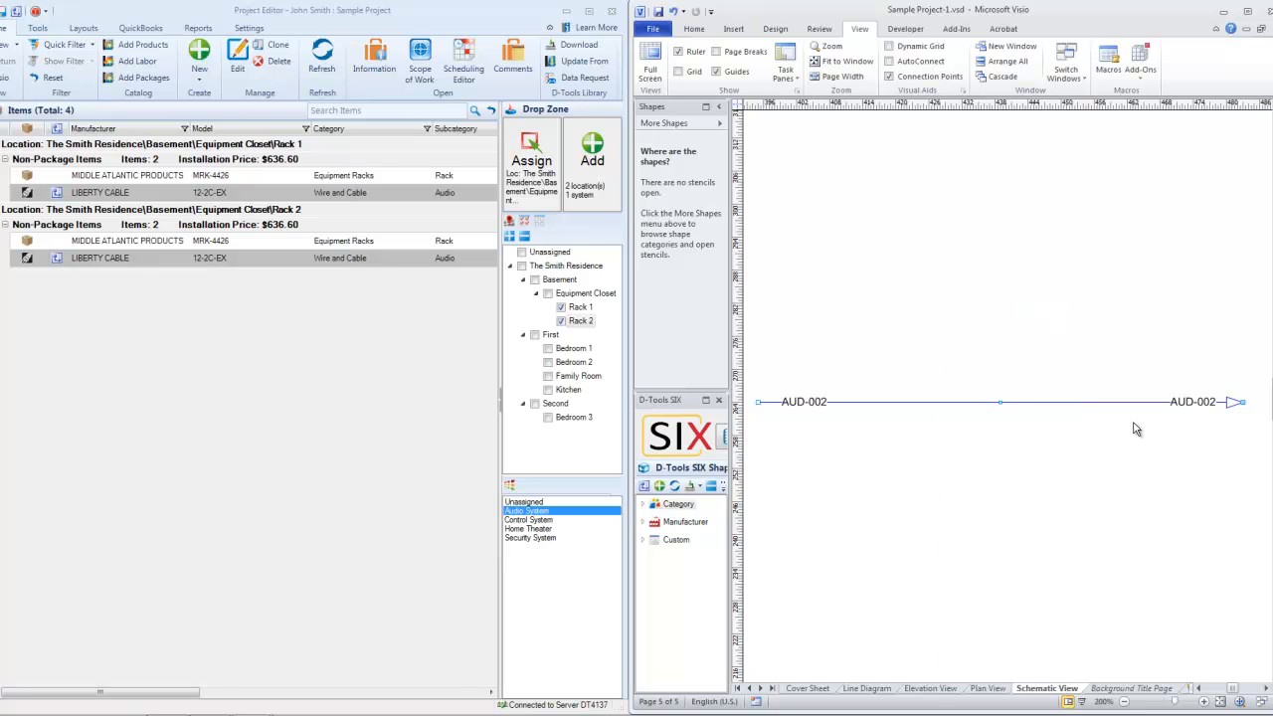
Step: Show all text on the AUD-002 wire with Manufacturer + Model as its middle label, and move the arrow end well above the start
{"action": "right_click", "coordinate": [1010, 404]}
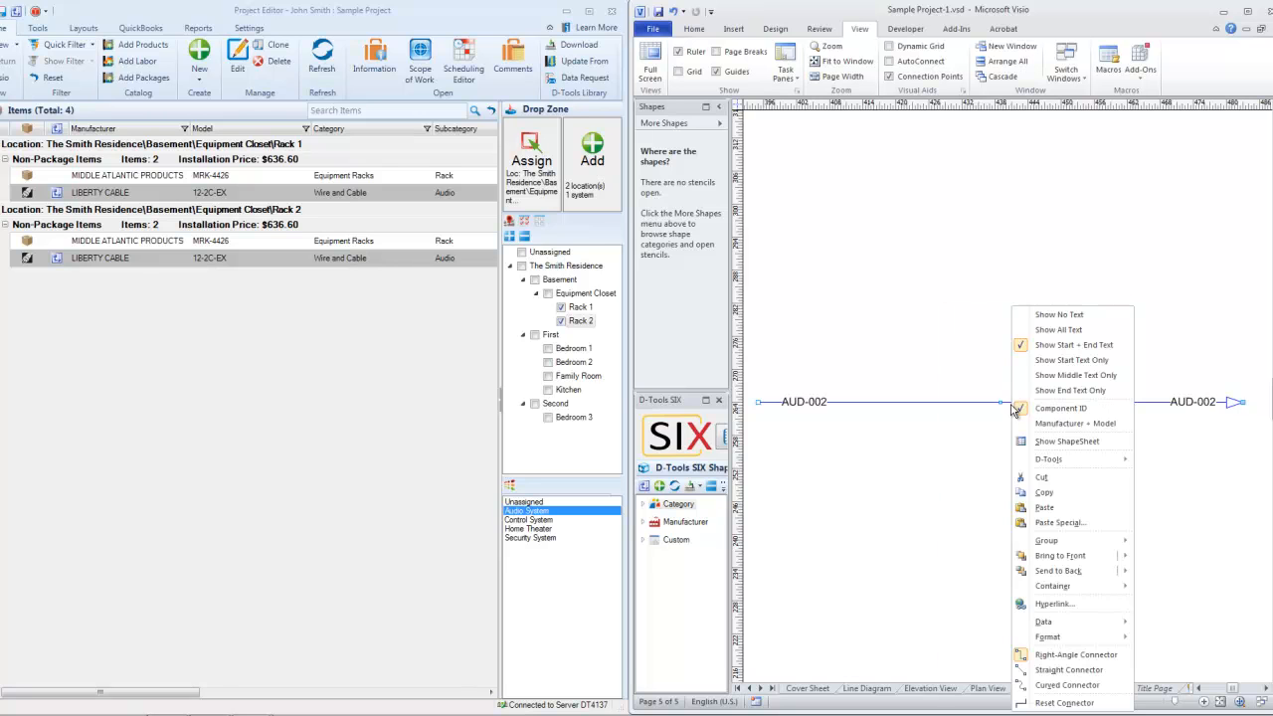
{"action": "left_click", "coordinate": [1023, 330]}
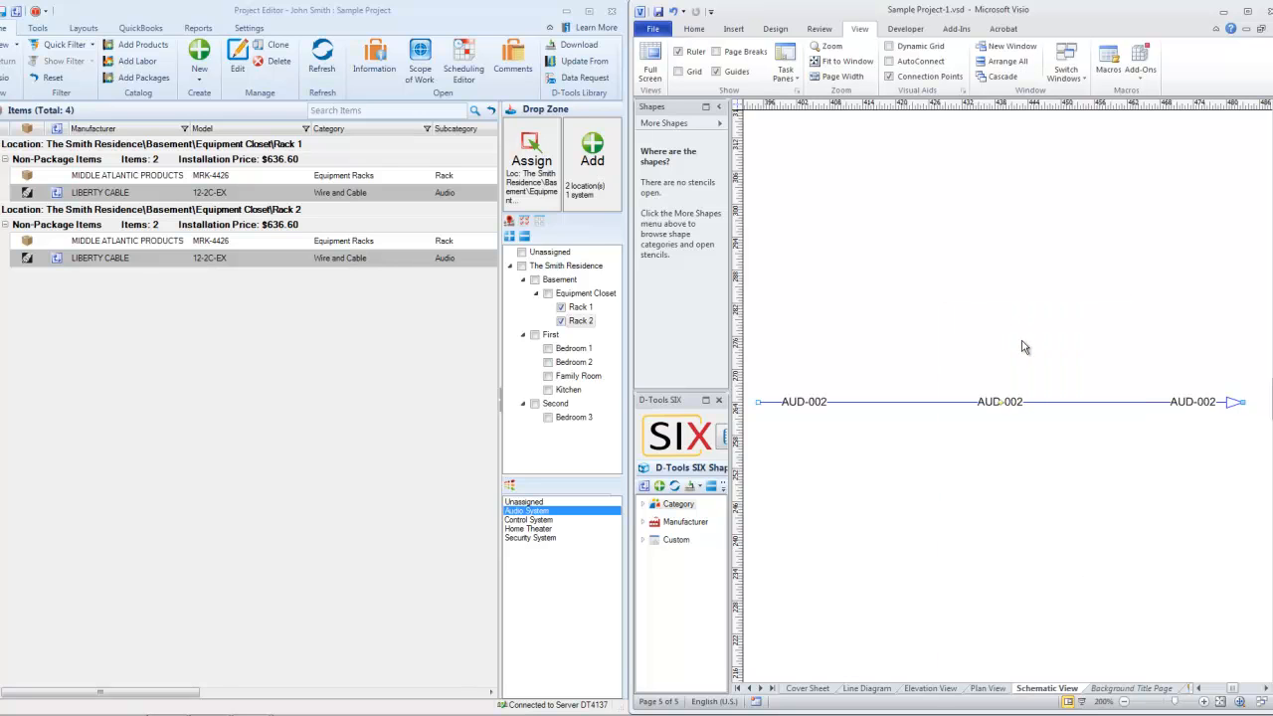
{"action": "right_click", "coordinate": [1014, 404]}
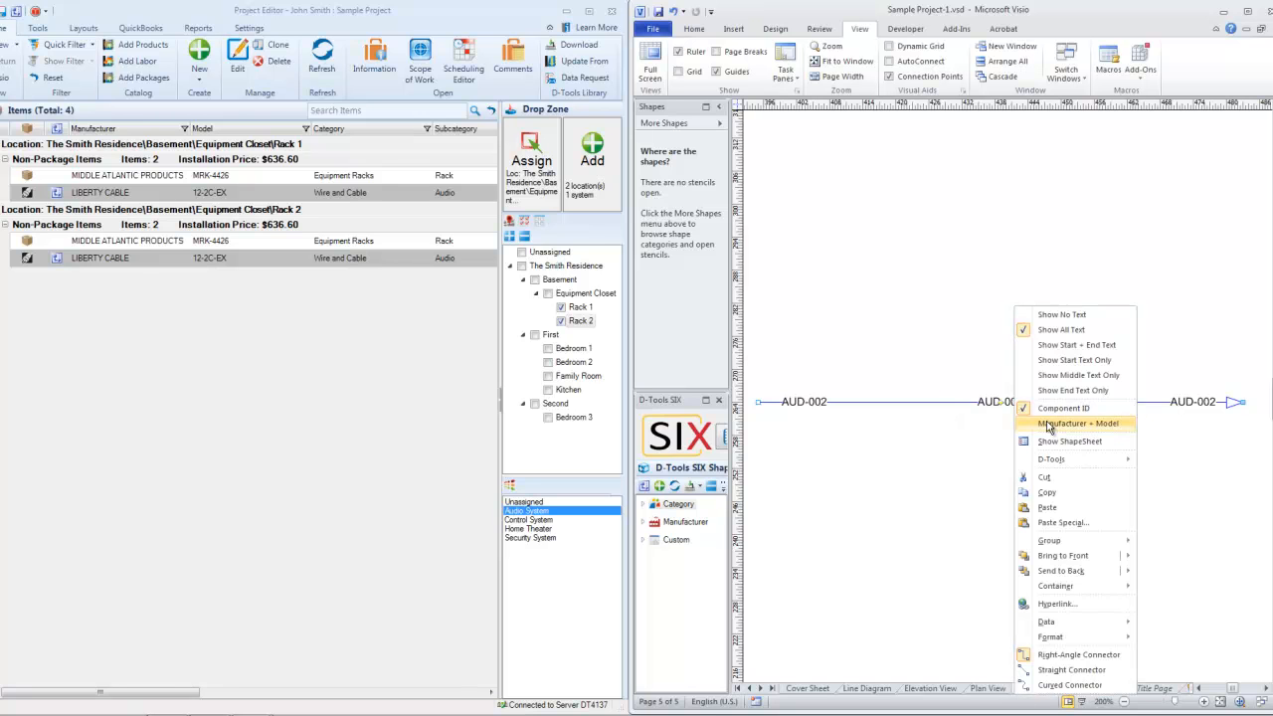
{"action": "left_click", "coordinate": [1044, 423]}
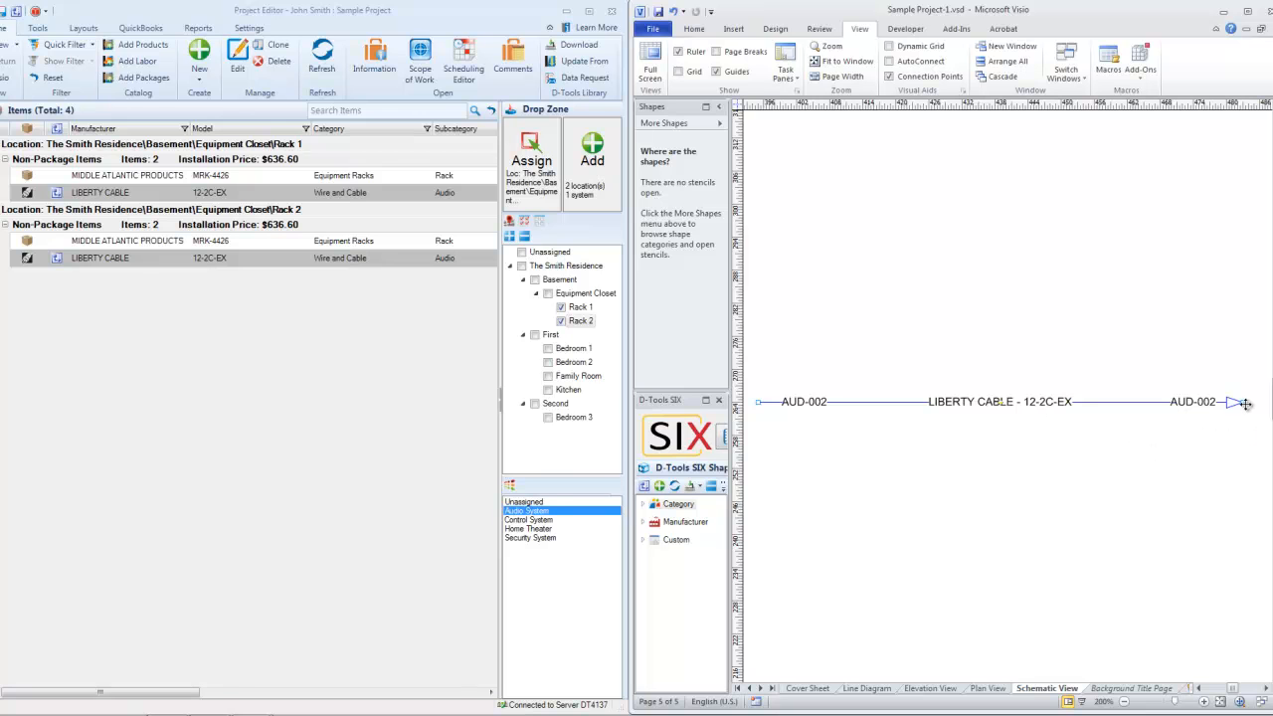
{"action": "left_click_drag", "start_coordinate": [1245, 402], "coordinate": [1238, 189]}
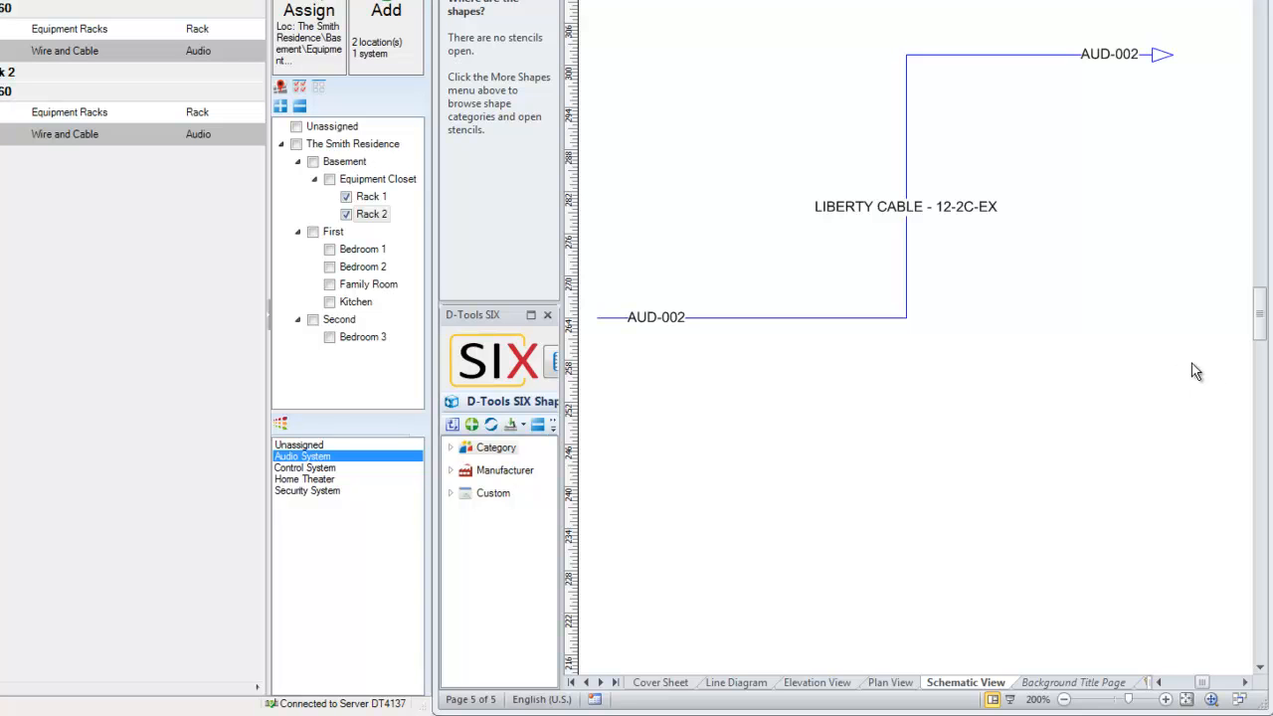
Step: Switch the drawing to the Plan View page and search the product catalog for "speaker"
{"action": "left_click", "coordinate": [883, 684]}
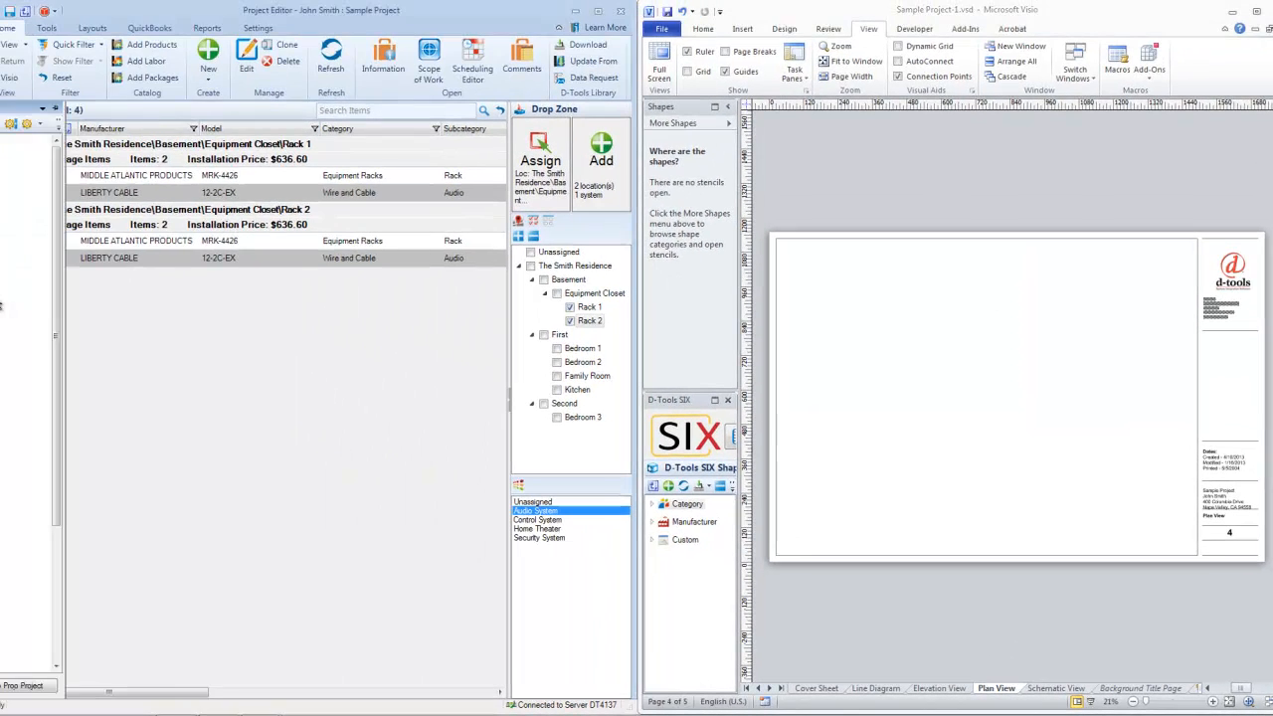
{"action": "mouse_move", "coordinate": [2, 299]}
{"action": "left_click_drag", "start_coordinate": [173, 125], "coordinate": [86, 128]}
{"action": "type", "text": "speaker"}
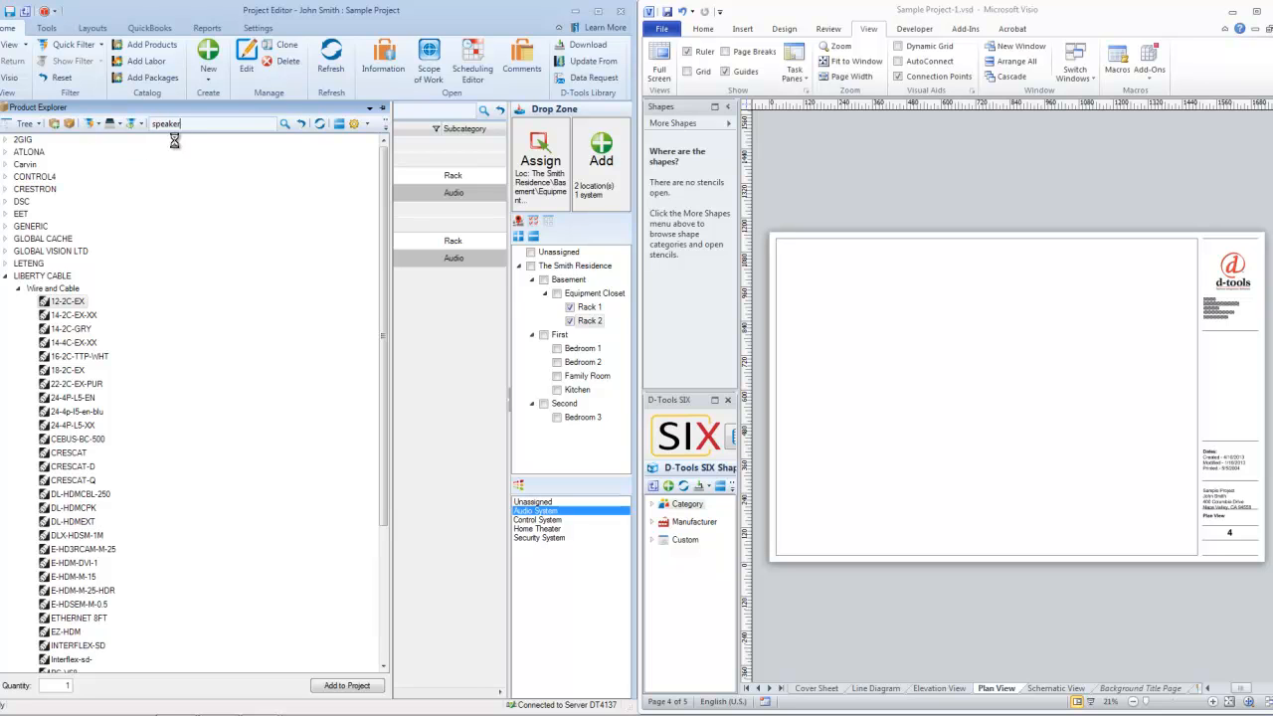
{"action": "key", "text": "Return"}
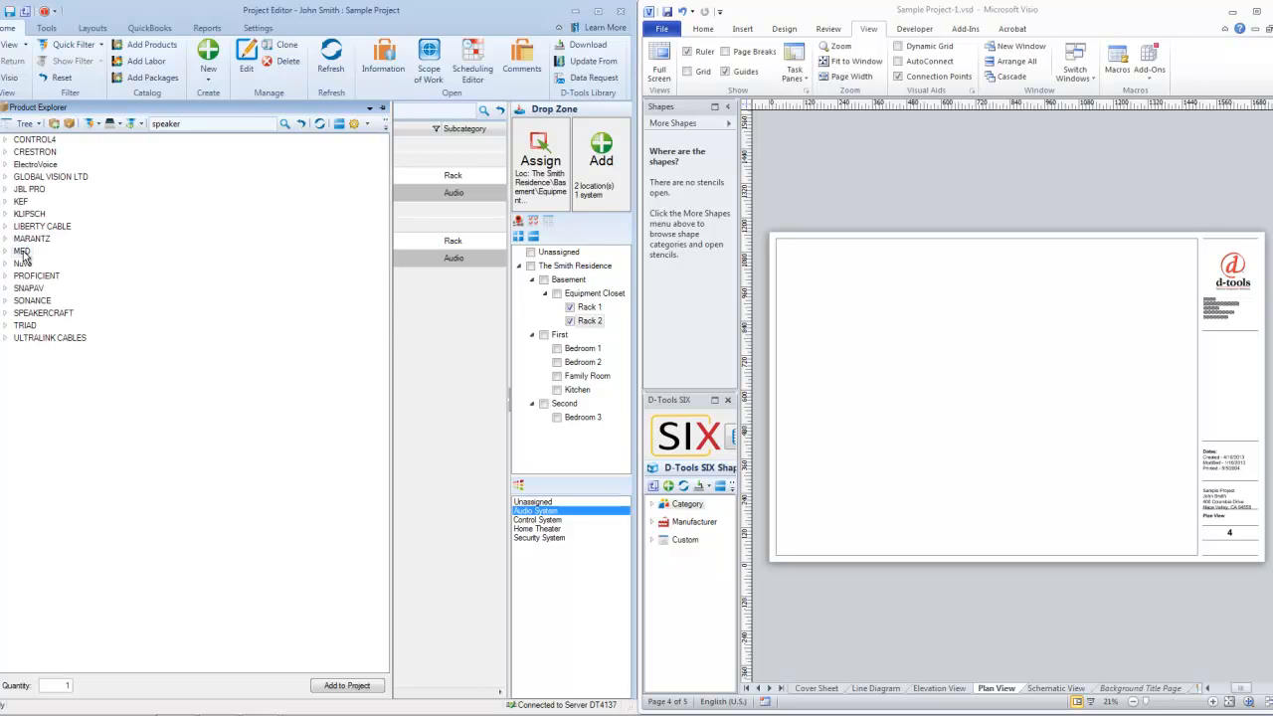
Step: Place the JBL PRO 8138 ceiling speaker on the Plan View page for both racks, assigning its wire to bulk wire
{"action": "left_click", "coordinate": [5, 188]}
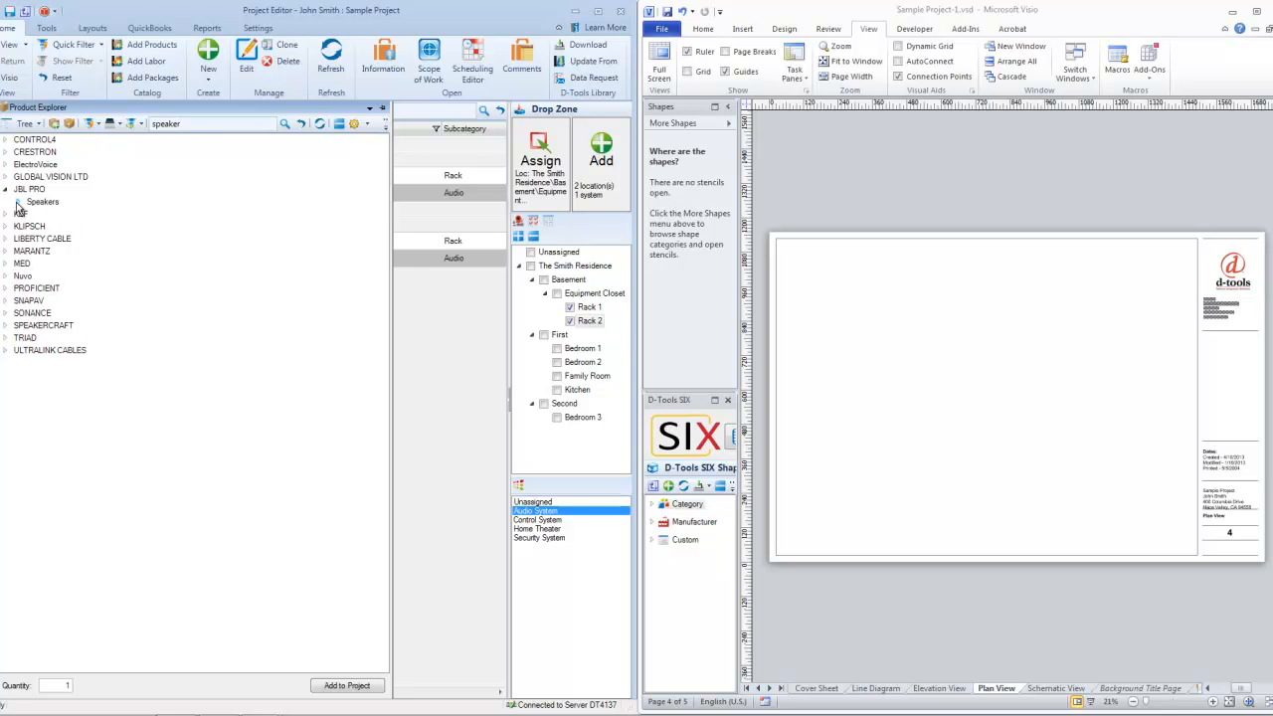
{"action": "left_click", "coordinate": [17, 201]}
{"action": "left_click_drag", "start_coordinate": [57, 219], "coordinate": [955, 407]}
{"action": "left_click", "coordinate": [684, 204]}
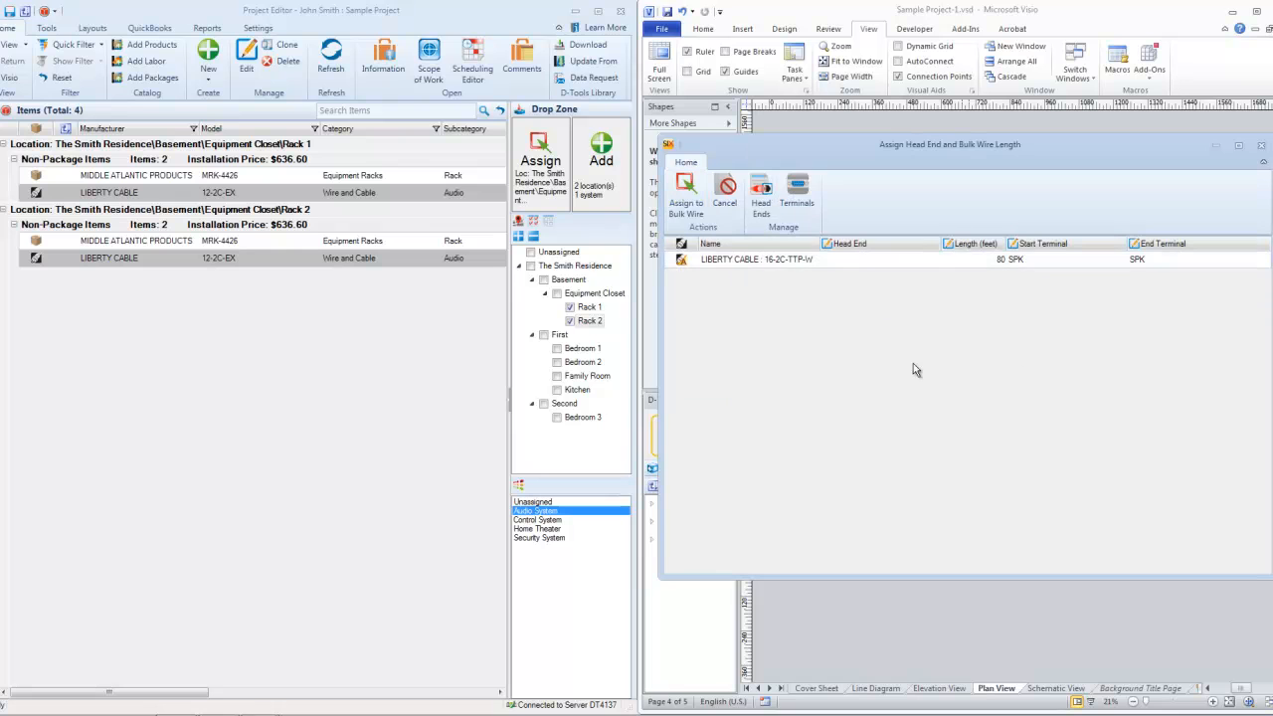
{"action": "left_click", "coordinate": [685, 194]}
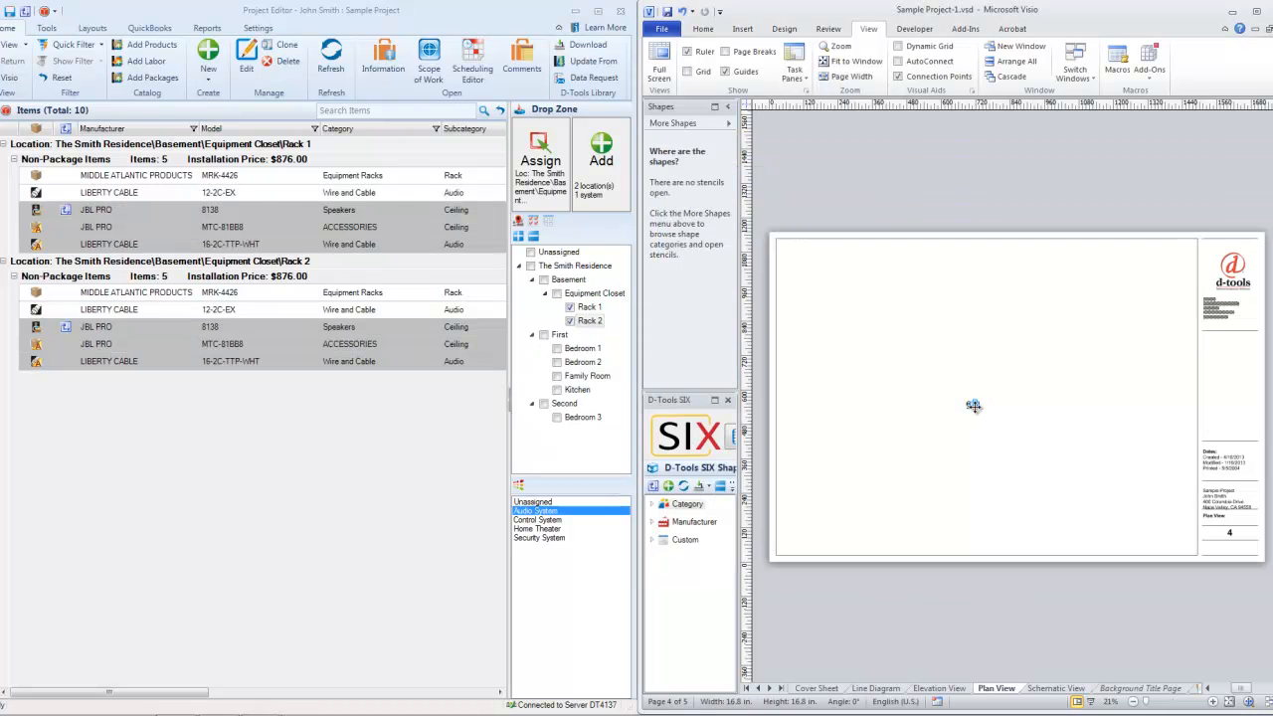
Step: Move the CEI-003 speaker symbol up and away from CEI-001, and try rotating it
{"action": "scroll", "coordinate": [973, 406], "scroll_direction": "up", "scroll_amount": 5}
{"action": "left_click_drag", "start_coordinate": [951, 407], "coordinate": [1017, 311]}
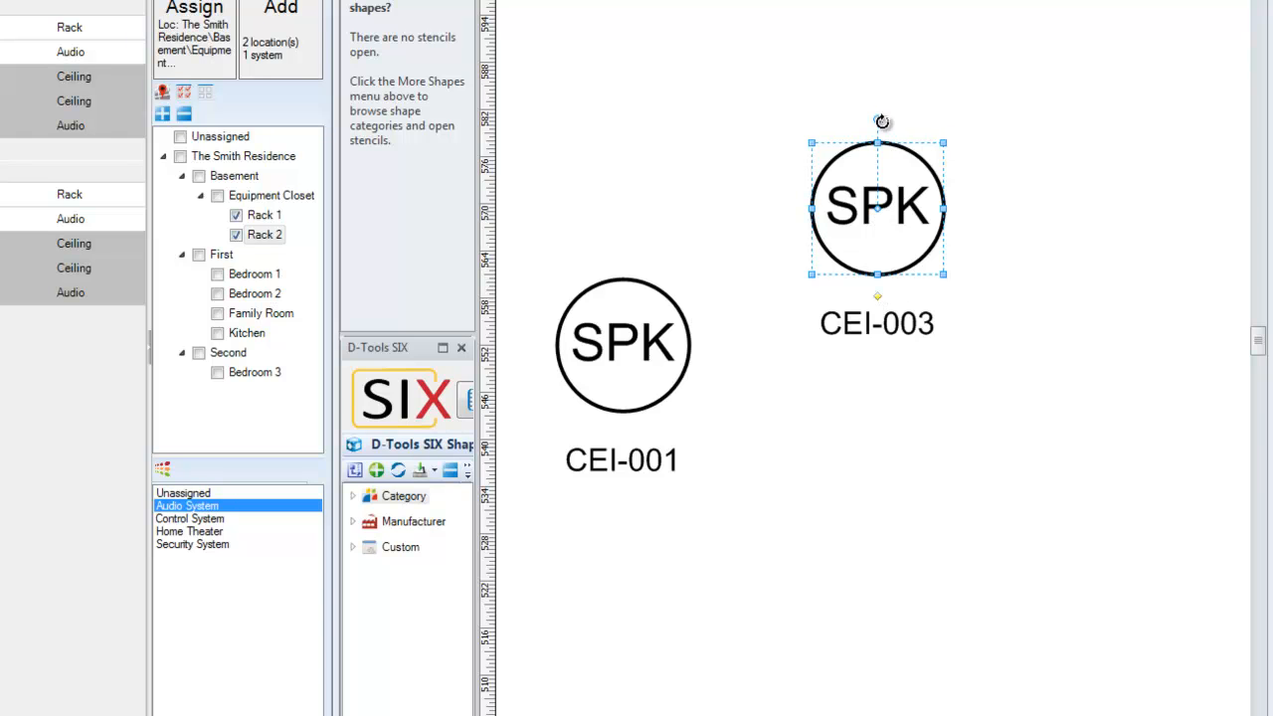
{"action": "left_click_drag", "start_coordinate": [882, 121], "coordinate": [884, 66]}
Step: Color the CEI-003 speaker symbol Magenta and deselect it
{"action": "right_click", "coordinate": [879, 188]}
{"action": "mouse_move", "coordinate": [913, 273]}
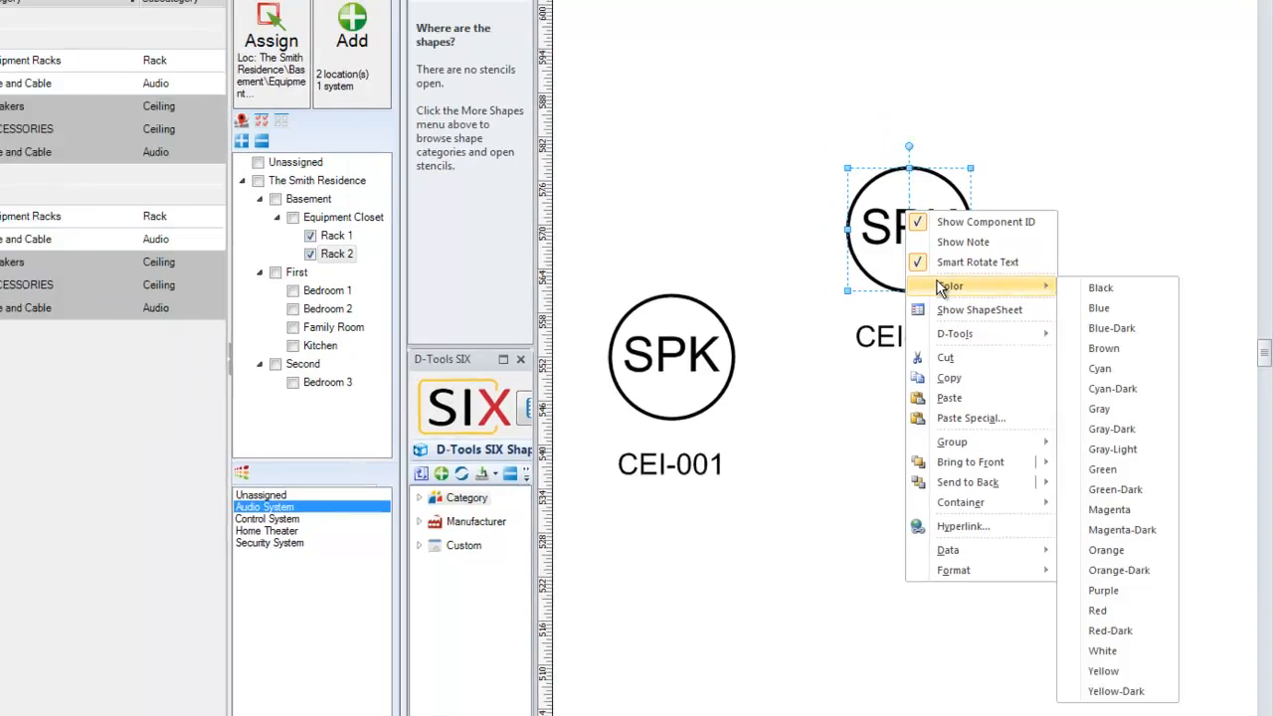
{"action": "left_click", "coordinate": [1094, 510]}
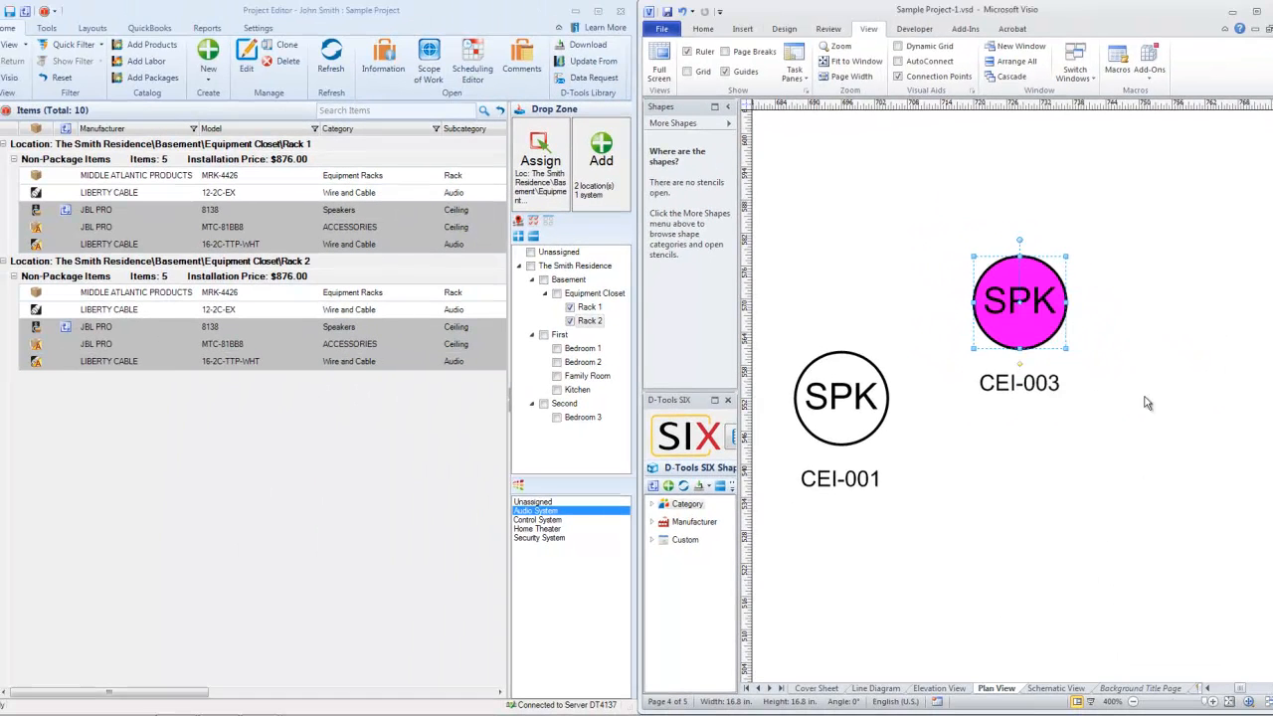
{"action": "left_click", "coordinate": [1144, 403]}
{"action": "scroll", "coordinate": [1022, 332], "scroll_direction": "down", "scroll_amount": 2}
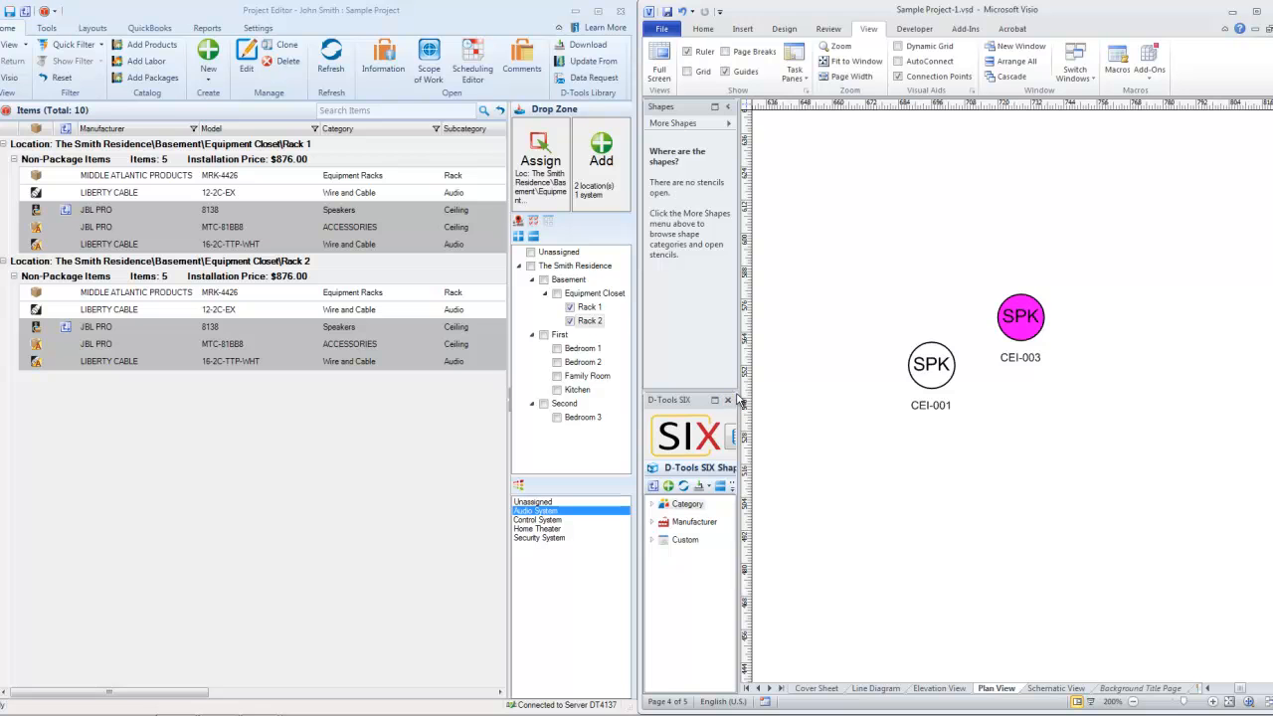
Step: Enlarge the D-Tools SIX Shapes list and examine the shapes in its CCTV and Amplifiers categories
{"action": "left_click_drag", "start_coordinate": [740, 389], "coordinate": [815, 398]}
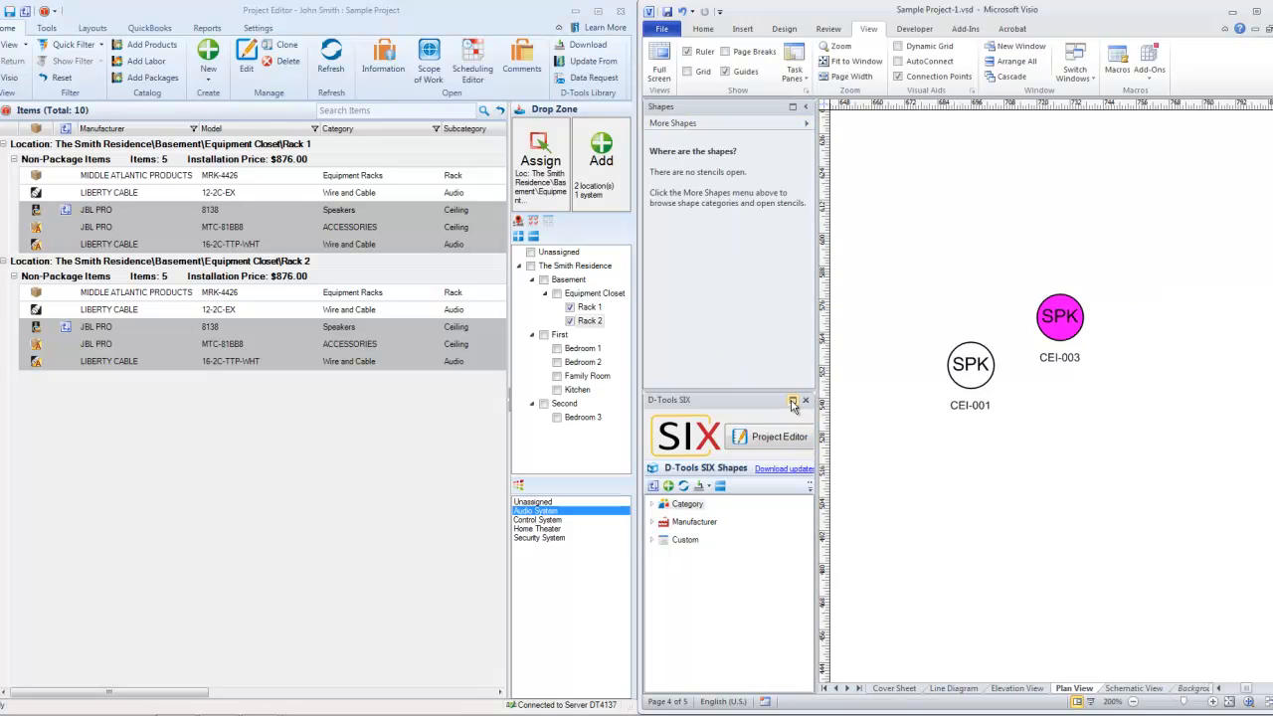
{"action": "left_click", "coordinate": [792, 401]}
{"action": "left_click", "coordinate": [652, 231]}
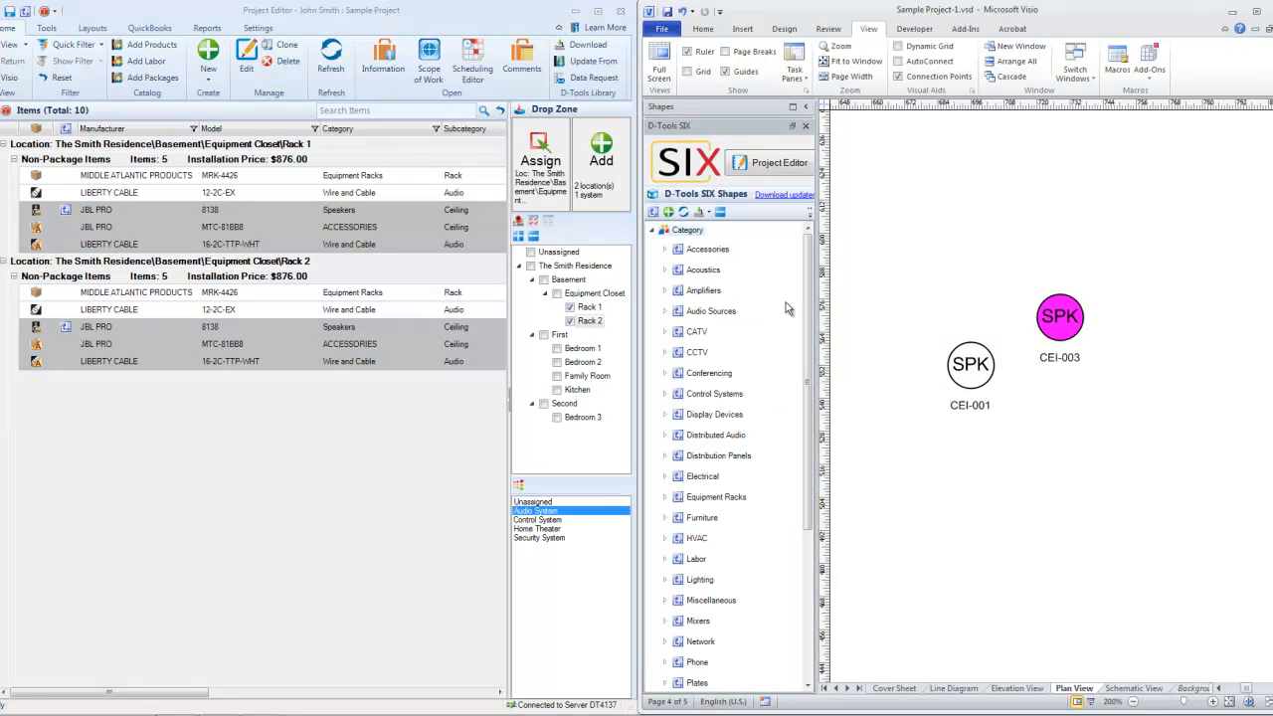
{"action": "scroll", "coordinate": [815, 294], "scroll_direction": "down", "scroll_amount": 1}
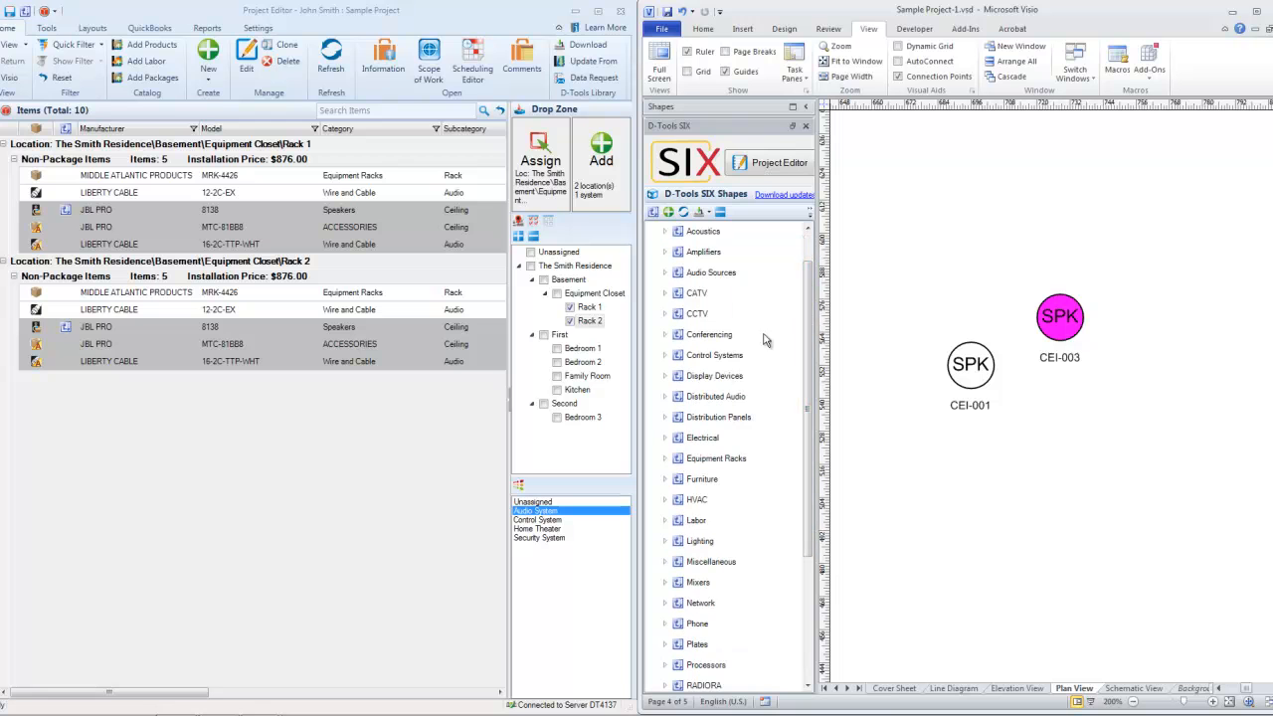
{"action": "left_click", "coordinate": [666, 315]}
{"action": "left_click_drag", "start_coordinate": [810, 338], "coordinate": [811, 284]}
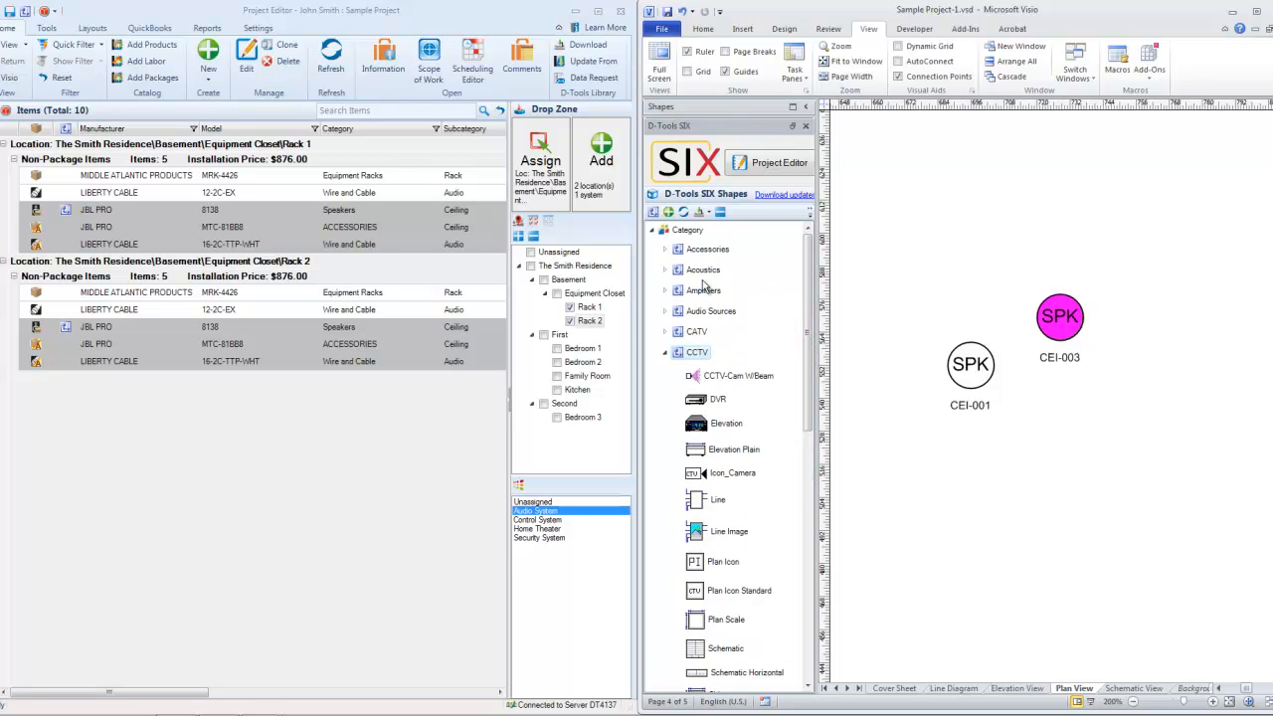
{"action": "left_click", "coordinate": [666, 297]}
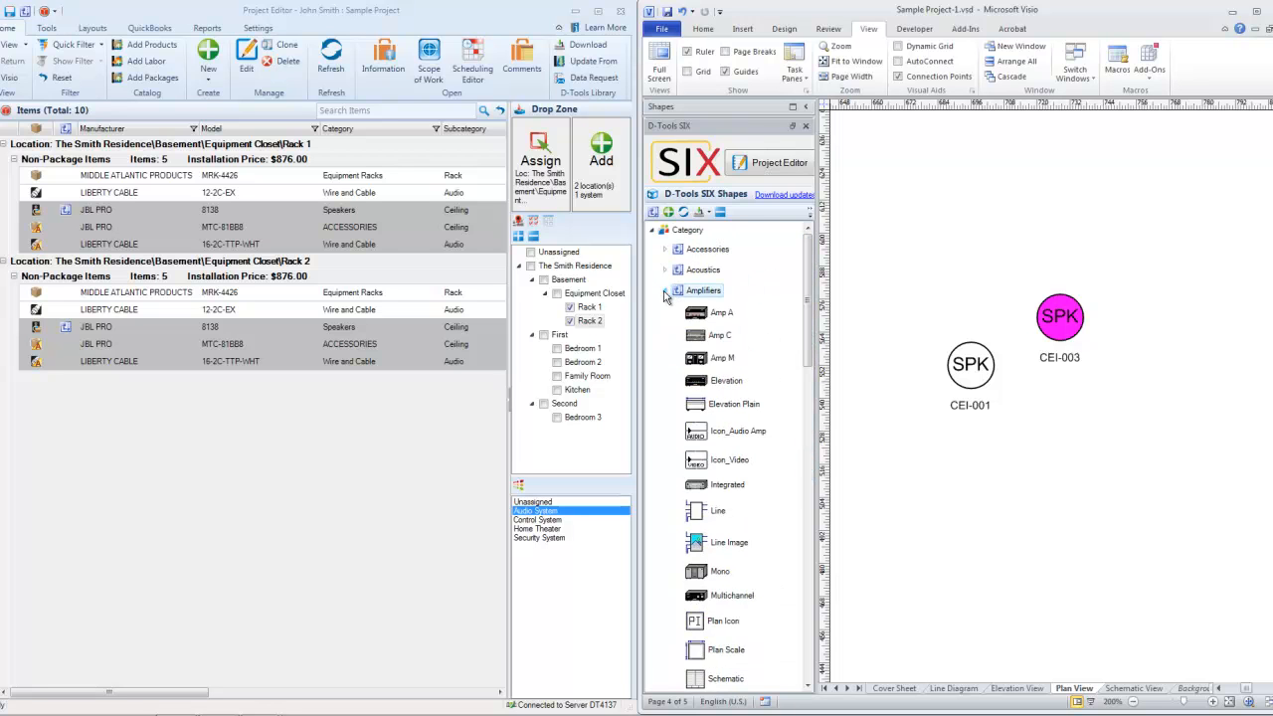
{"action": "mouse_move", "coordinate": [805, 316]}
{"action": "left_mouse_down"}
{"action": "mouse_move", "coordinate": [806, 374]}
{"action": "mouse_move", "coordinate": [810, 300]}
{"action": "left_mouse_up"}
Step: Switch to Project Explorer and review the Service Orders options in its main menu
{"action": "left_click", "coordinate": [673, 10]}
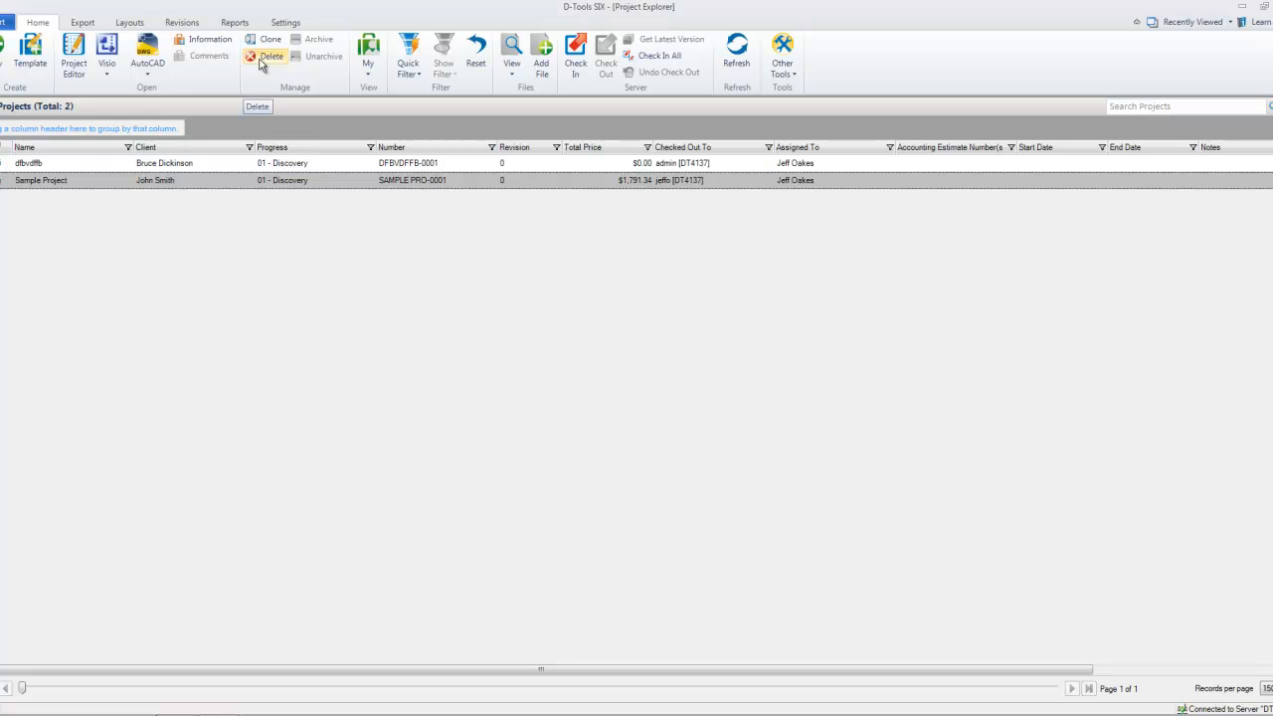
{"action": "left_click", "coordinate": [2, 22]}
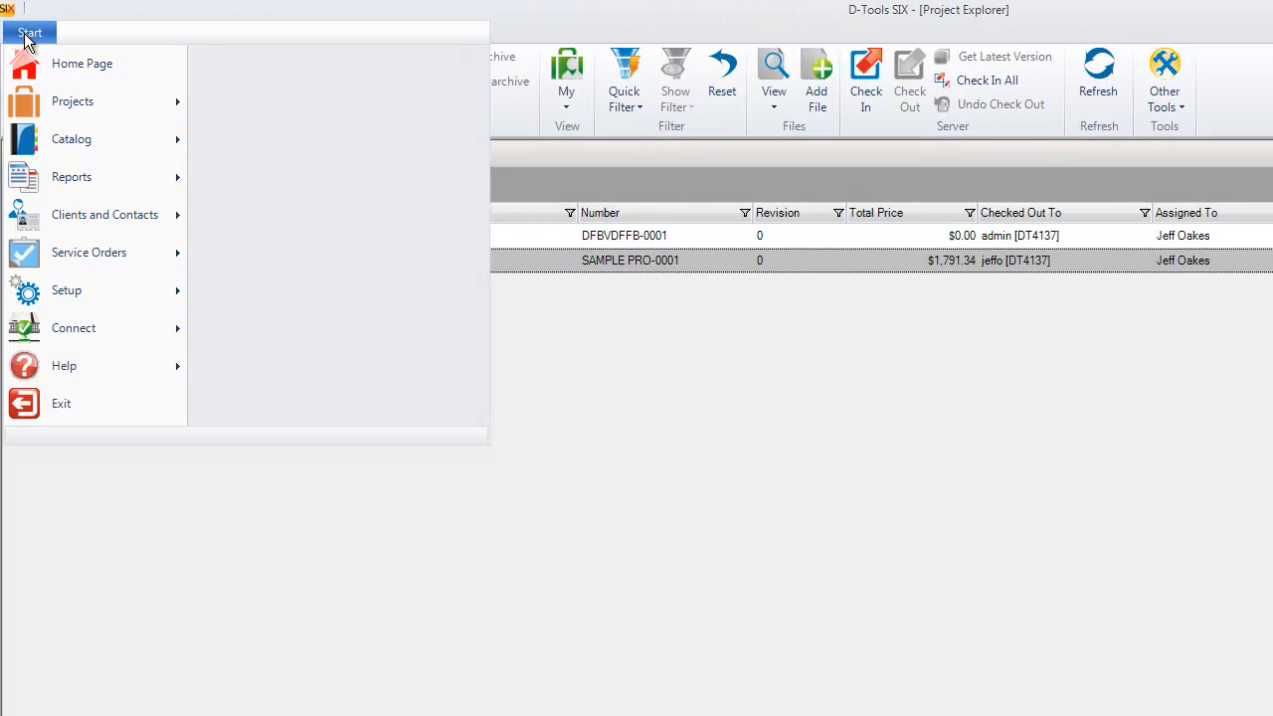
{"action": "mouse_move", "coordinate": [29, 246]}
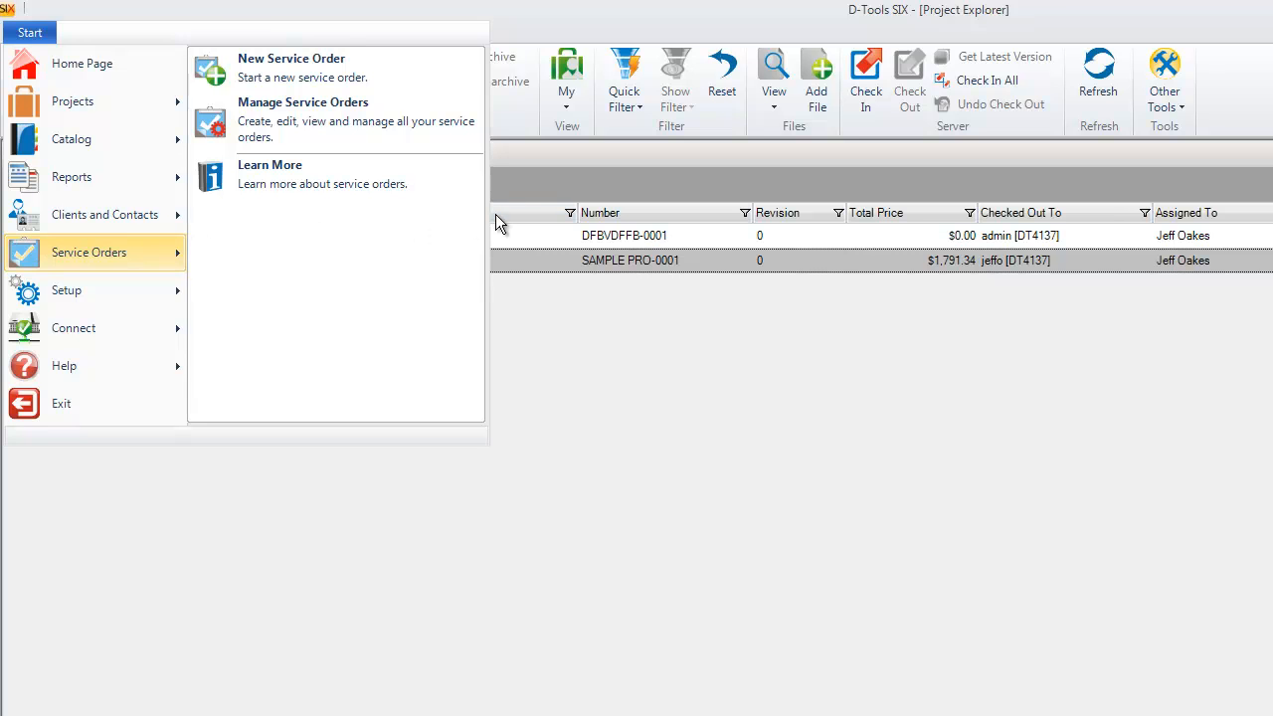
{"action": "left_click", "coordinate": [618, 253]}
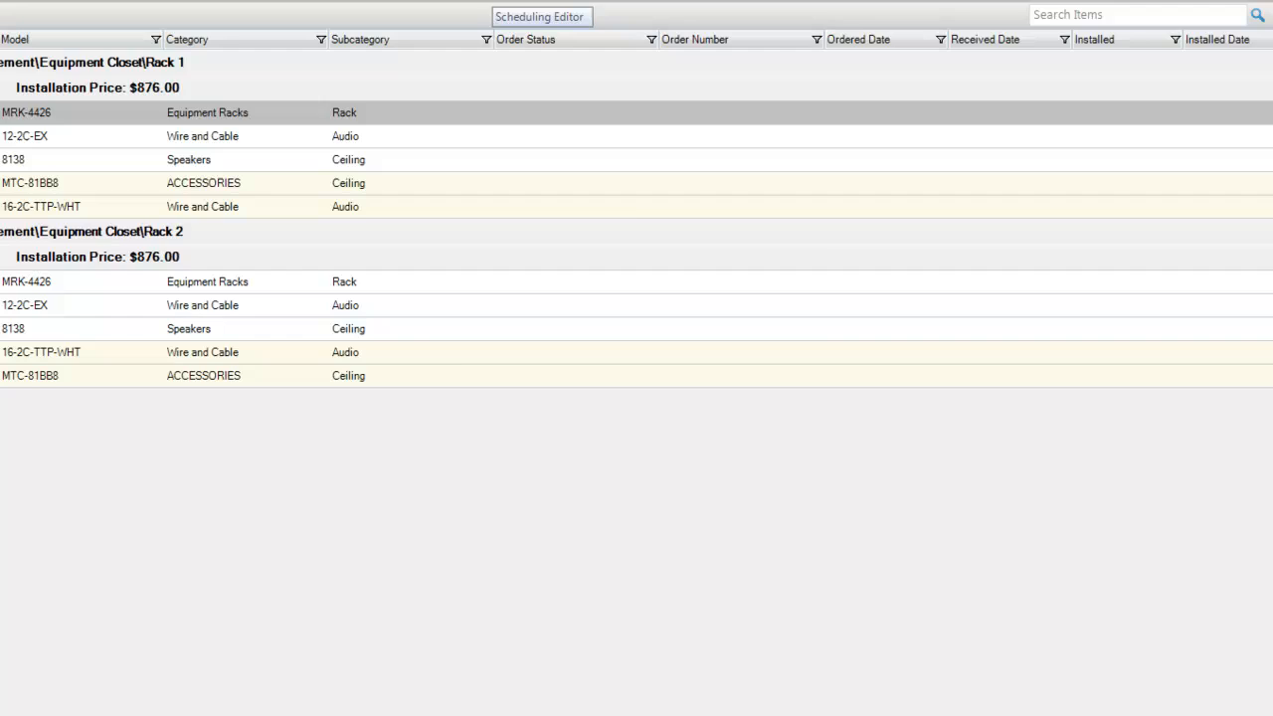
Step: Open the Scheduling Editor for Sample Project and create a new work order
{"action": "left_click", "coordinate": [829, 97]}
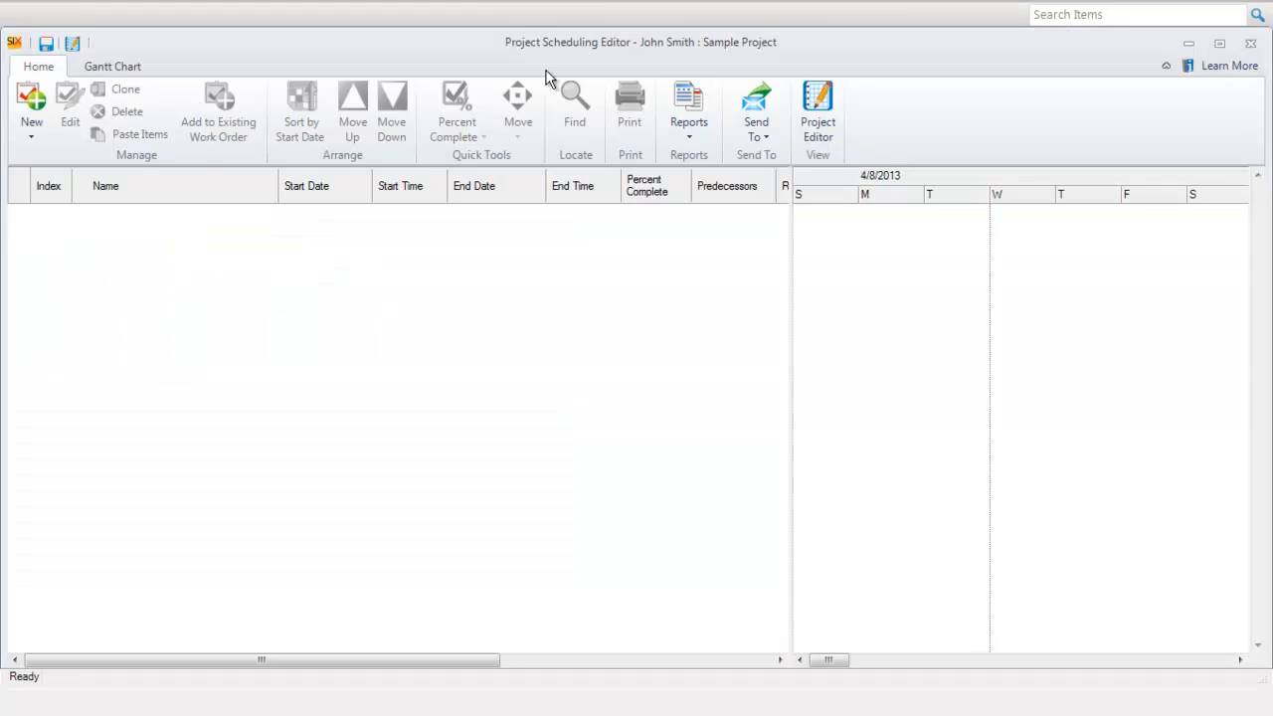
{"action": "left_click", "coordinate": [33, 123]}
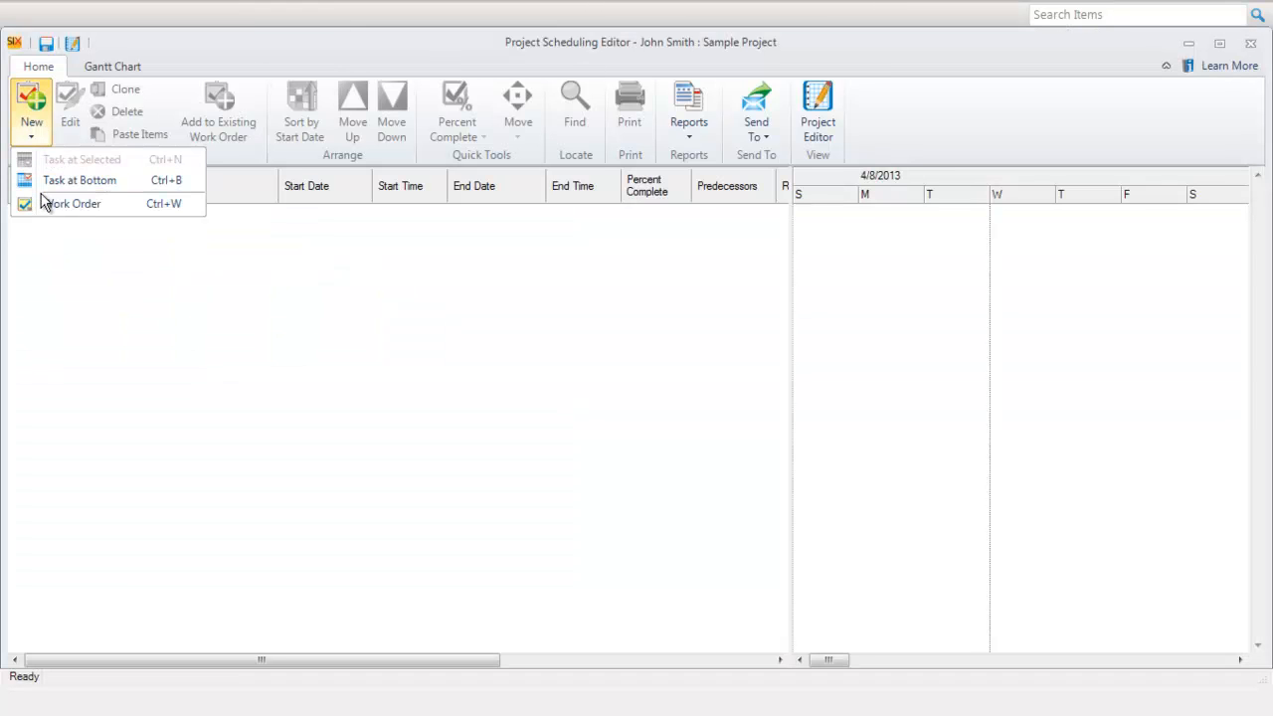
{"action": "left_click", "coordinate": [50, 204]}
Step: Open New Task 1 of the work order, examine its resources, items and send-to options, and save and close it
{"action": "double_click", "coordinate": [182, 236]}
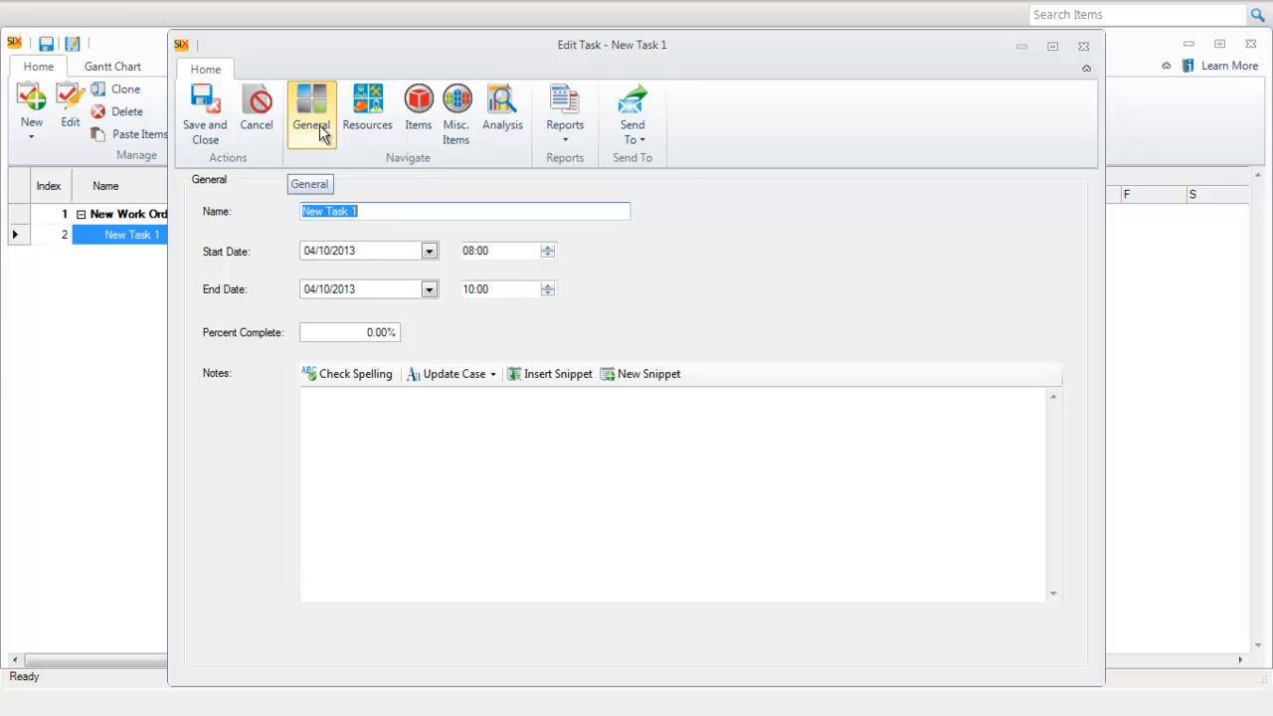
{"action": "left_click", "coordinate": [369, 115]}
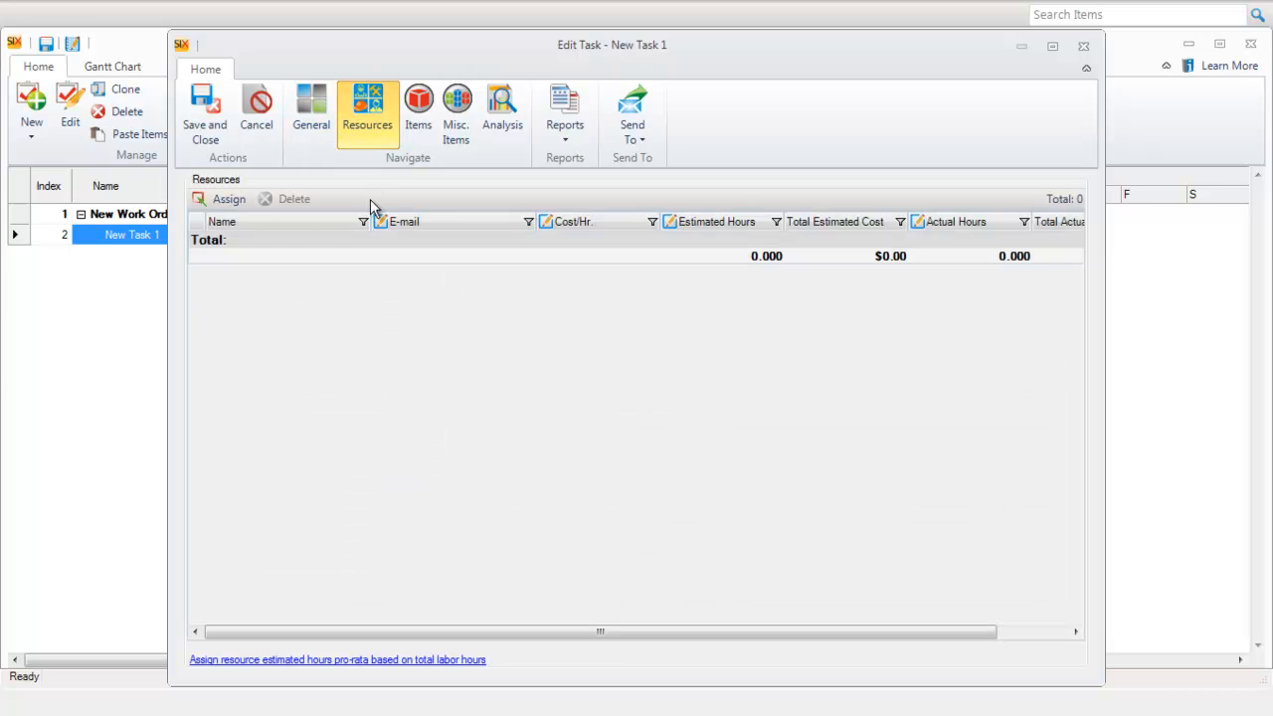
{"action": "left_click", "coordinate": [419, 115]}
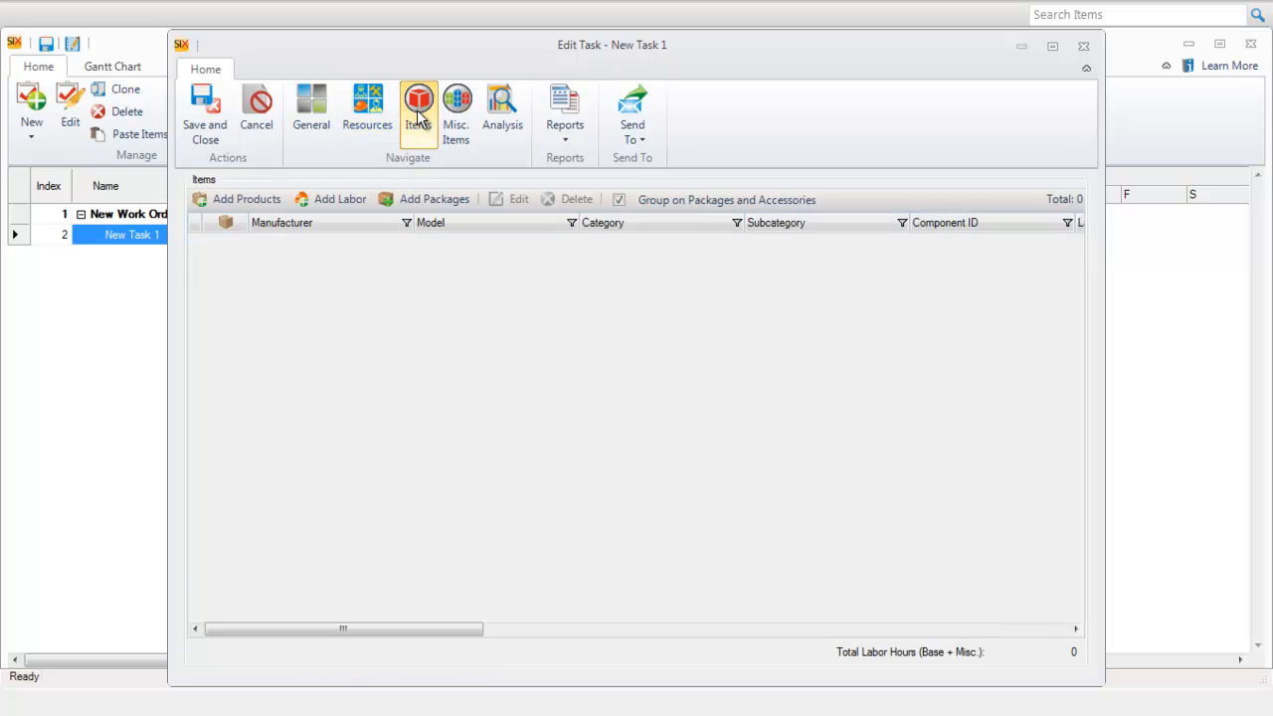
{"action": "left_click", "coordinate": [631, 138]}
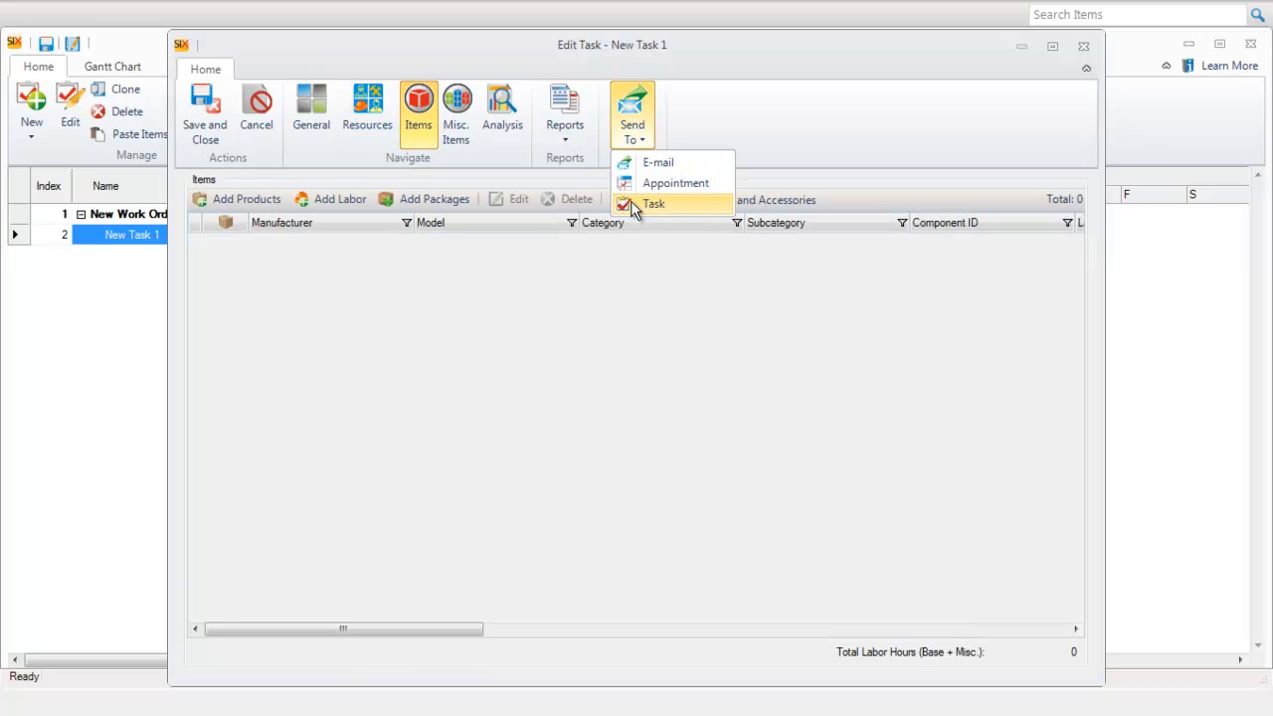
{"action": "left_click", "coordinate": [215, 133]}
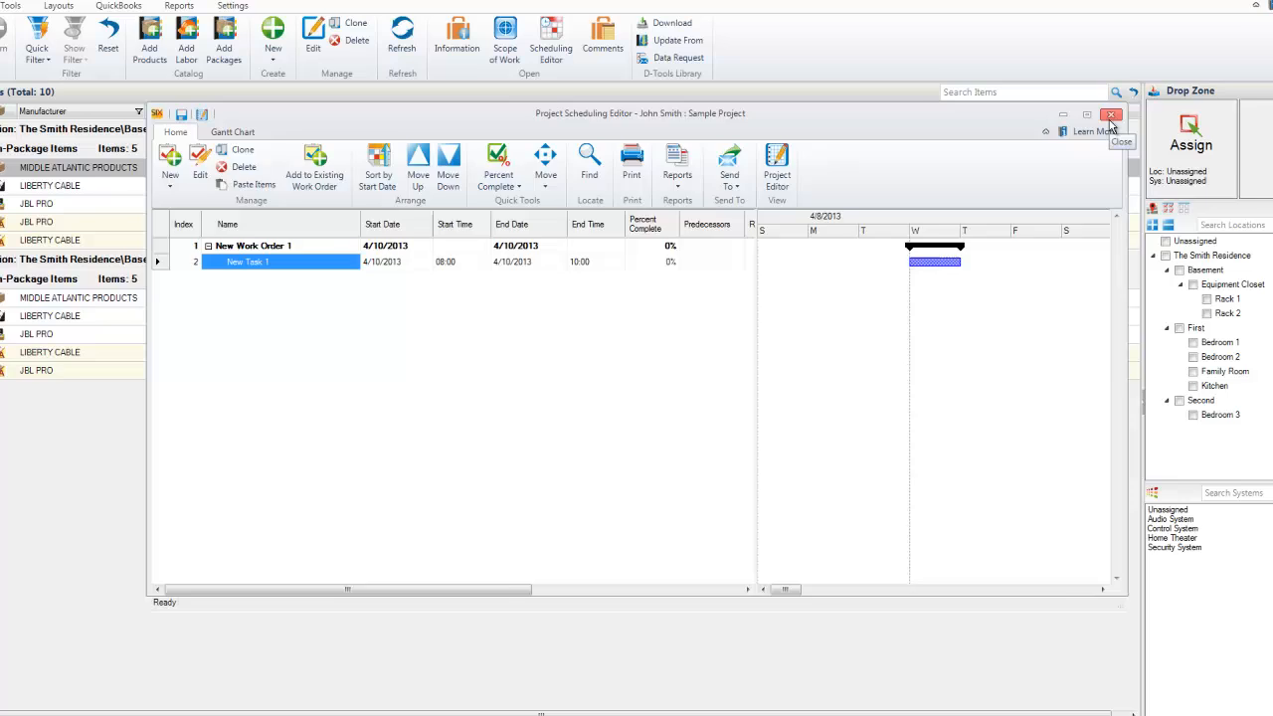
Step: Close the Scheduling Editor and the Project Editor, and open Manage Service Orders
{"action": "left_click", "coordinate": [1251, 44]}
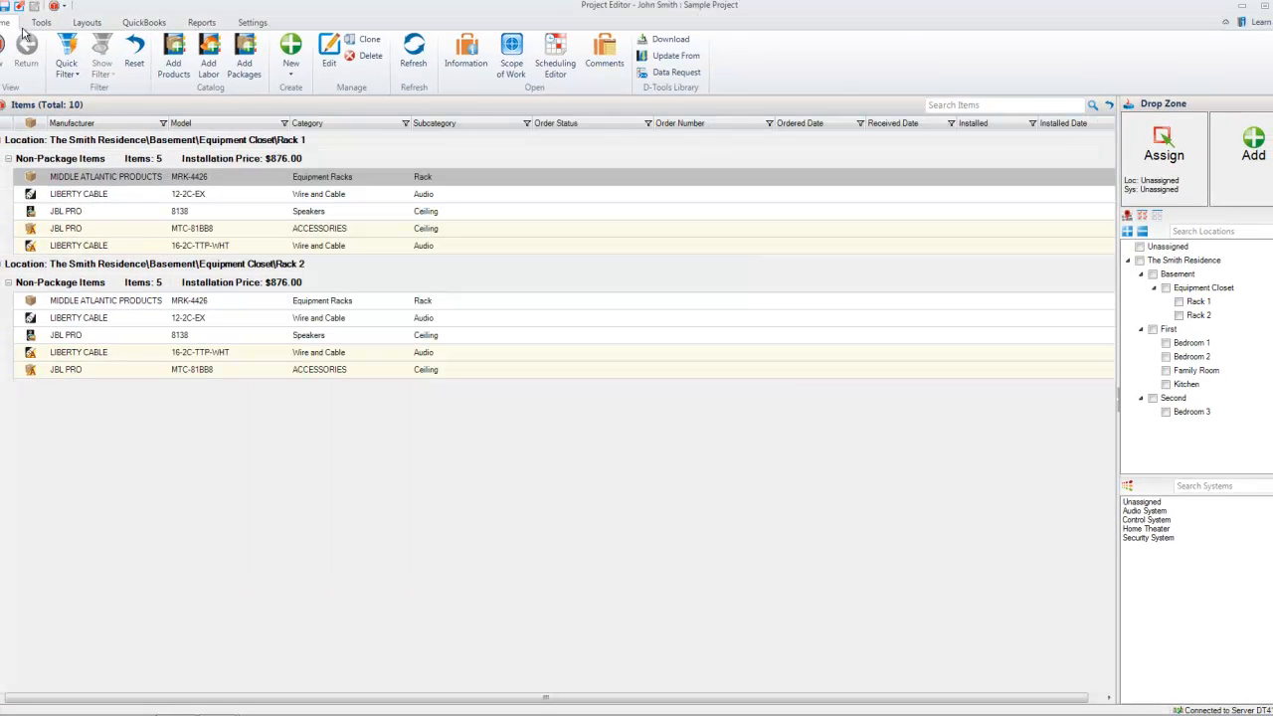
{"action": "left_click", "coordinate": [1249, 10]}
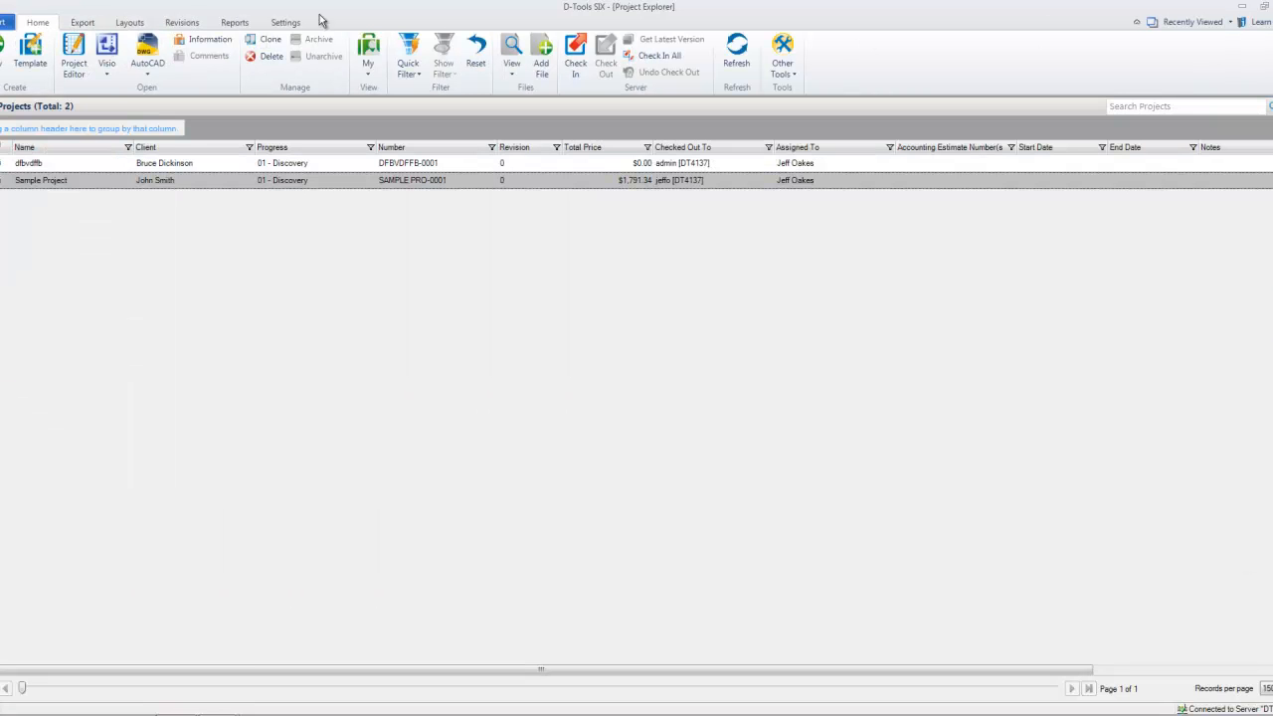
{"action": "left_click", "coordinate": [5, 21]}
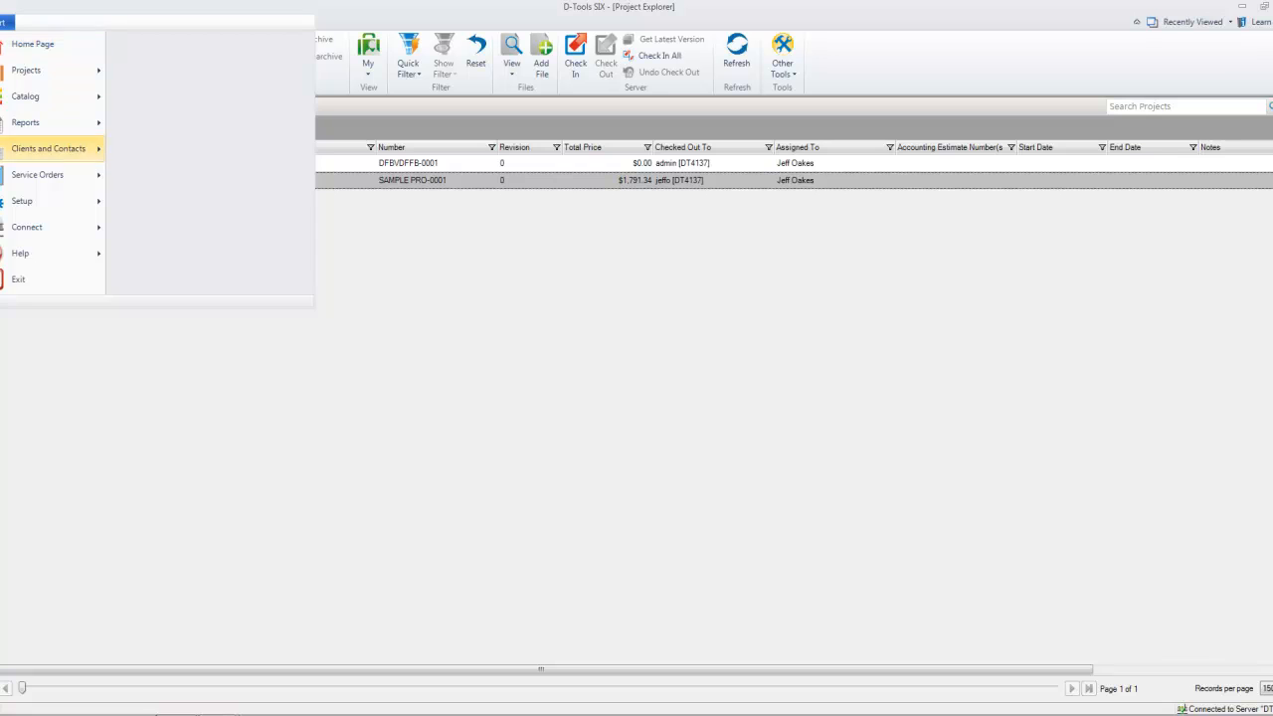
{"action": "left_click", "coordinate": [189, 72]}
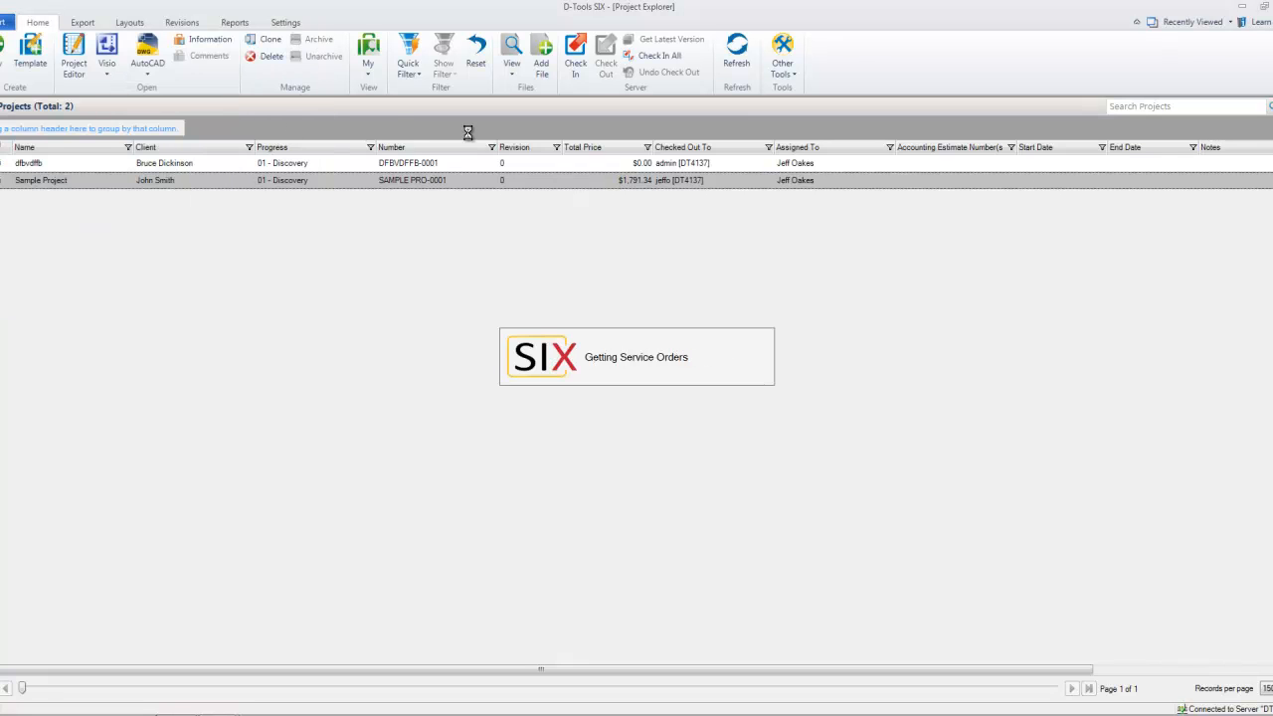
Step: Filter the service order list to the Completed status
{"action": "left_click", "coordinate": [159, 62]}
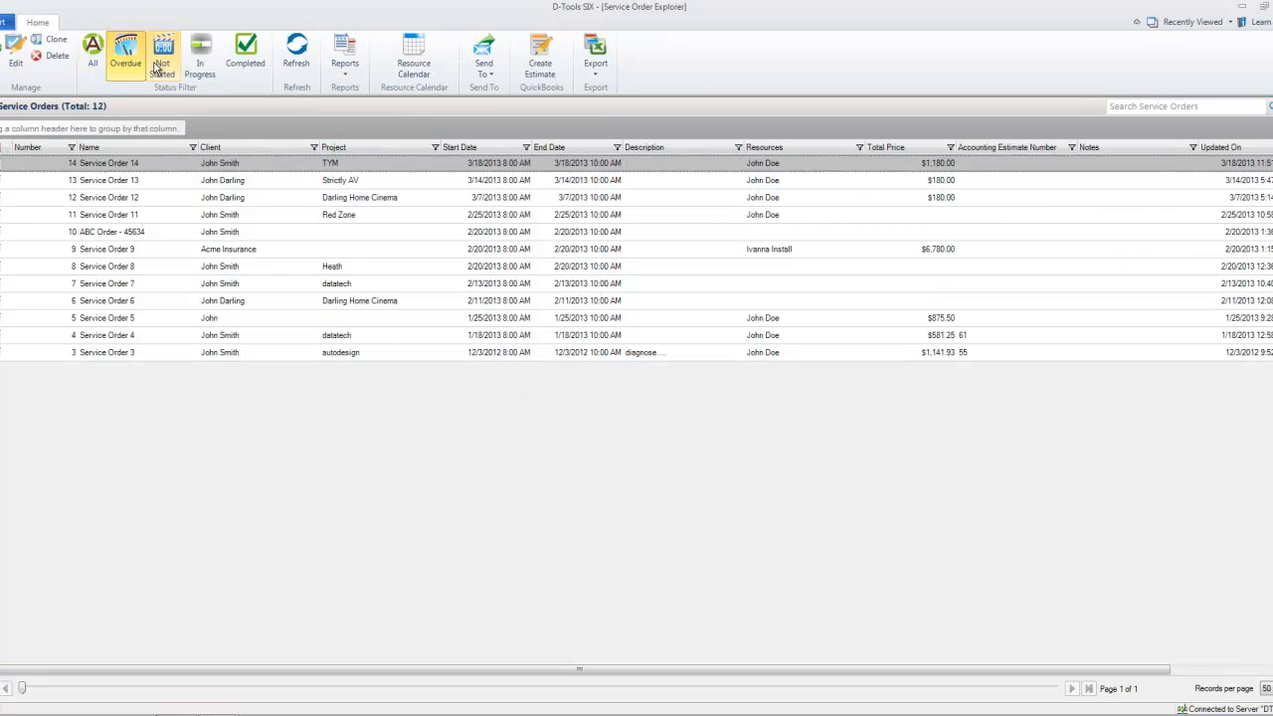
{"action": "left_click", "coordinate": [242, 65]}
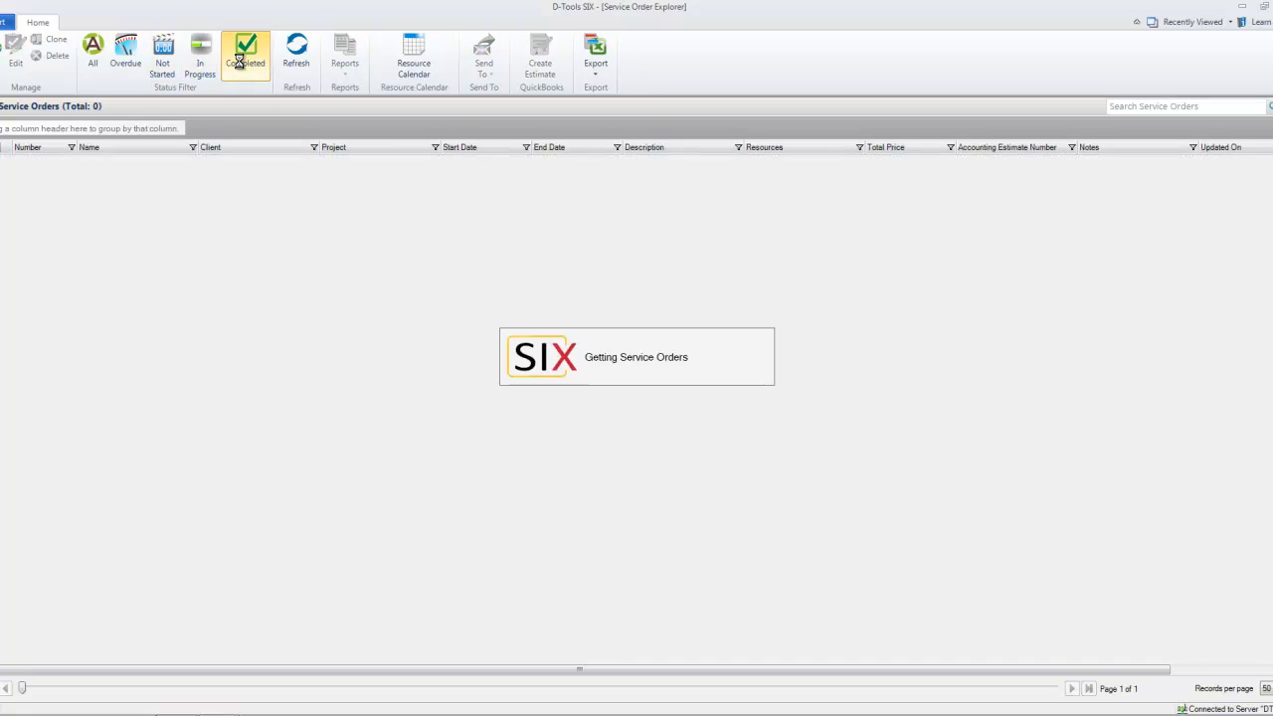
Step: View the Resource Calendar with a second resource's calendar added, merge the calendars, and close it
{"action": "left_click", "coordinate": [413, 60]}
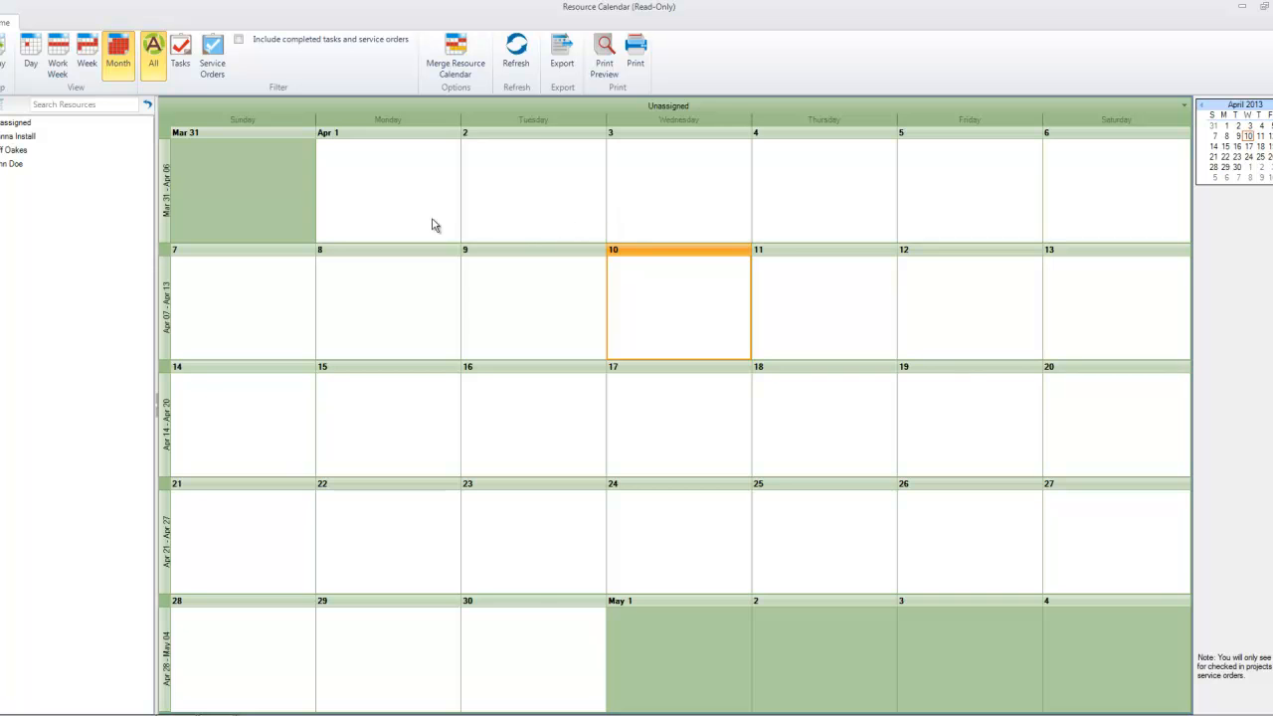
{"action": "left_click", "coordinate": [3, 164]}
{"action": "left_click", "coordinate": [3, 150]}
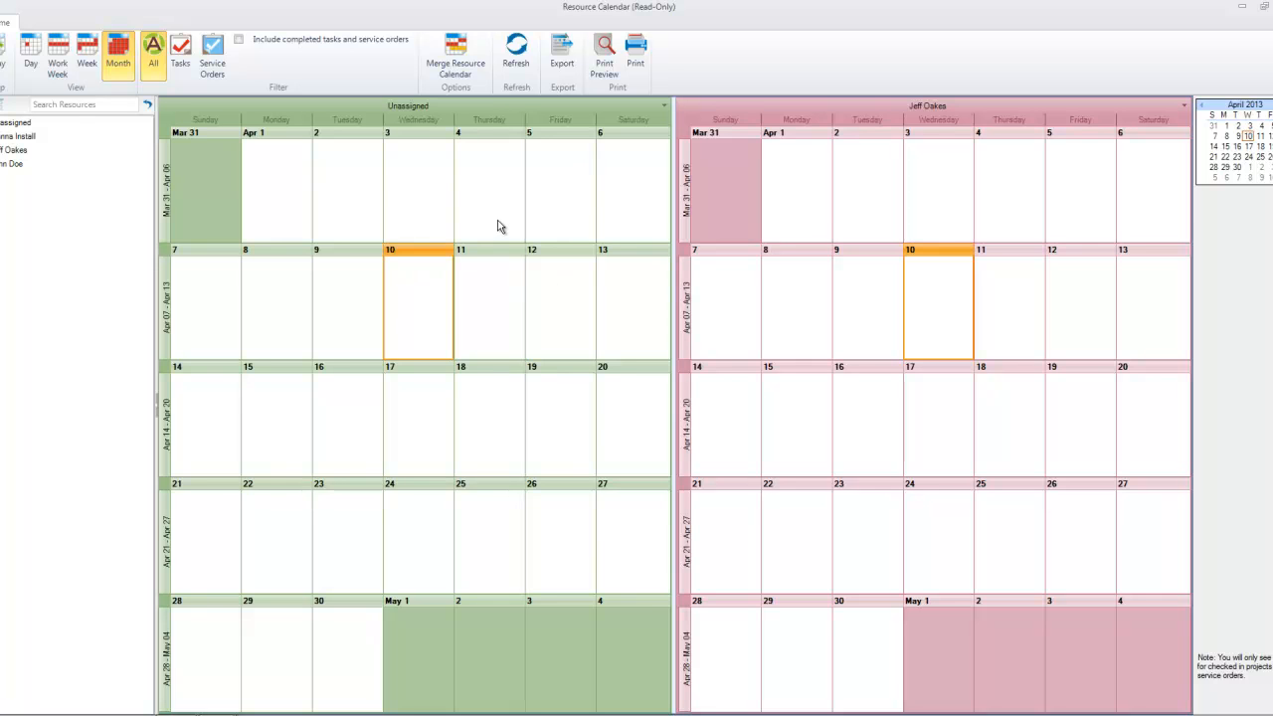
{"action": "left_click", "coordinate": [465, 69]}
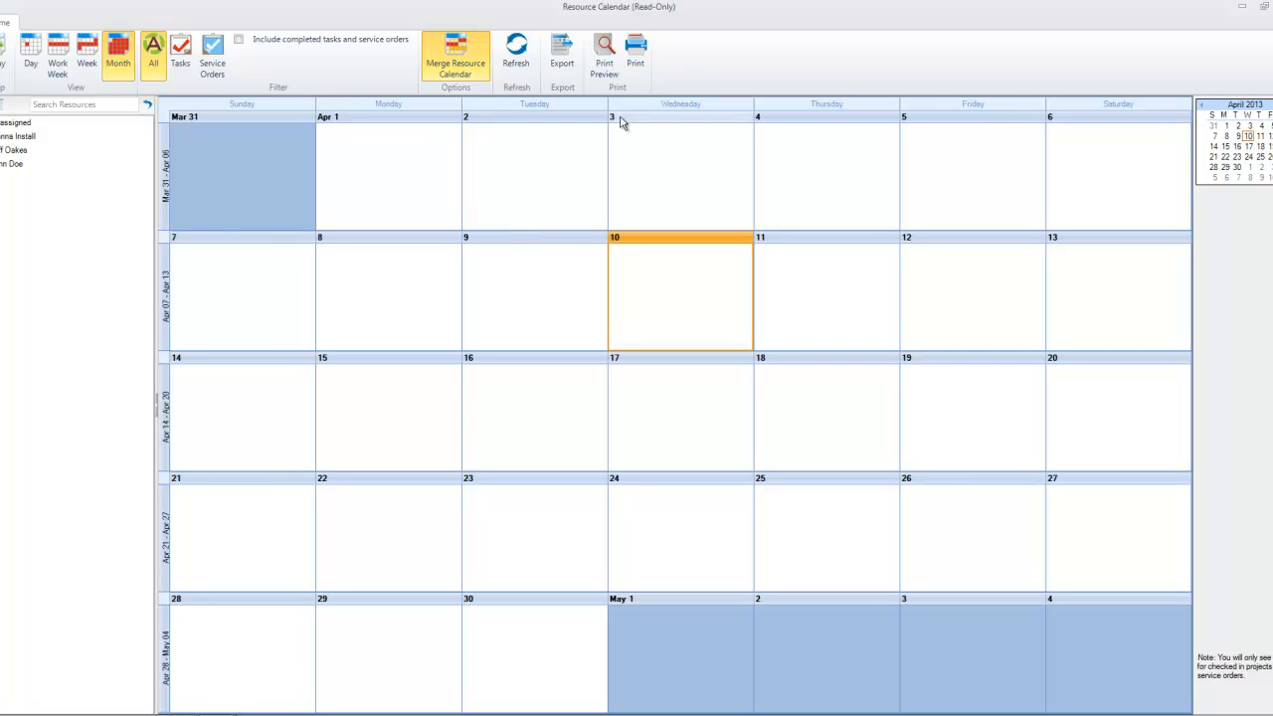
{"action": "left_click", "coordinate": [1272, 8]}
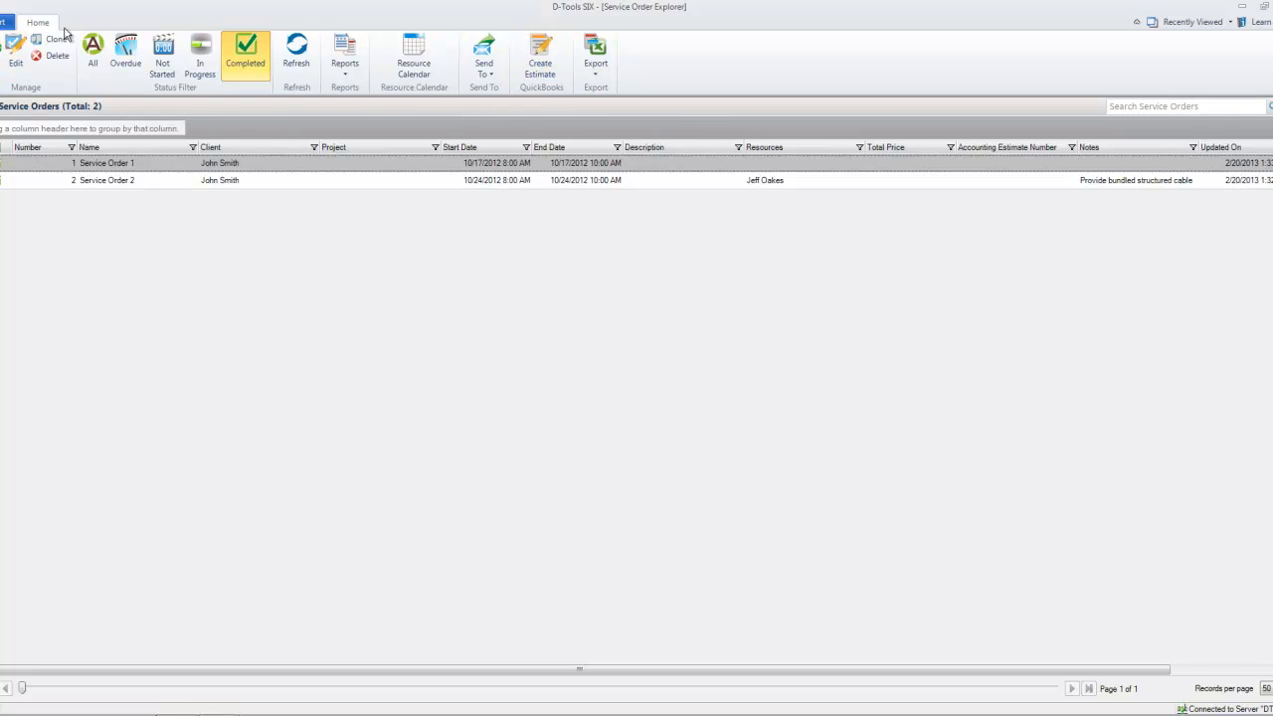
Step: Go from the service orders to Manage Reports
{"action": "left_click", "coordinate": [6, 21]}
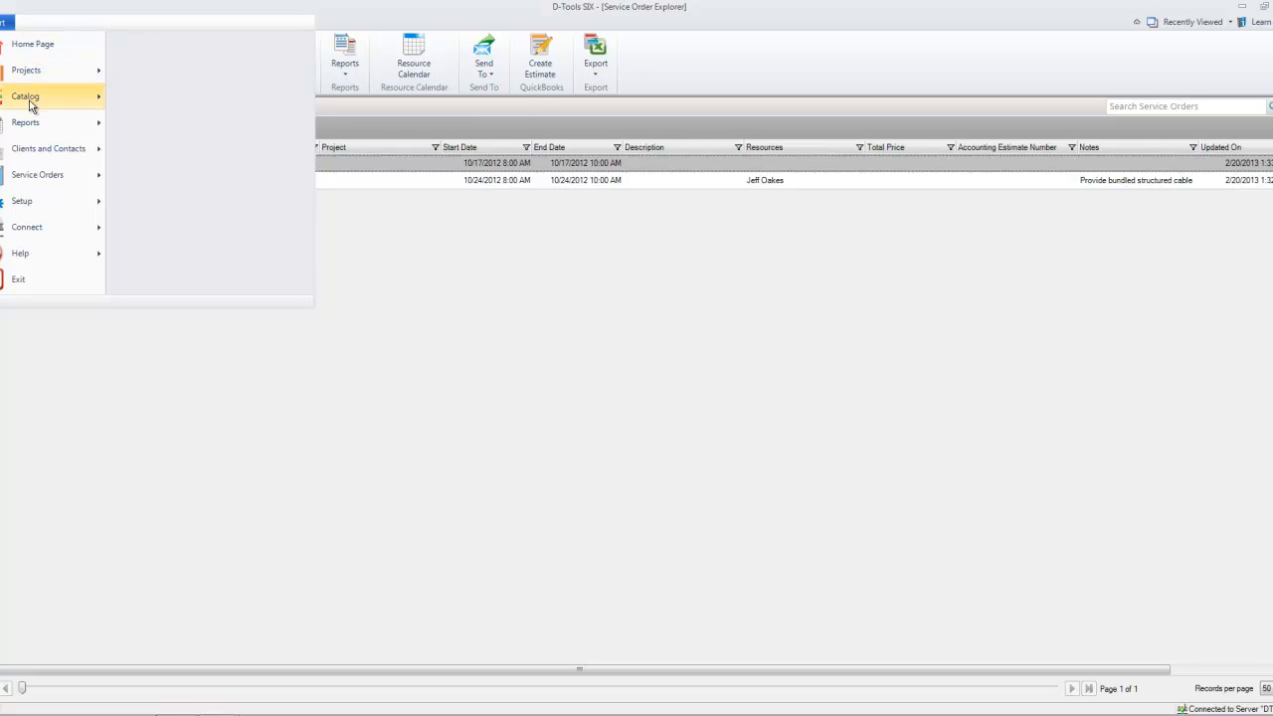
{"action": "mouse_move", "coordinate": [33, 125]}
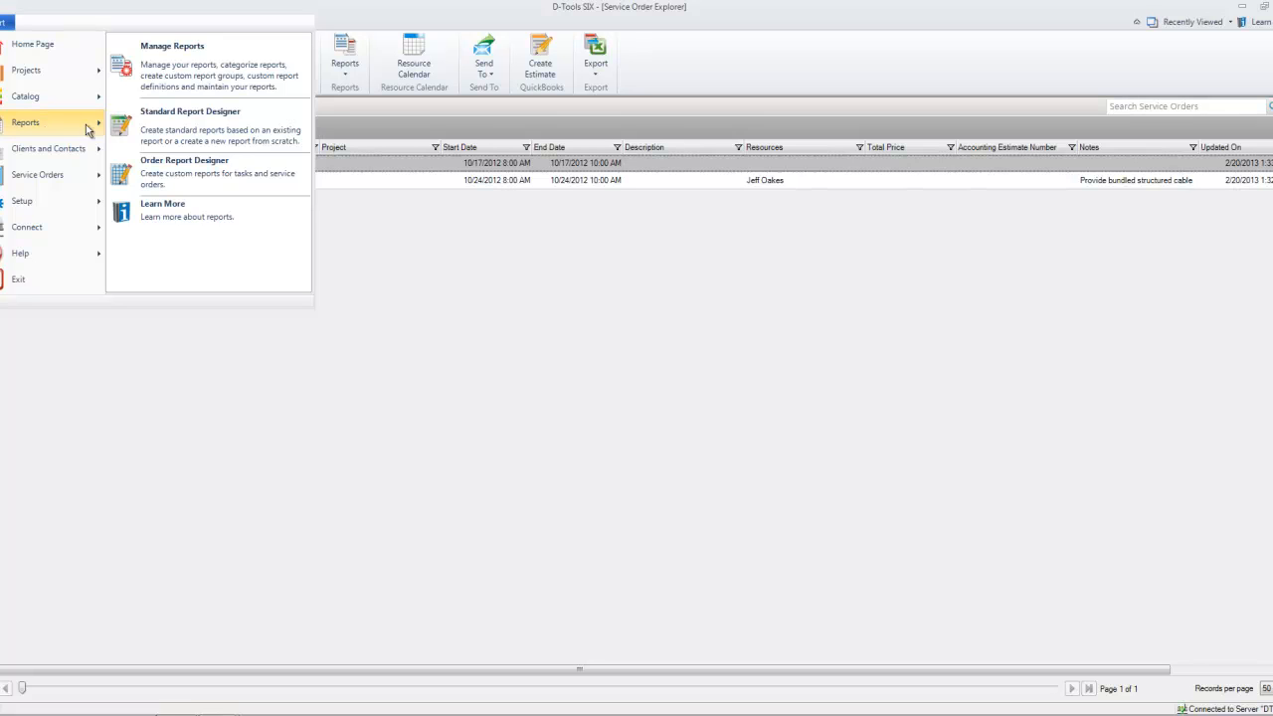
{"action": "left_click", "coordinate": [171, 77]}
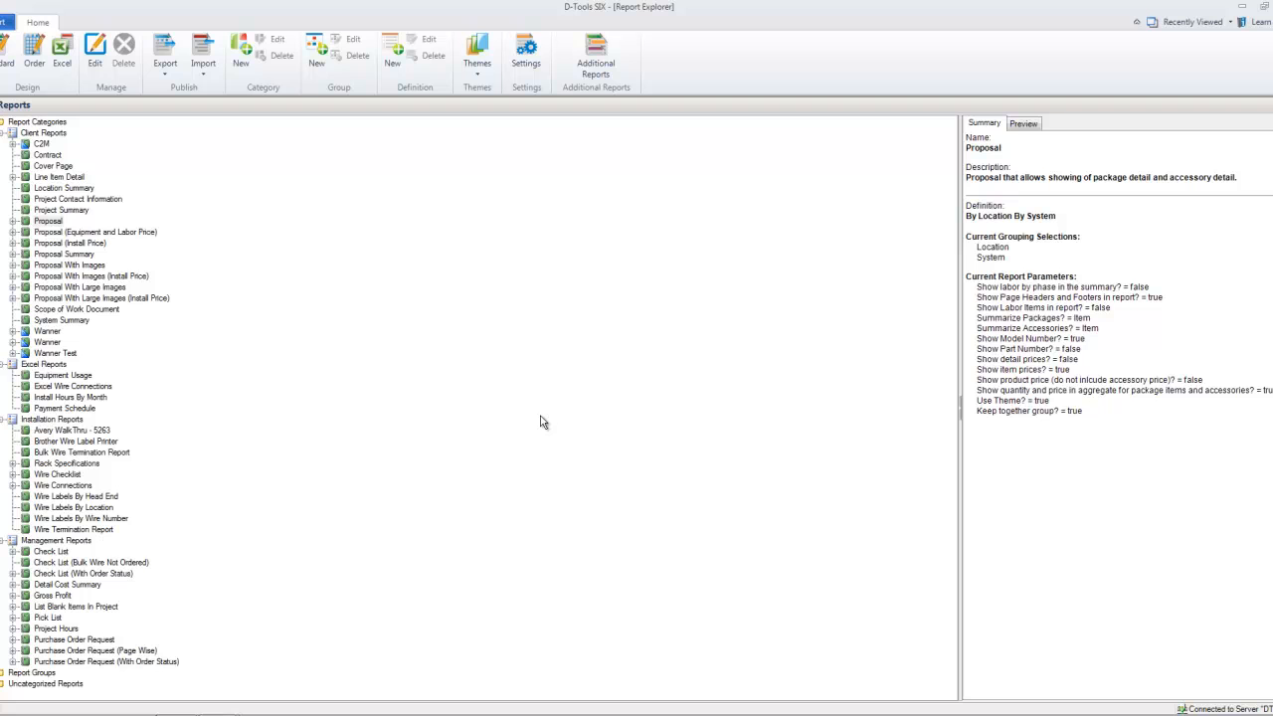
Step: Create a report group named Sample Packet containing Cover Page, Contract, Proposal With Images (By Location) and Scope of Work Document
{"action": "left_click", "coordinate": [316, 52]}
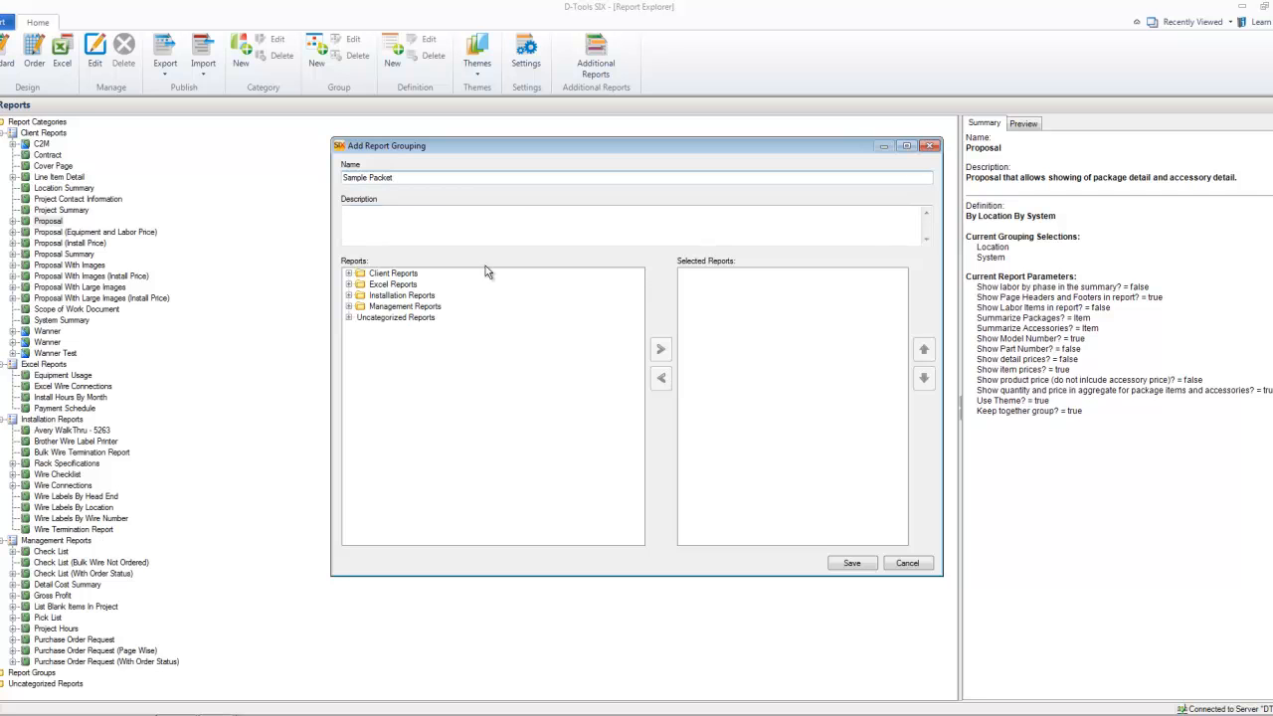
{"action": "left_click", "coordinate": [349, 274]}
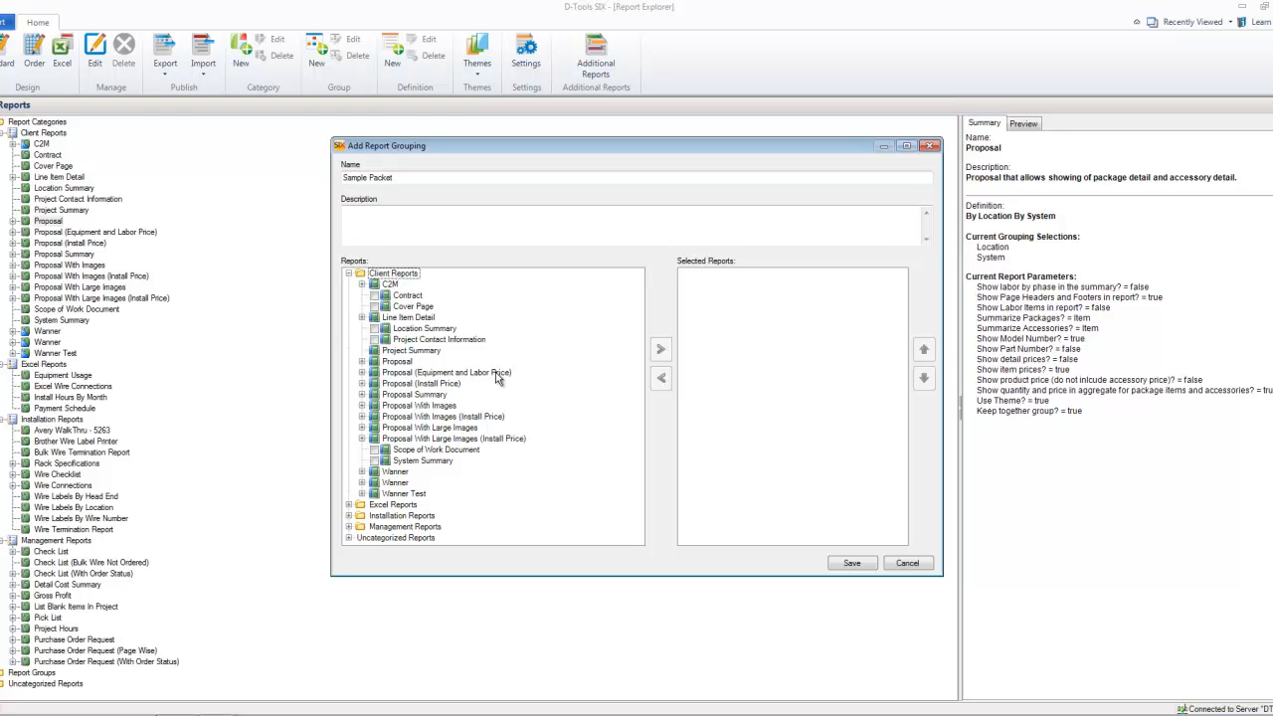
{"action": "left_click", "coordinate": [374, 306]}
{"action": "left_click", "coordinate": [374, 295]}
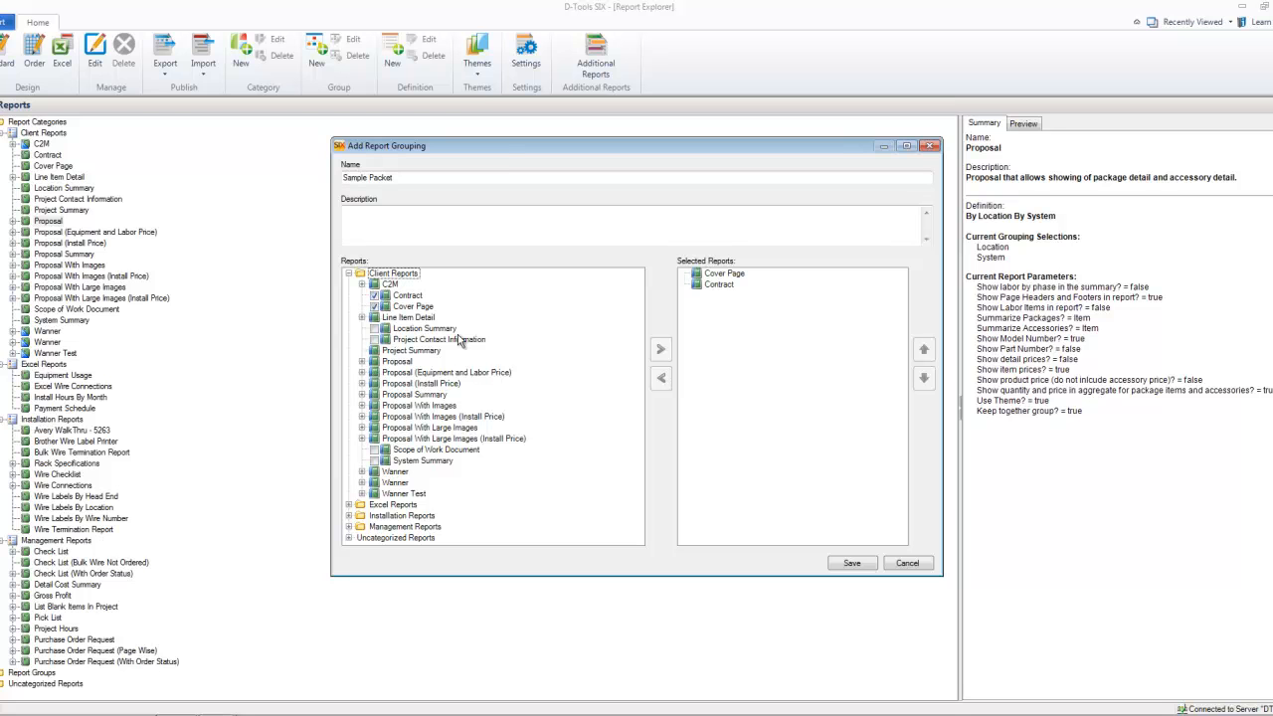
{"action": "left_click", "coordinate": [362, 406]}
{"action": "left_click", "coordinate": [387, 428]}
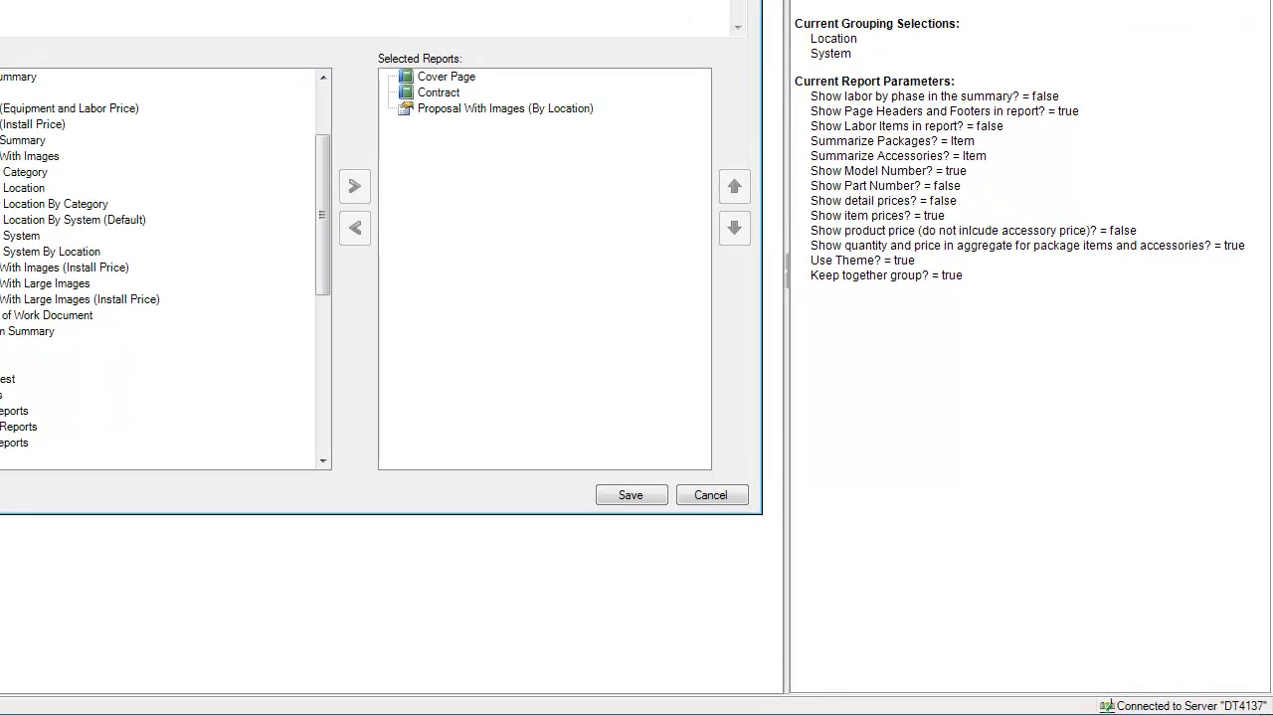
{"action": "left_click", "coordinate": [0, 315]}
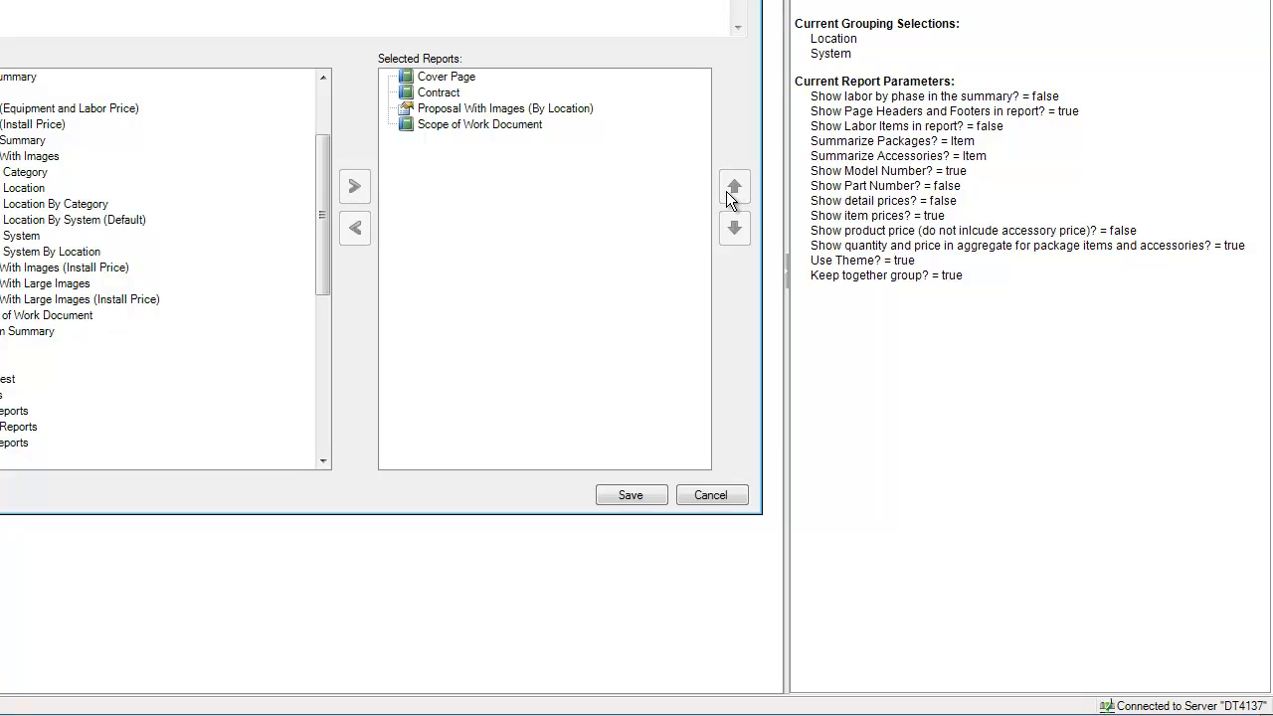
Step: Reorder Scope of Work Document above Proposal With Images (By Location) in the selected reports and save the group
{"action": "left_click", "coordinate": [560, 130]}
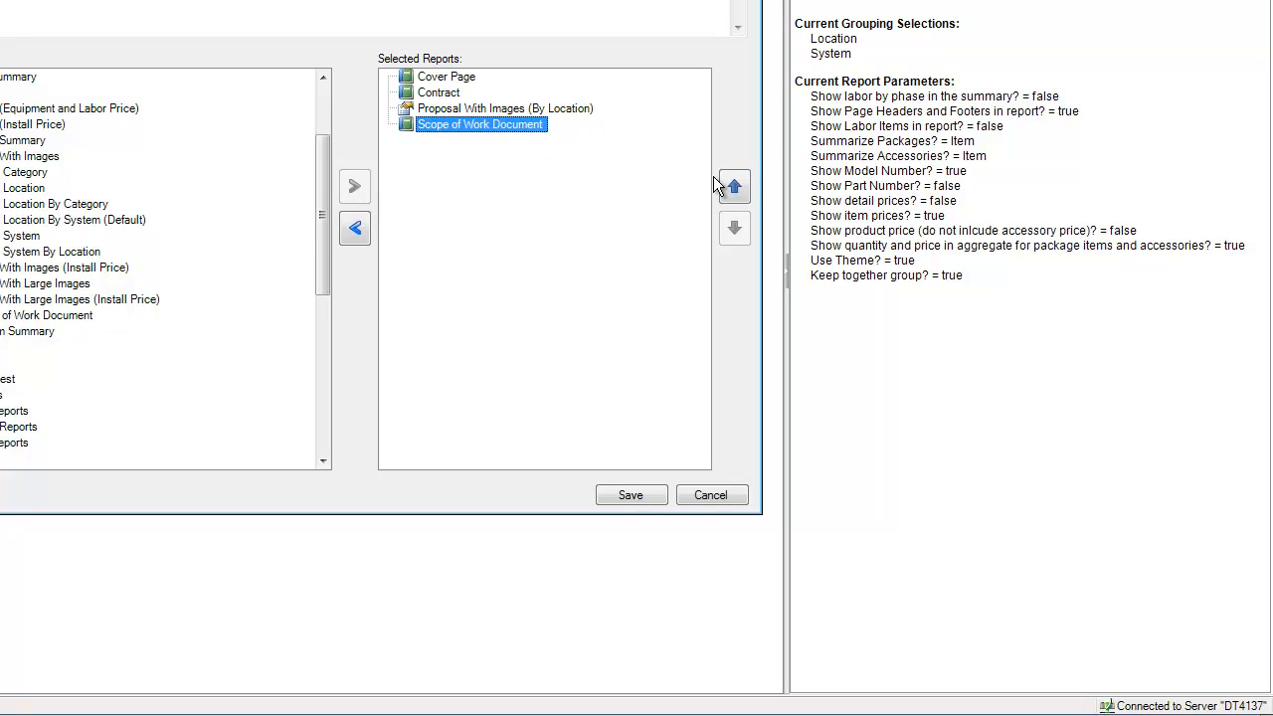
{"action": "left_click", "coordinate": [735, 188]}
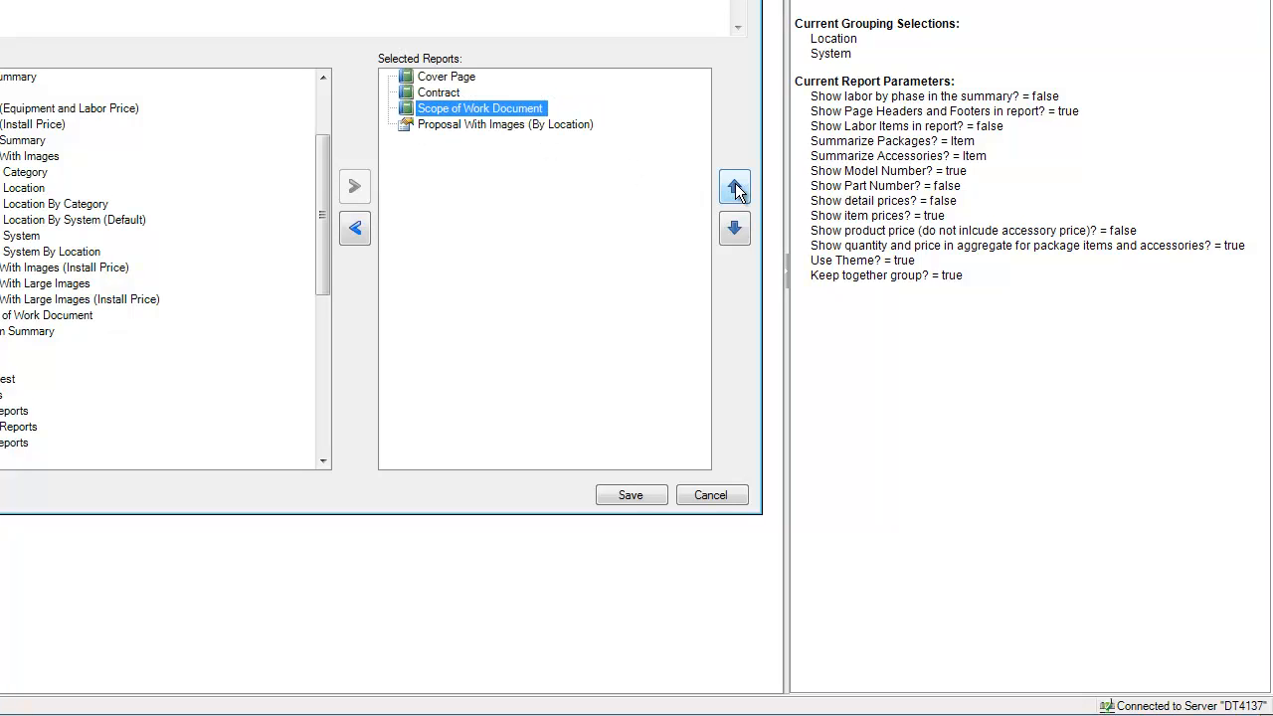
{"action": "left_click", "coordinate": [631, 502]}
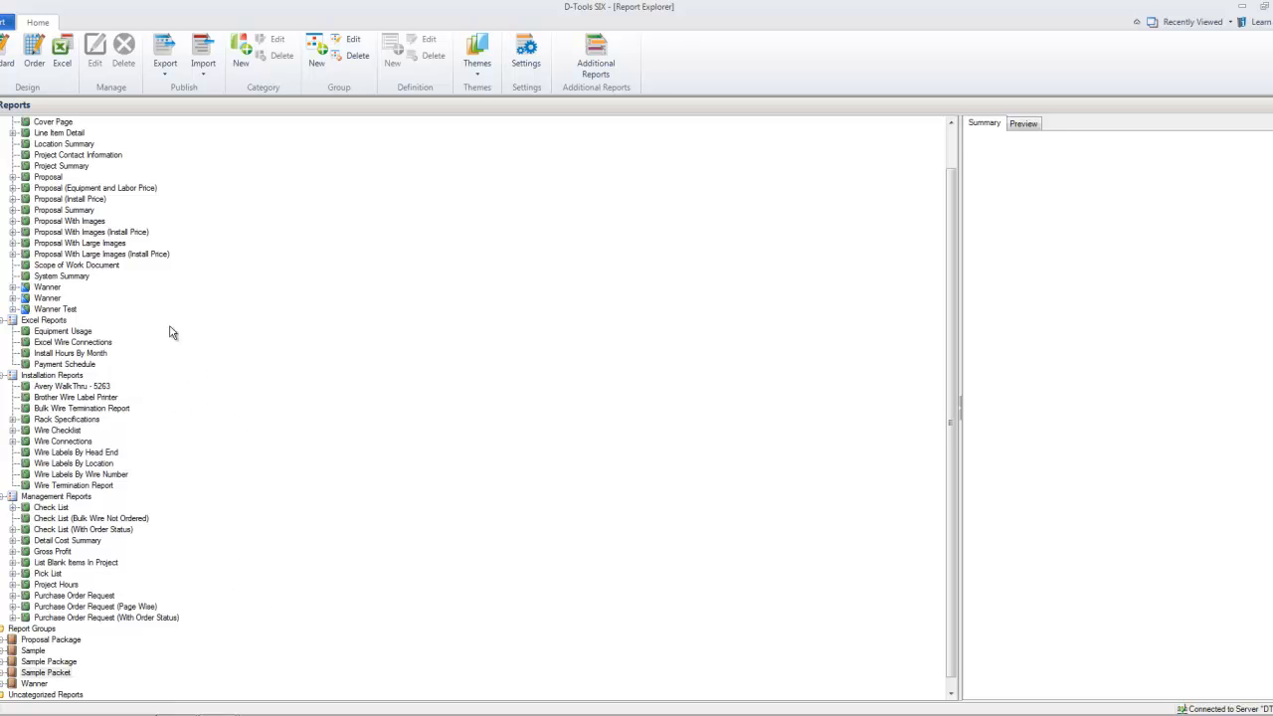
Step: Open Manage Clients to view the client list
{"action": "left_click", "coordinate": [3, 22]}
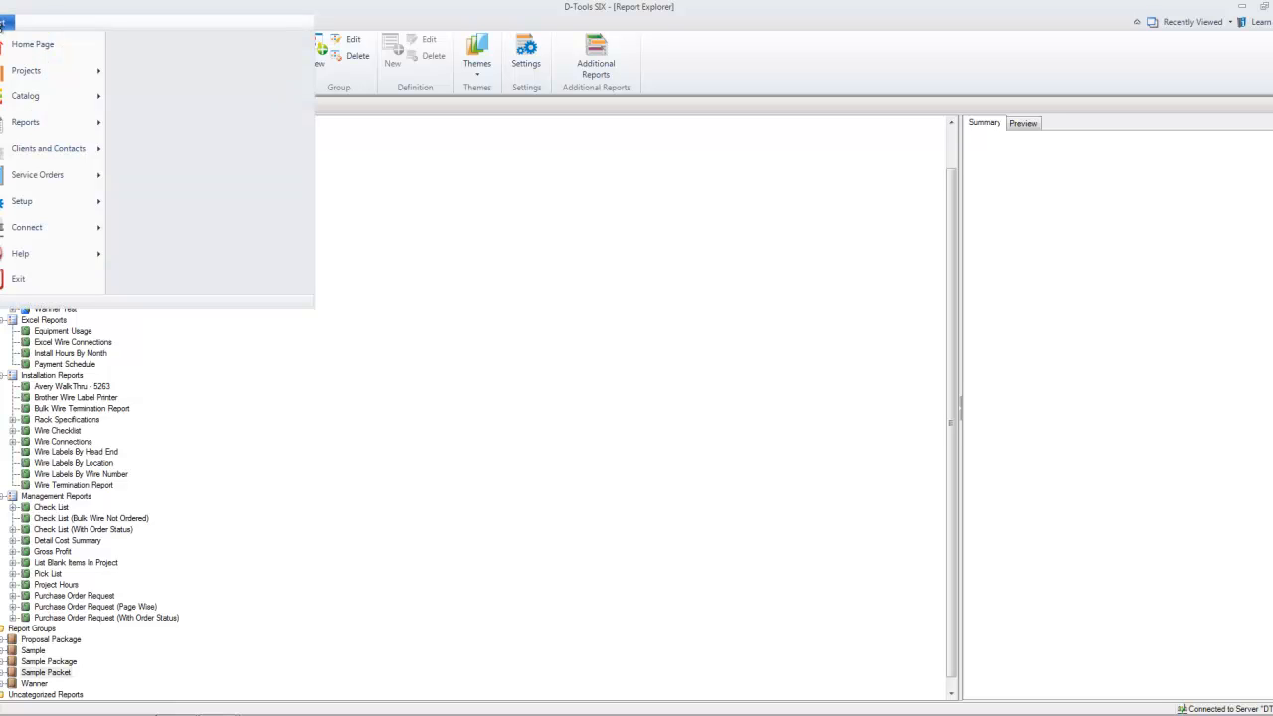
{"action": "mouse_move", "coordinate": [44, 155]}
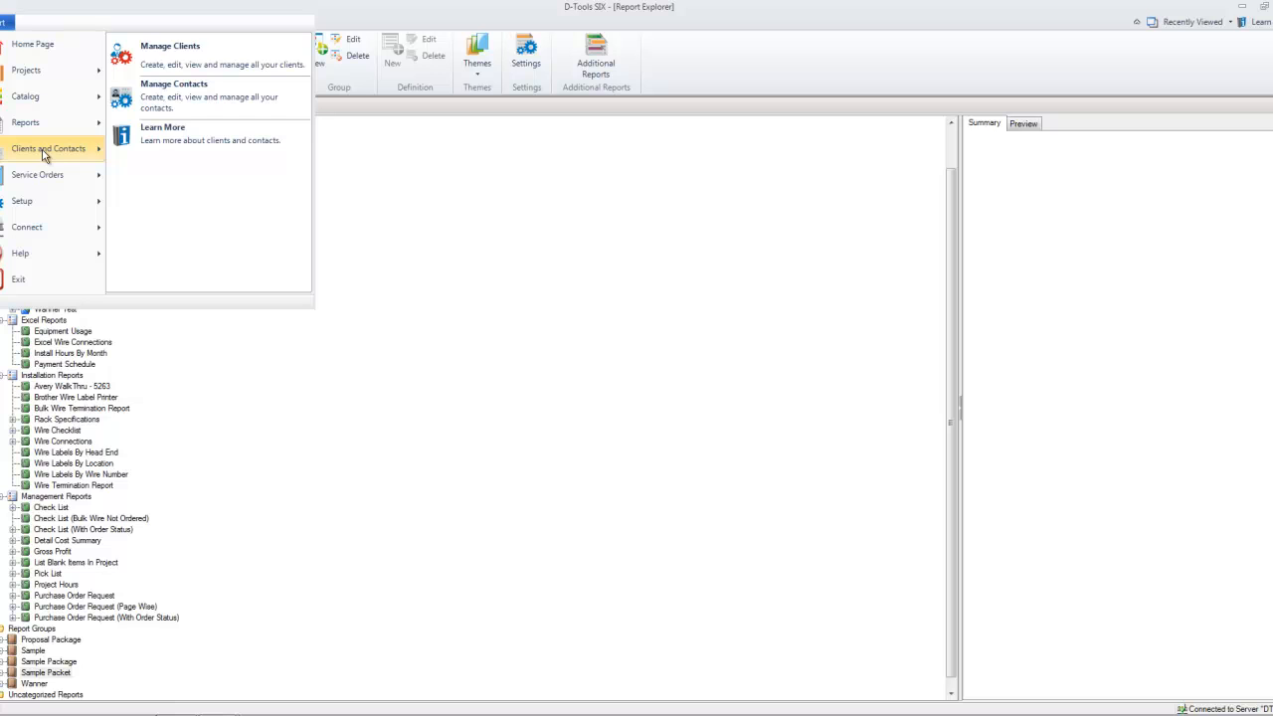
{"action": "left_click", "coordinate": [162, 56]}
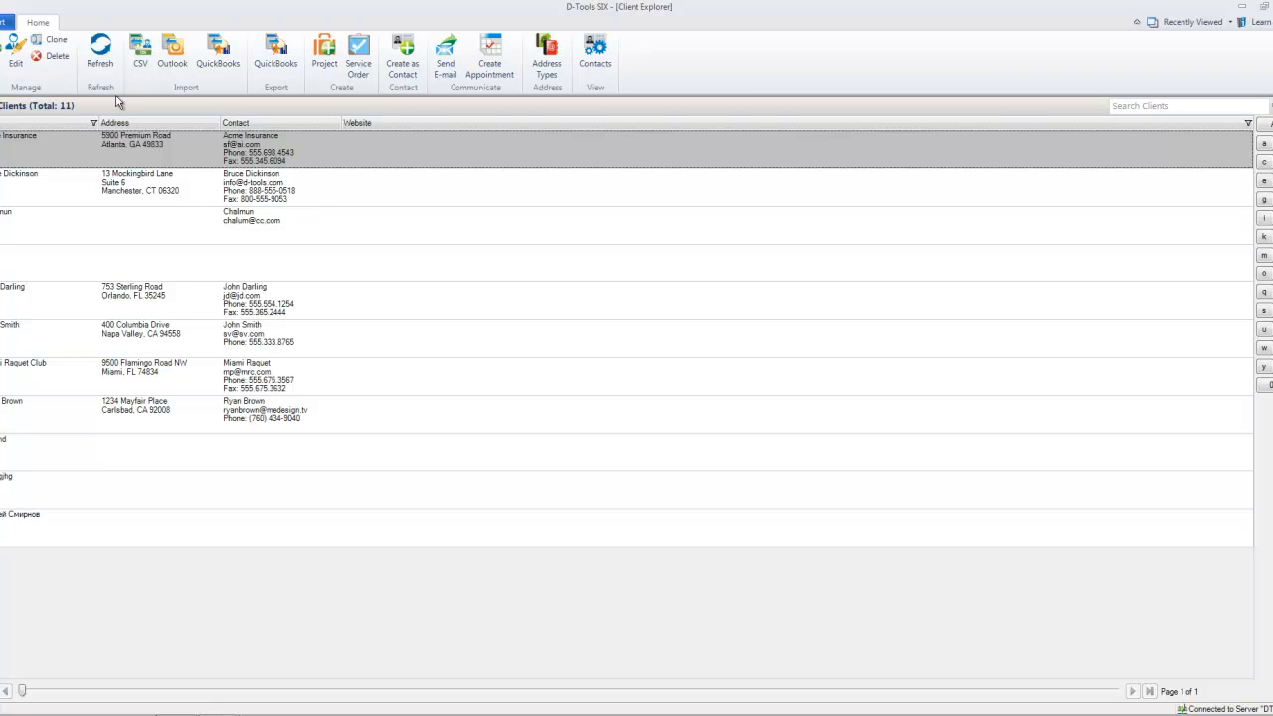
Step: Return to Manage Projects and open Sample Project in the Project Editor
{"action": "left_click", "coordinate": [5, 24]}
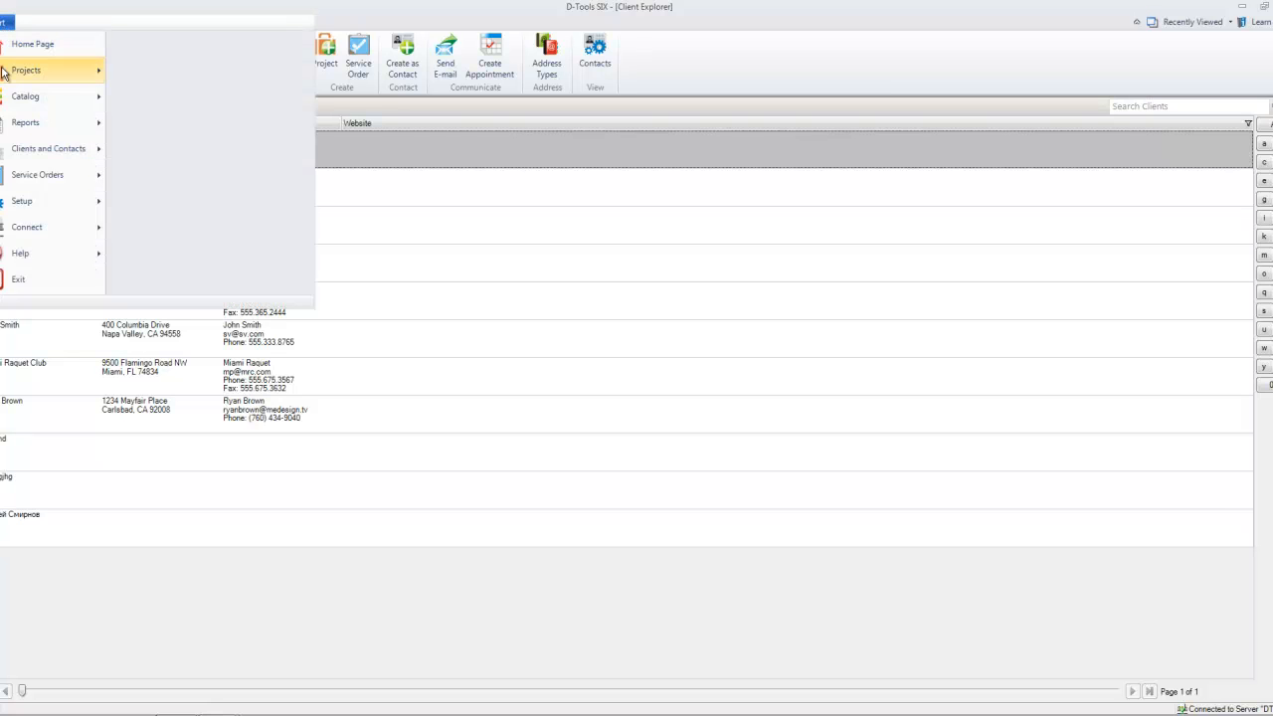
{"action": "mouse_move", "coordinate": [8, 72]}
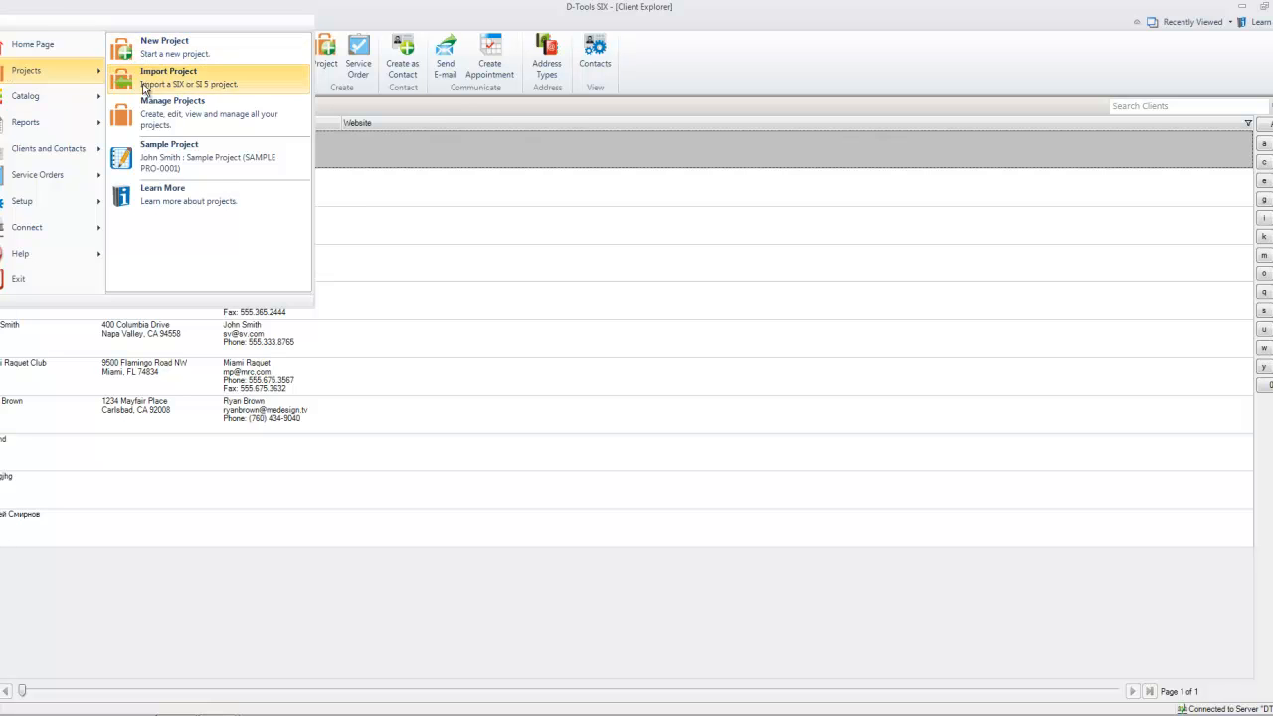
{"action": "left_click", "coordinate": [142, 110]}
{"action": "double_click", "coordinate": [142, 179]}
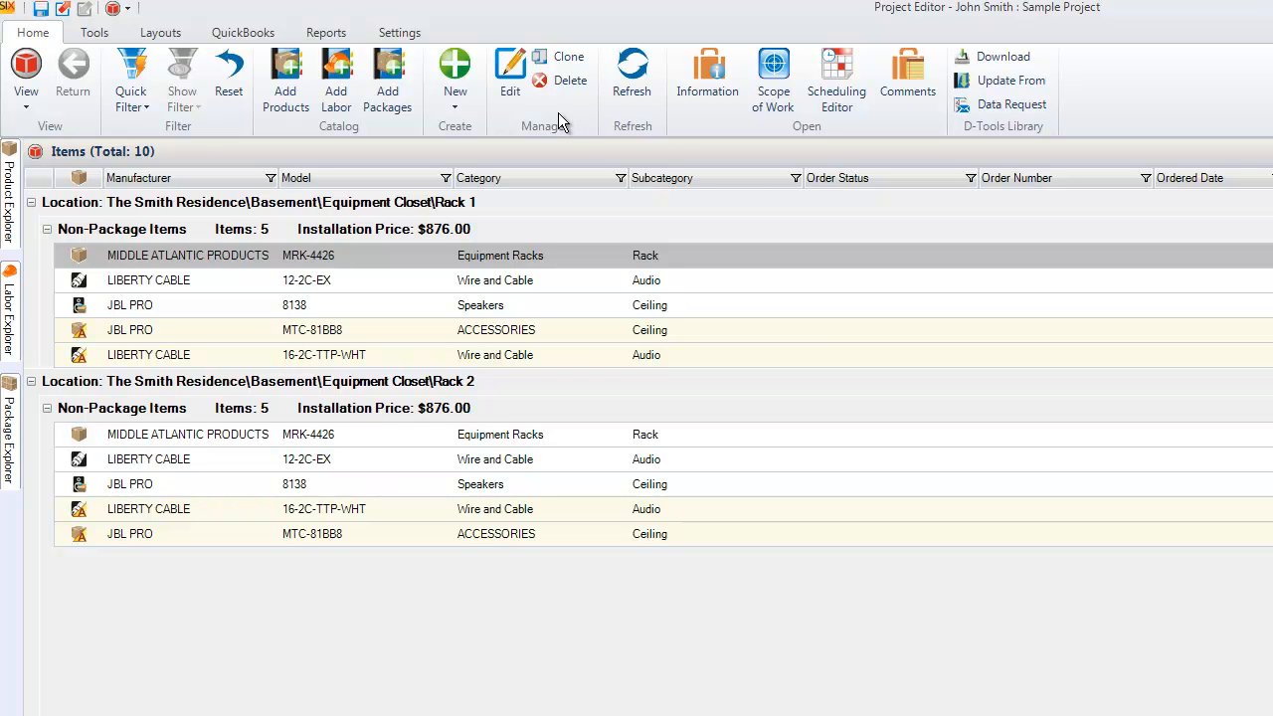
Step: Start a QuickBooks estimate that includes all items of Sample Project
{"action": "left_click", "coordinate": [245, 33]}
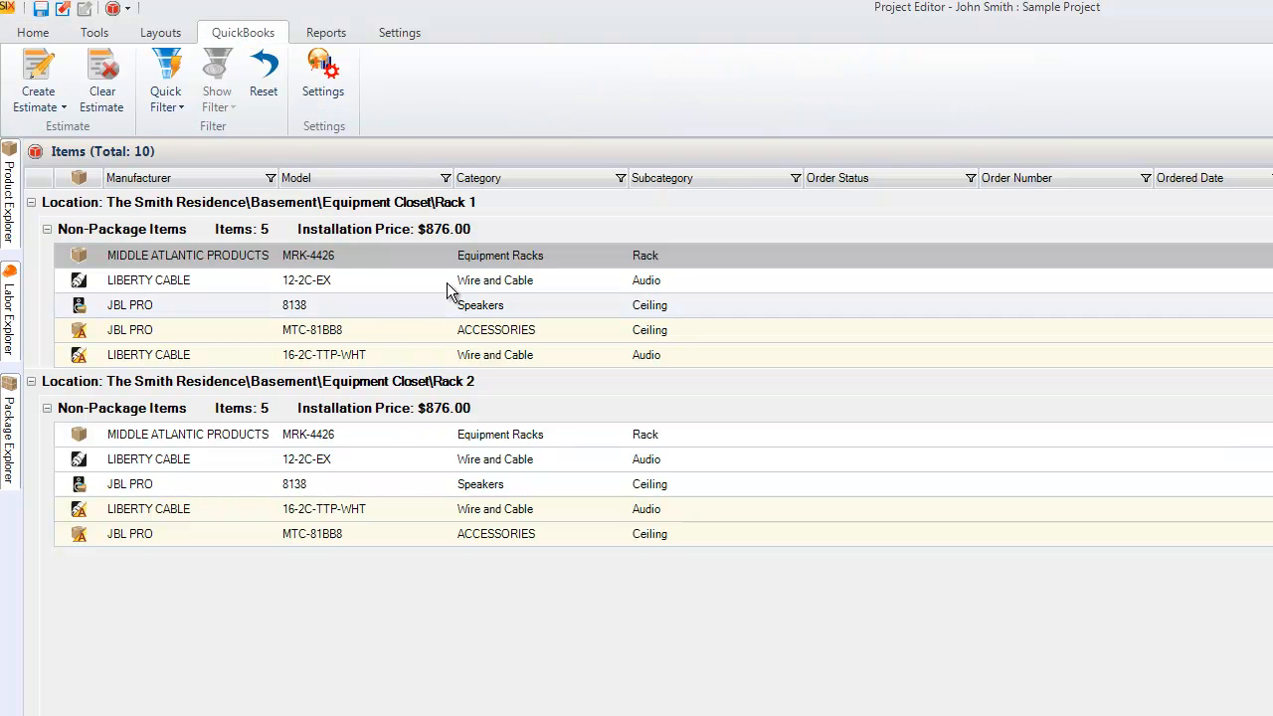
{"action": "left_click", "coordinate": [40, 98]}
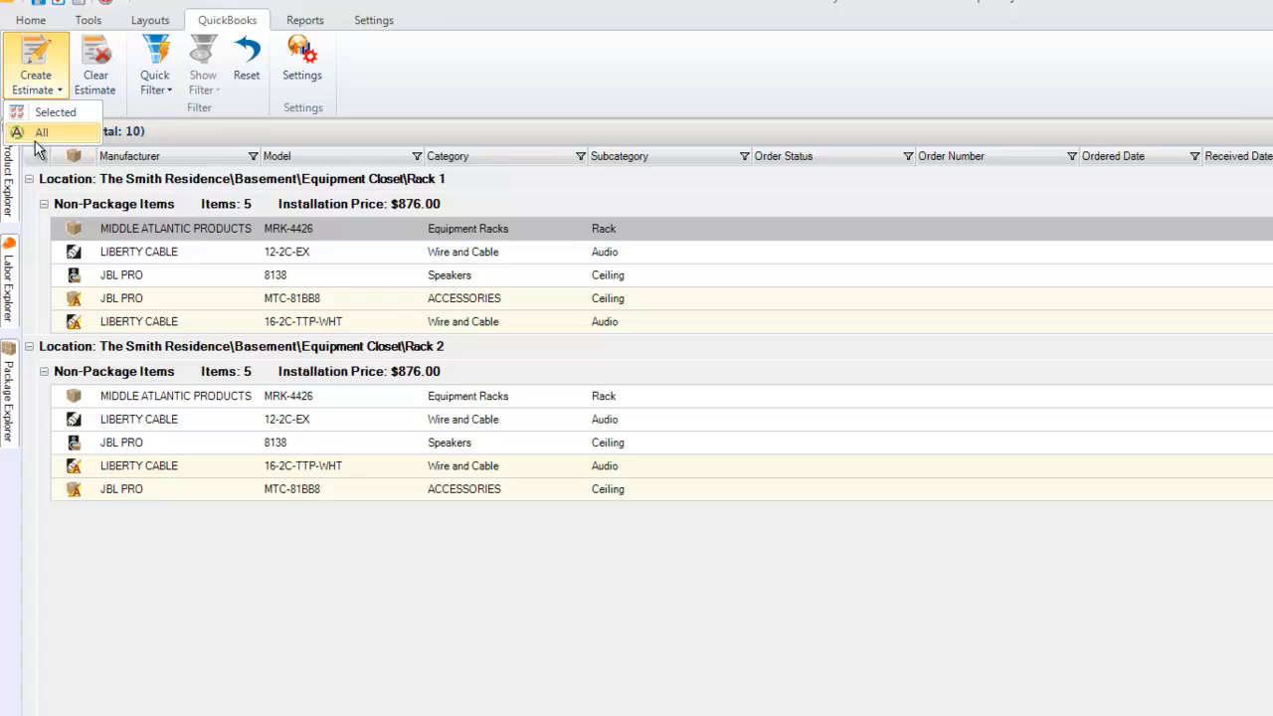
{"action": "left_click", "coordinate": [44, 152]}
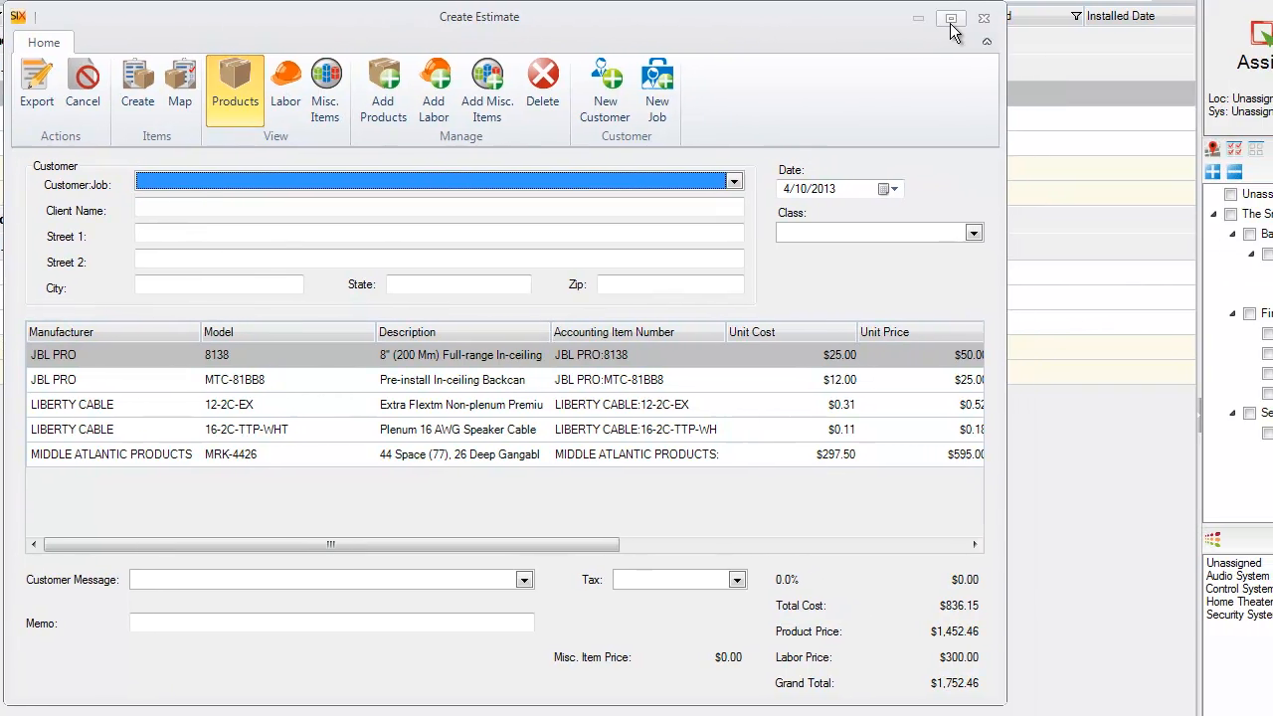
Step: Add the project's client as a new QuickBooks customer for the estimate and export the estimate to QuickBooks
{"action": "left_click", "coordinate": [1083, 23]}
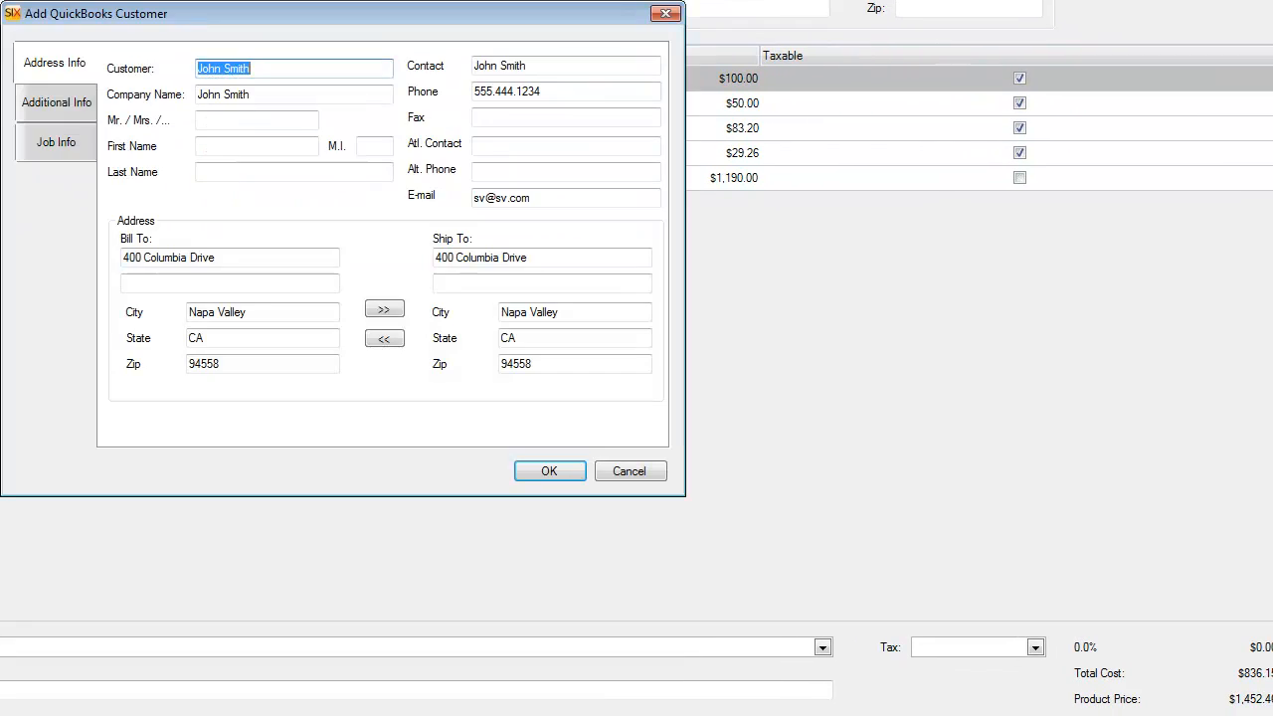
{"action": "left_click", "coordinate": [545, 474]}
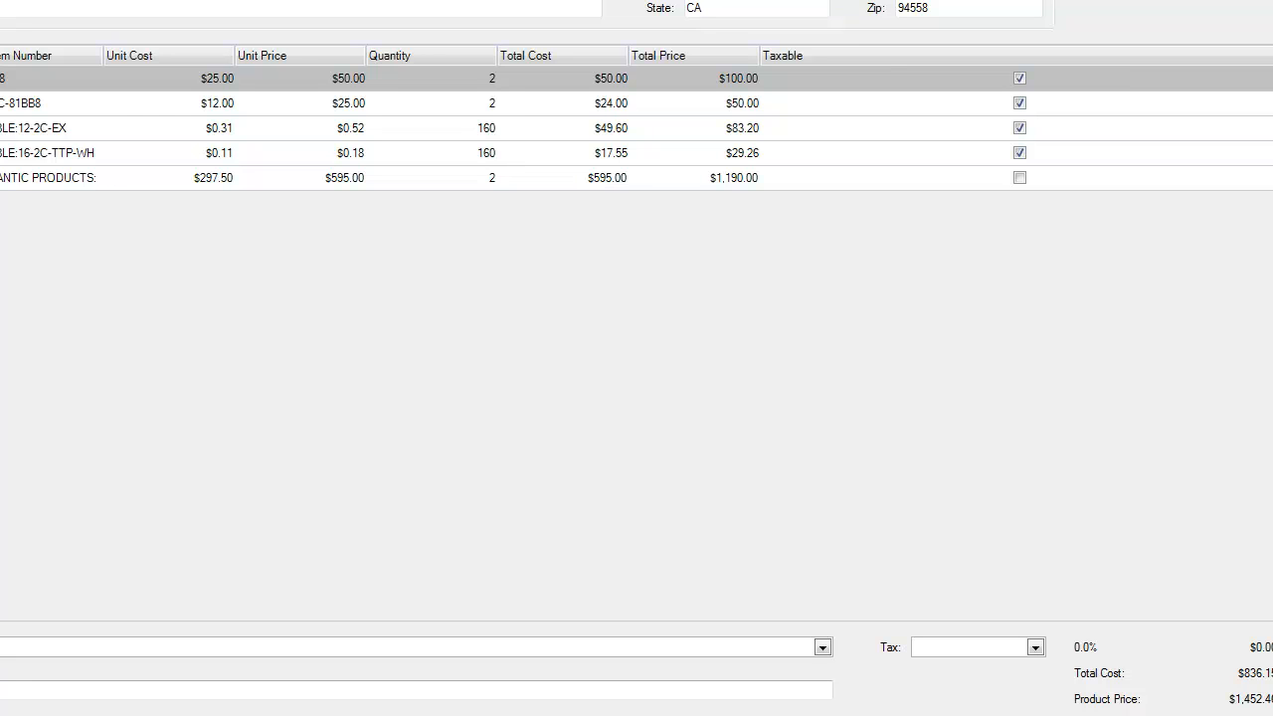
{"action": "key", "text": "ctrl+s"}
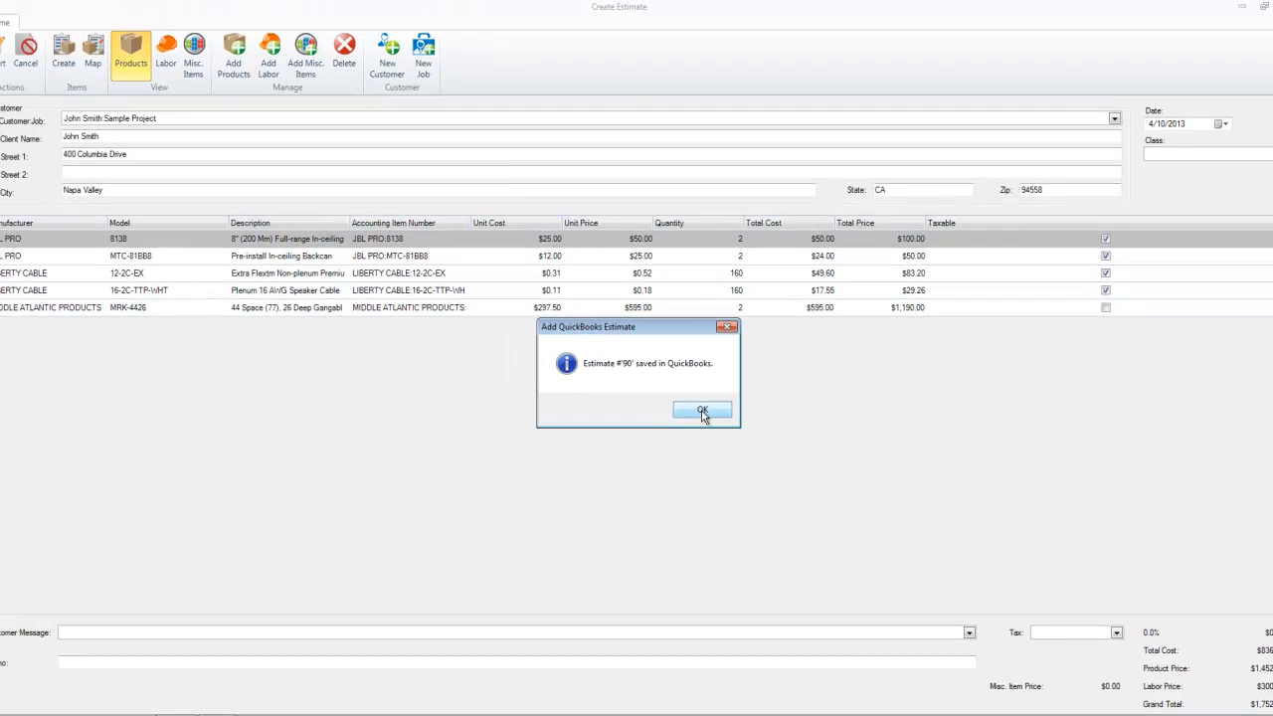
{"action": "left_click", "coordinate": [438, 325]}
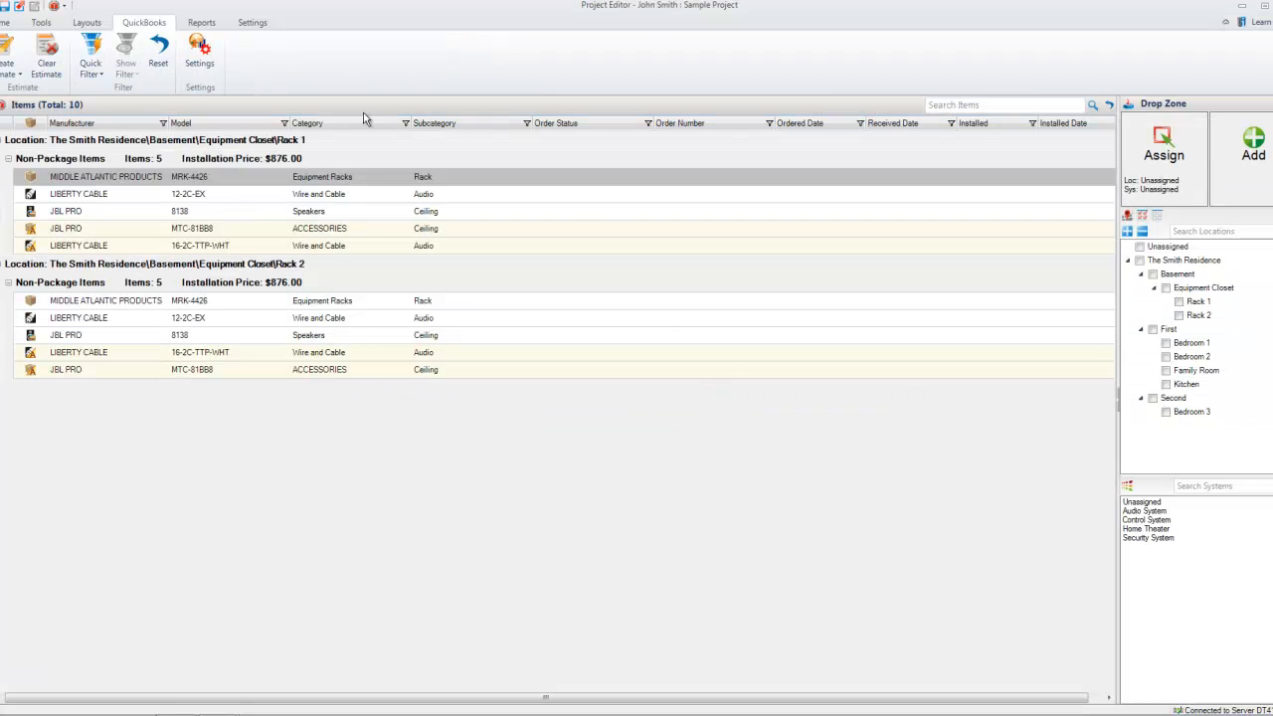
Step: Check the estimate numbers of the project items in the Accounting layout and return to the General layout
{"action": "left_click", "coordinate": [88, 24]}
{"action": "left_click", "coordinate": [117, 55]}
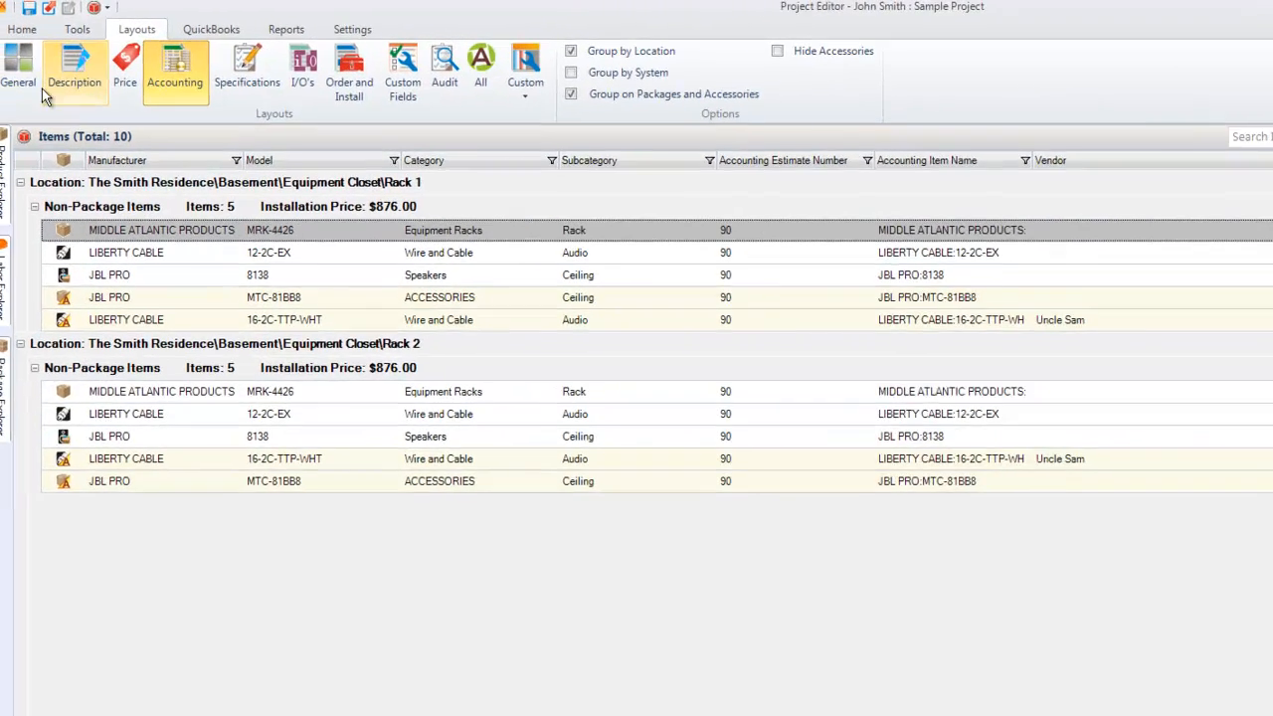
{"action": "left_click", "coordinate": [2, 60]}
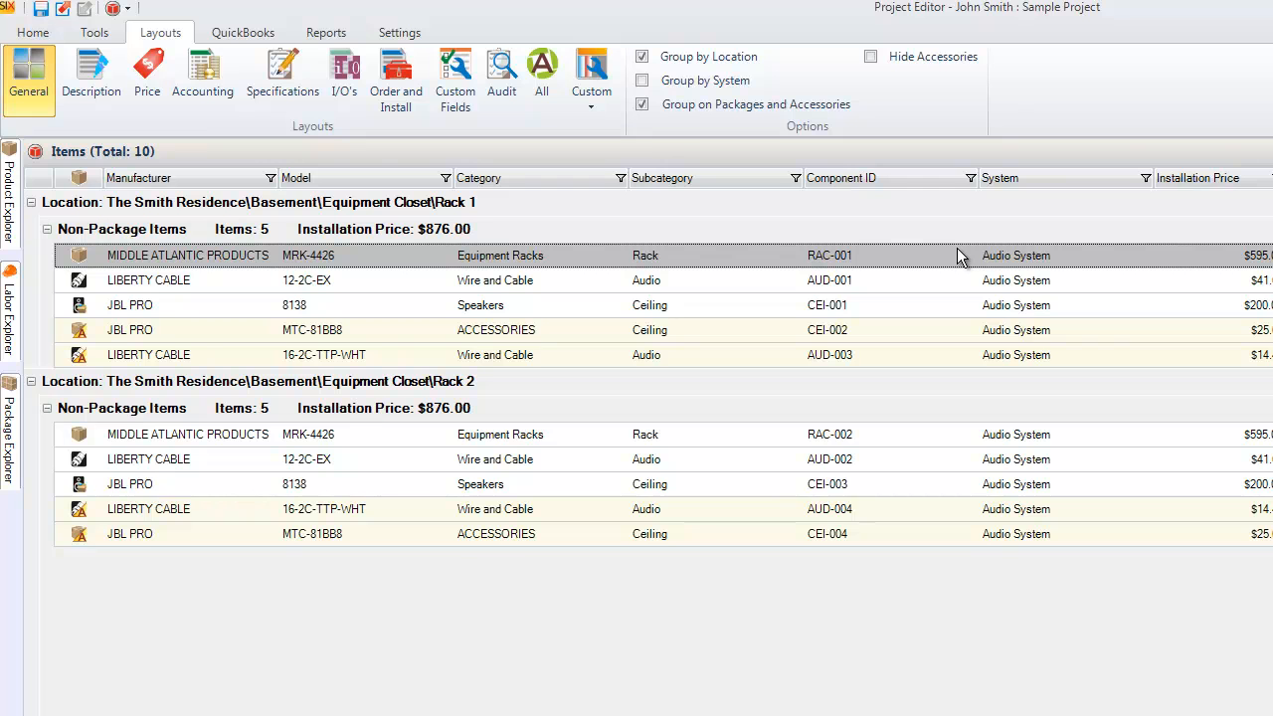
Step: Restore the Project Editor to a smaller window beside the Project Explorer so both can be seen
{"action": "key", "text": "super+Right"}
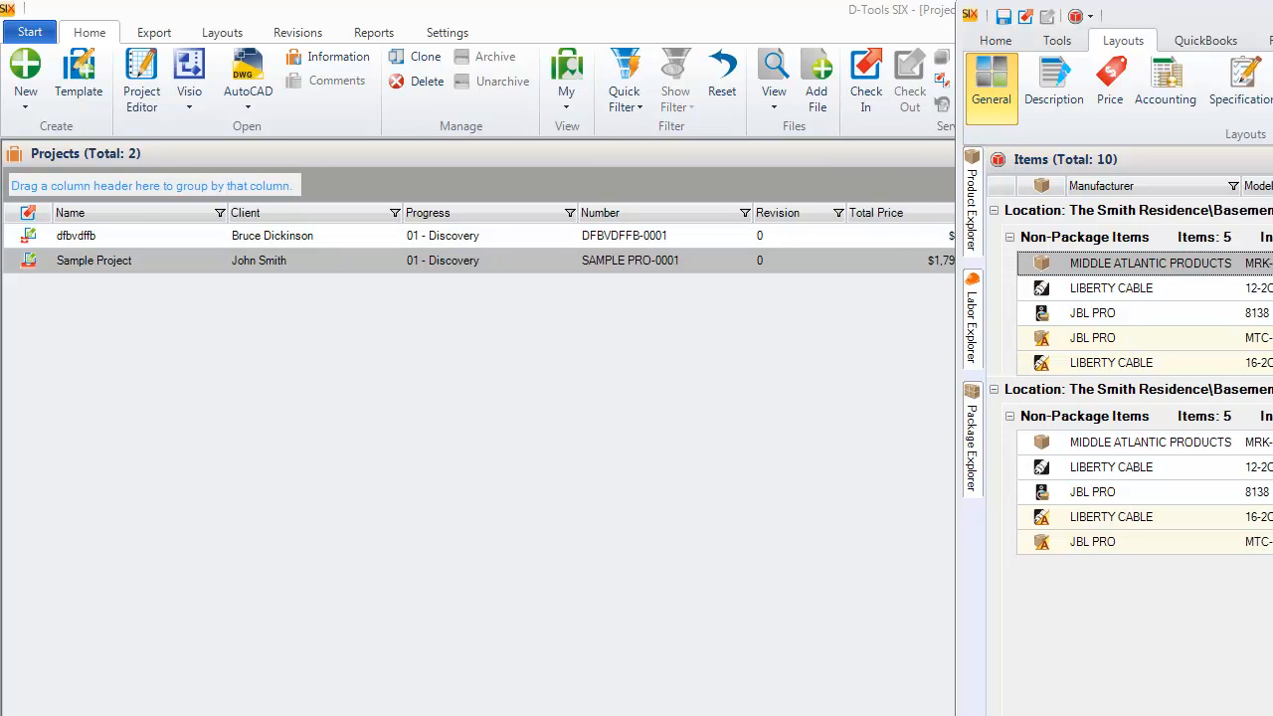
{"action": "left_click", "coordinate": [1214, 20]}
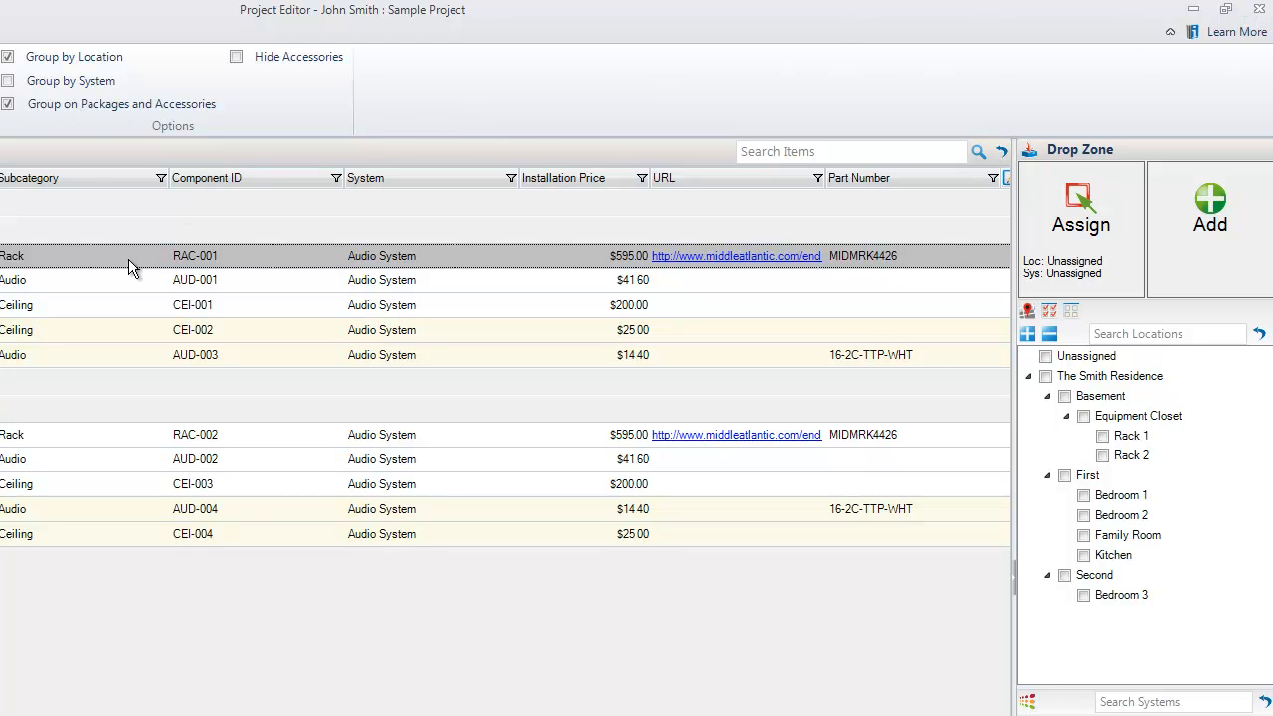
{"action": "double_click", "coordinate": [677, 31]}
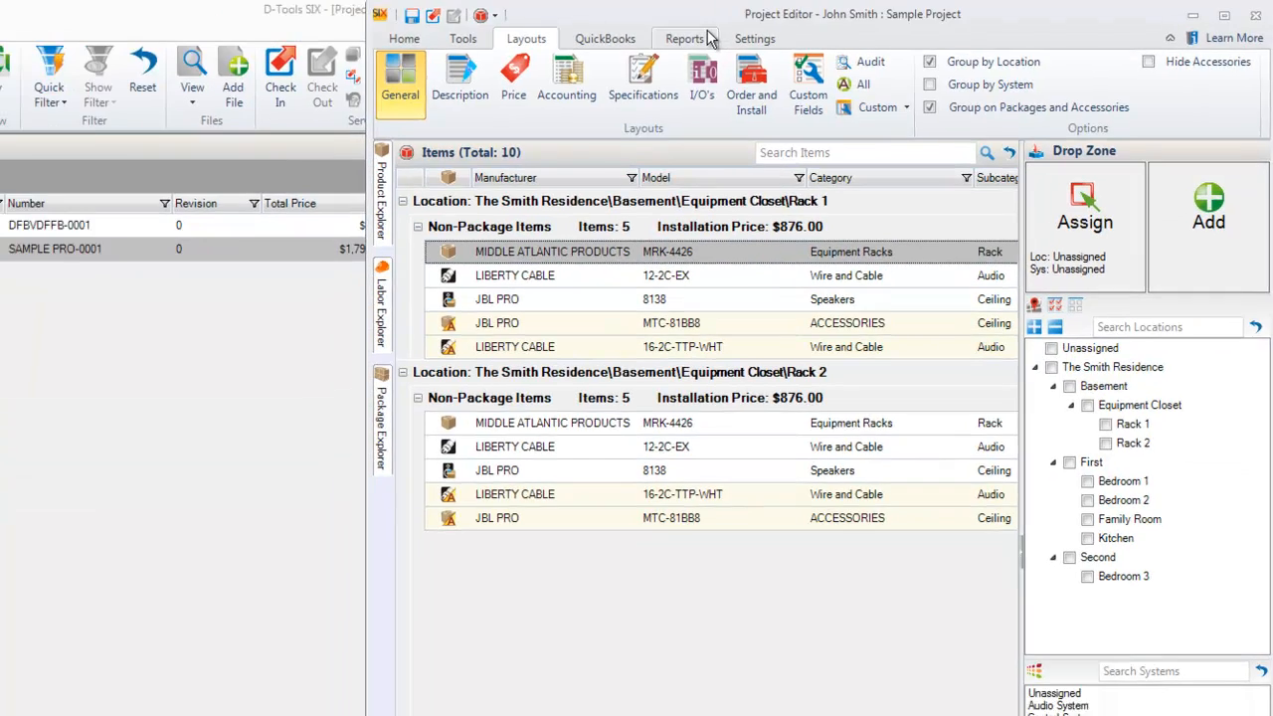
Step: Try to open the dfbvdffb project in the Project Editor
{"action": "double_click", "coordinate": [430, 163]}
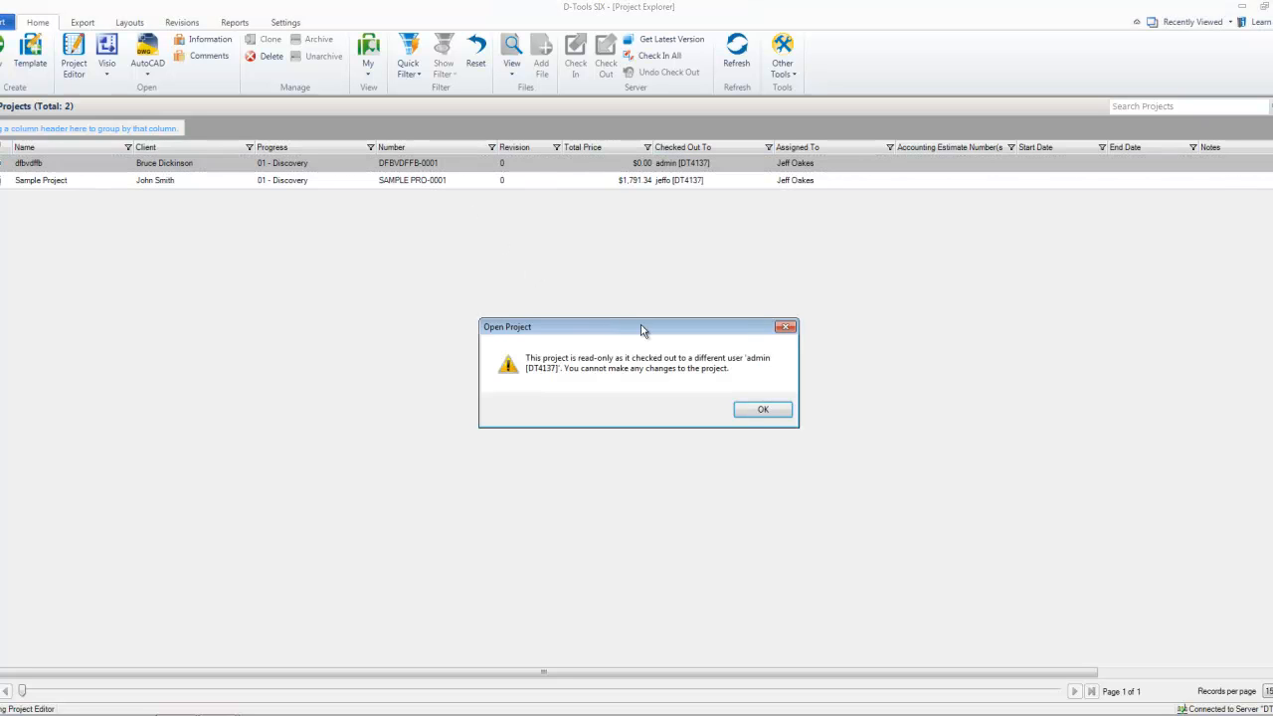
{"action": "left_click", "coordinate": [762, 411]}
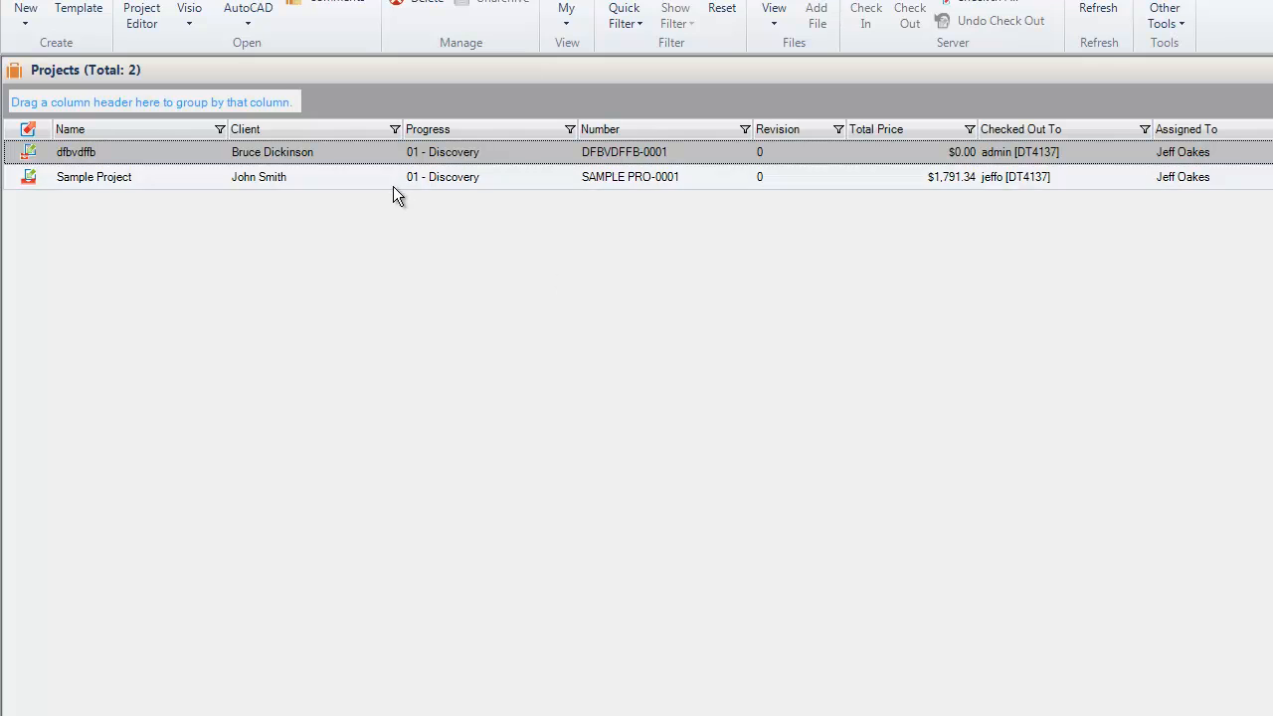
{"action": "left_click", "coordinate": [392, 184]}
{"action": "right_click", "coordinate": [391, 184]}
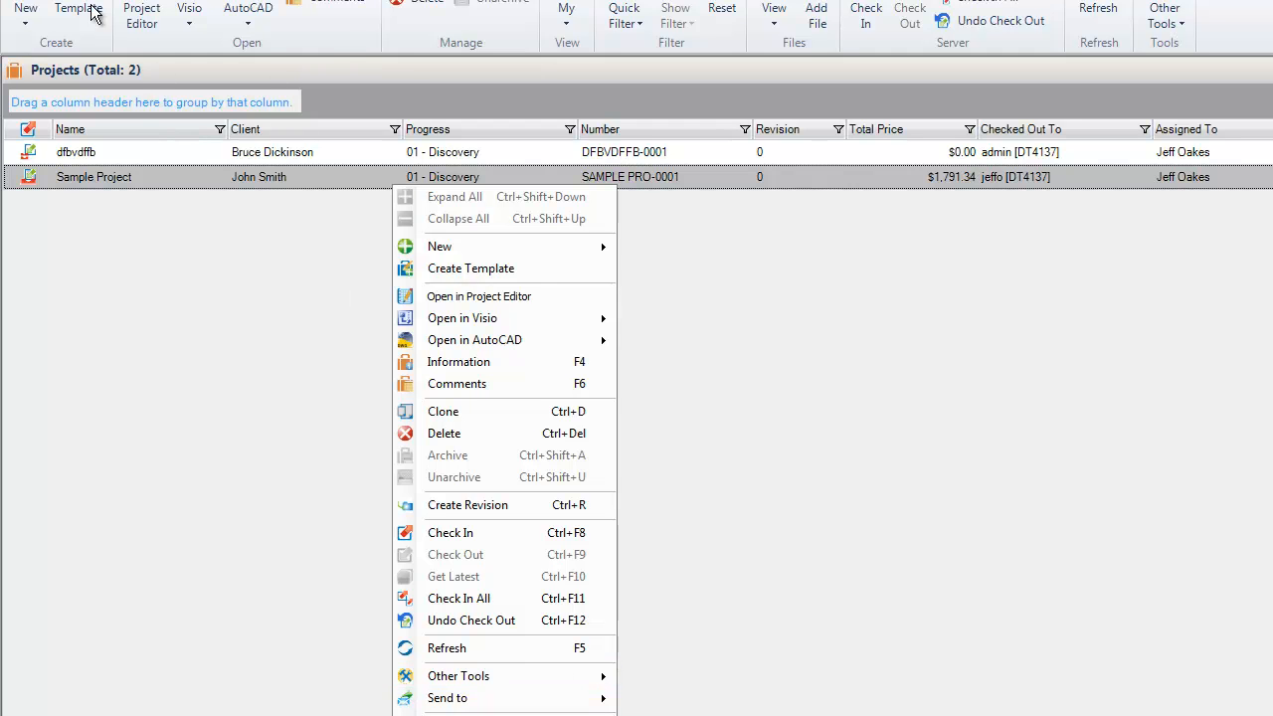
Step: Create a project named scvsv for an existing client and place its editor side by side with the Sample Project editor
{"action": "left_click", "coordinate": [24, 10]}
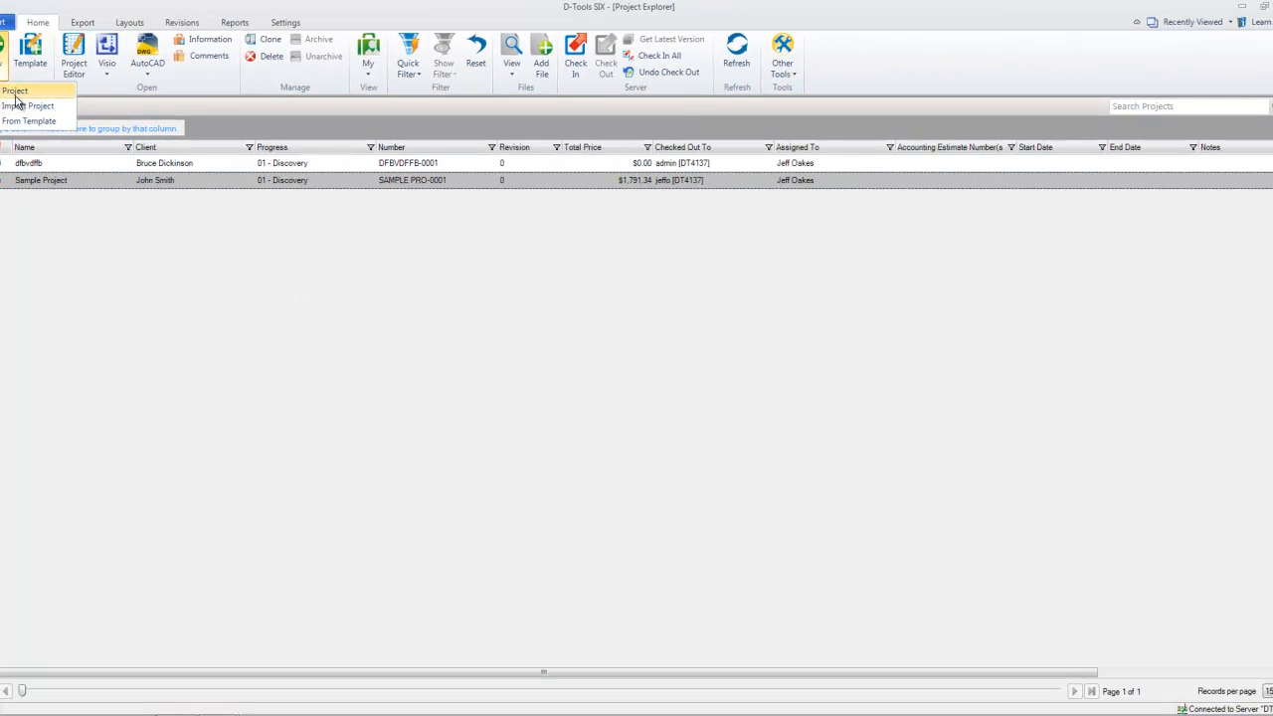
{"action": "left_click", "coordinate": [14, 93]}
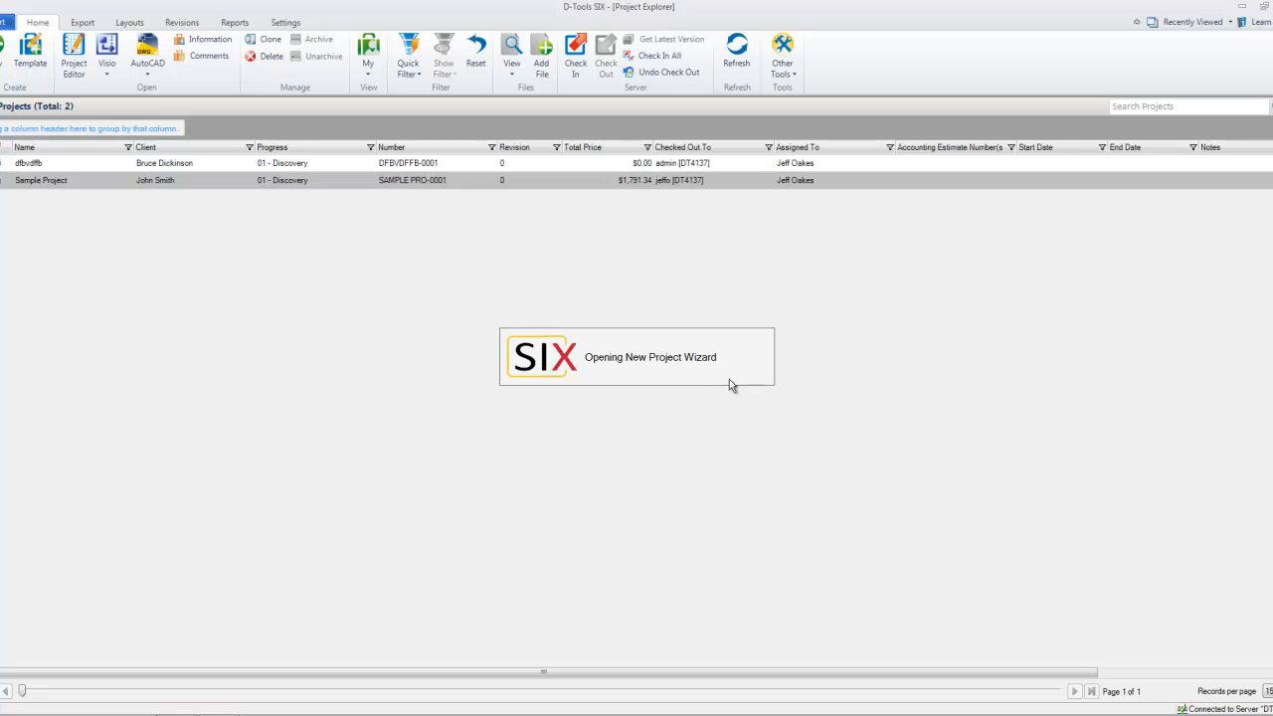
{"action": "left_click", "coordinate": [504, 245]}
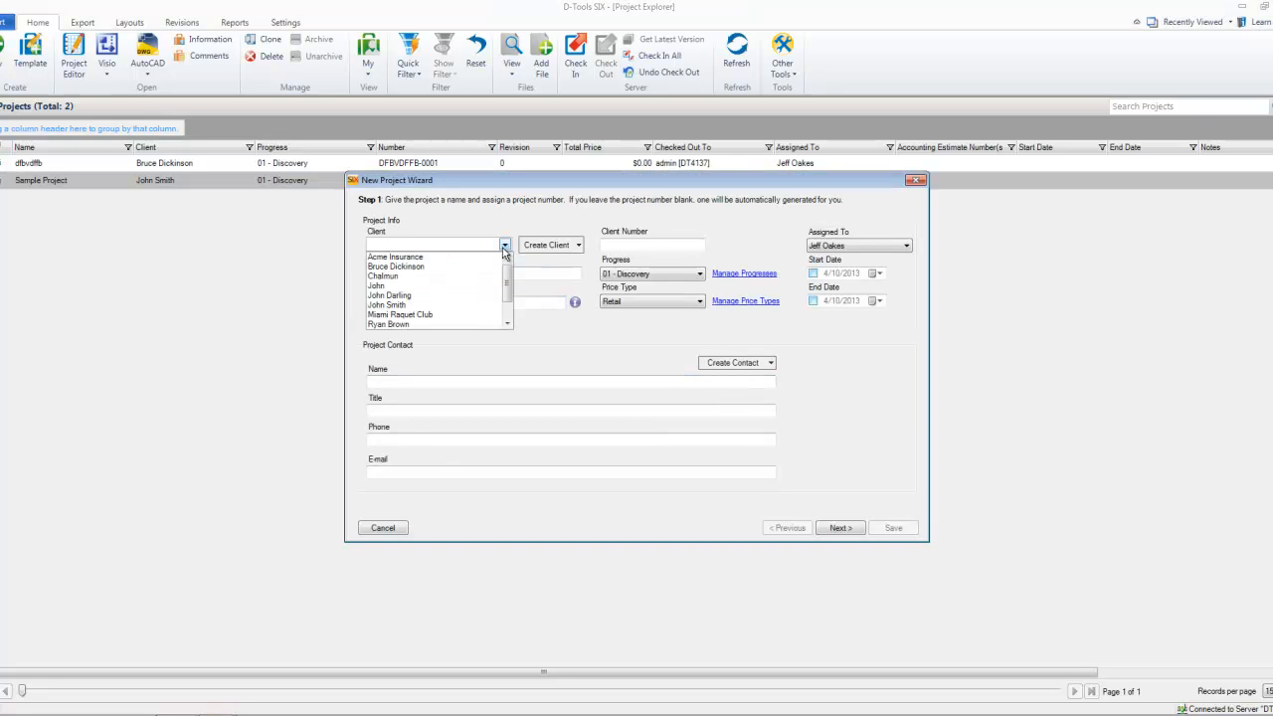
{"action": "left_click", "coordinate": [475, 308]}
{"action": "left_click", "coordinate": [488, 275]}
{"action": "type", "text": "scvsv"}
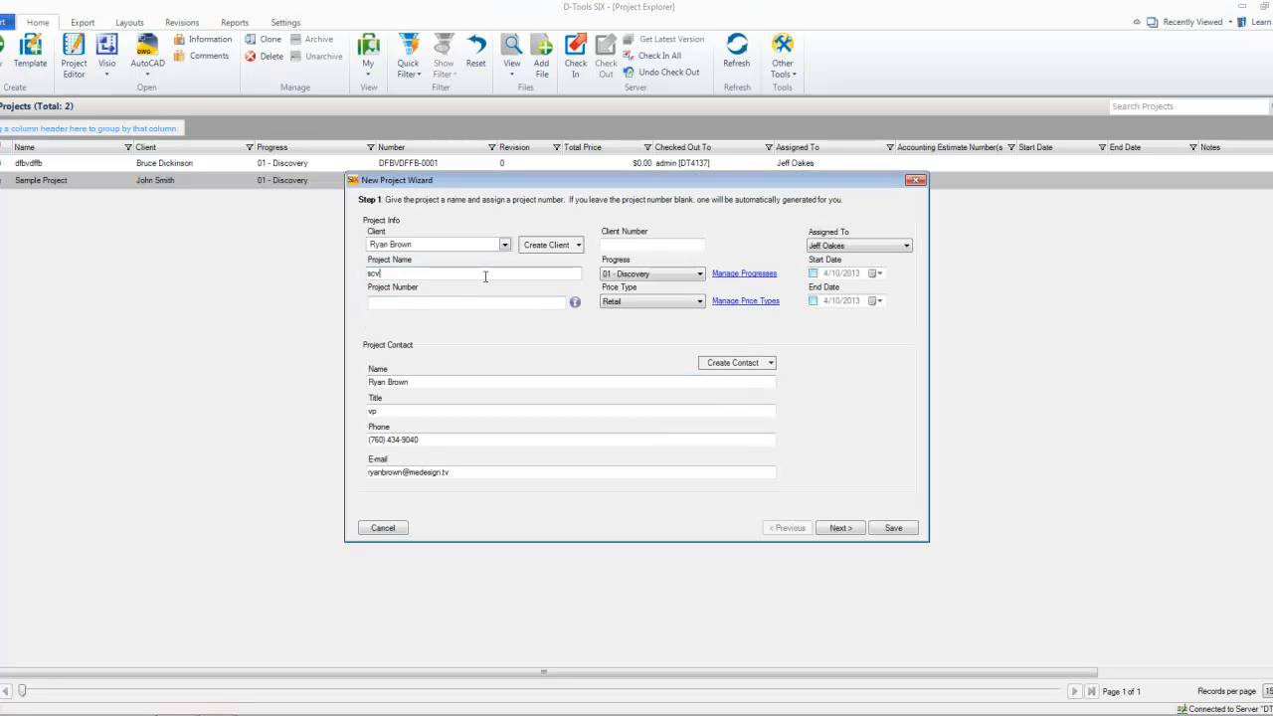
{"action": "left_click", "coordinate": [892, 528]}
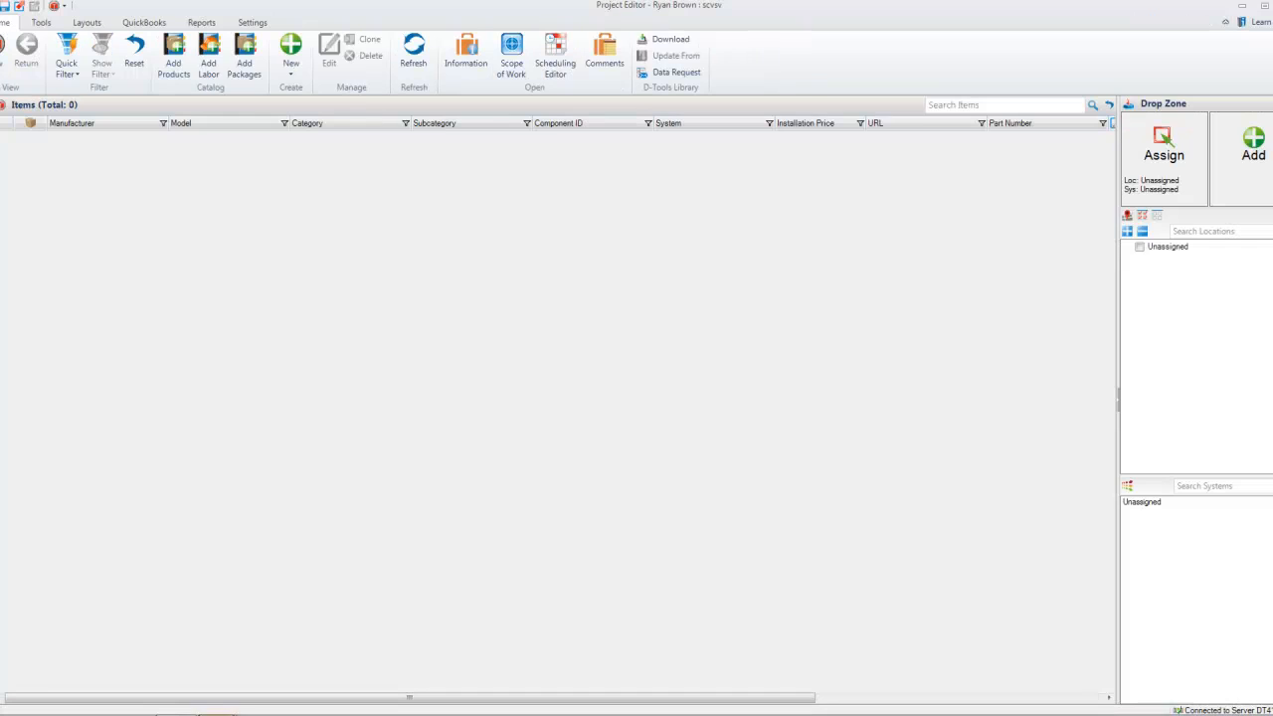
{"action": "key", "text": "super+Left"}
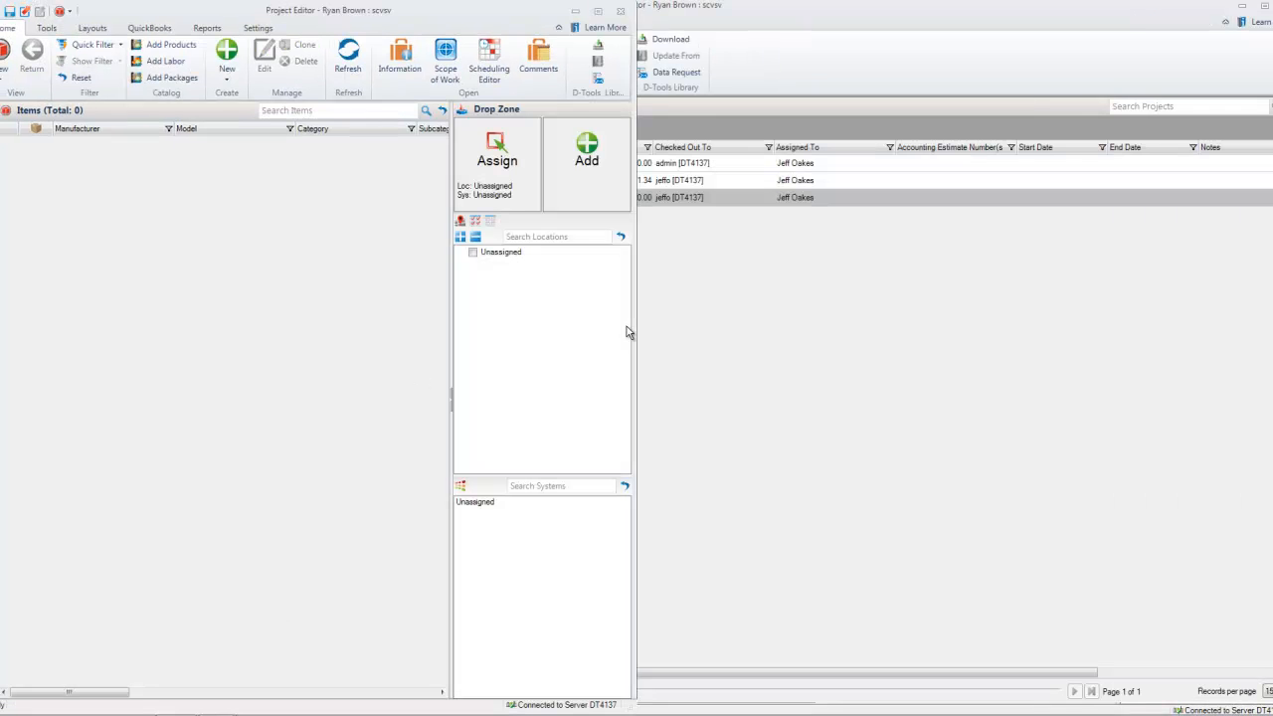
{"action": "left_click", "coordinate": [234, 685]}
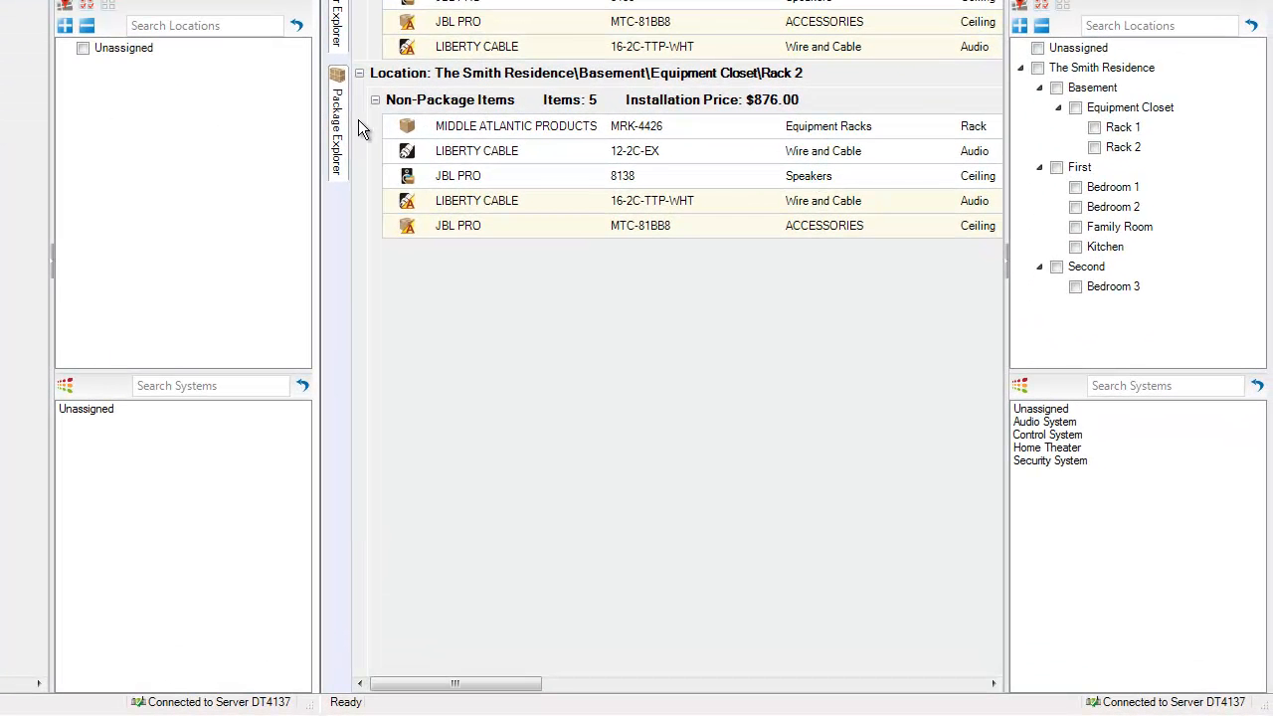
Step: Add a Main building with a First floor and an AV Closet room to the scvsv project's locations and save them
{"action": "left_click", "coordinate": [64, 7]}
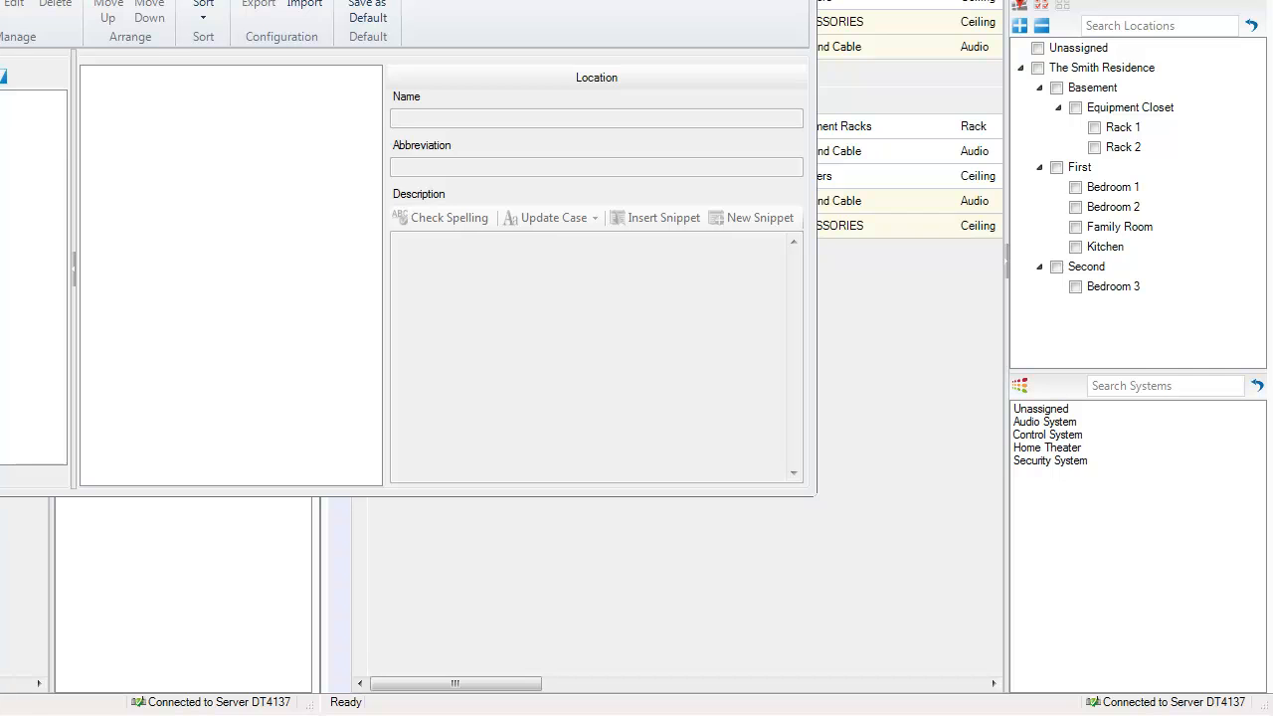
{"action": "left_click", "coordinate": [2, 14]}
{"action": "left_click", "coordinate": [14, 48]}
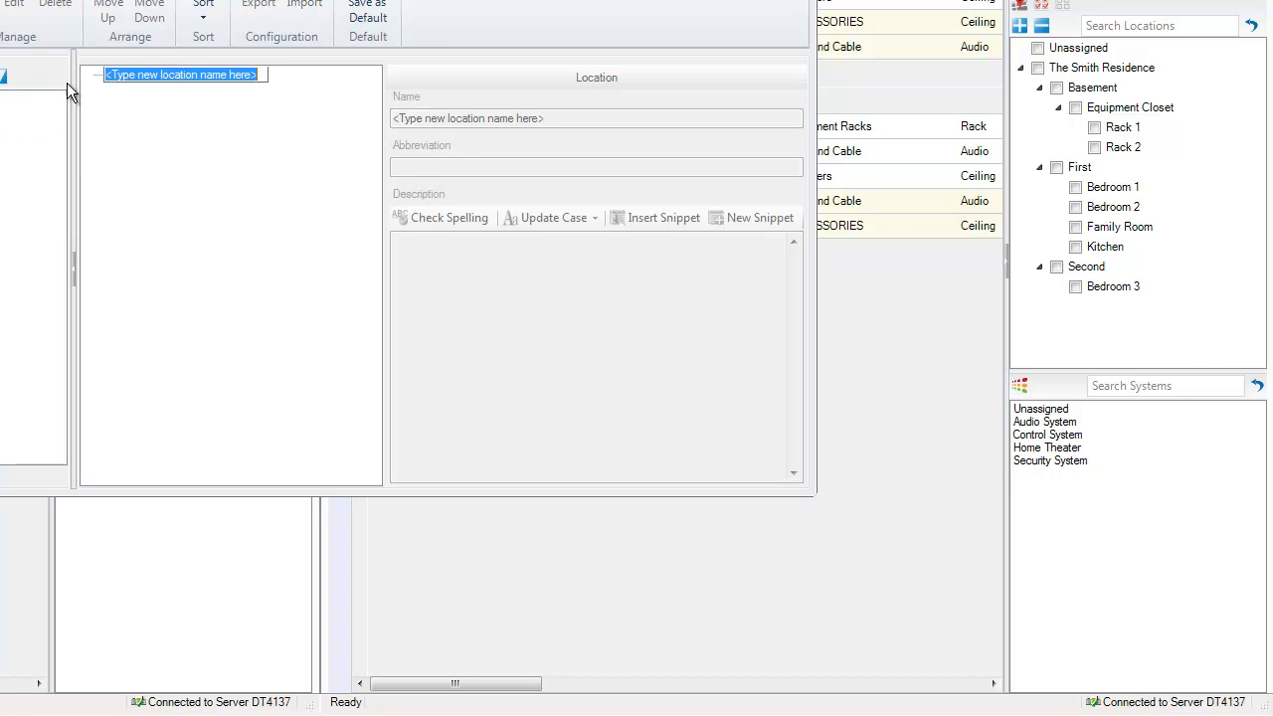
{"action": "type", "text": "Main"}
{"action": "key", "text": "Return"}
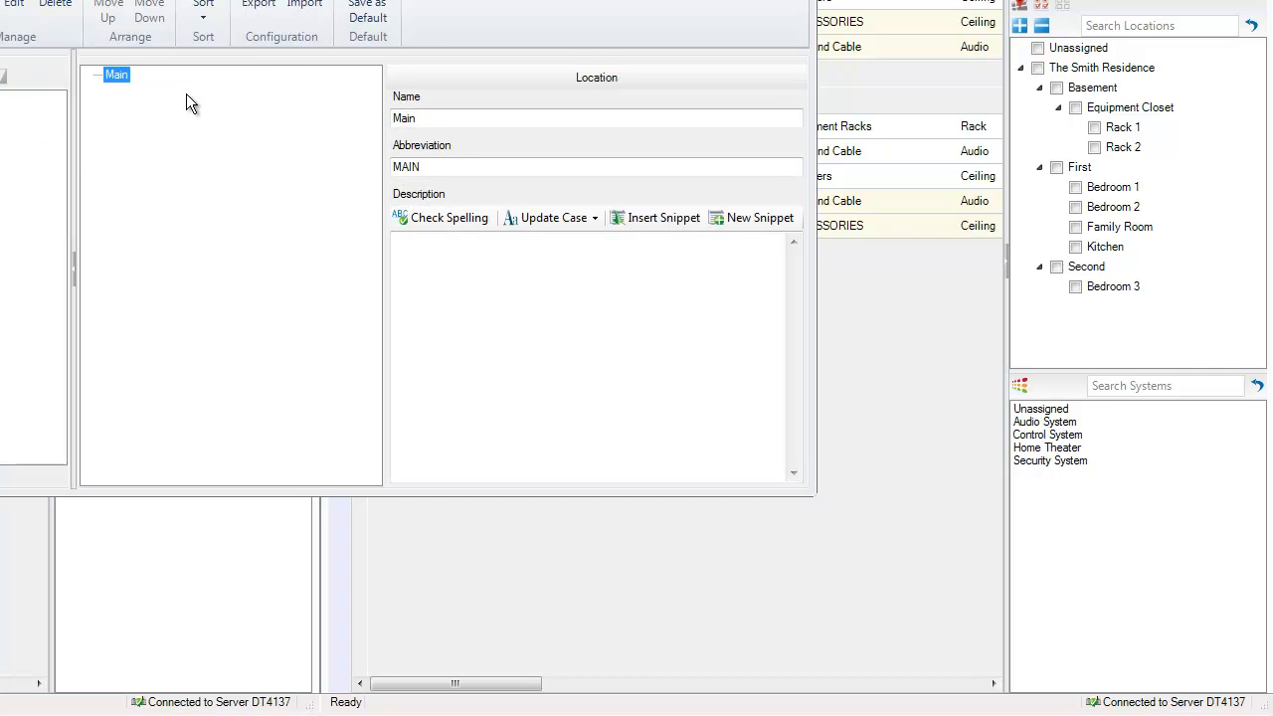
{"action": "right_click", "coordinate": [117, 79]}
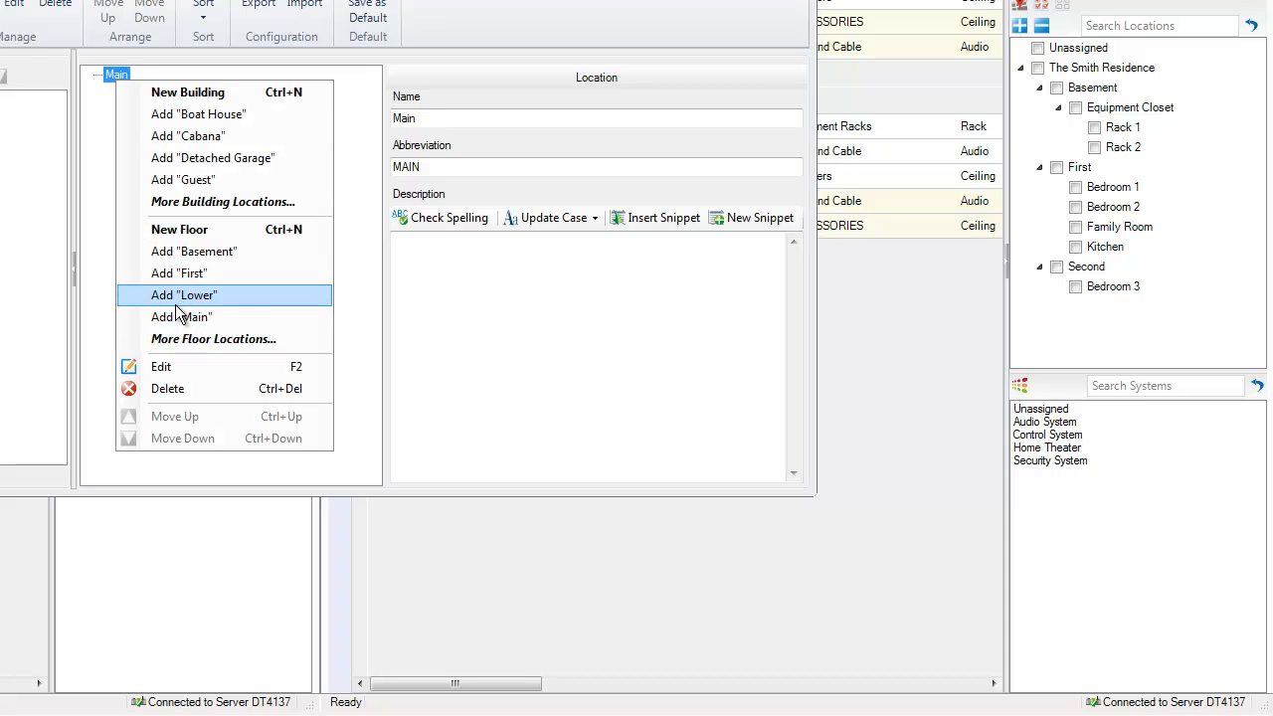
{"action": "left_click", "coordinate": [174, 273]}
{"action": "right_click", "coordinate": [142, 91]}
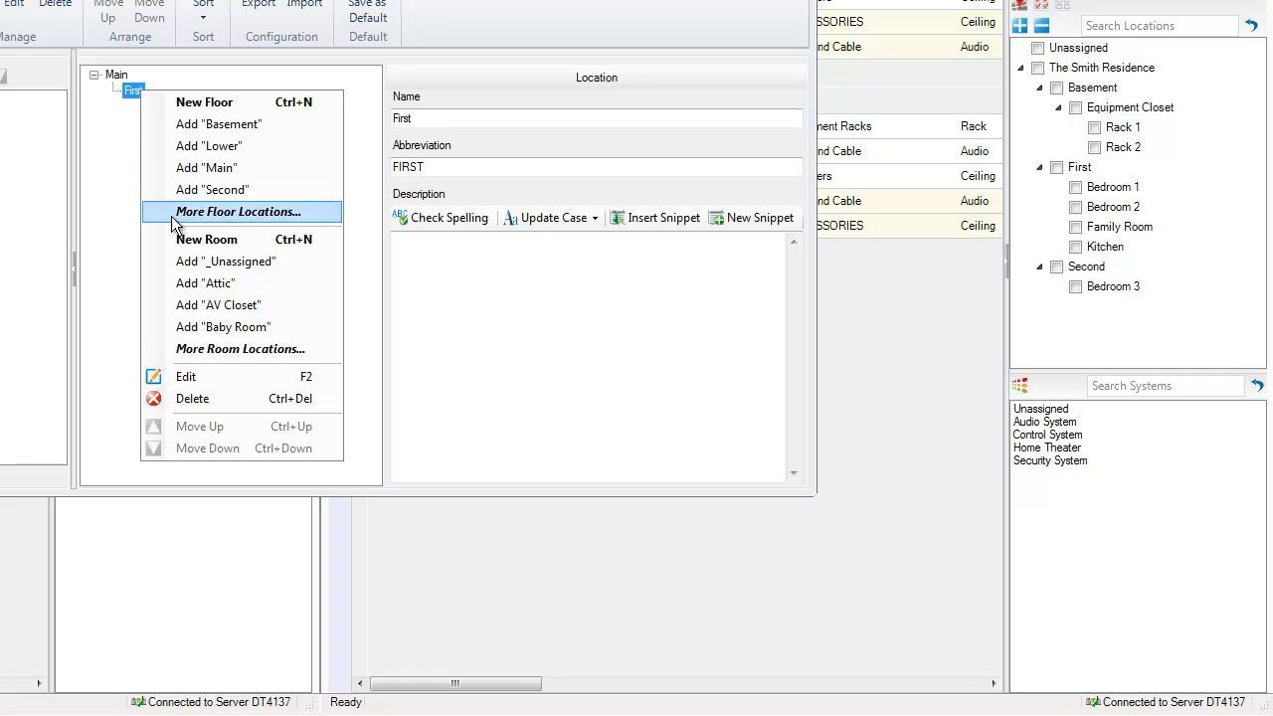
{"action": "left_click", "coordinate": [189, 305]}
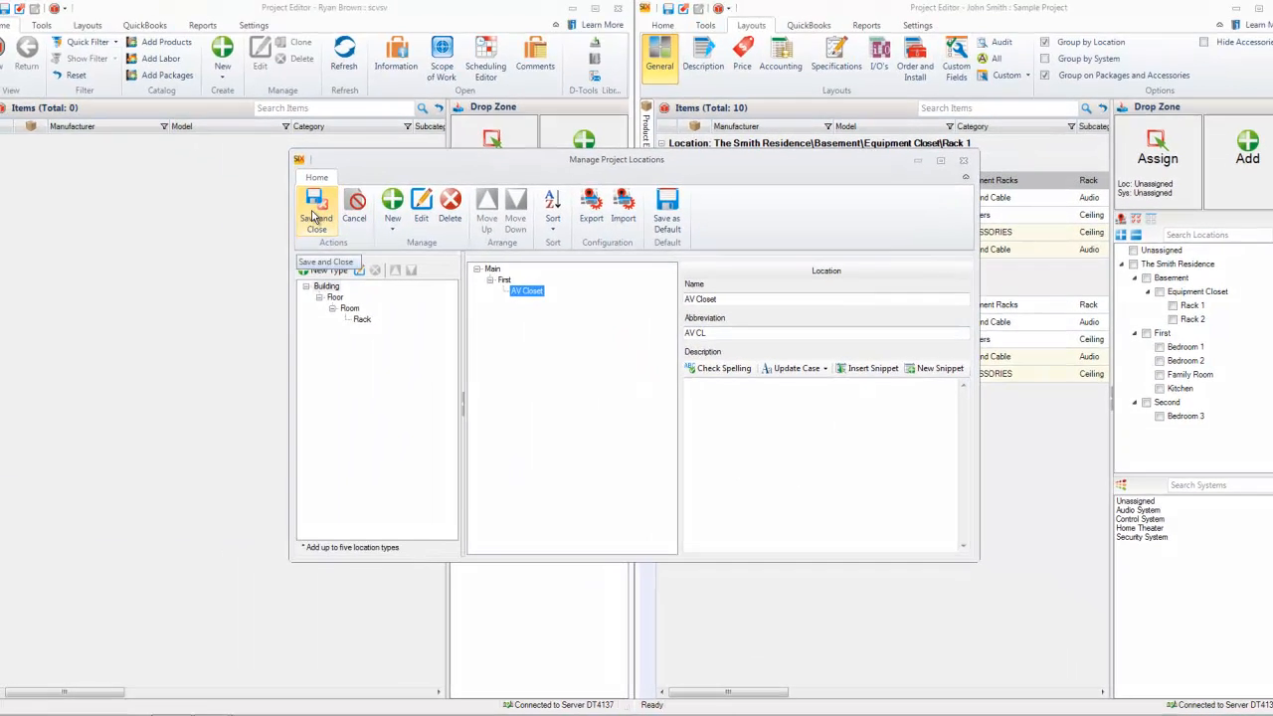
{"action": "left_click", "coordinate": [310, 202]}
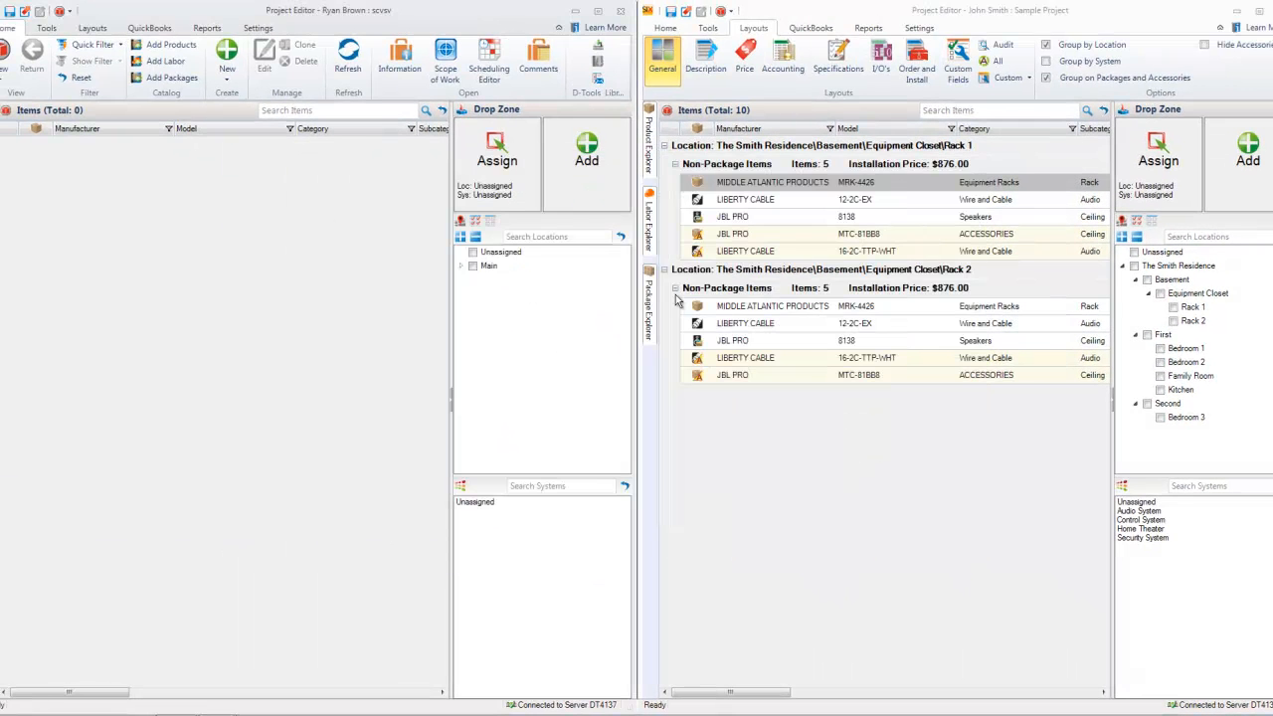
Step: Copy all Sample Project items into the AV Closet location of the scvsv project
{"action": "left_click", "coordinate": [941, 377]}
{"action": "left_click", "coordinate": [933, 234], "text": "ctrl"}
{"action": "left_click", "coordinate": [928, 202], "text": "ctrl"}
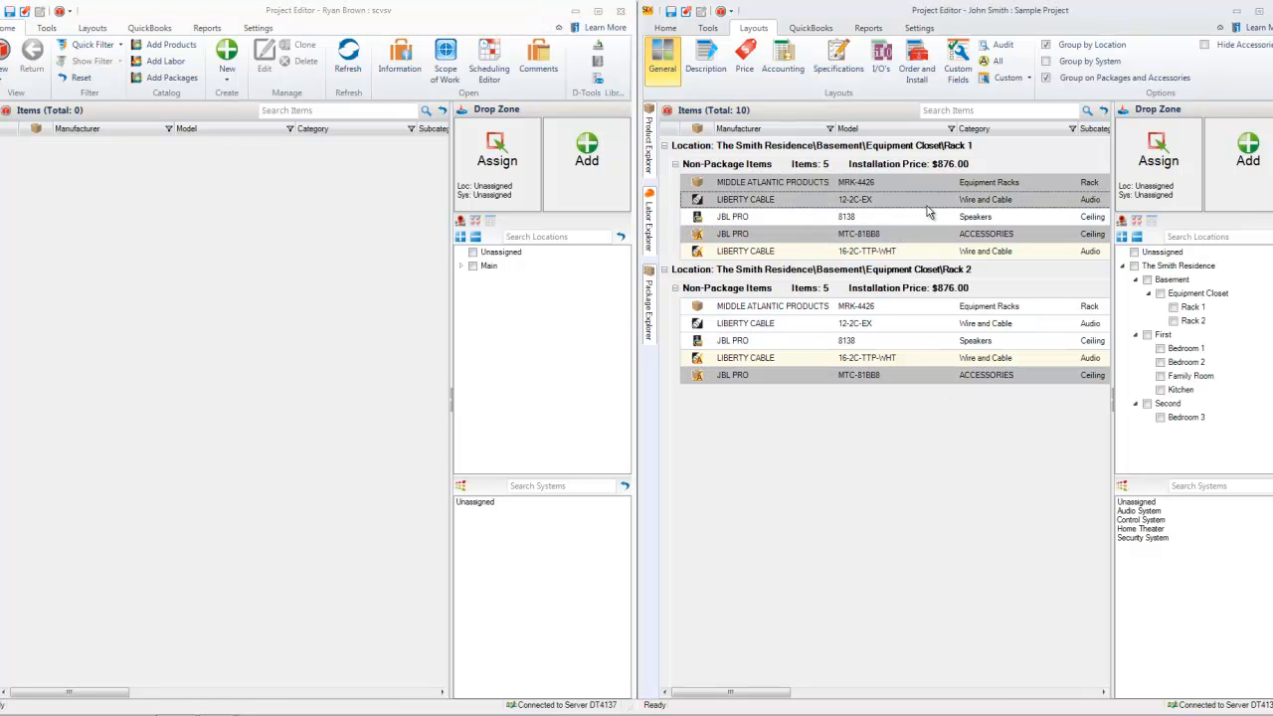
{"action": "key", "text": "ctrl+a"}
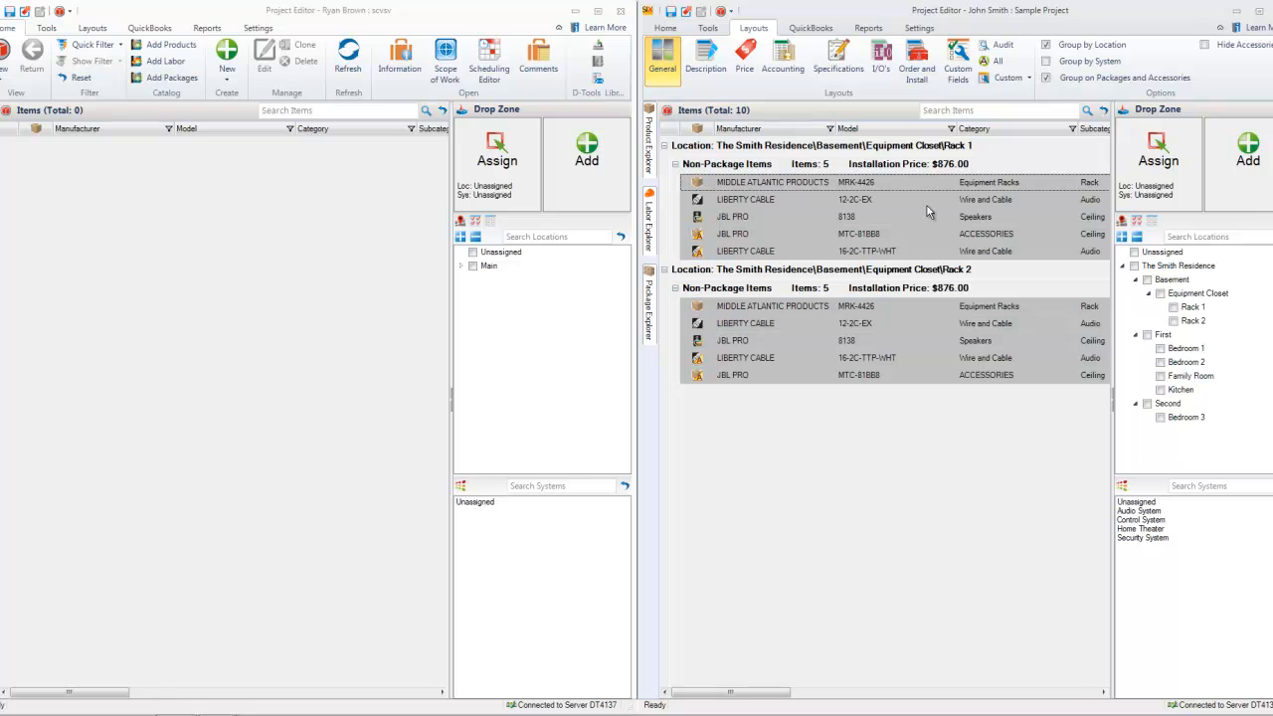
{"action": "left_click", "coordinate": [461, 266]}
{"action": "left_click", "coordinate": [475, 280]}
{"action": "left_click", "coordinate": [500, 294]}
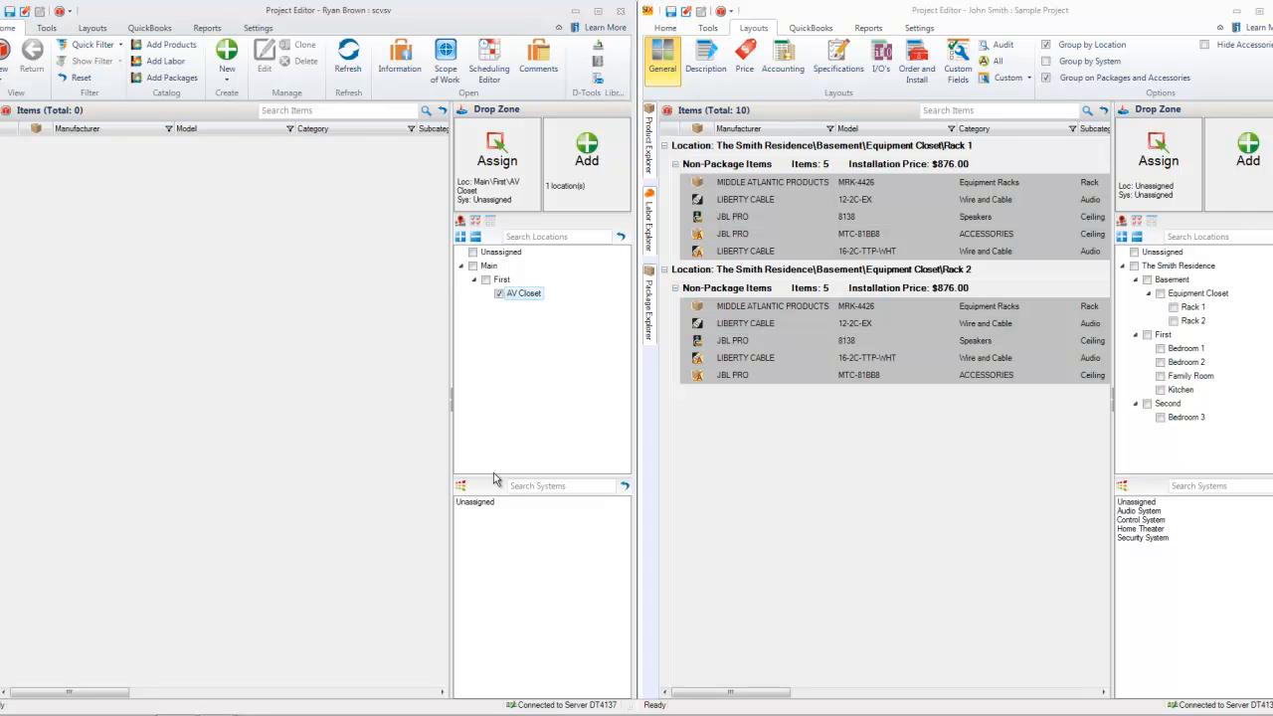
{"action": "left_click_drag", "start_coordinate": [776, 217], "coordinate": [354, 251]}
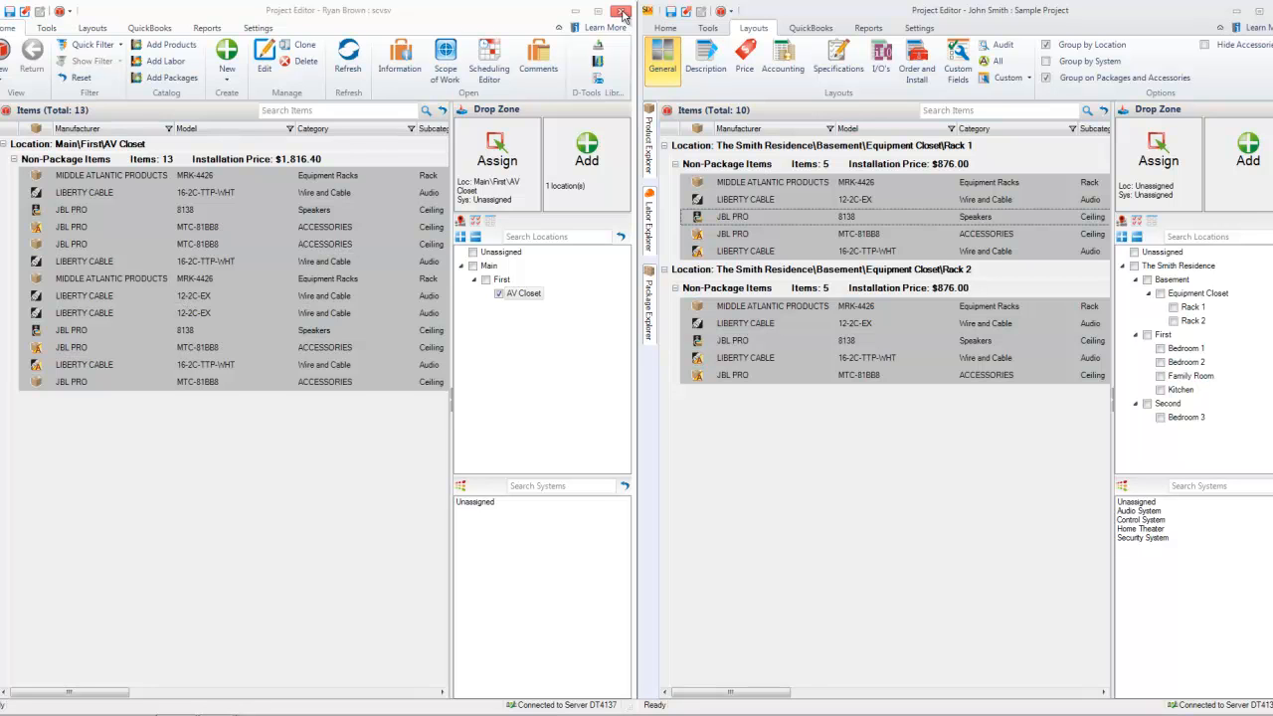
Step: Close the scvsv and Sample Project editors without saving and return to the Home Page
{"action": "left_click", "coordinate": [622, 12]}
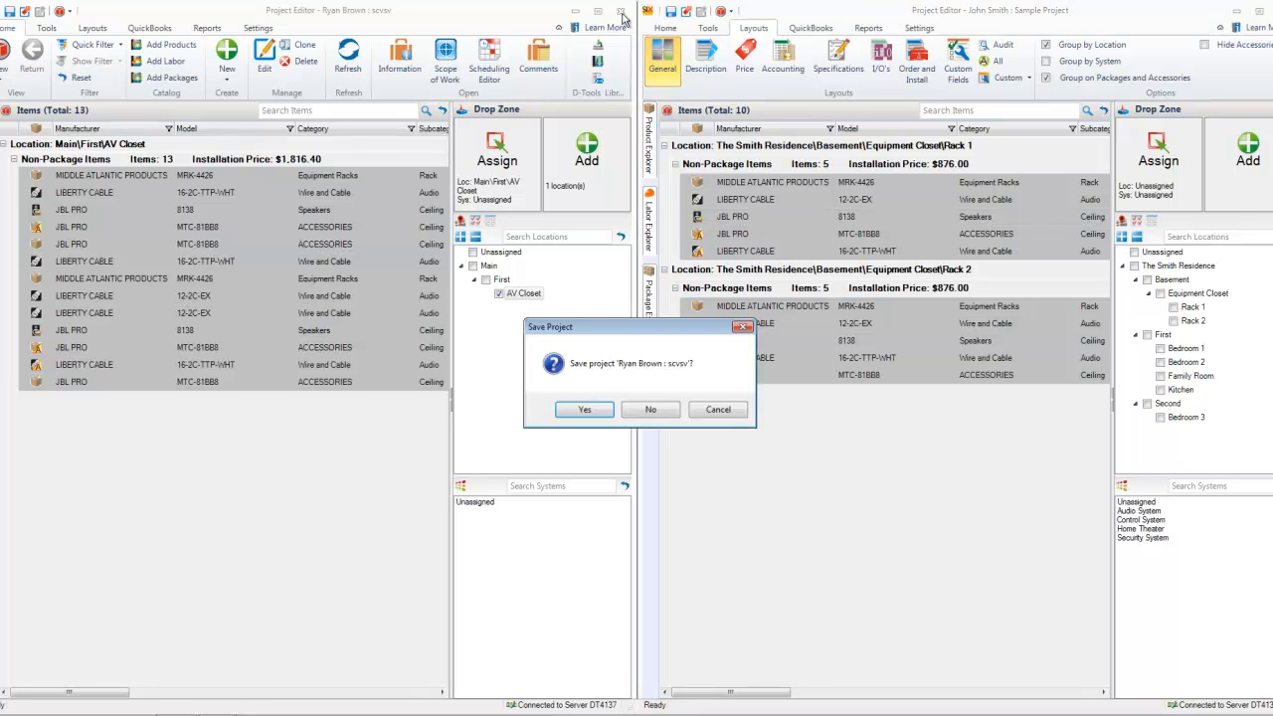
{"action": "left_click", "coordinate": [649, 409]}
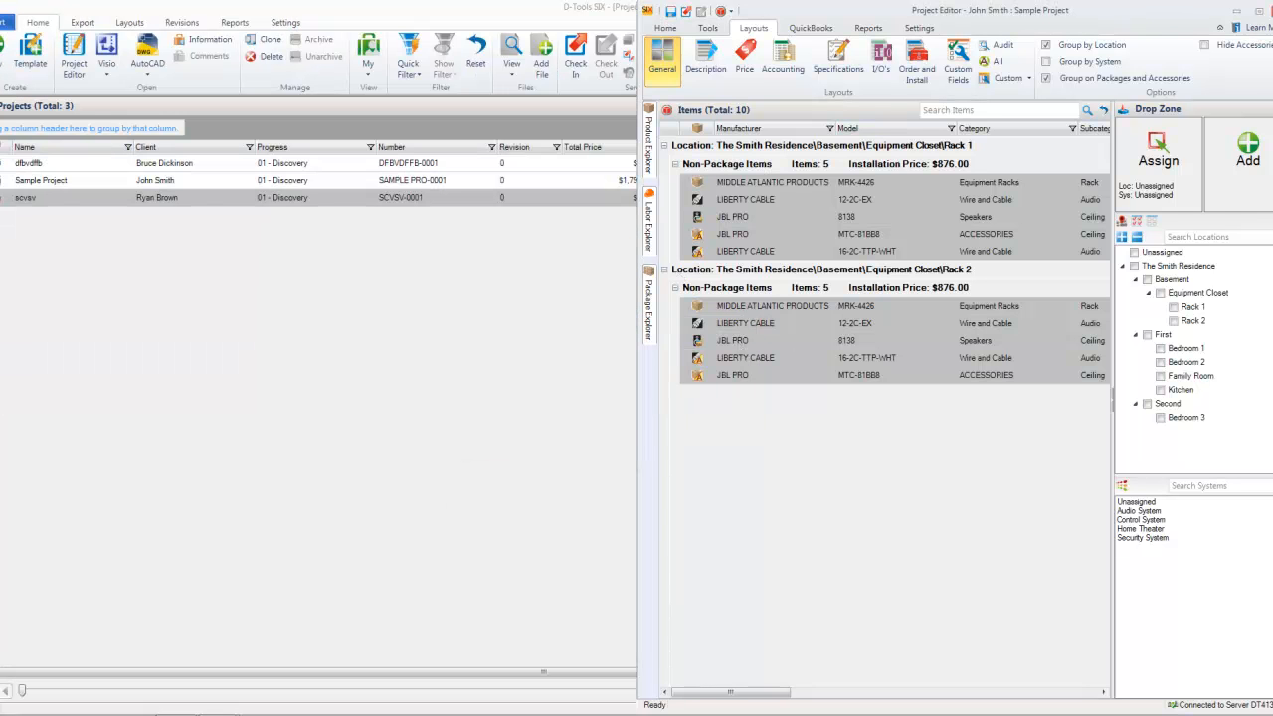
{"action": "left_click", "coordinate": [1271, 11]}
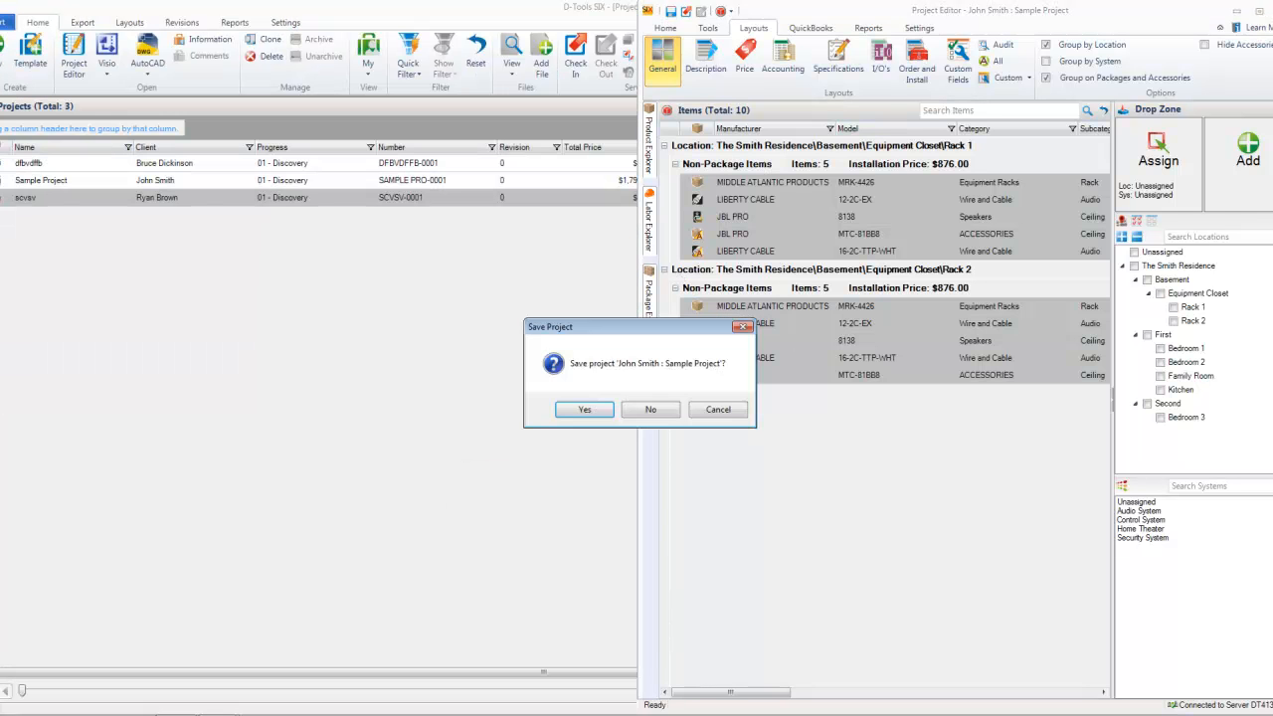
{"action": "left_click", "coordinate": [652, 408]}
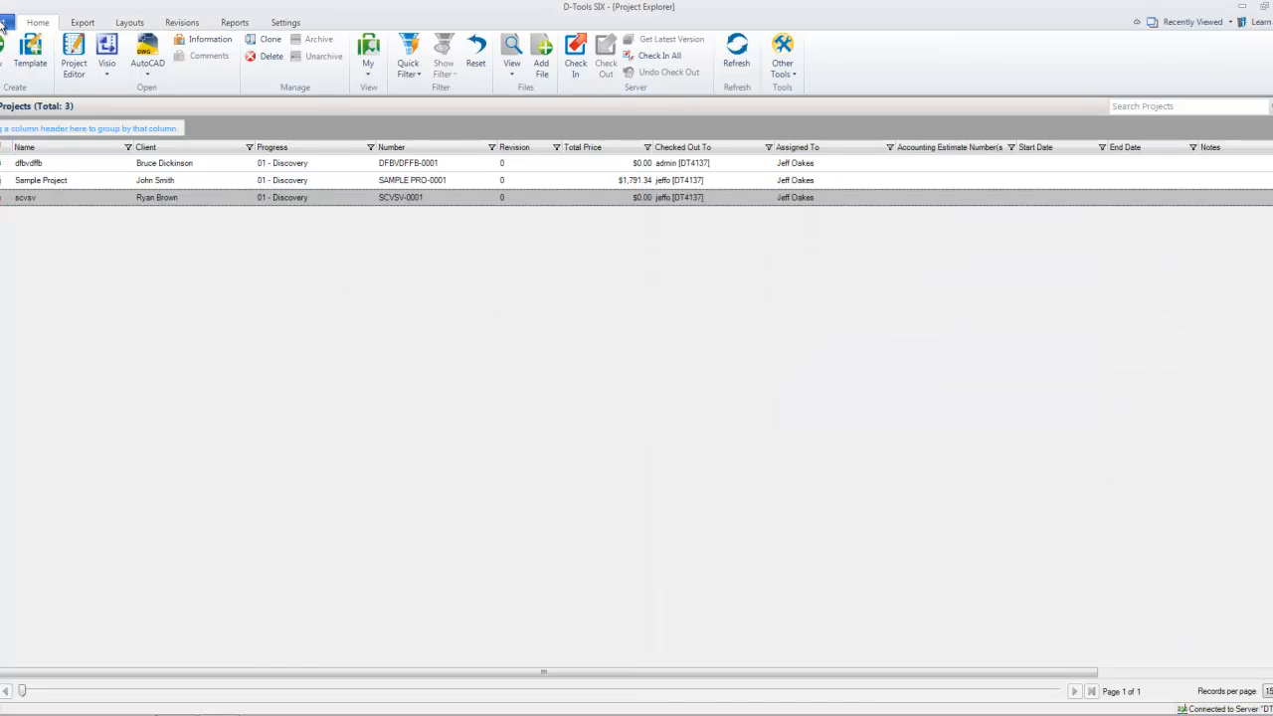
{"action": "left_click", "coordinate": [3, 22]}
{"action": "left_click", "coordinate": [13, 45]}
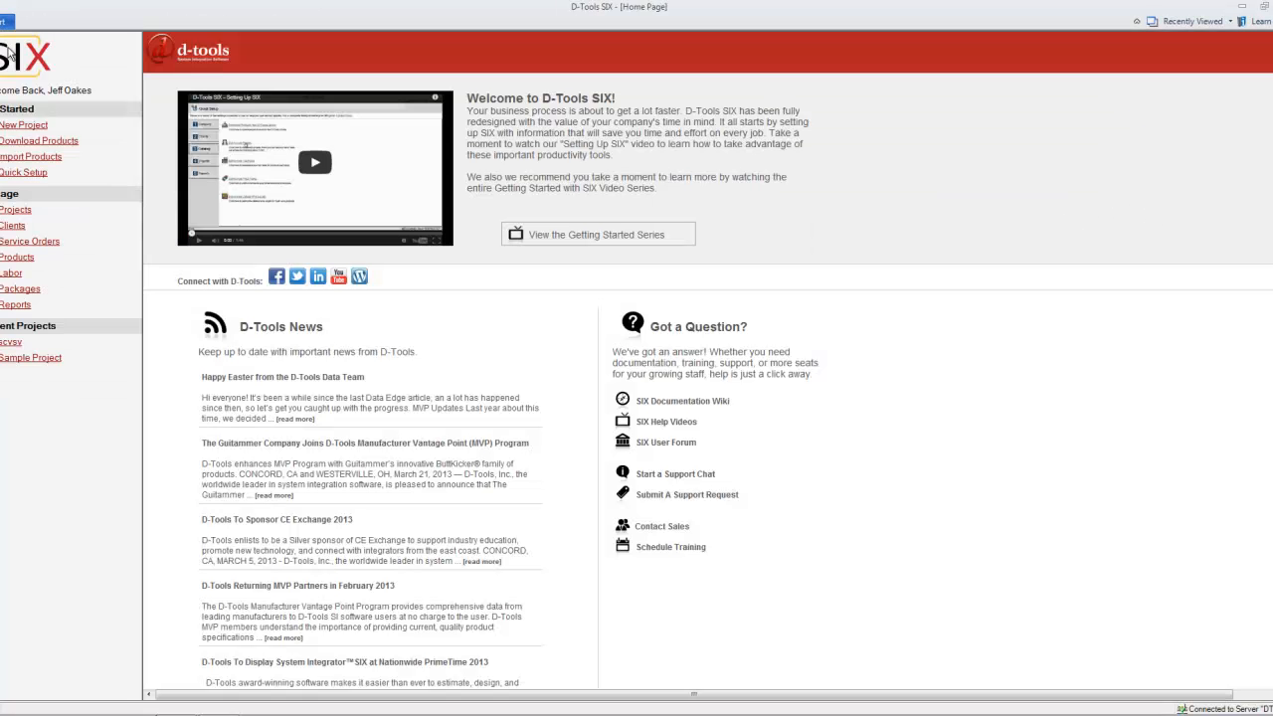